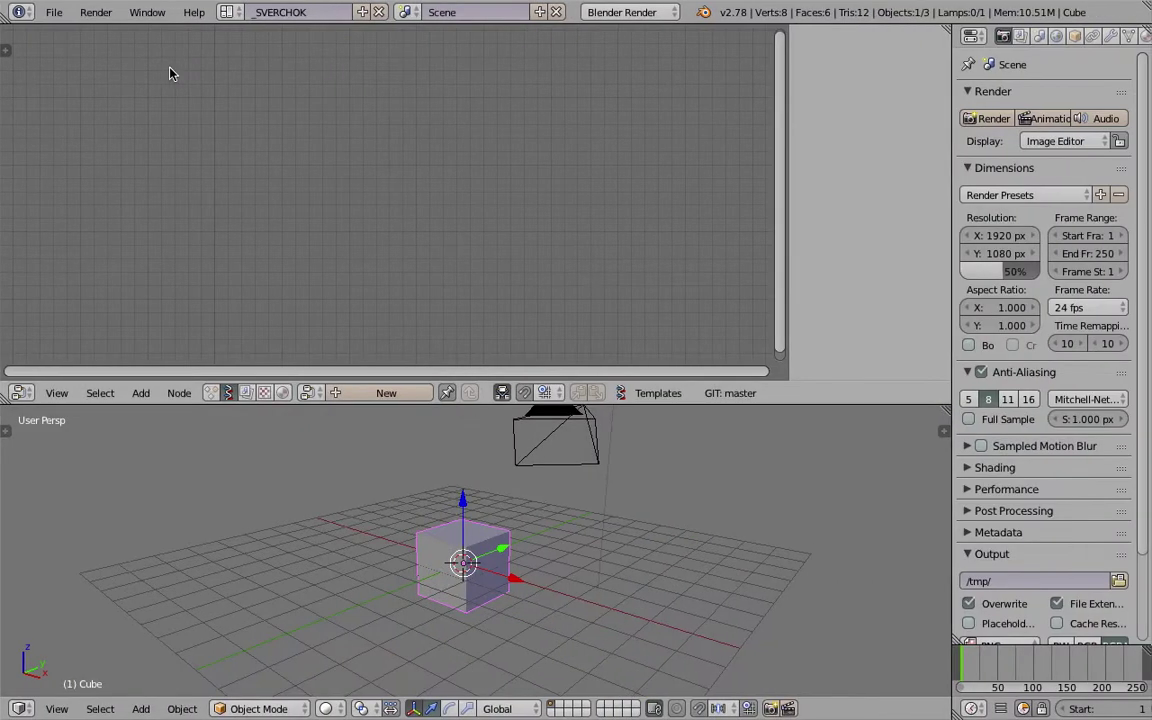
Delete all default objects from the scene, including the cube, lamp and camera
middle_drag(505, 578, 498, 530)
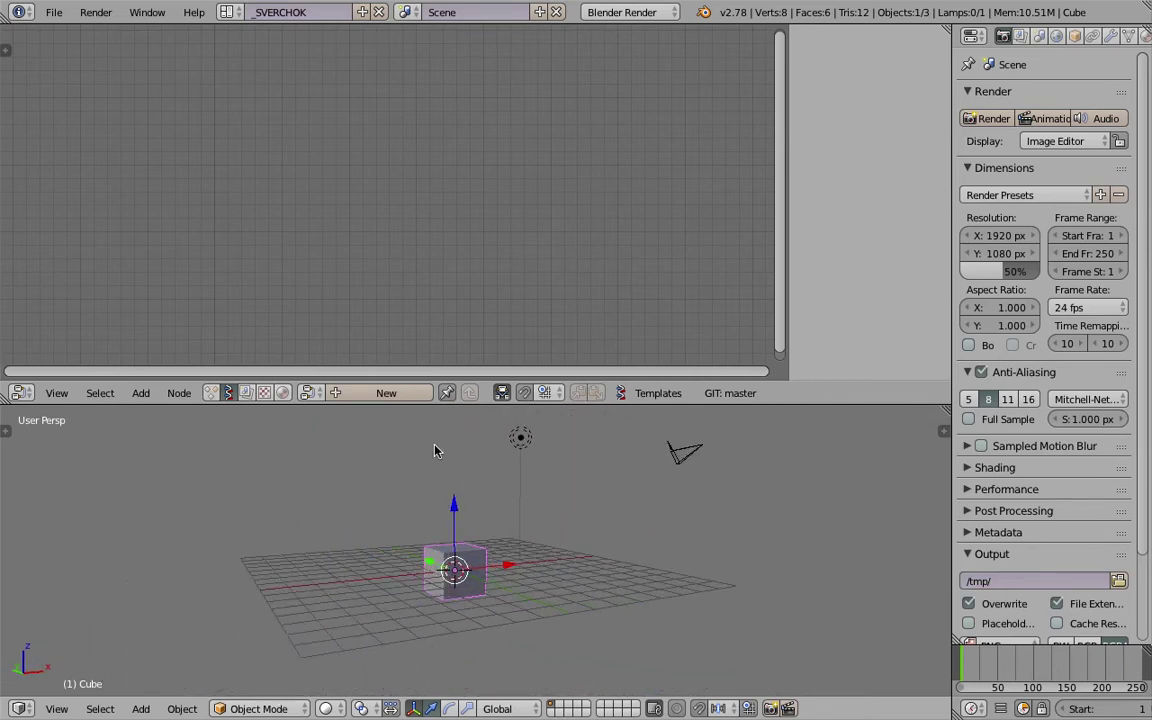
middle_drag(433, 447, 471, 466)
key(a)
key(a)
key(x)
click(484, 486)
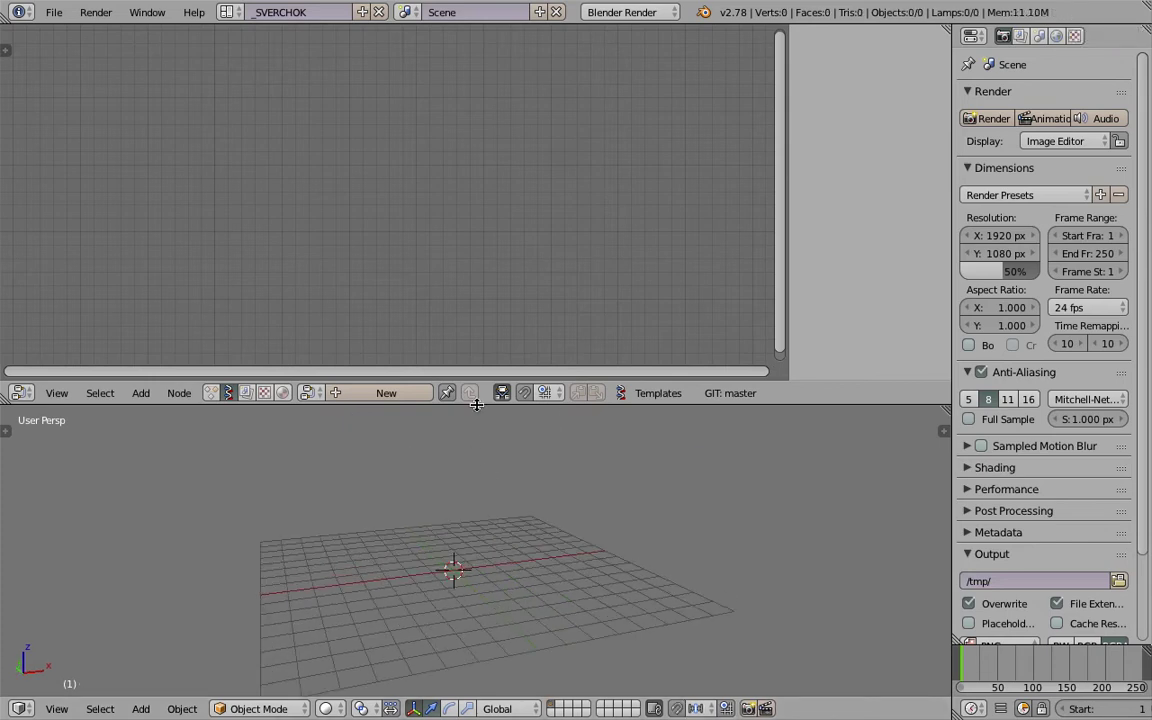
Collapse the node editor's empty side region and enlarge the 3D viewport slightly
drag(476, 401, 490, 392)
drag(790, 188, 942, 200)
scroll(573, 478, down, 1)
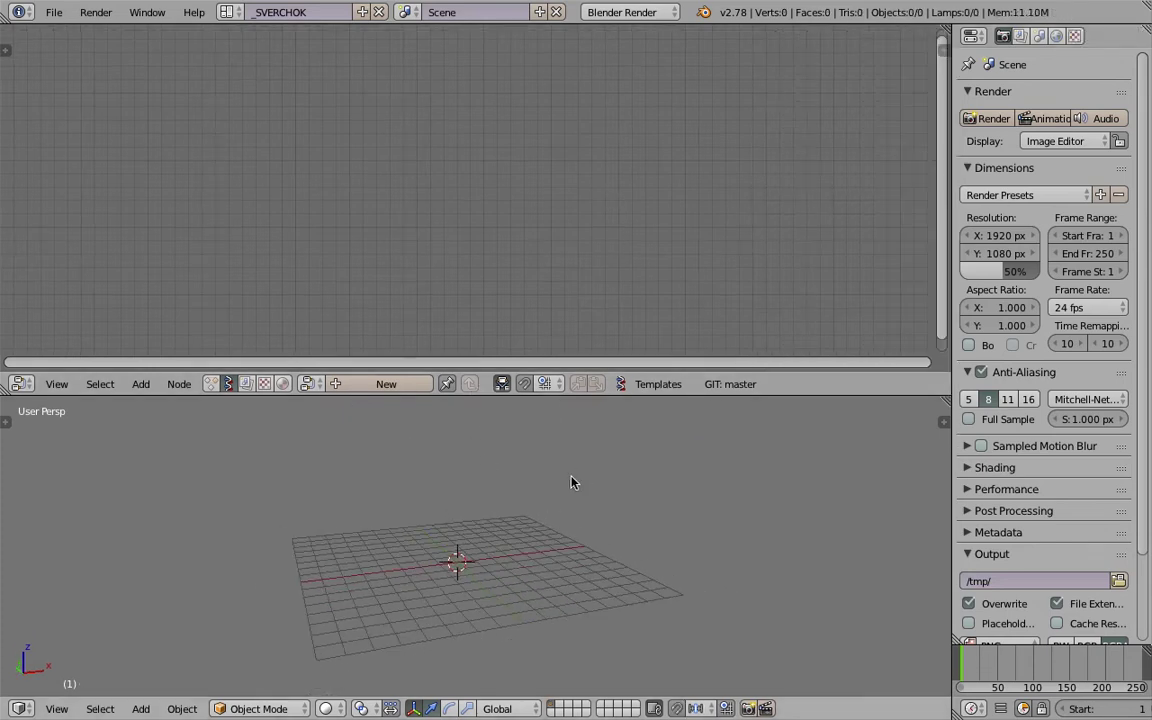
shift+middle_drag(530, 475, 606, 478)
scroll(606, 478, up, 2)
shift+middle_drag(500, 500, 473, 470)
Start a Motion Capture (.bvh) import with the scale set to 0.1 and Scale FPS enabled
click(54, 12)
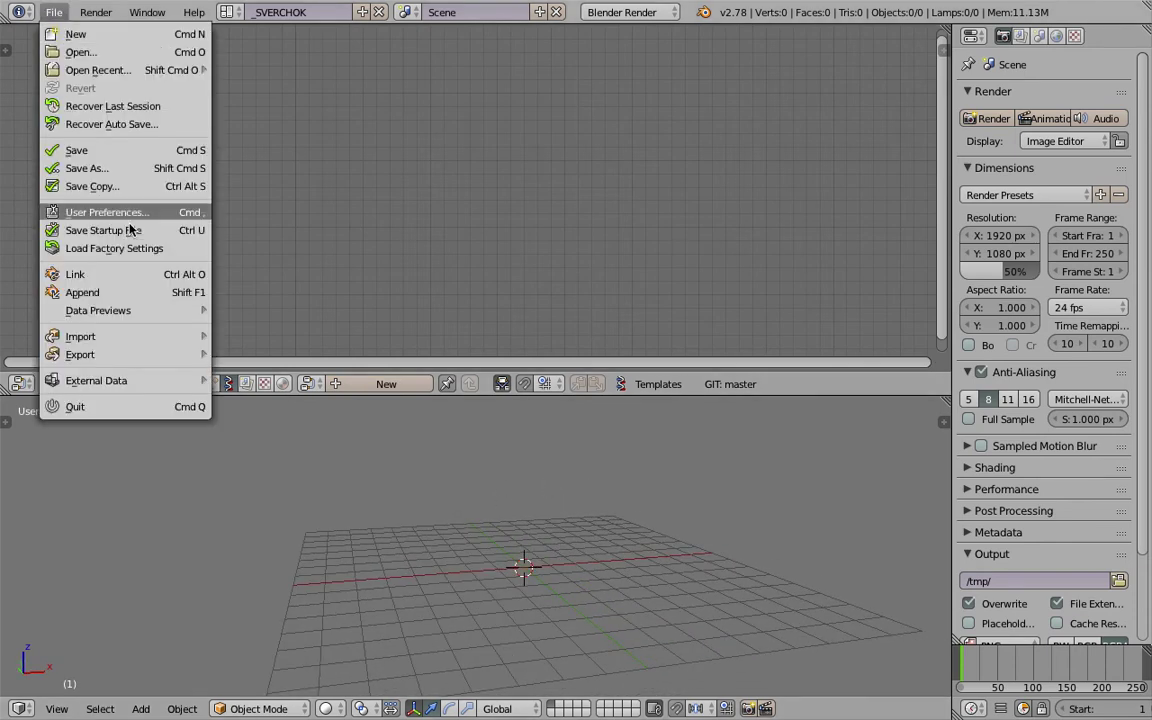
mouse_move(178, 336)
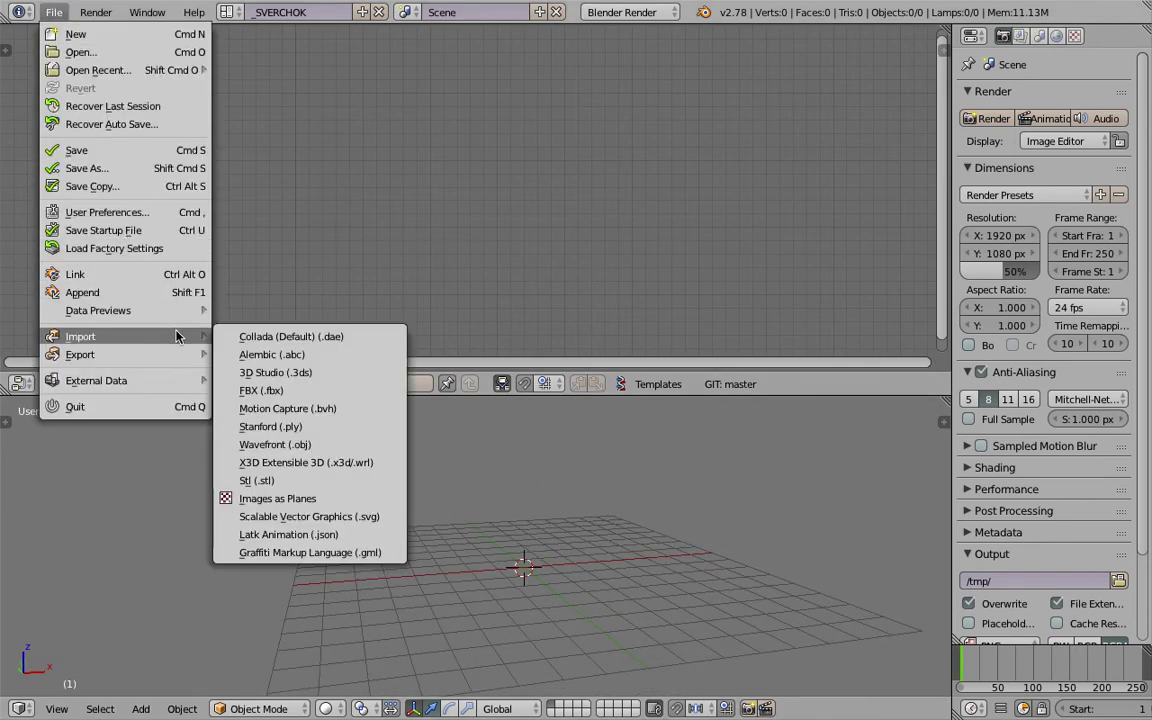
click(362, 410)
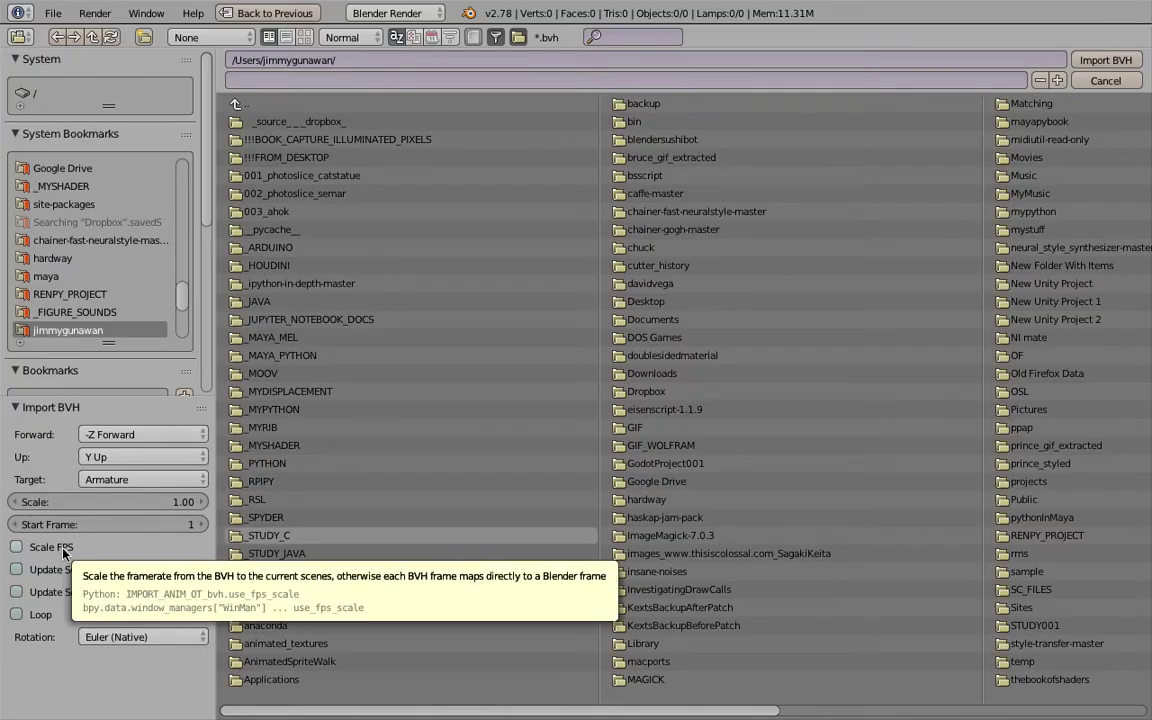
click(104, 501)
text(0.1)
key(Return)
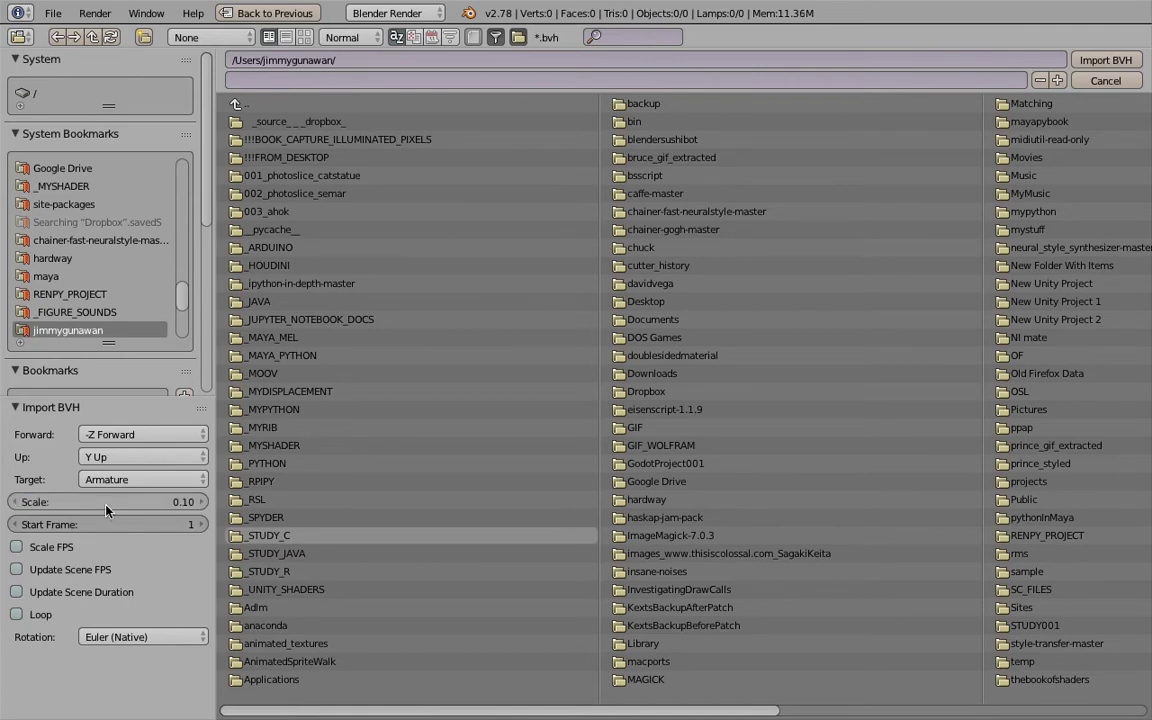
click(68, 546)
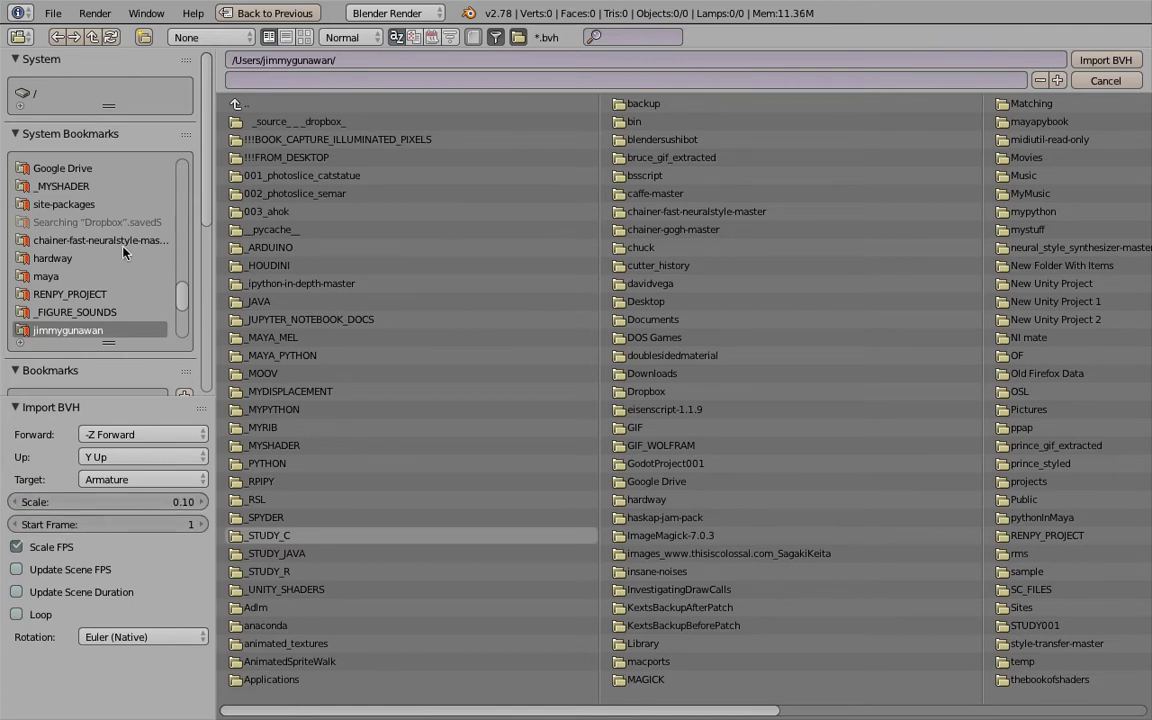
Import Male2_G7_Capoeira.bvh from the Male2_bvh folder inside _BVH_OHIO_STATE on the Desktop
scroll(125, 252, down, 5)
scroll(130, 262, up, 4)
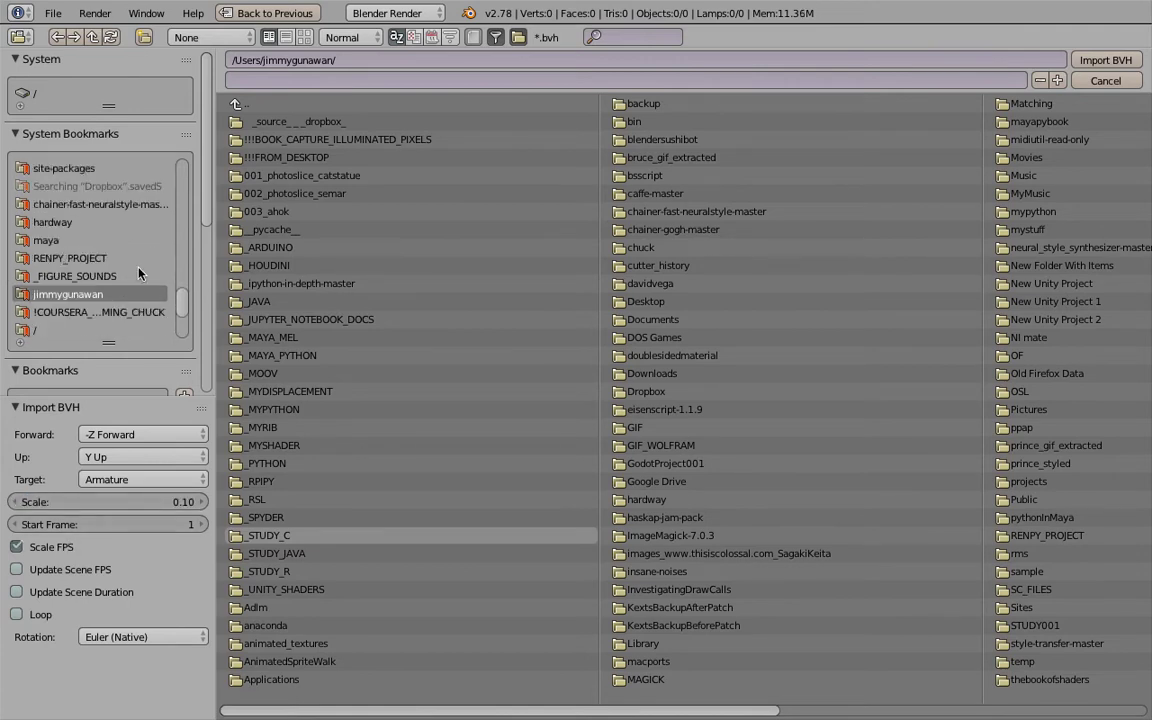
scroll(139, 272, up, 10)
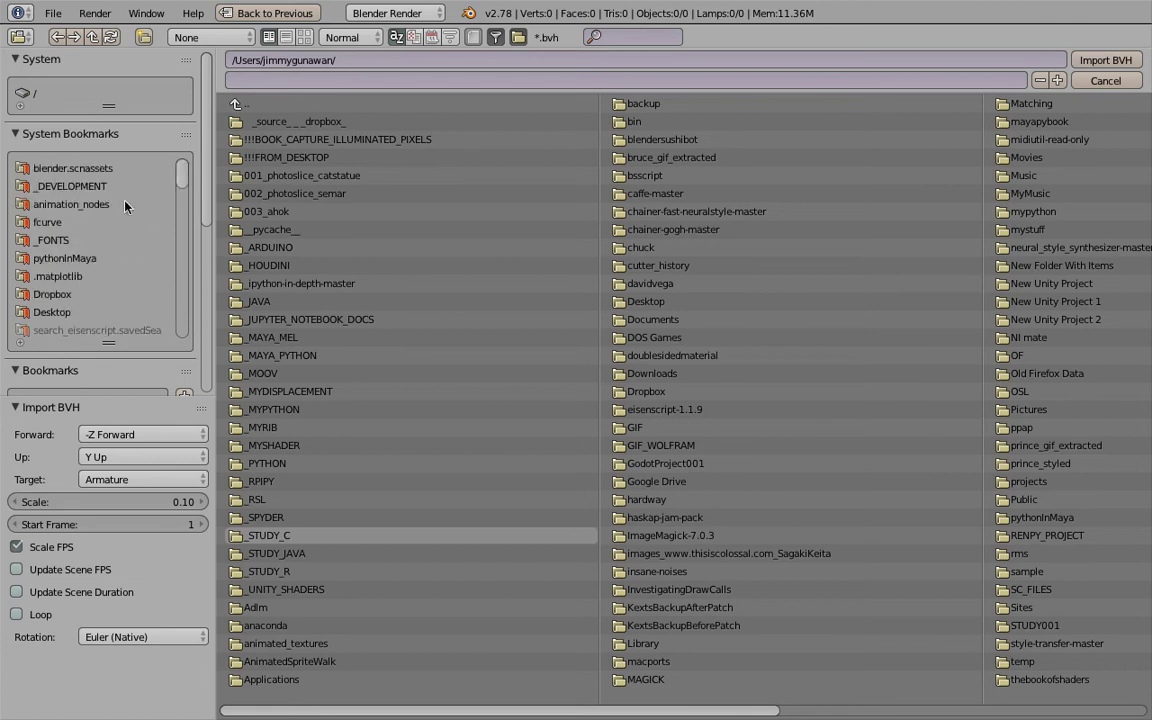
click(48, 313)
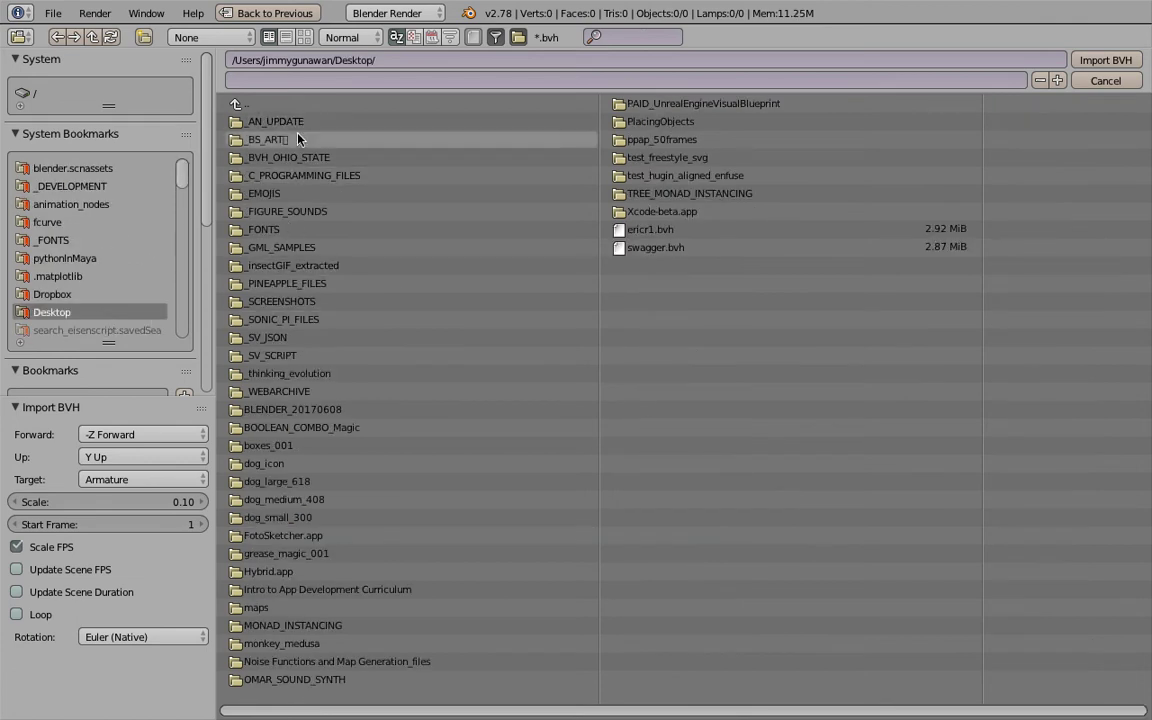
click(286, 156)
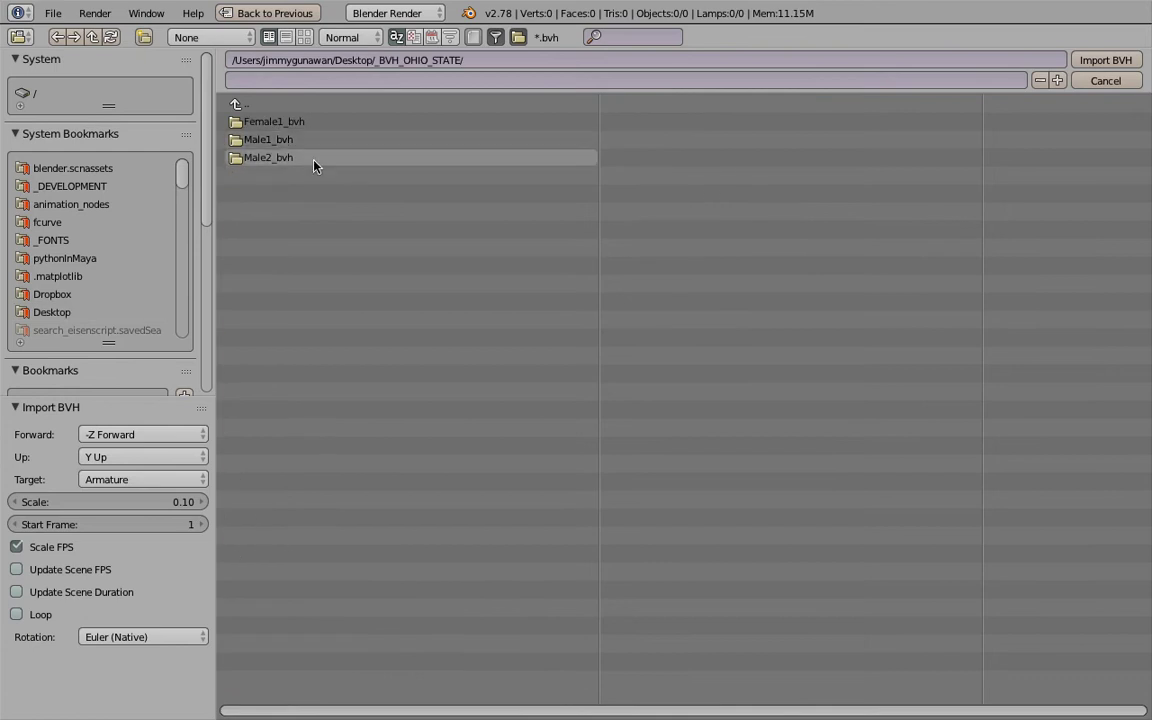
click(306, 157)
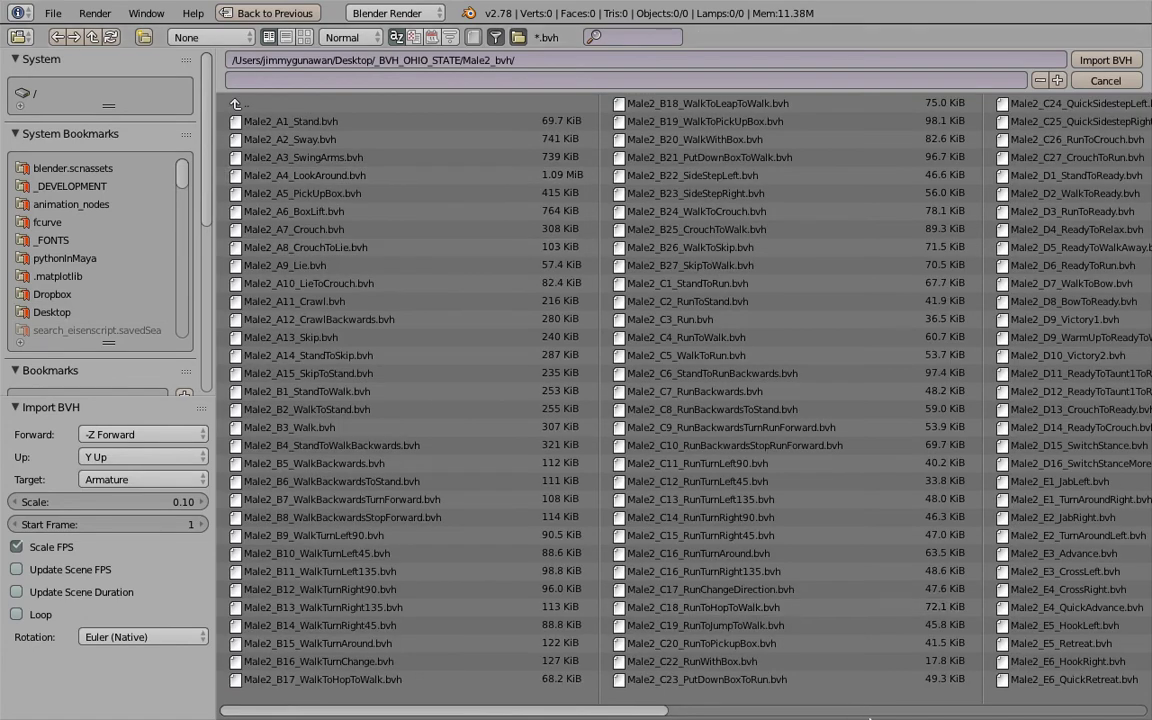
click(766, 710)
drag(761, 708, 839, 715)
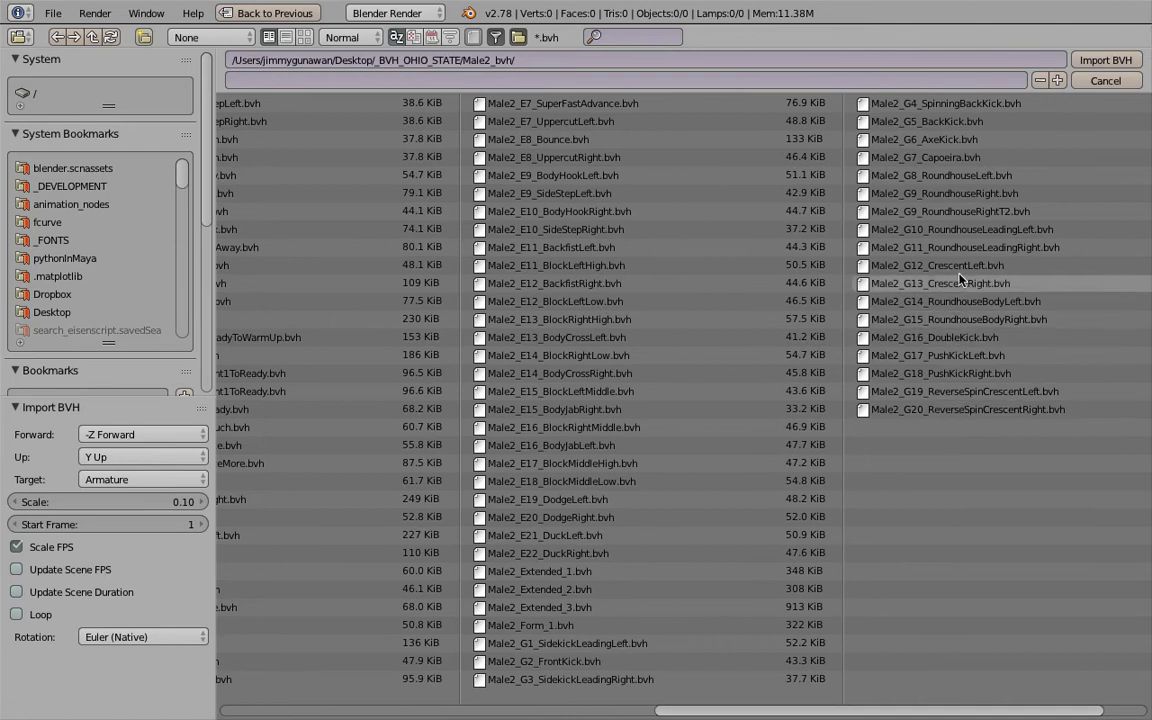
click(976, 158)
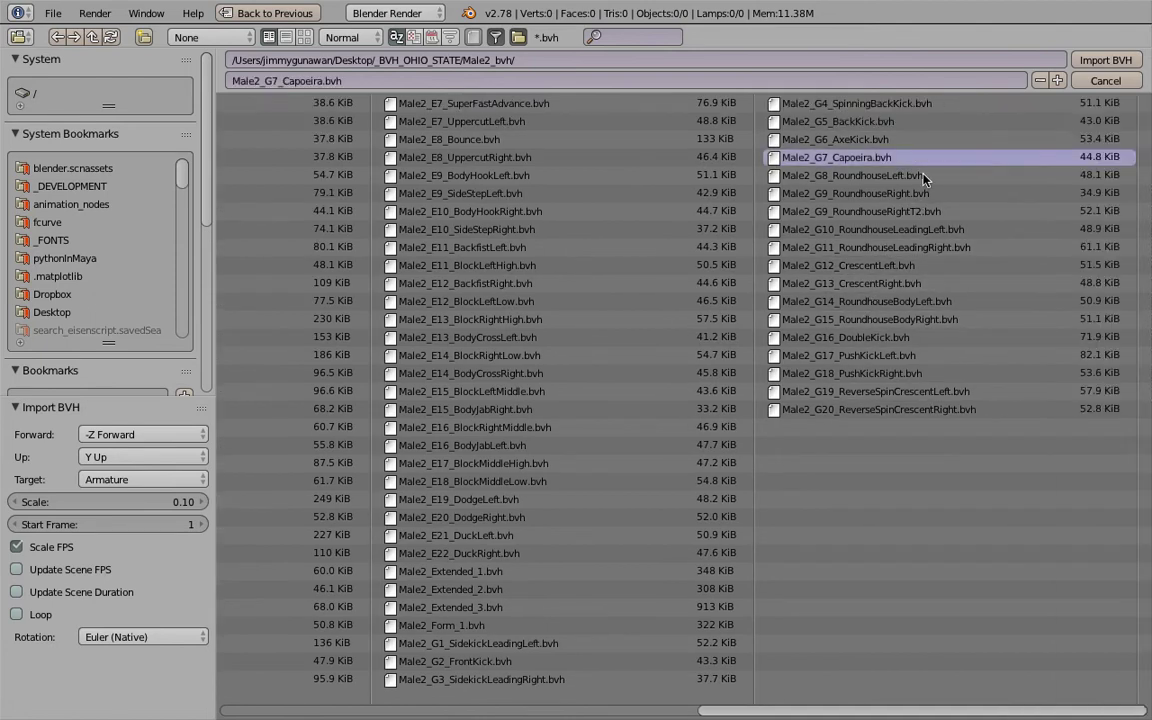
click(1091, 64)
Move the timeline to frame 40 and enlarge the 3D viewport to show the armature's whole pose
scroll(297, 523, down, 3)
scroll(297, 523, down, 3)
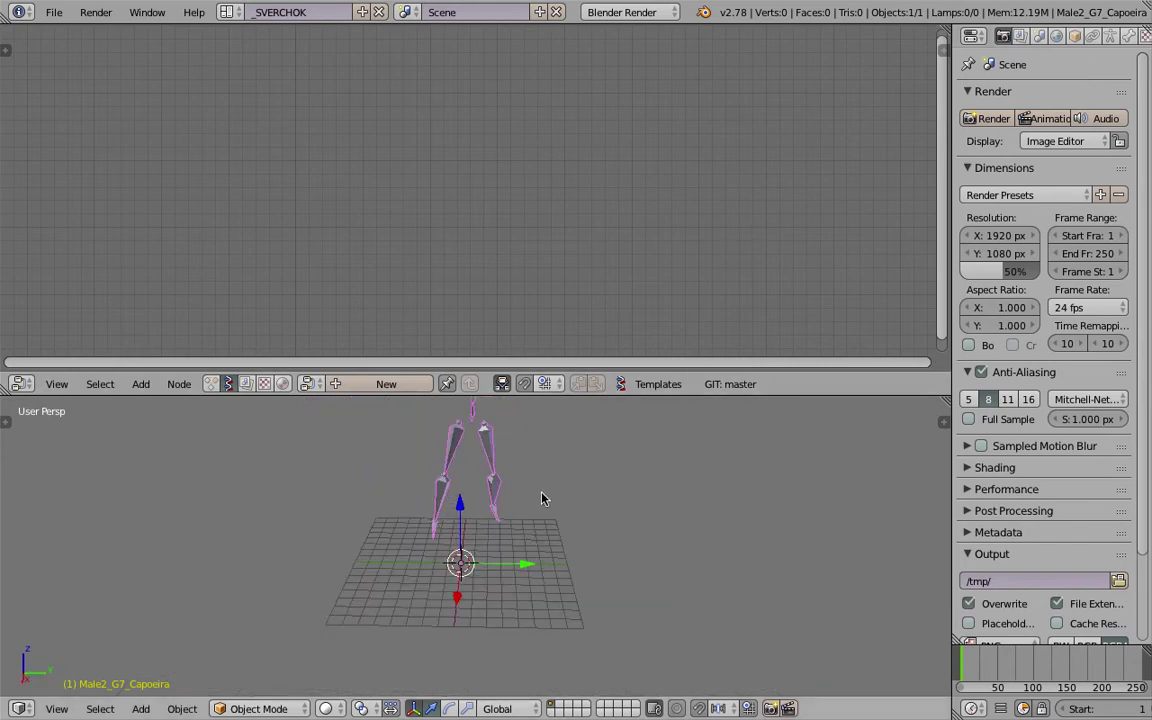
mouse_move(966, 665)
mouse_down()
mouse_move(1009, 666)
mouse_move(957, 666)
mouse_move(990, 663)
mouse_up()
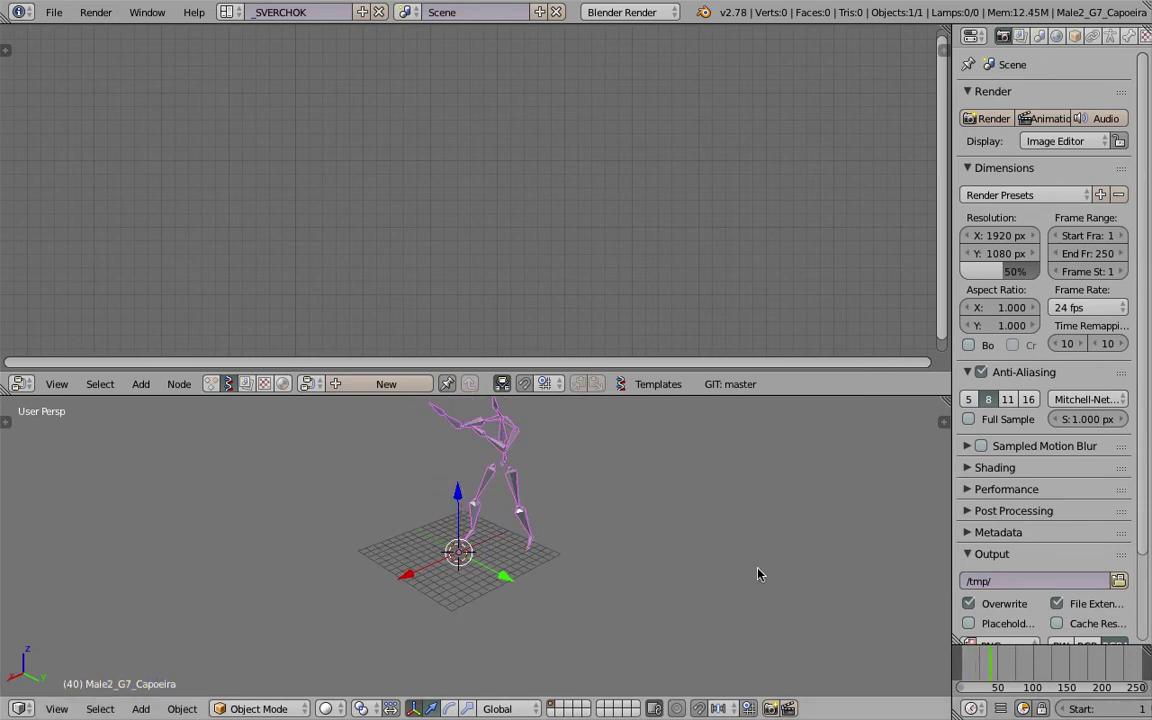
scroll(680, 568, up, 2)
middle_drag(655, 568, 622, 568)
shift+middle_drag(660, 615, 679, 690)
drag(674, 396, 671, 270)
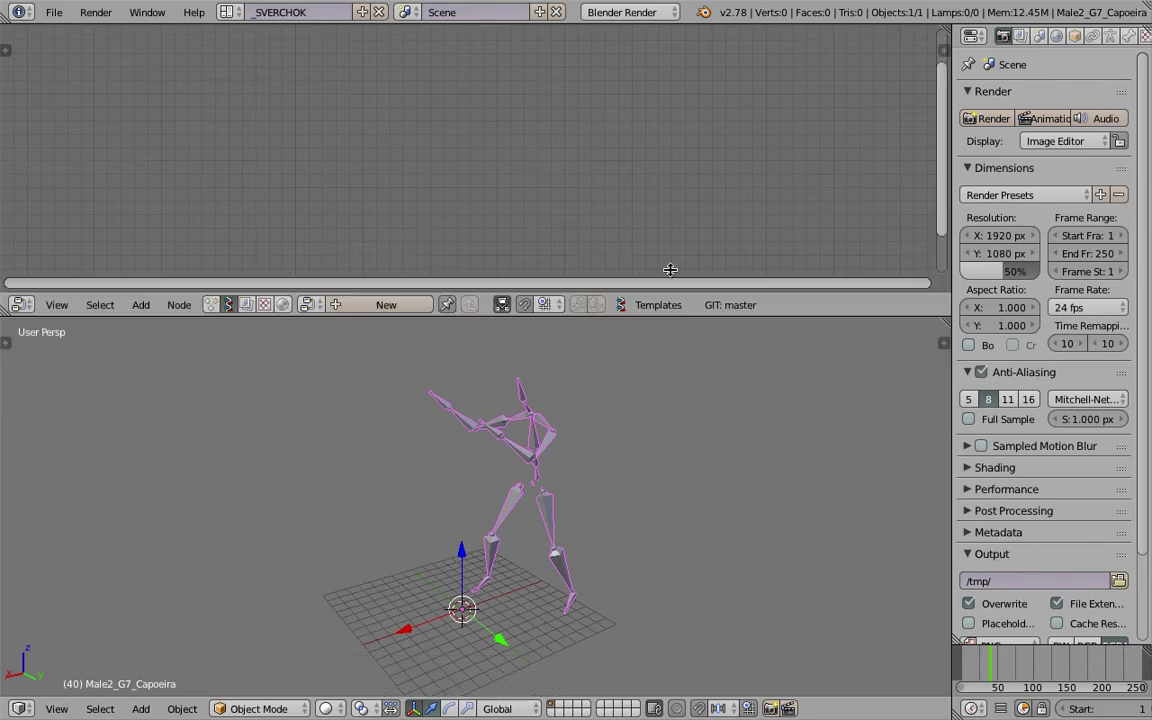
middle_drag(583, 404, 609, 419)
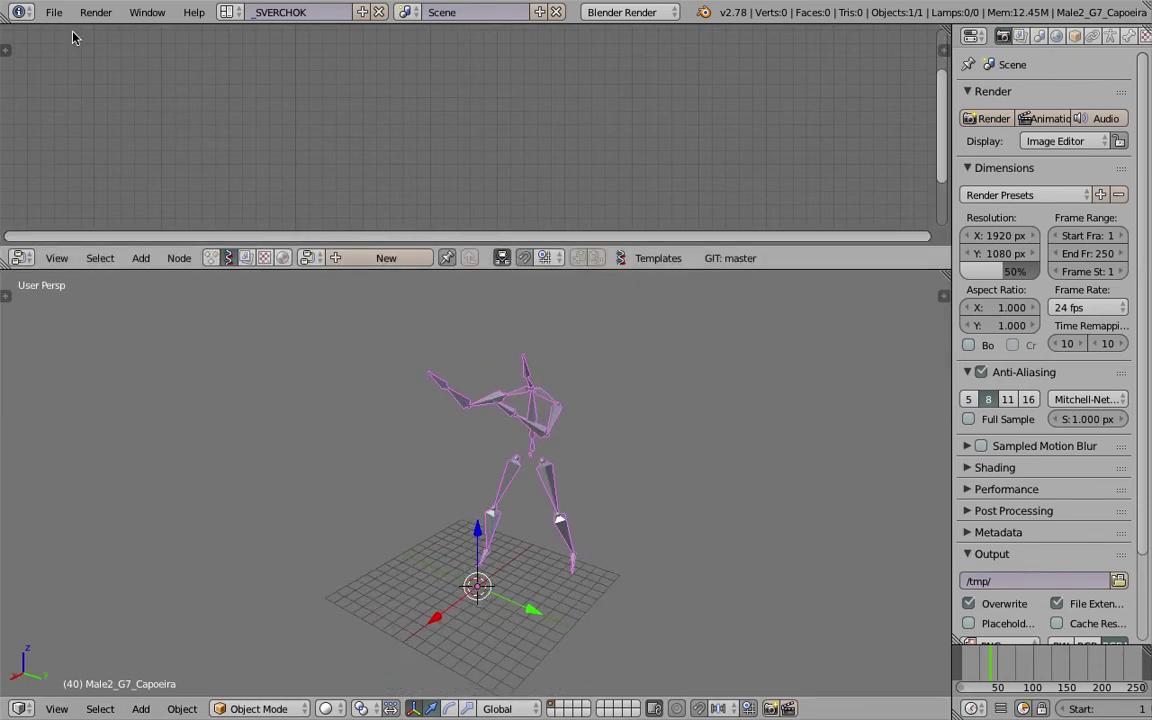
Save the file on the Desktop as bvh_kick_001.blend
click(53, 12)
click(130, 168)
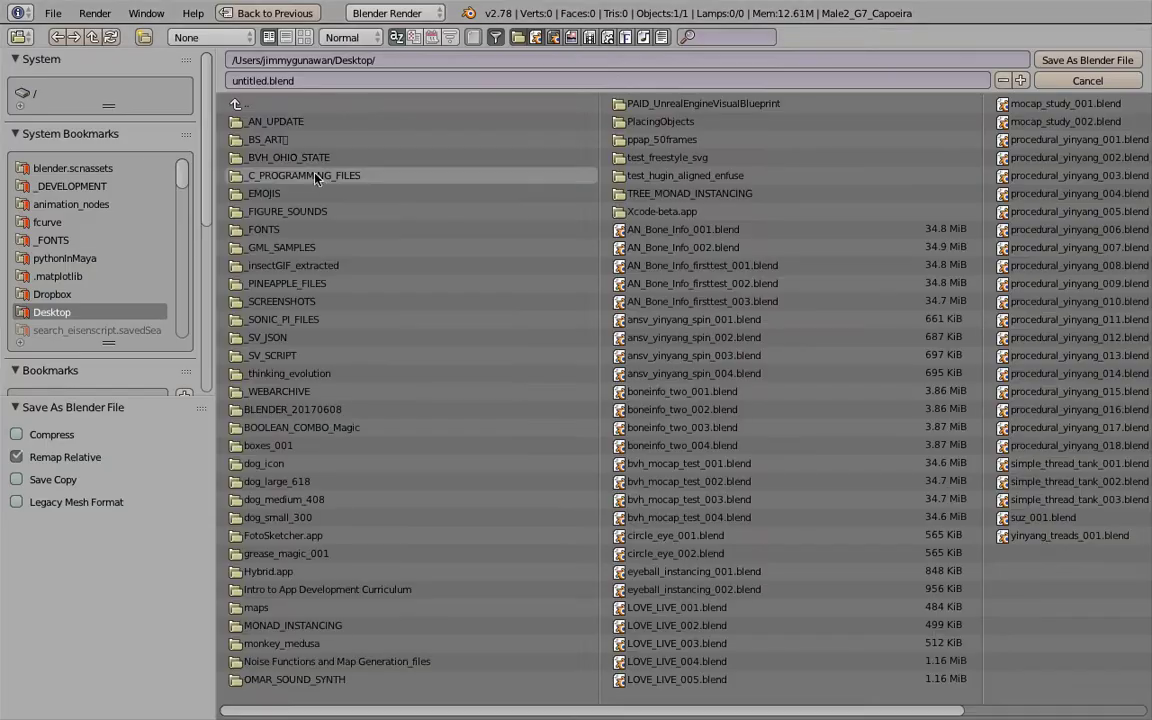
click(345, 80)
text(k)
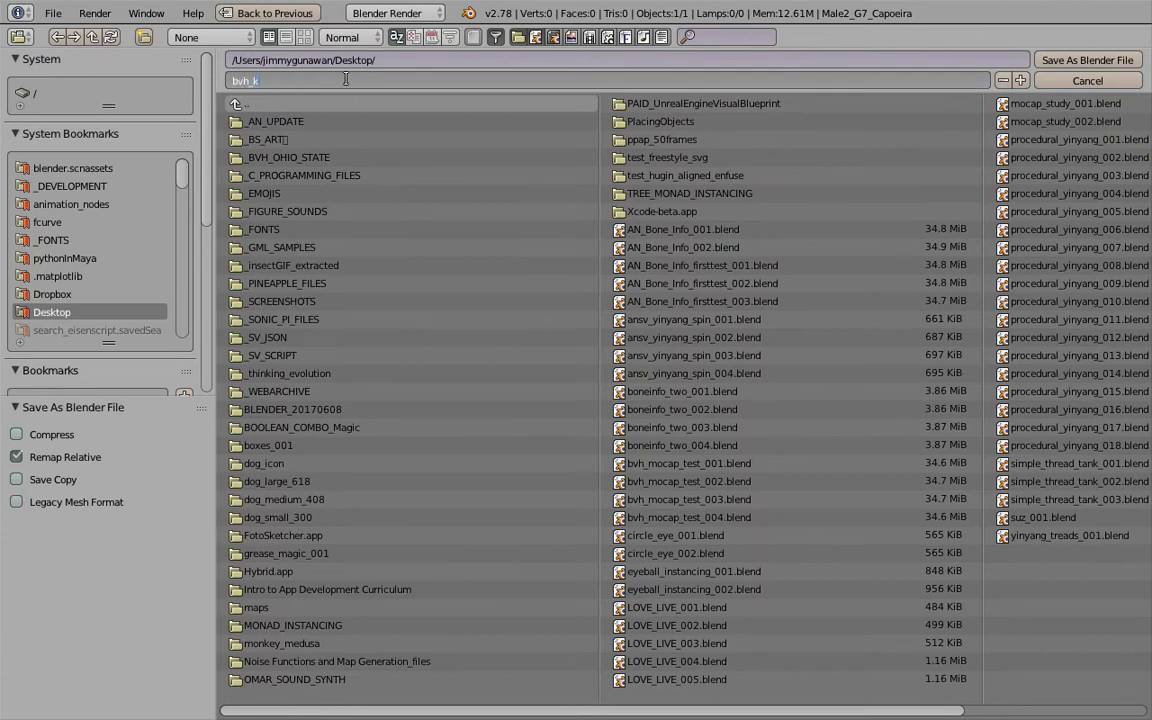
text(vh_kick_001)
key(Return)
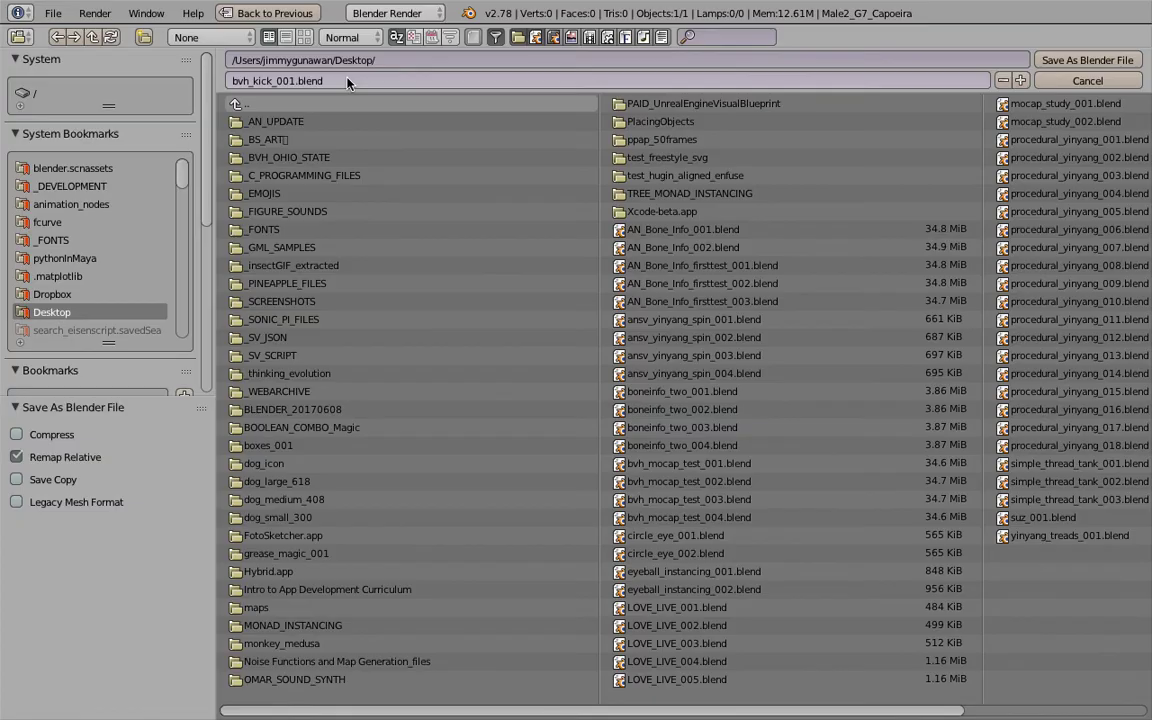
click(1060, 62)
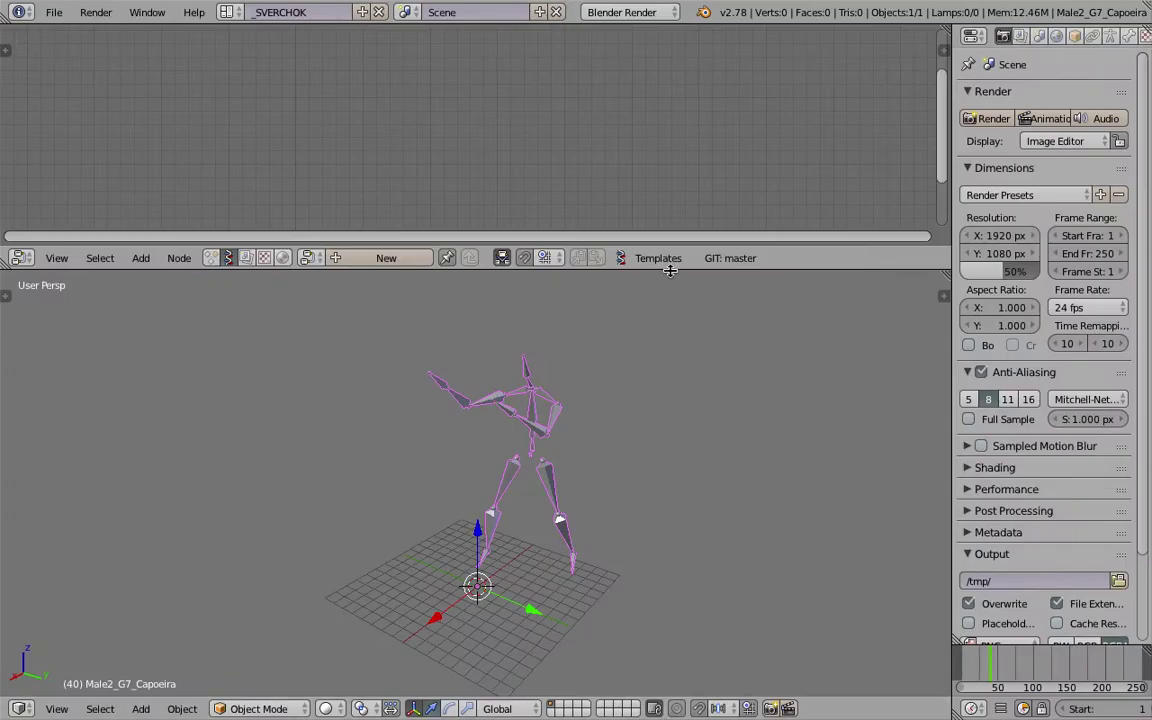
Make the node editor slightly taller, keeping the whole armature in view in the 3D viewport
drag(604, 247, 604, 279)
middle_drag(601, 453, 612, 450)
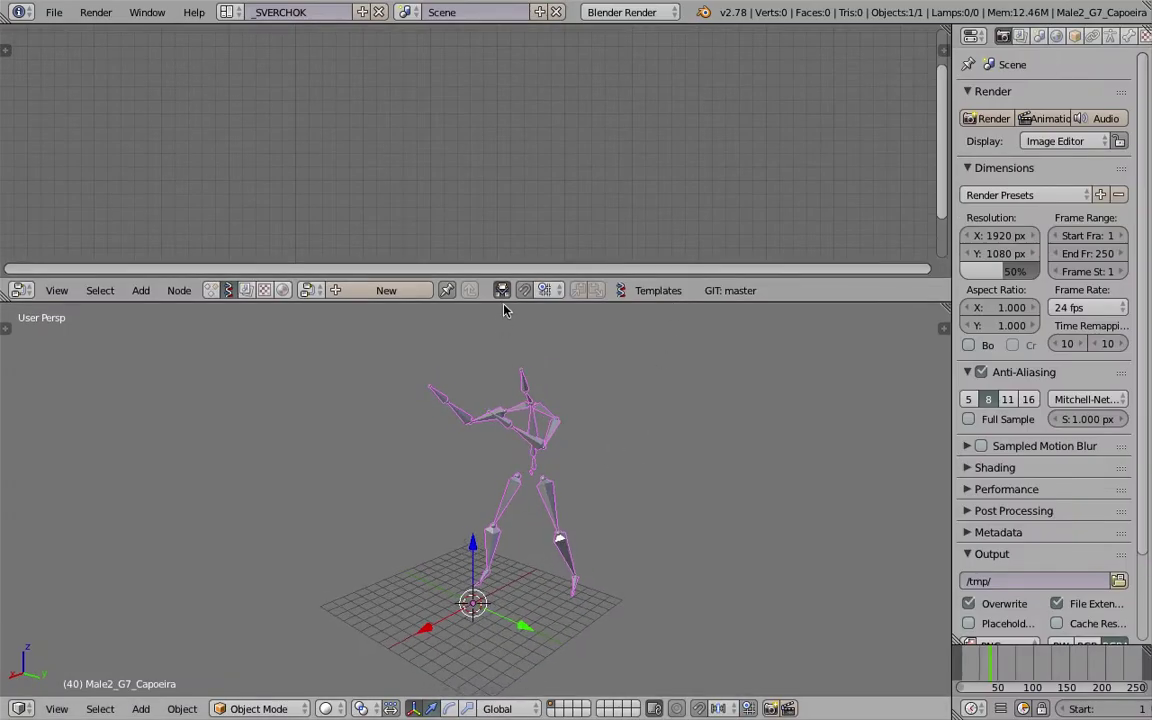
drag(503, 303, 503, 310)
middle_drag(478, 368, 475, 361)
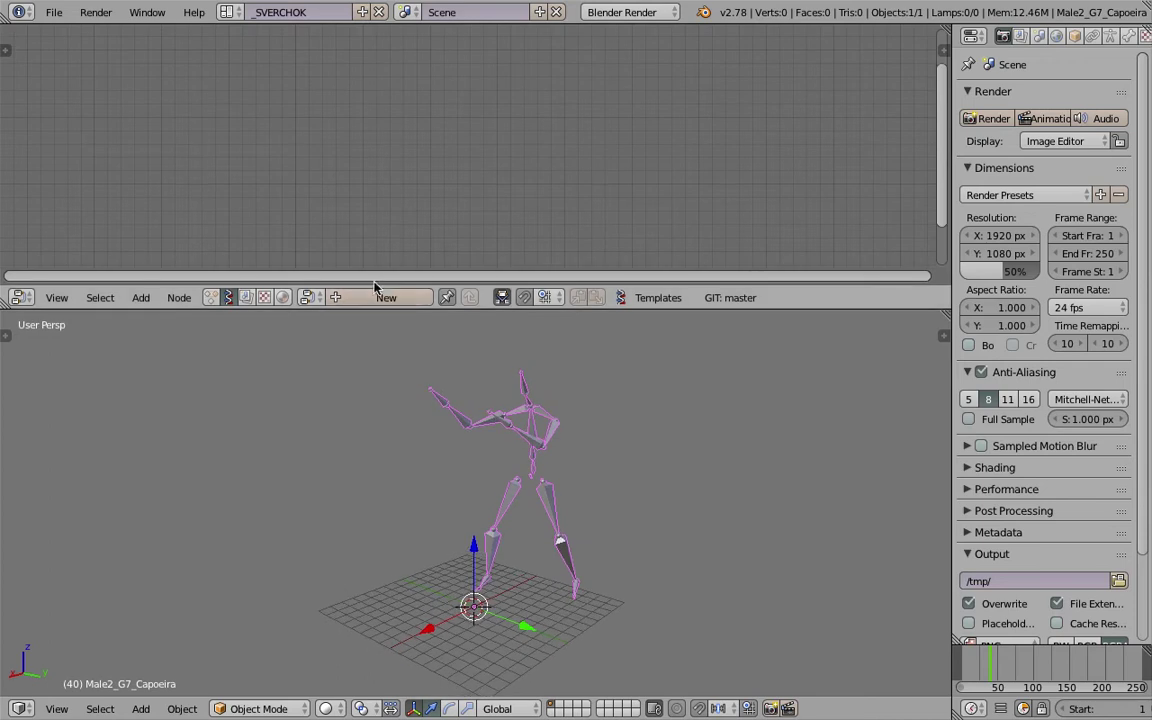
Create a new Sverchok node tree and add a Line MK2 node to it
click(382, 297)
click(380, 297)
key(shift+a)
click(383, 128)
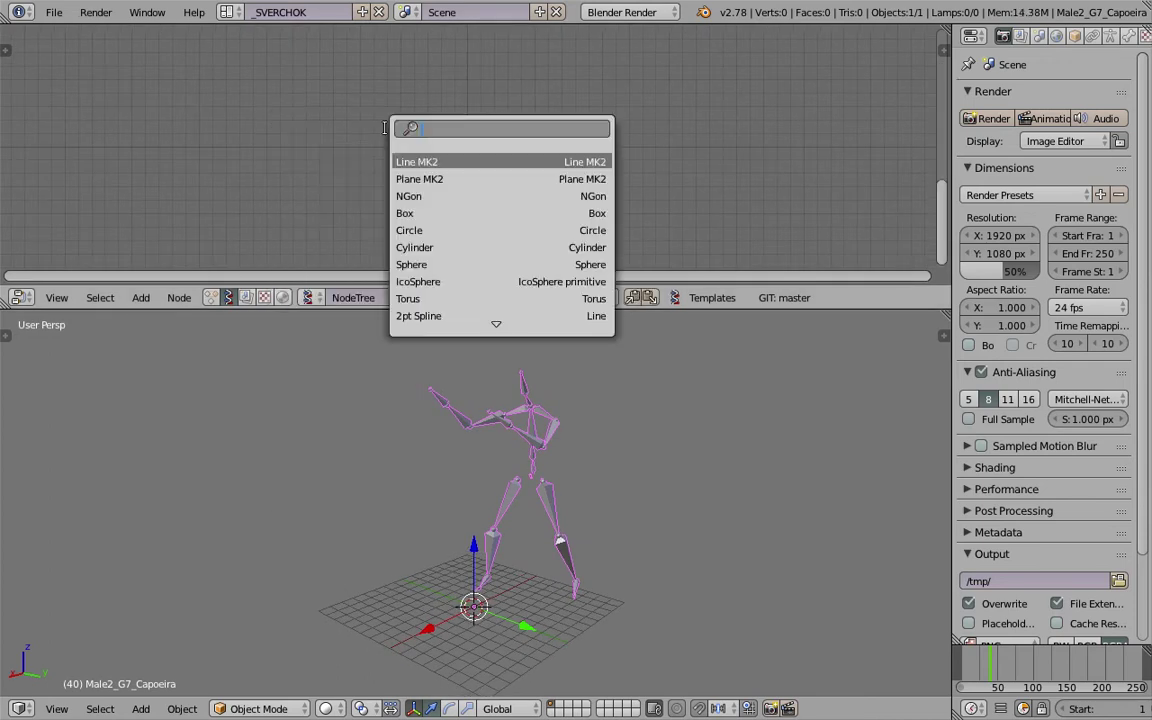
click(416, 161)
click(438, 119)
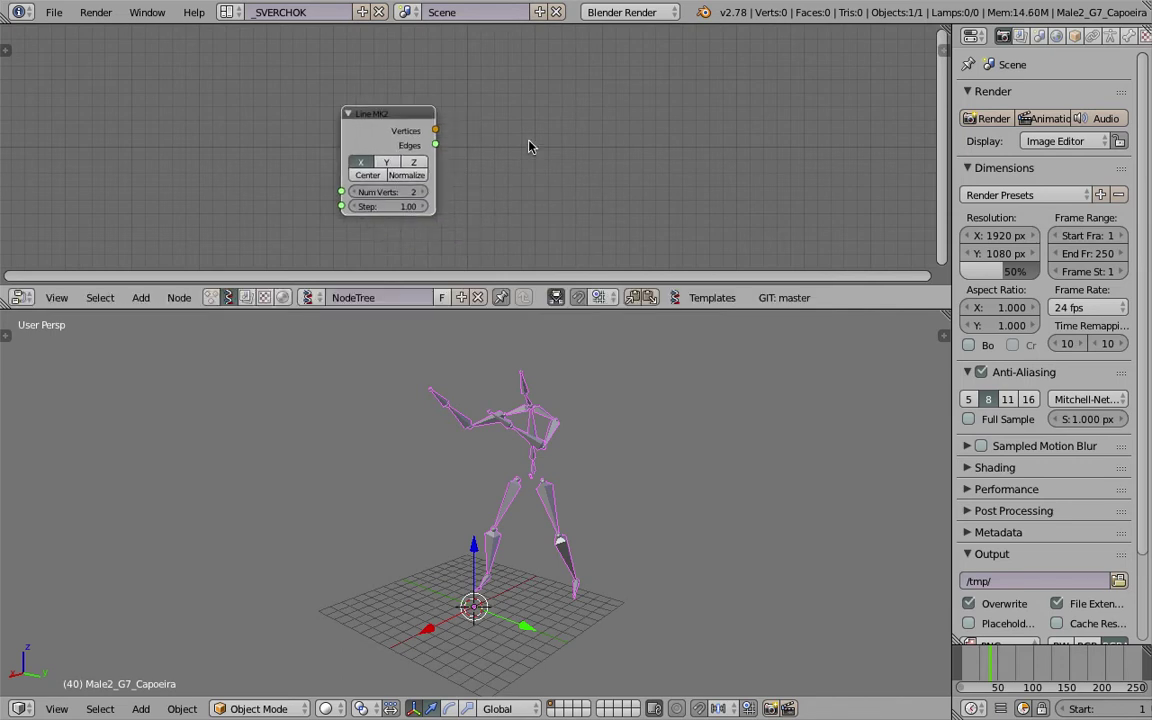
Set the Line MK2 node's direction to Y and enable its Center option
scroll(530, 147, up, 2)
click(347, 163)
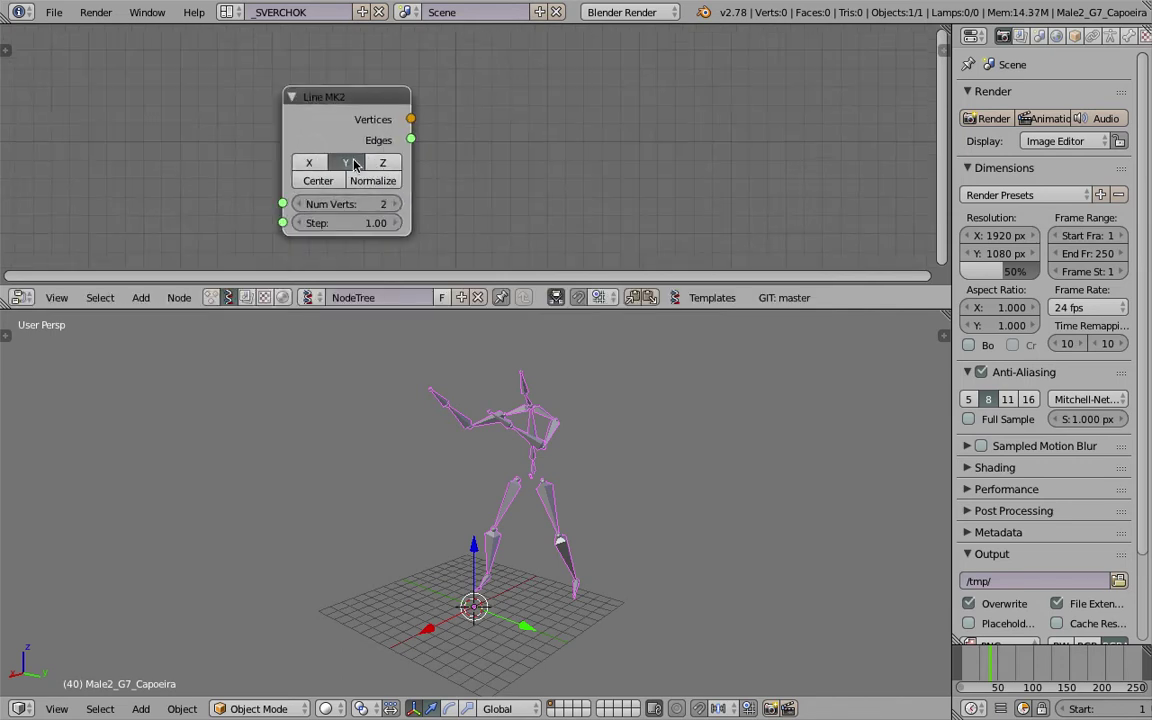
middle_drag(655, 615, 563, 584)
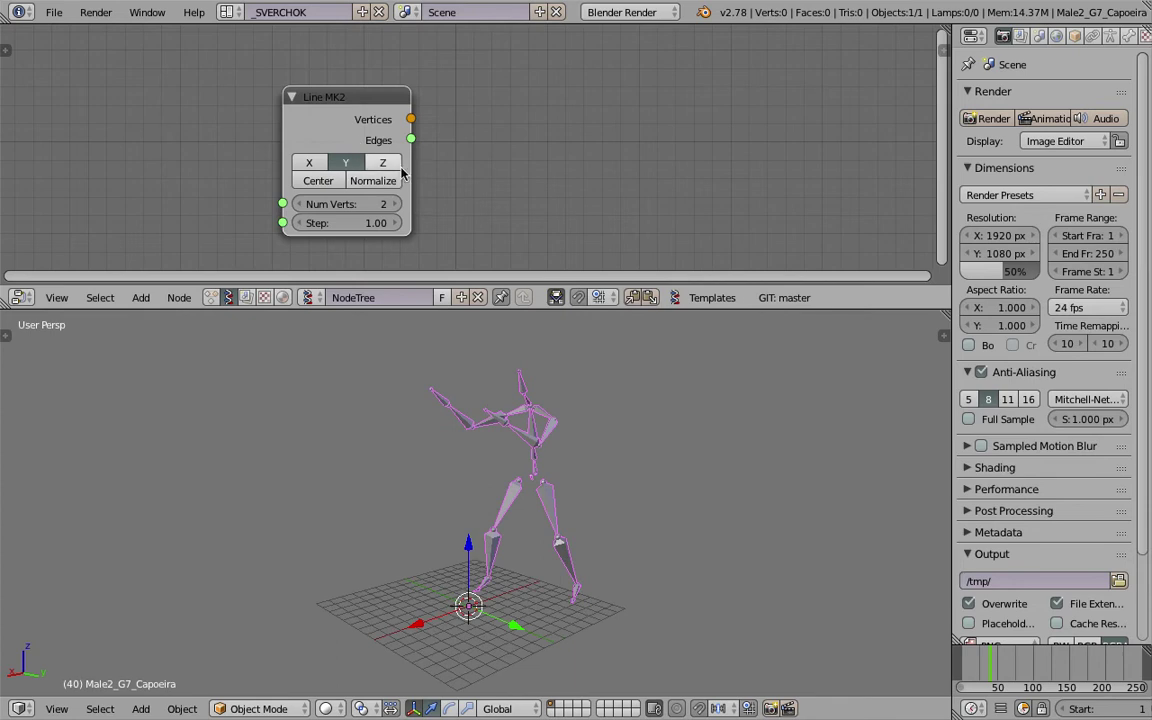
drag(329, 118, 321, 113)
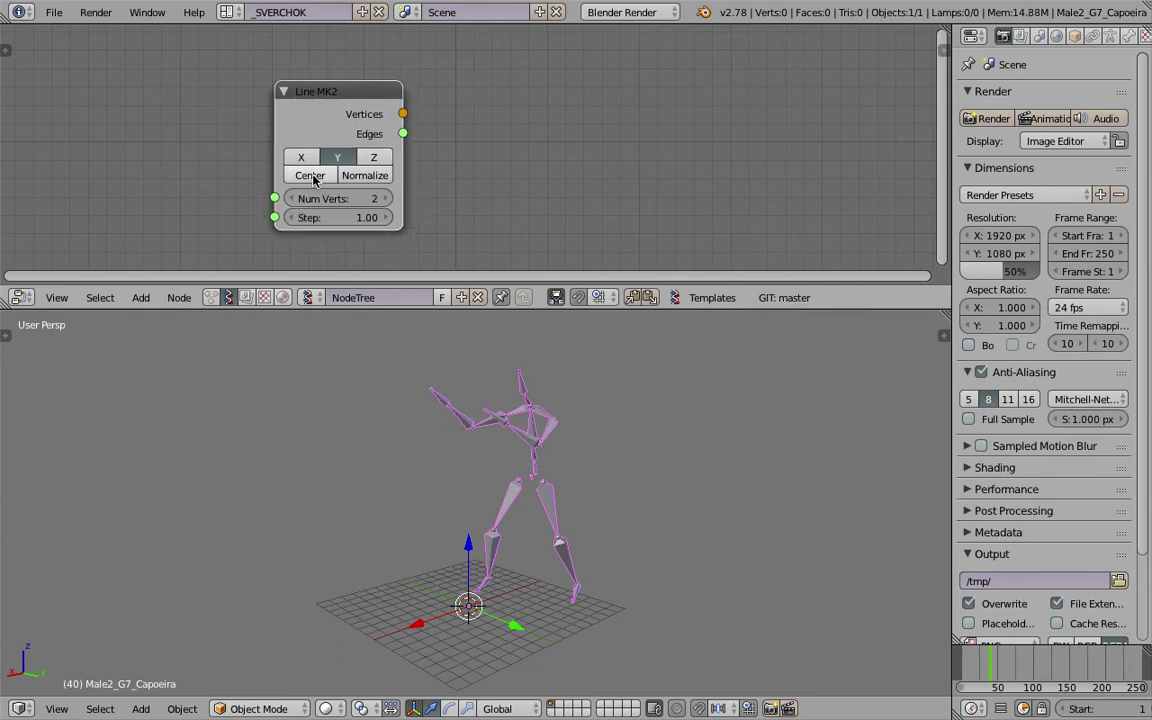
click(312, 177)
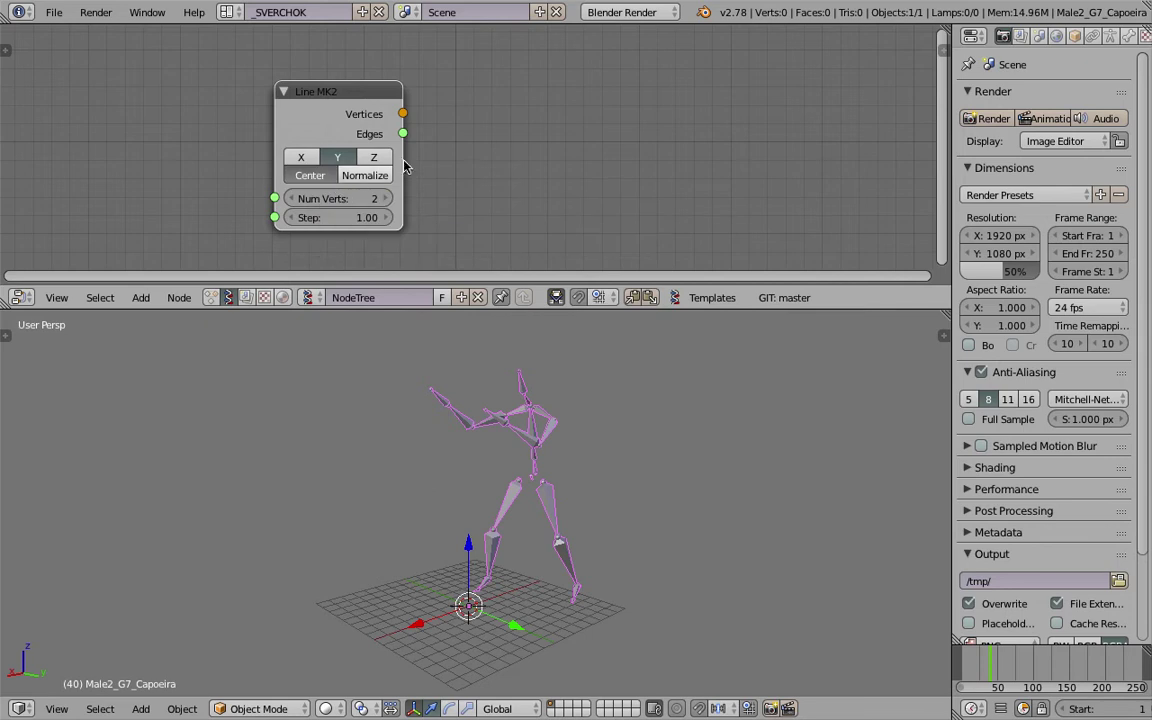
Add a Viewer BMesh node and connect the line's Vertices and Edges outputs to its vertices and edges inputs
key(shift+a)
click(532, 120)
text(bmes)
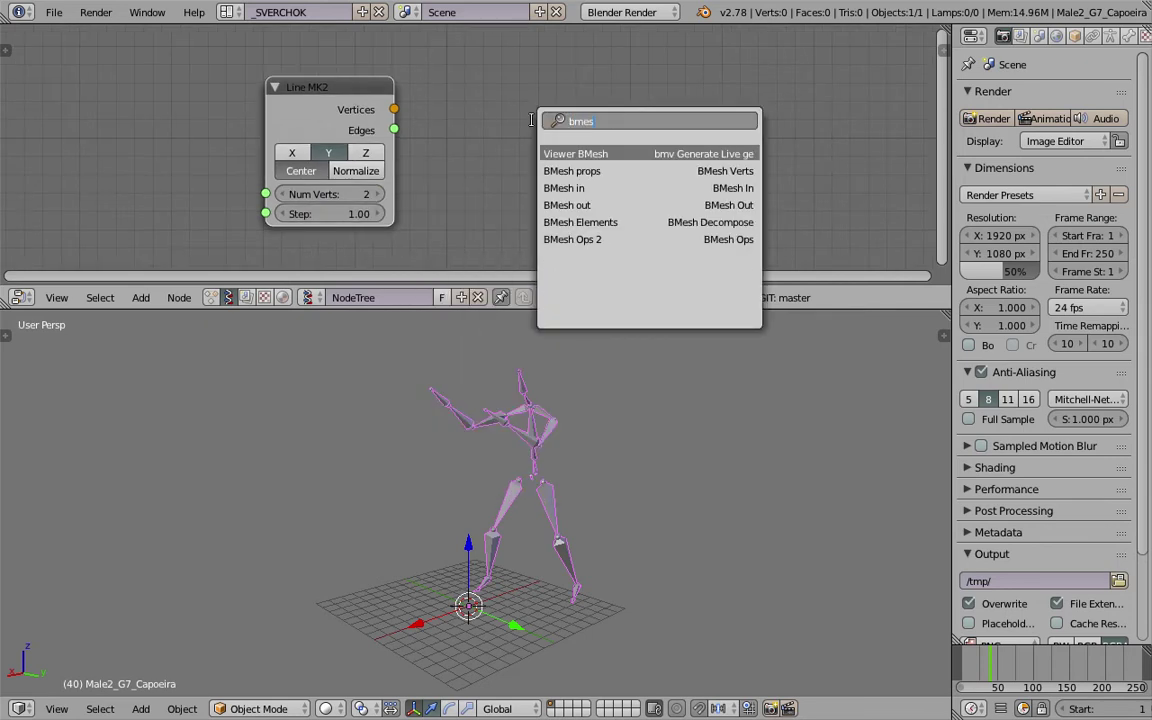
key(Return)
click(490, 36)
scroll(464, 99, down, 2)
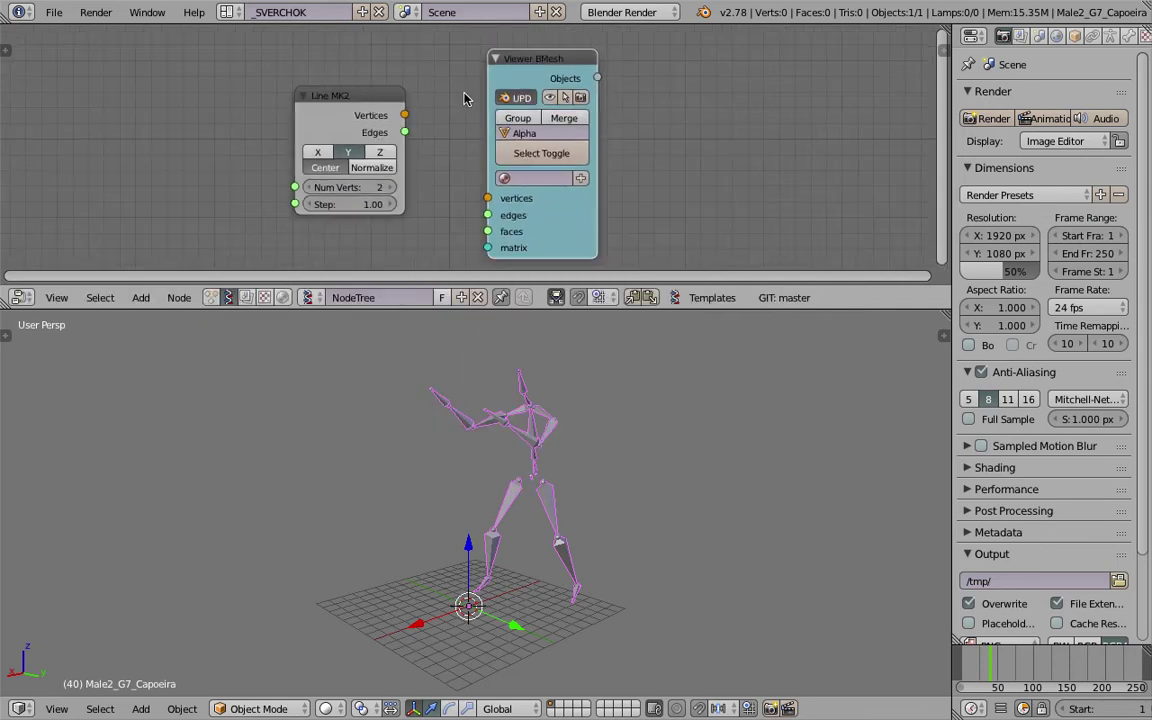
drag(405, 115, 487, 198)
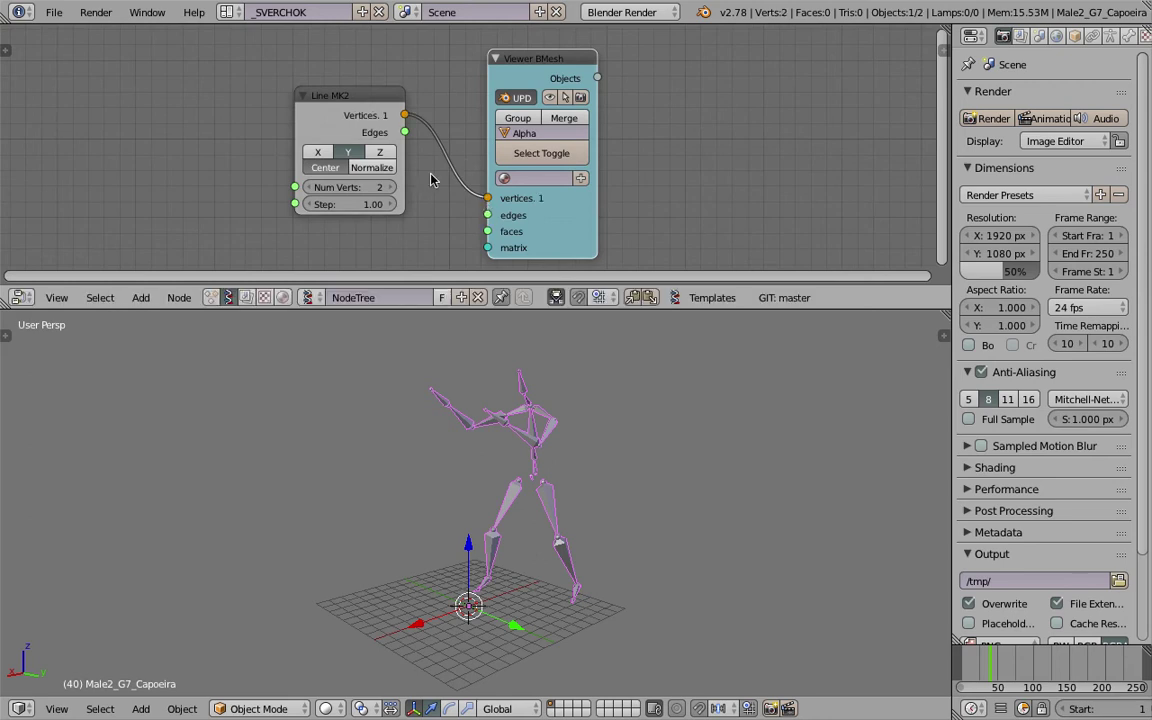
drag(405, 132, 487, 215)
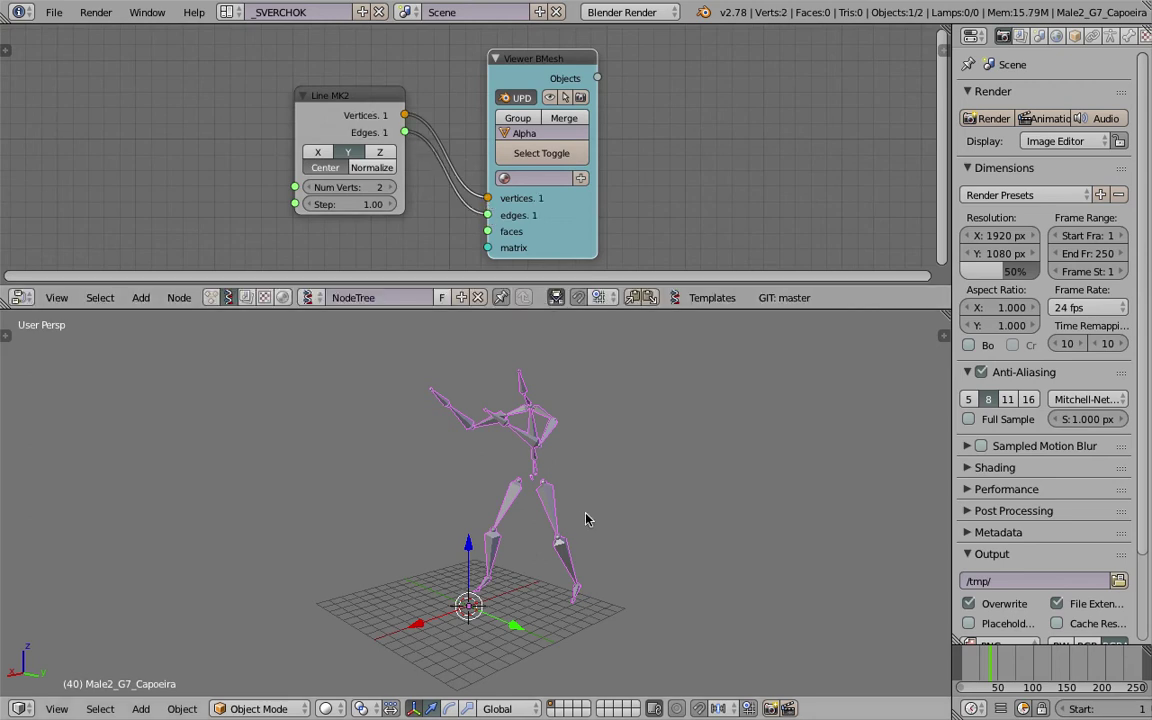
Examine the armature's legs up close together with the connected Line MK2 and Viewer BMesh nodes
scroll(560, 490, up, 3)
shift+middle_drag(557, 580, 562, 550)
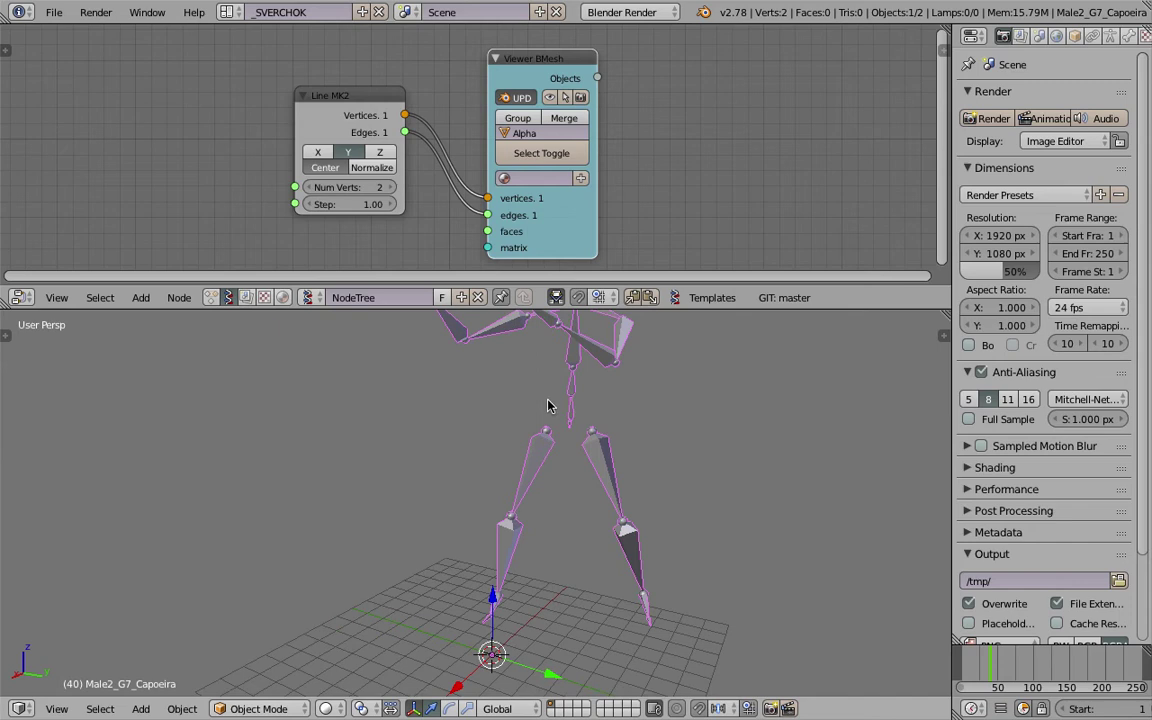
scroll(549, 175, up, 7)
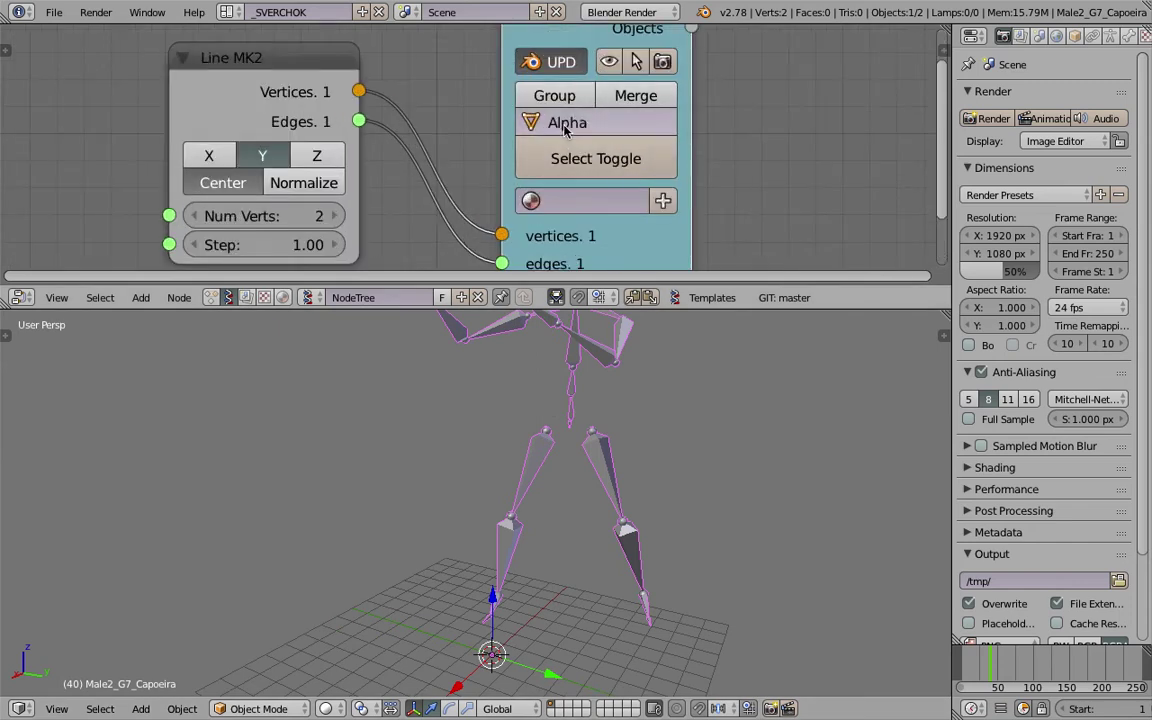
scroll(690, 160, down, 2)
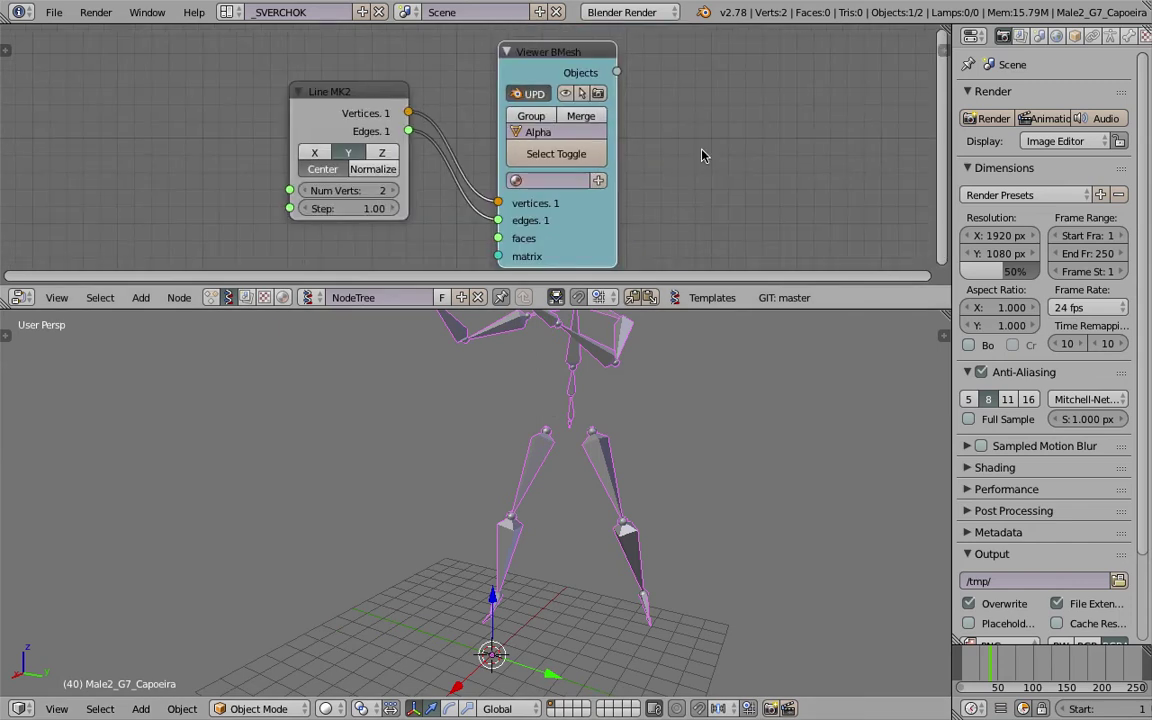
scroll(681, 159, down, 2)
scroll(656, 135, up, 1)
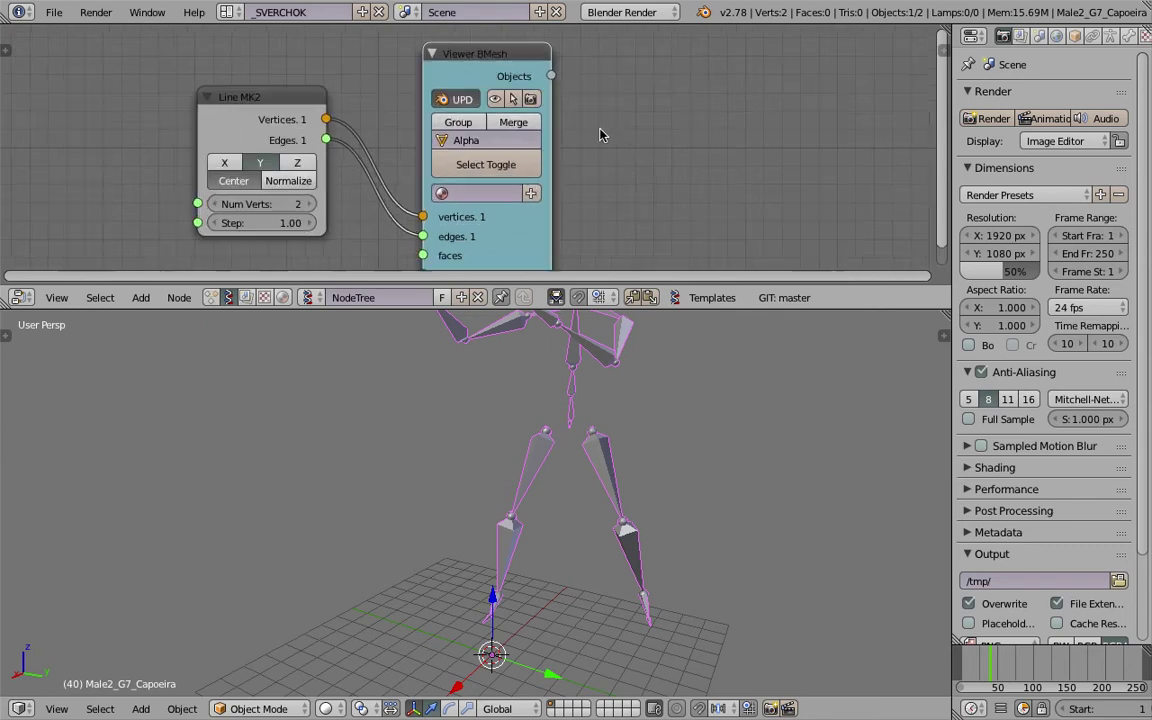
middle_drag(492, 148, 528, 146)
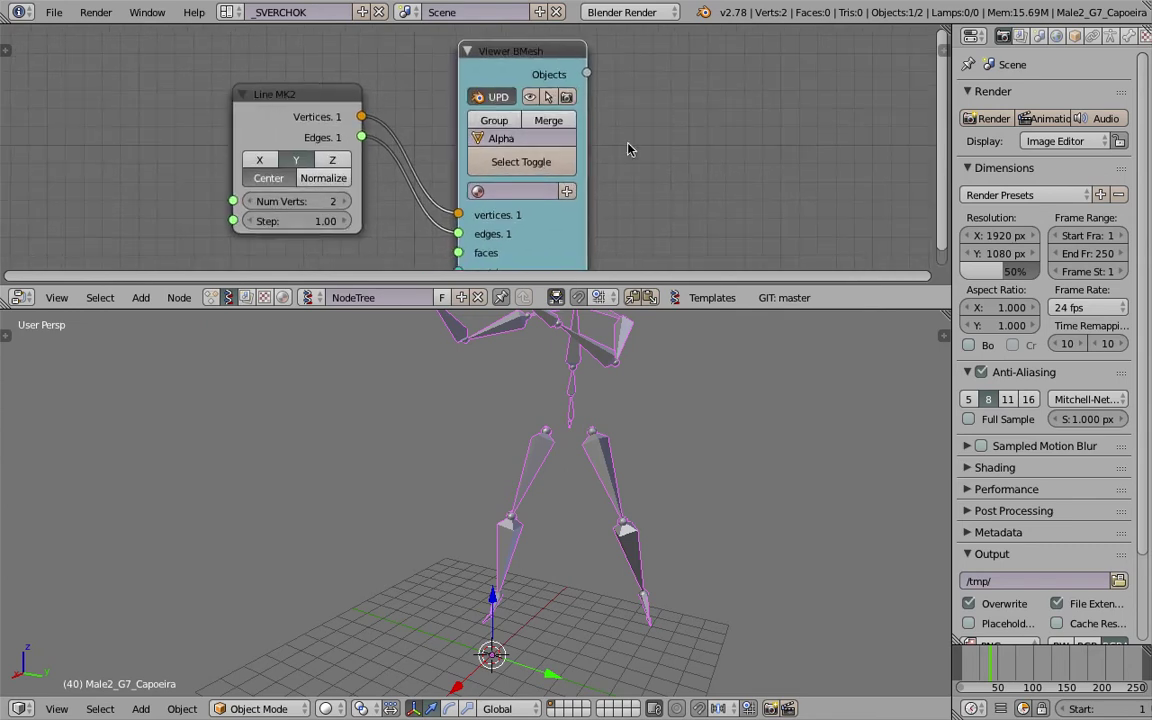
scroll(640, 168, down, 1)
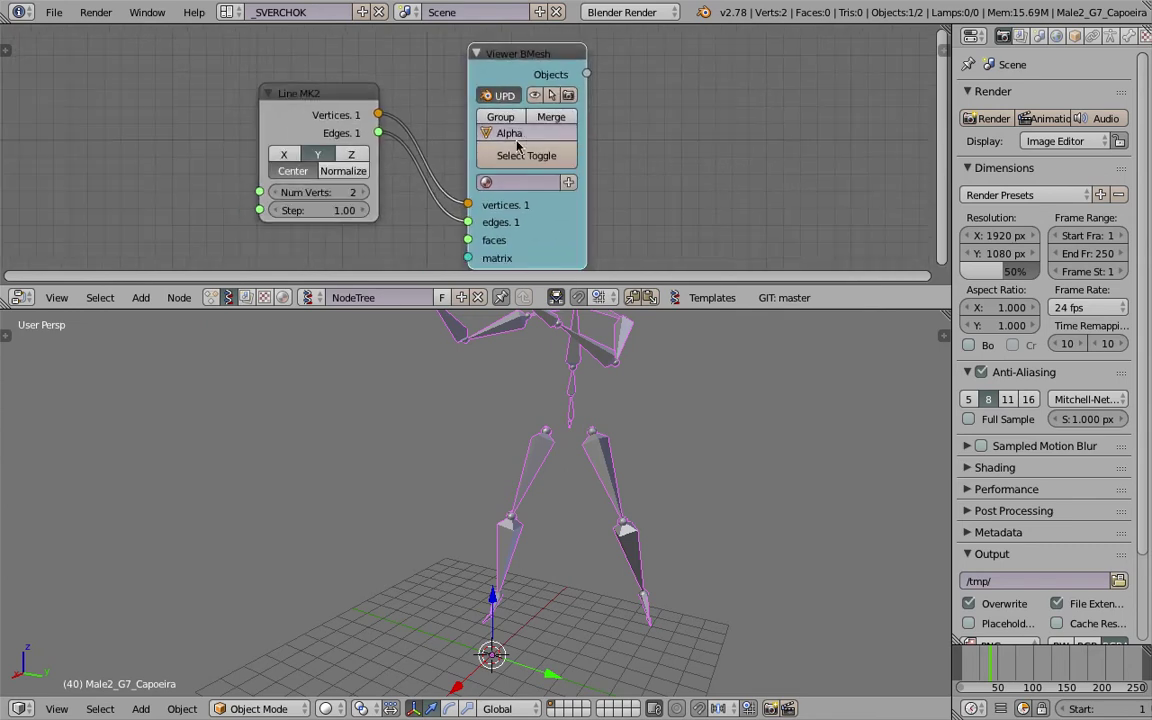
middle_drag(674, 508, 640, 511)
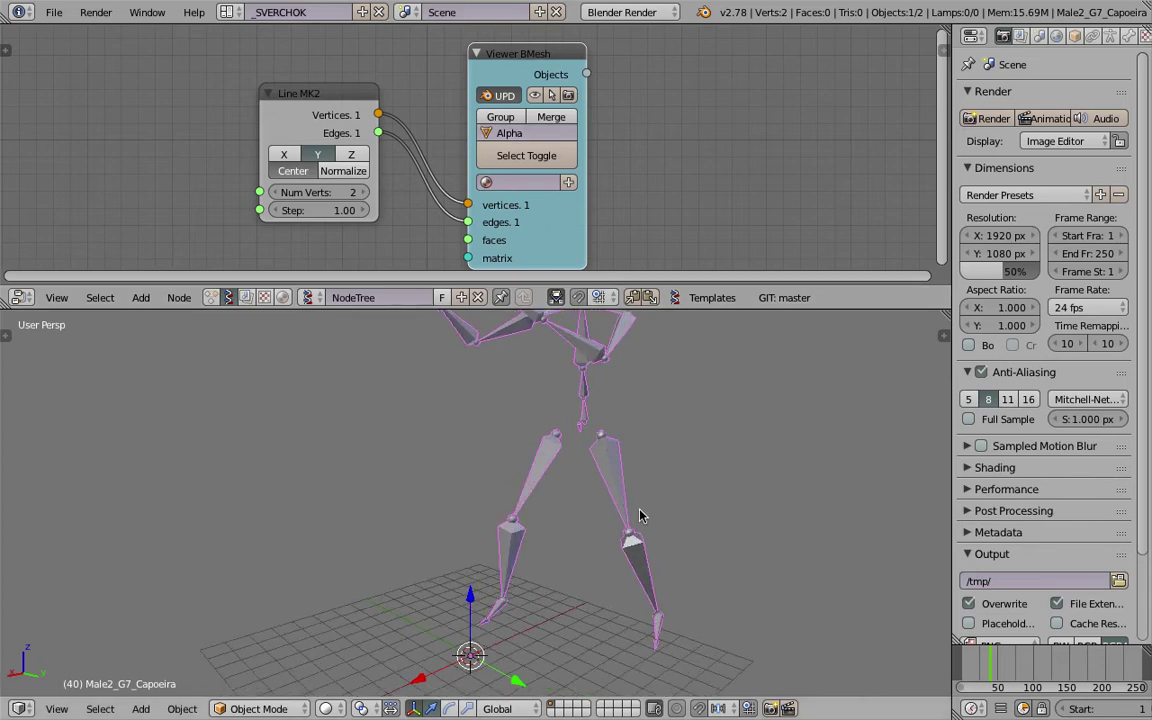
Select the generated line object Alpha_0 at the origin, display the viewport in wireframe, and save the file
key(ctrl+s)
click(604, 521)
right_click(482, 656)
middle_drag(522, 627, 540, 475)
scroll(496, 428, up, 5)
scroll(492, 440, down, 5)
scroll(563, 437, down, 4)
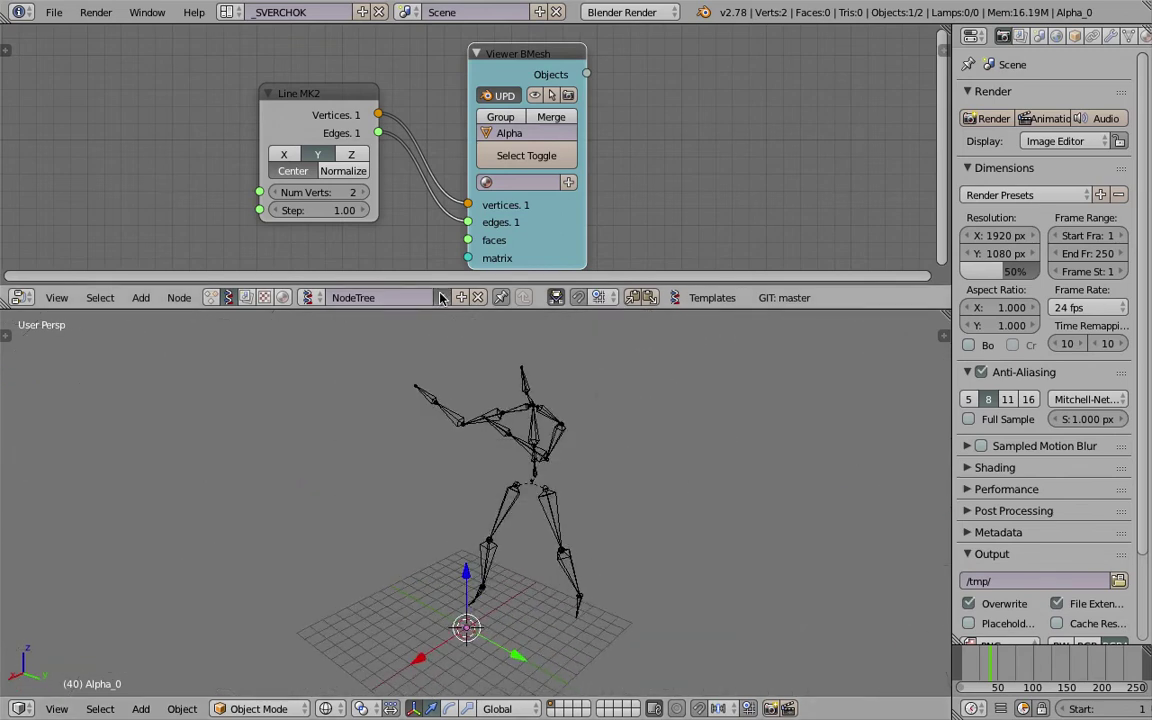
key(ctrl+s)
click(222, 303)
Create a new Animation Nodes tree and add a Bone Info node to it
click(213, 298)
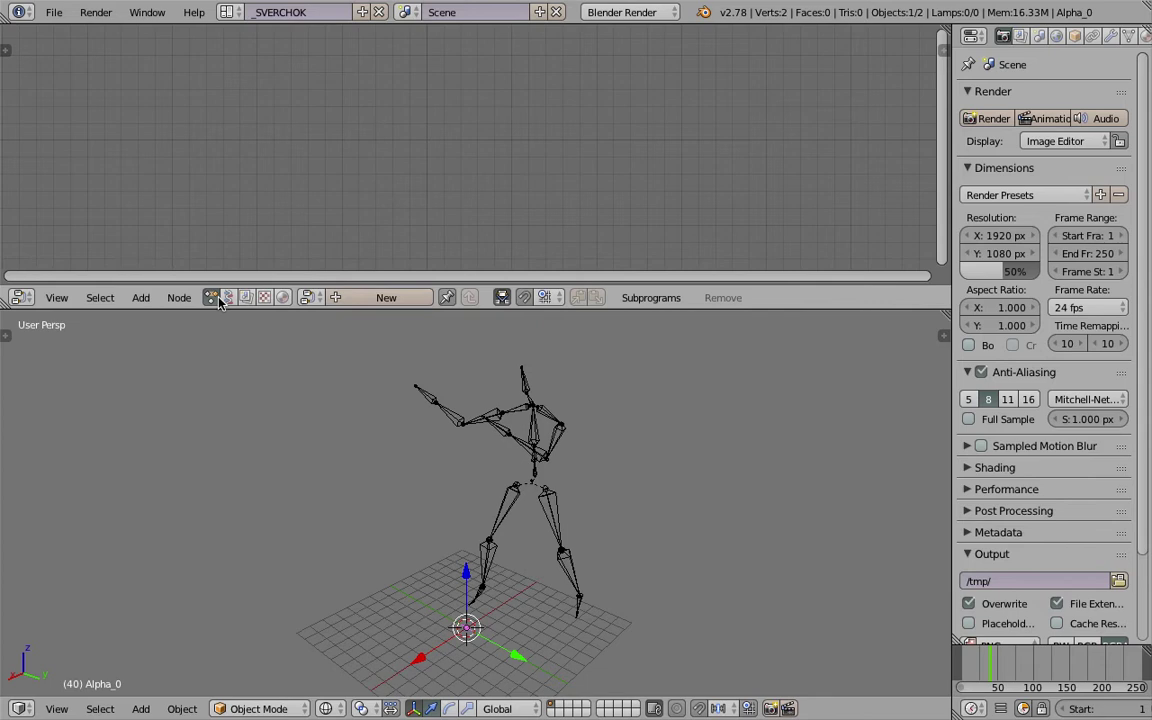
click(370, 297)
key(shift+a)
click(301, 160)
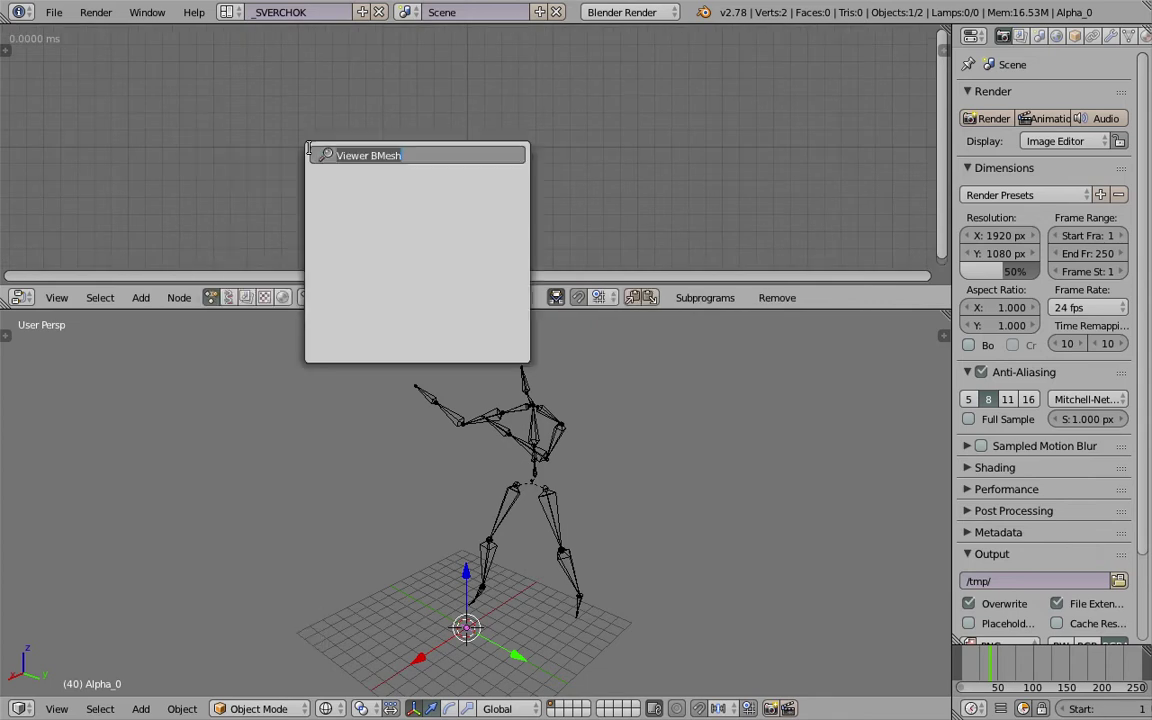
text(bone in)
key(Return)
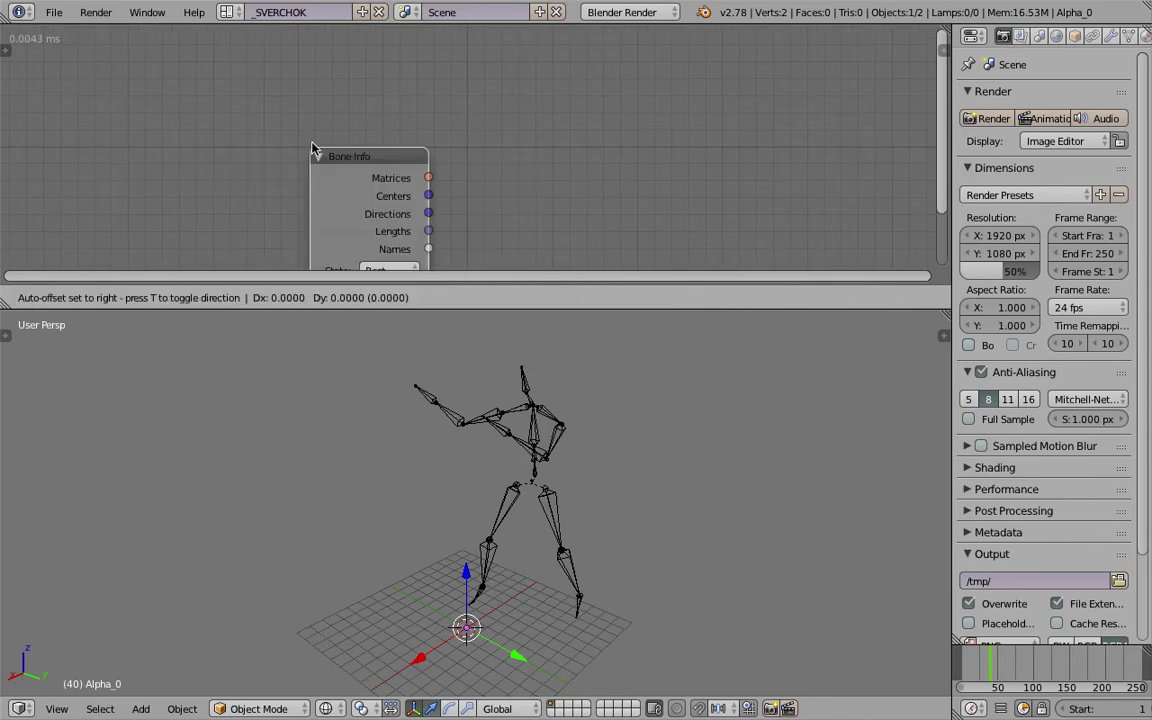
click(287, 77)
Set the node tree's auto execution to run on Tree Changed, Frame Changed and Property Changed
key(t)
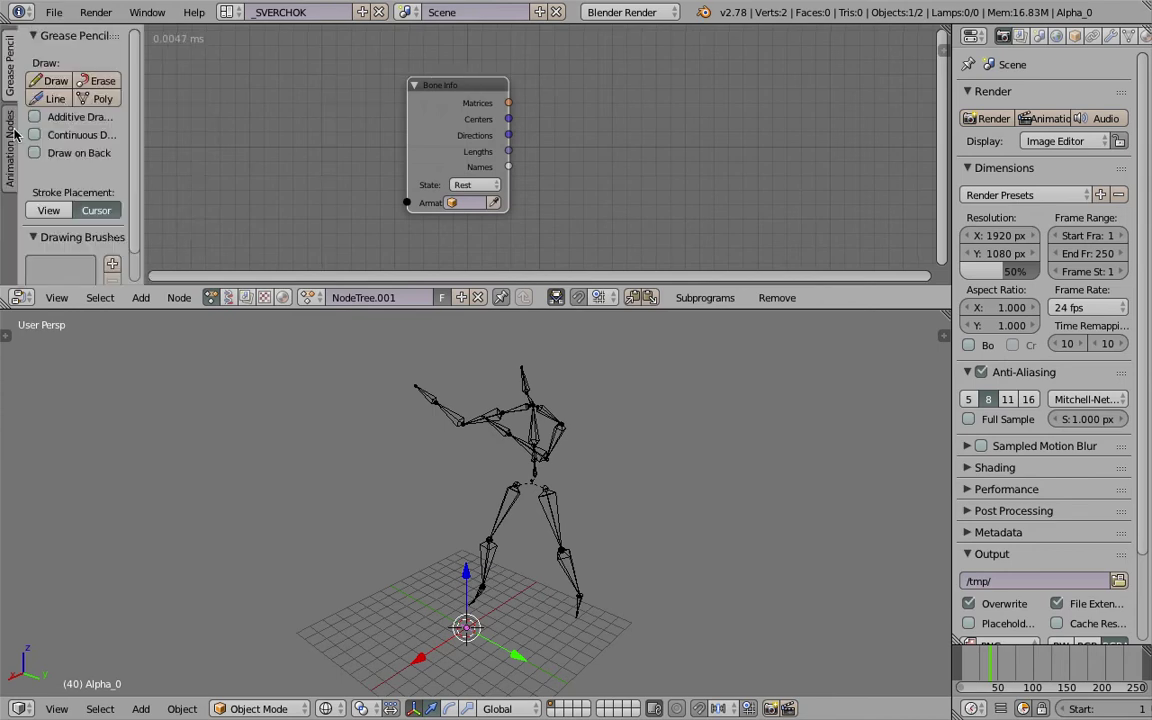
click(11, 145)
click(62, 66)
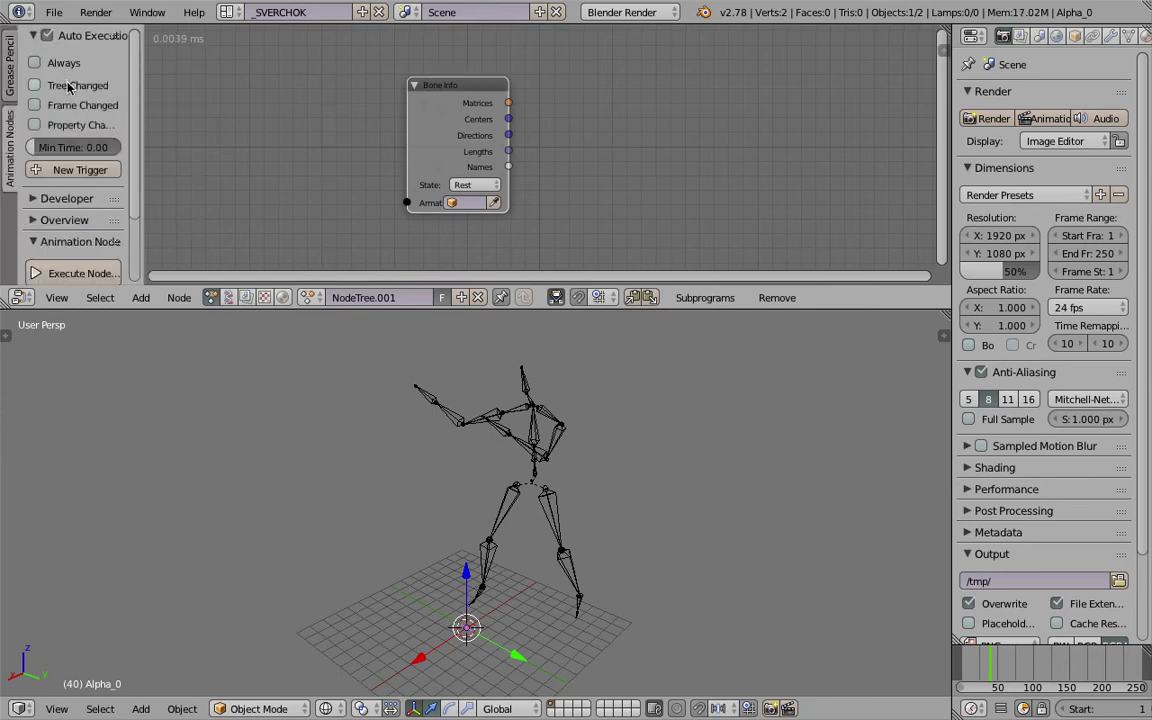
middle_drag(317, 147, 262, 165)
middle_drag(589, 194, 571, 181)
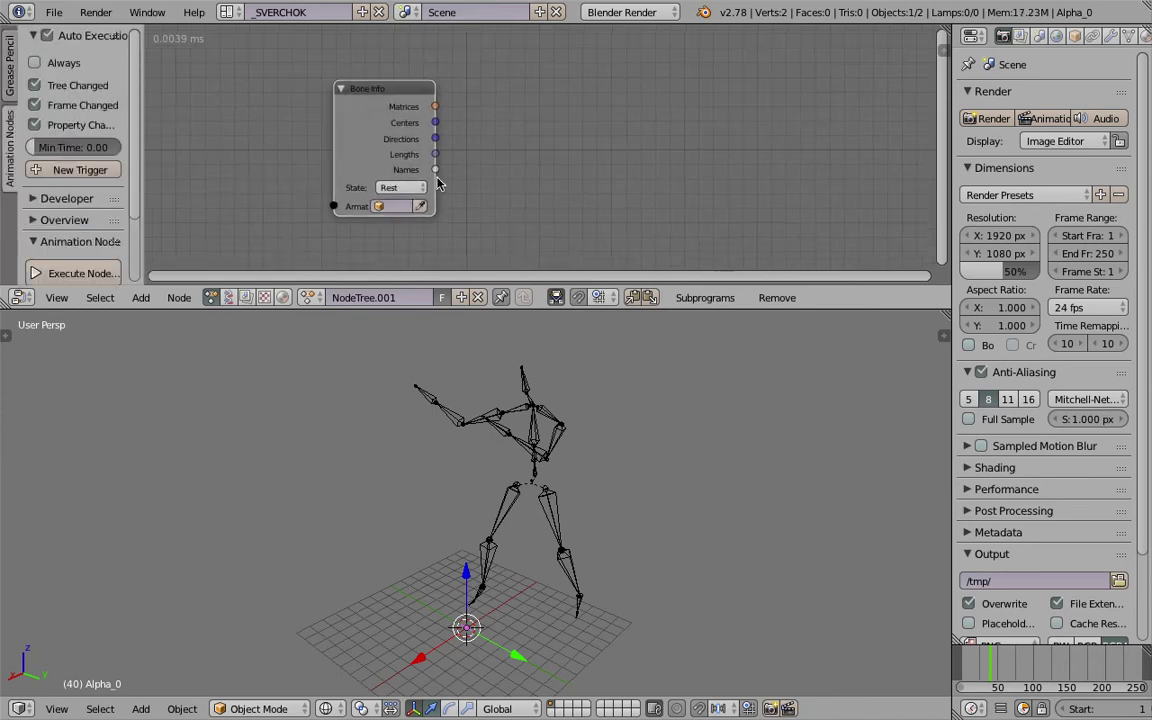
Set the Bone Info node's state to Pose and its armature to Male2_G7_Capoeira
scroll(440, 183, up, 3)
click(367, 204)
click(375, 157)
middle_drag(488, 164, 567, 154)
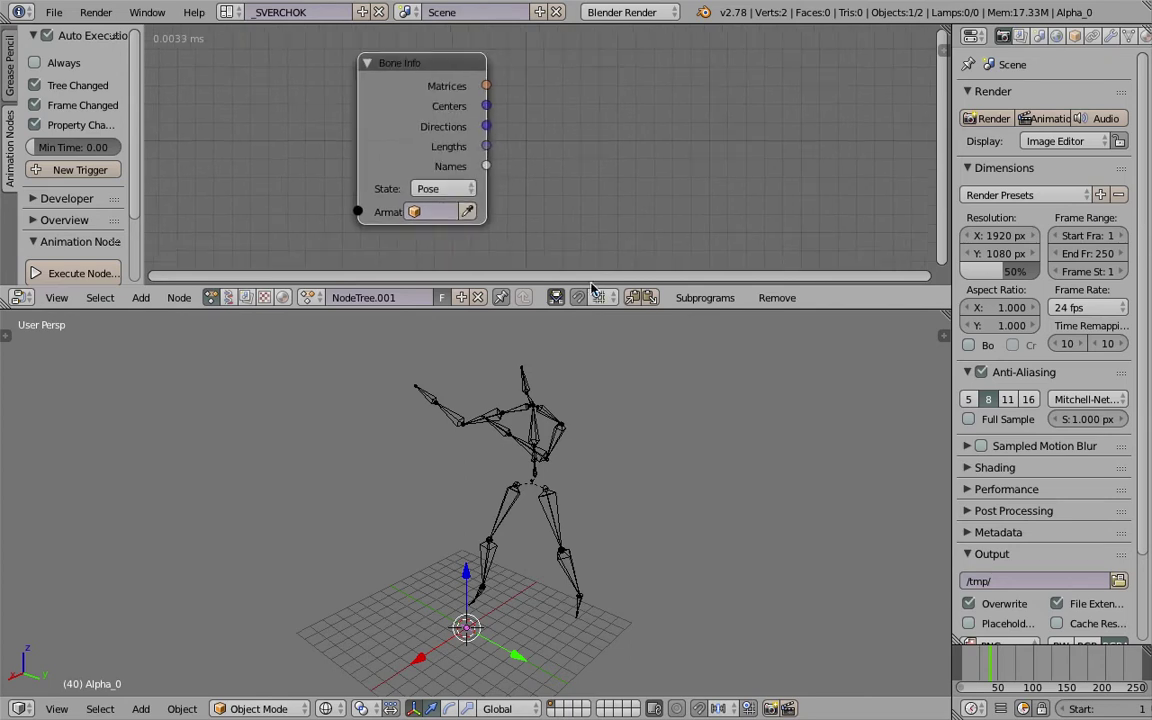
right_click(578, 413)
click(437, 211)
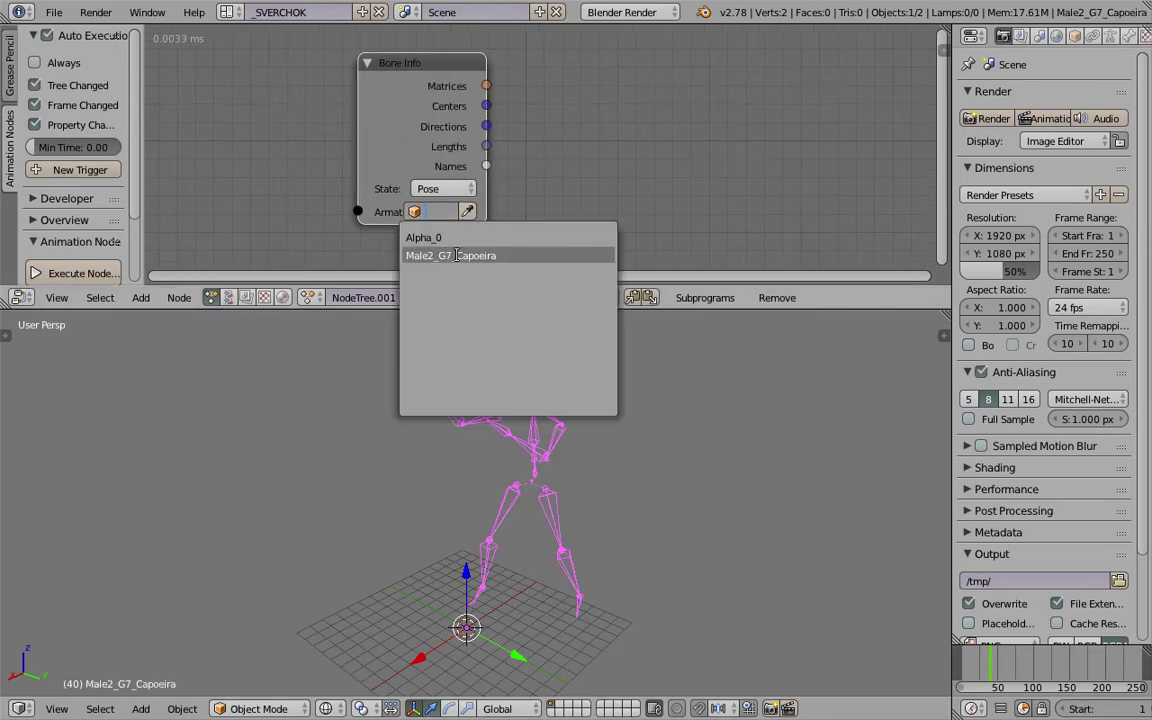
click(430, 229)
middle_drag(480, 170, 481, 167)
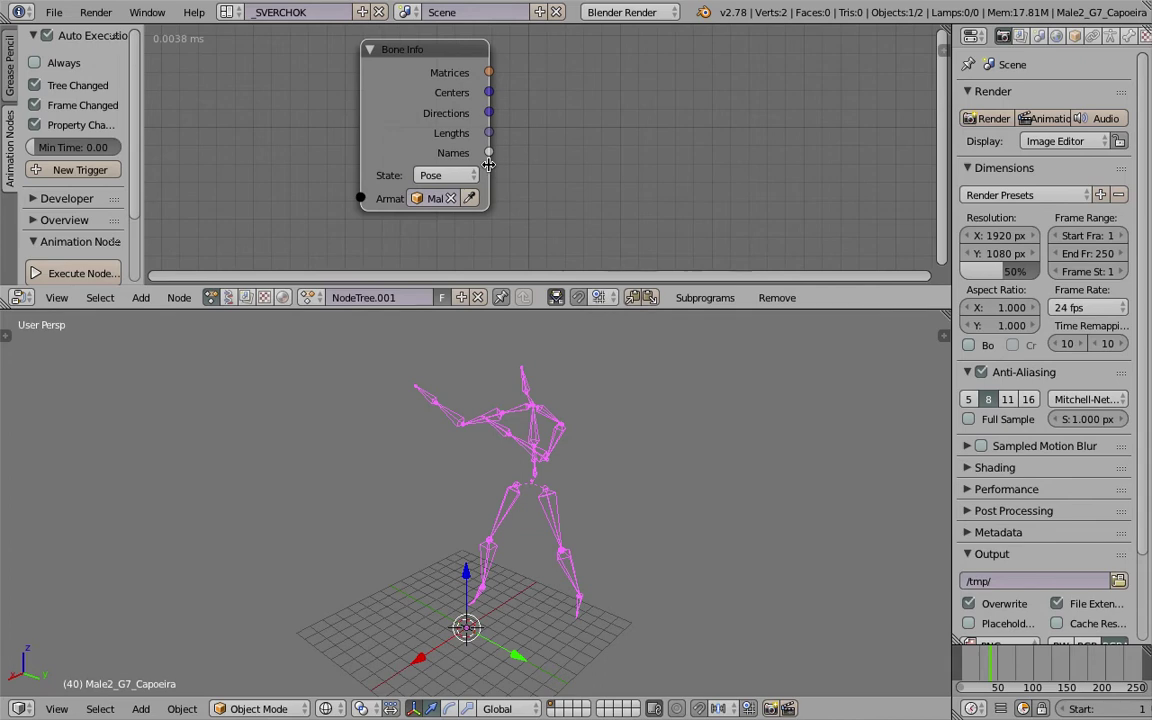
Widen the Bone Info node slightly and save the file
drag(488, 165, 519, 165)
scroll(551, 167, down, 2)
middle_drag(553, 167, 508, 173)
key(ctrl+s)
click(509, 173)
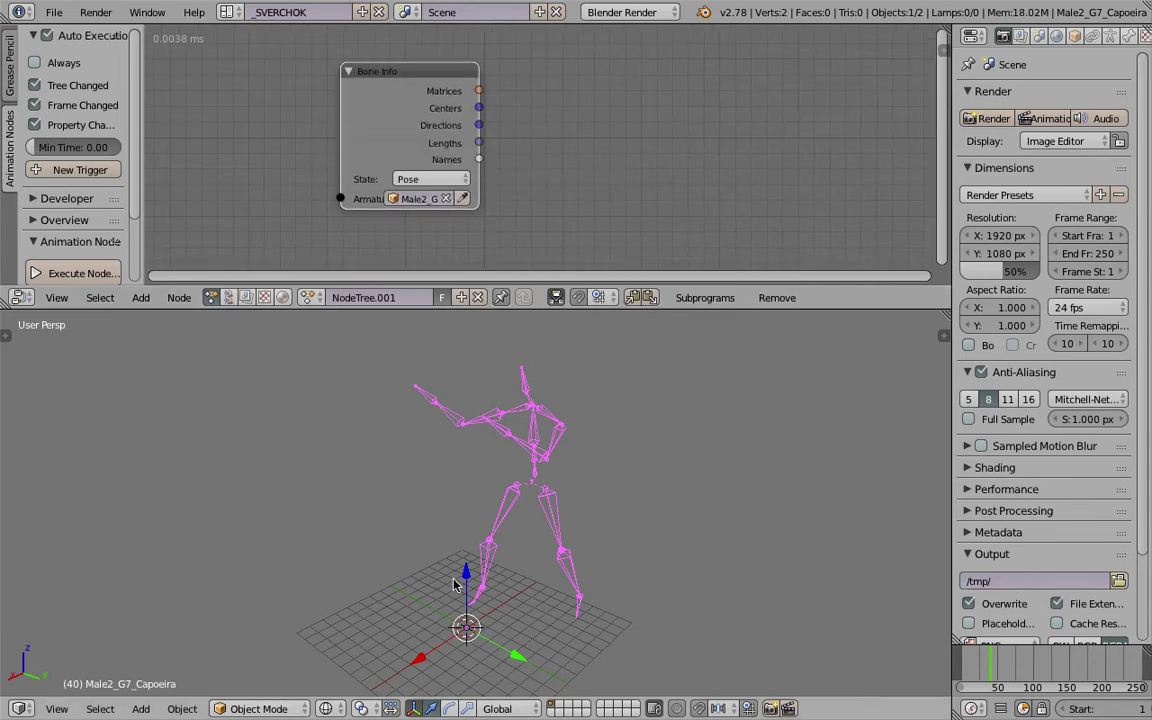
Add an Object Instancer node beside the Bone Info node
middle_drag(454, 585, 446, 573)
middle_drag(626, 144, 584, 147)
key(ctrl+a)
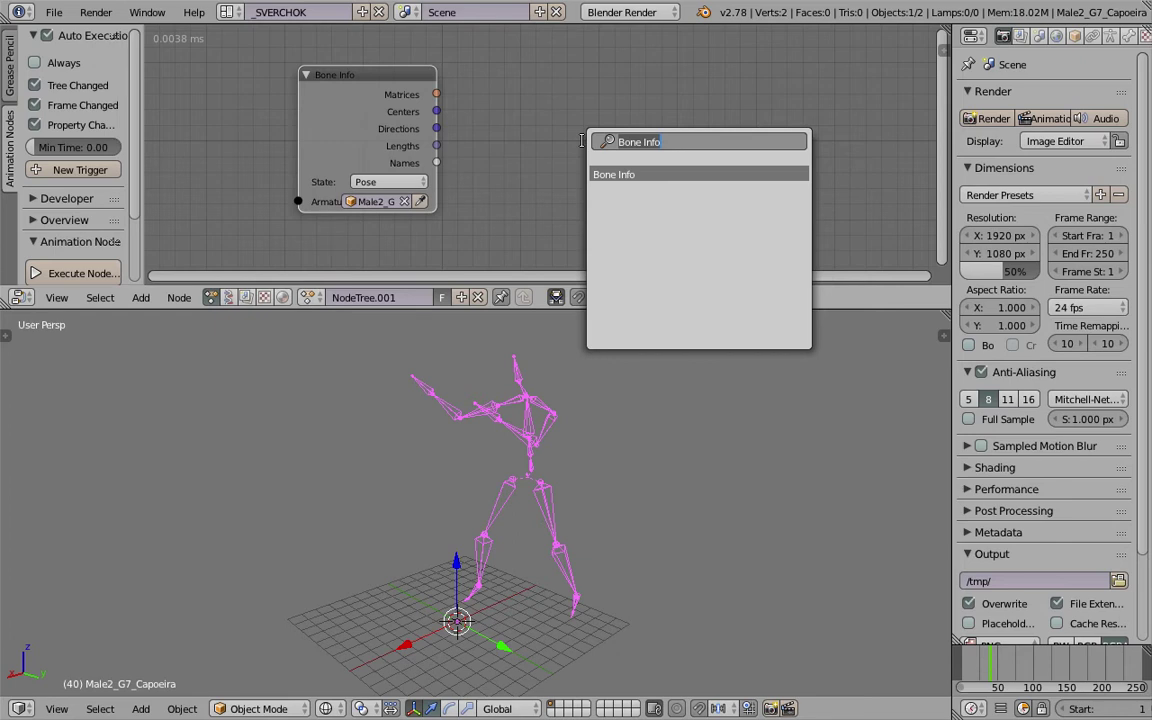
key(BackSpace)
text(insta)
key(Return)
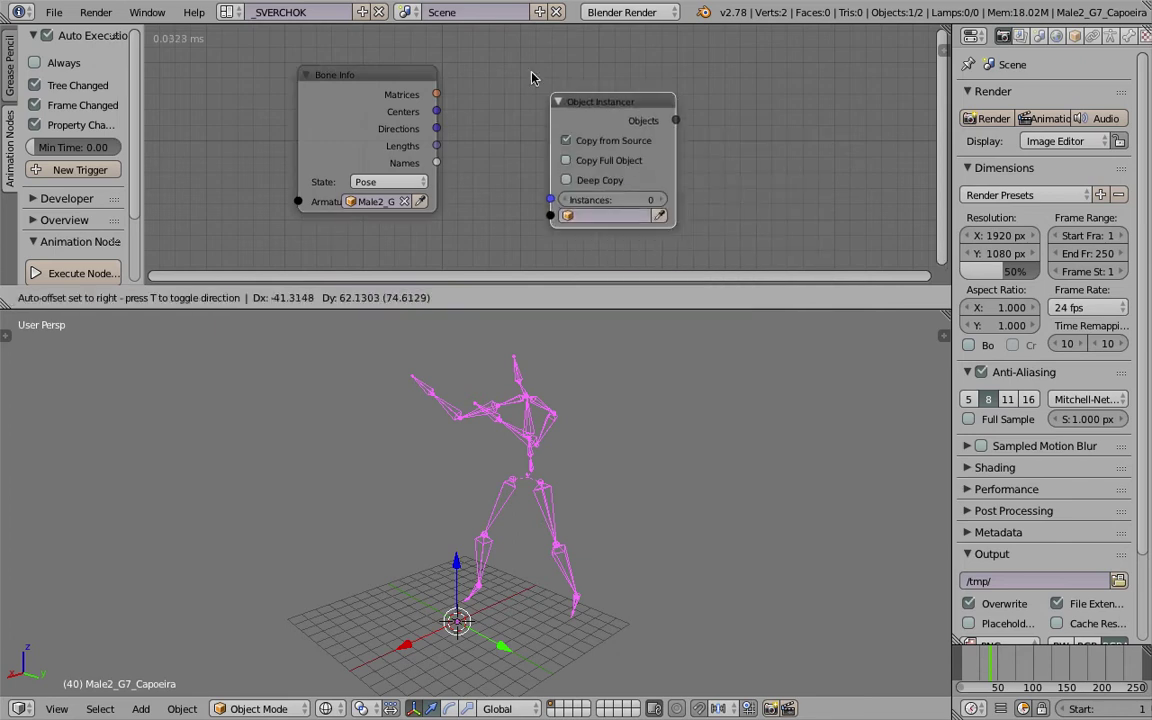
click(509, 53)
Assign Alpha_0 as the Object Instancer's source and connect Bone Info's Matrices to Instances through a Get Length node, spacing the nodes apart
key(a)
right_click(463, 634)
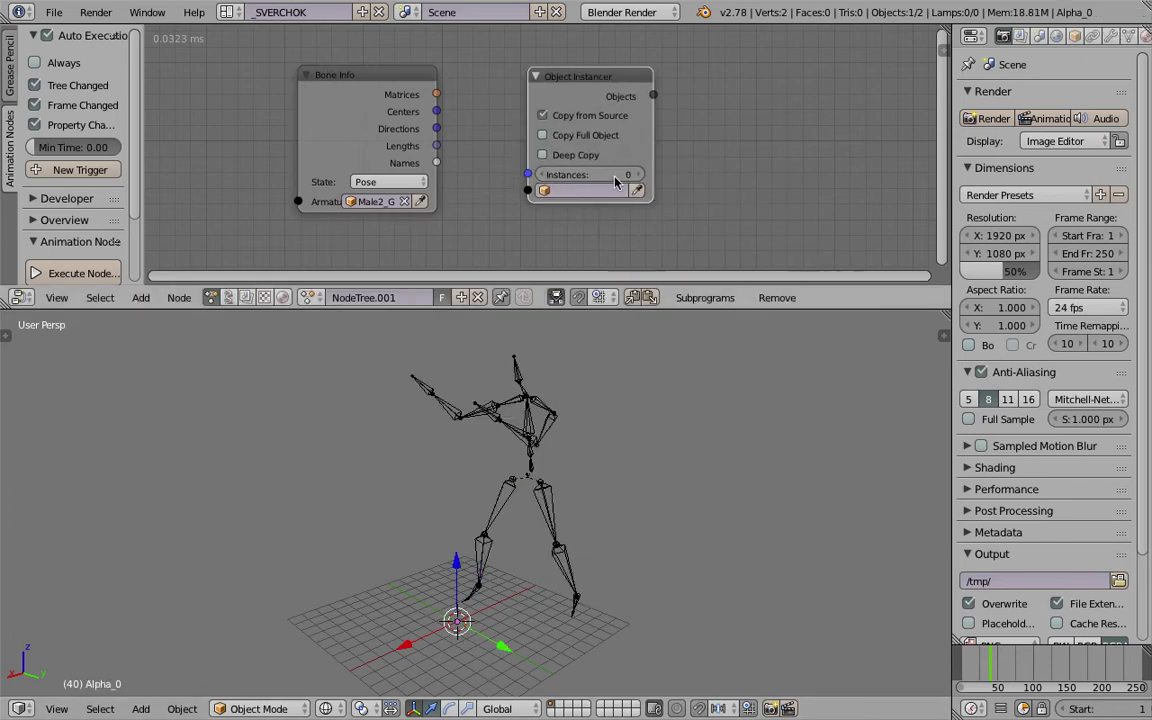
drag(407, 86, 527, 174)
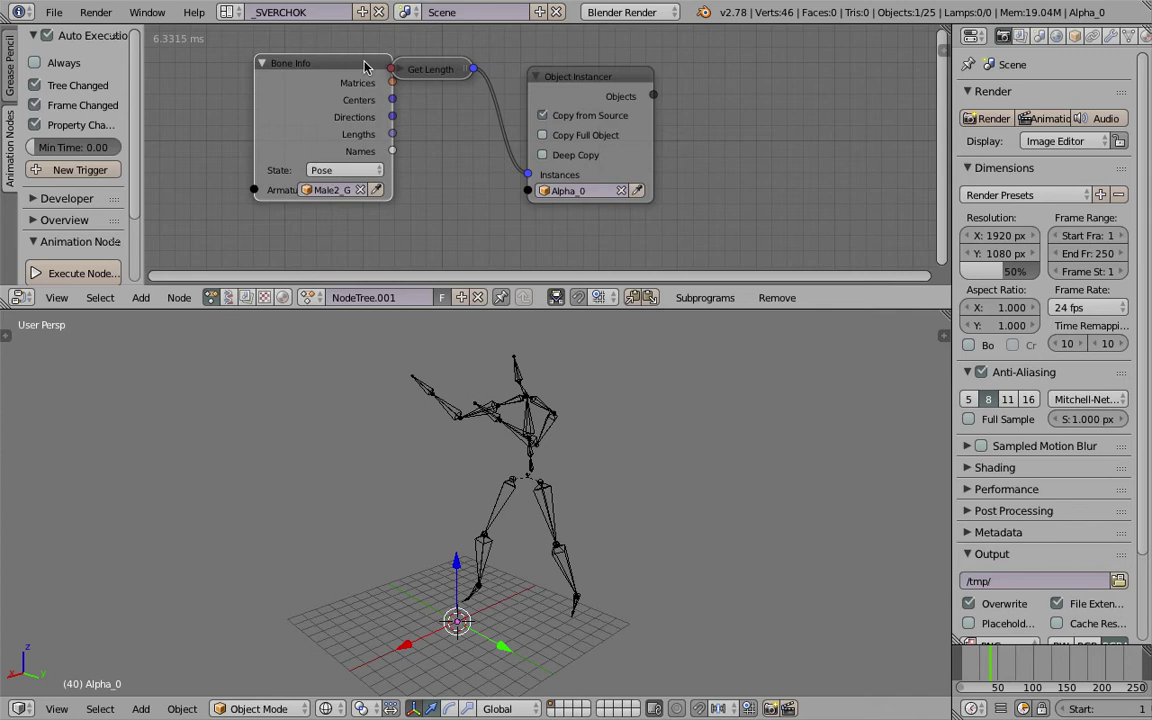
drag(365, 67, 329, 71)
Widen the node editor and enable Copy Full Object and Deep Copy on the Object Instancer node, saving the file
right_click(488, 425)
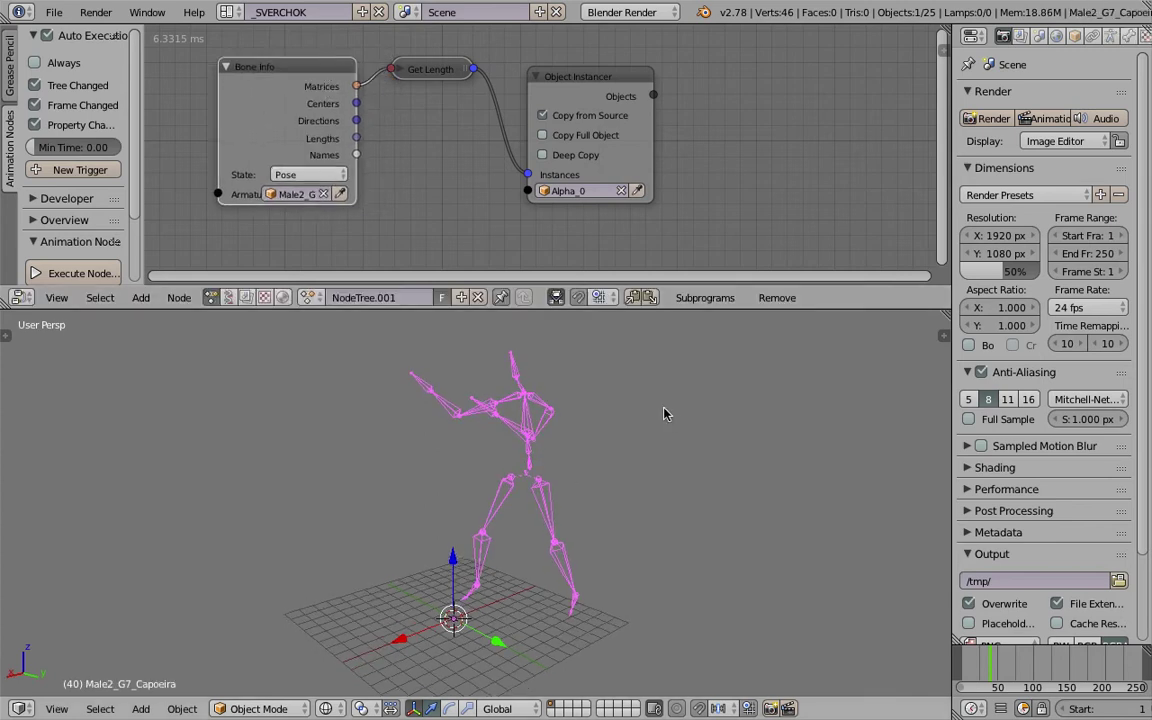
drag(953, 134, 1031, 131)
middle_drag(815, 112, 744, 118)
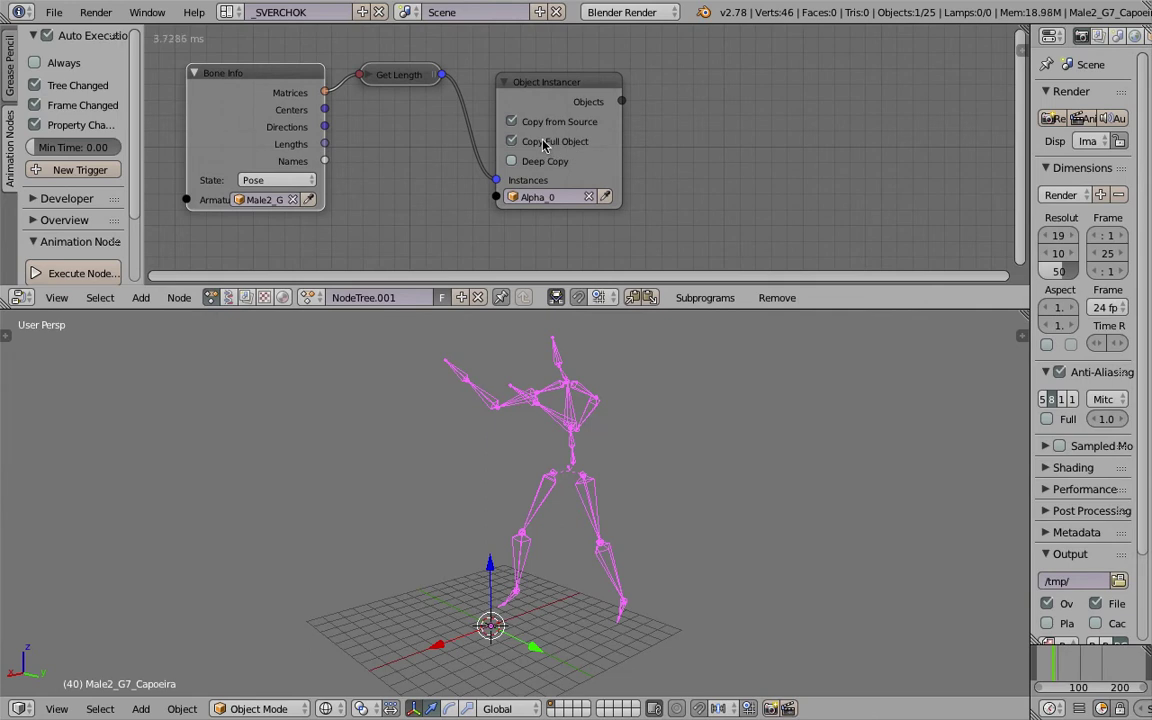
key(ctrl+s)
click(674, 141)
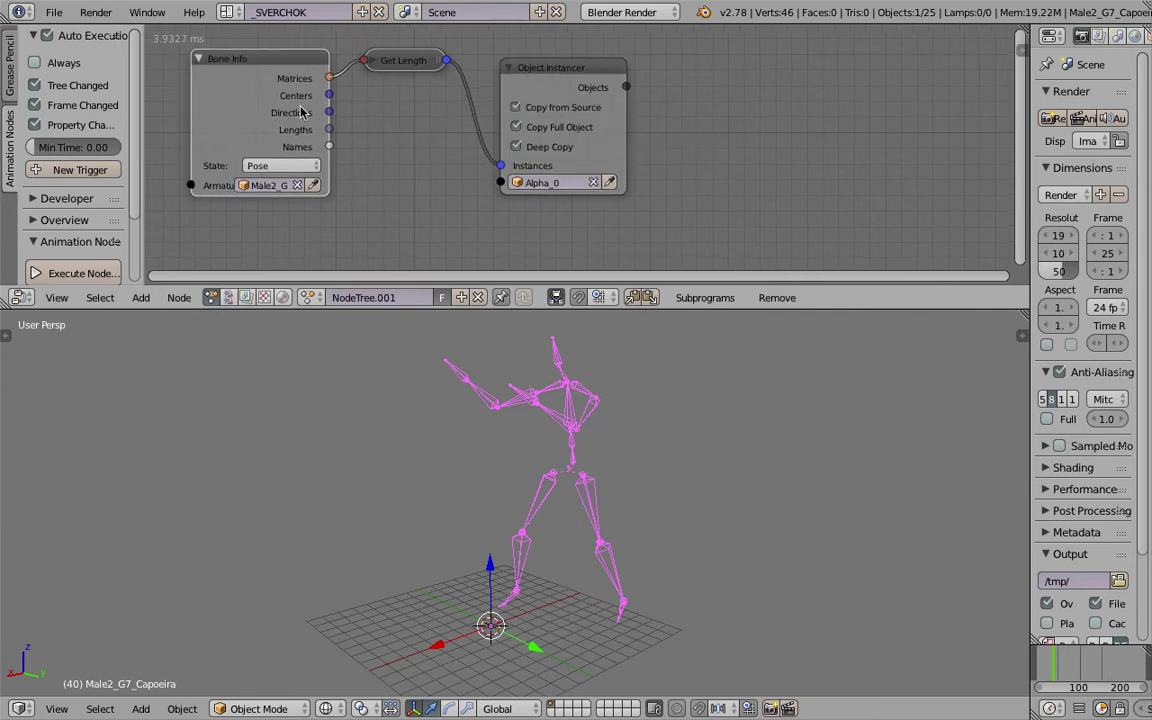
Add an Object Transforms Output node after the Object Instancer node
scroll(680, 140, down, 2)
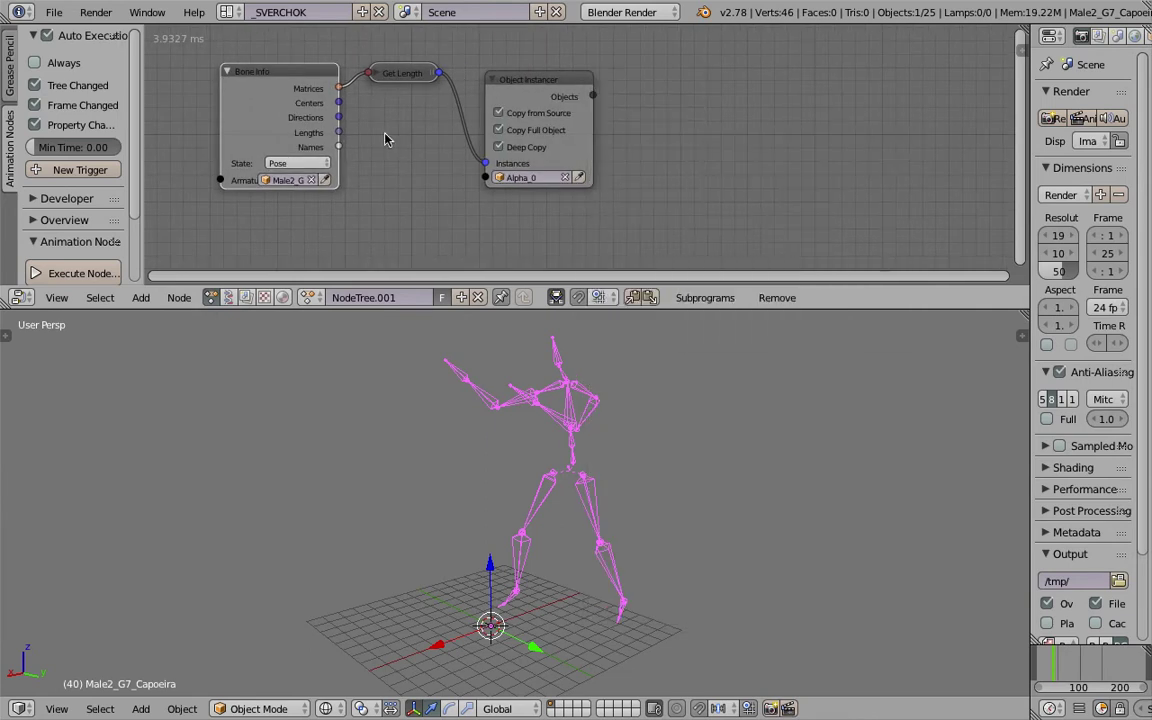
scroll(490, 137, up, 4)
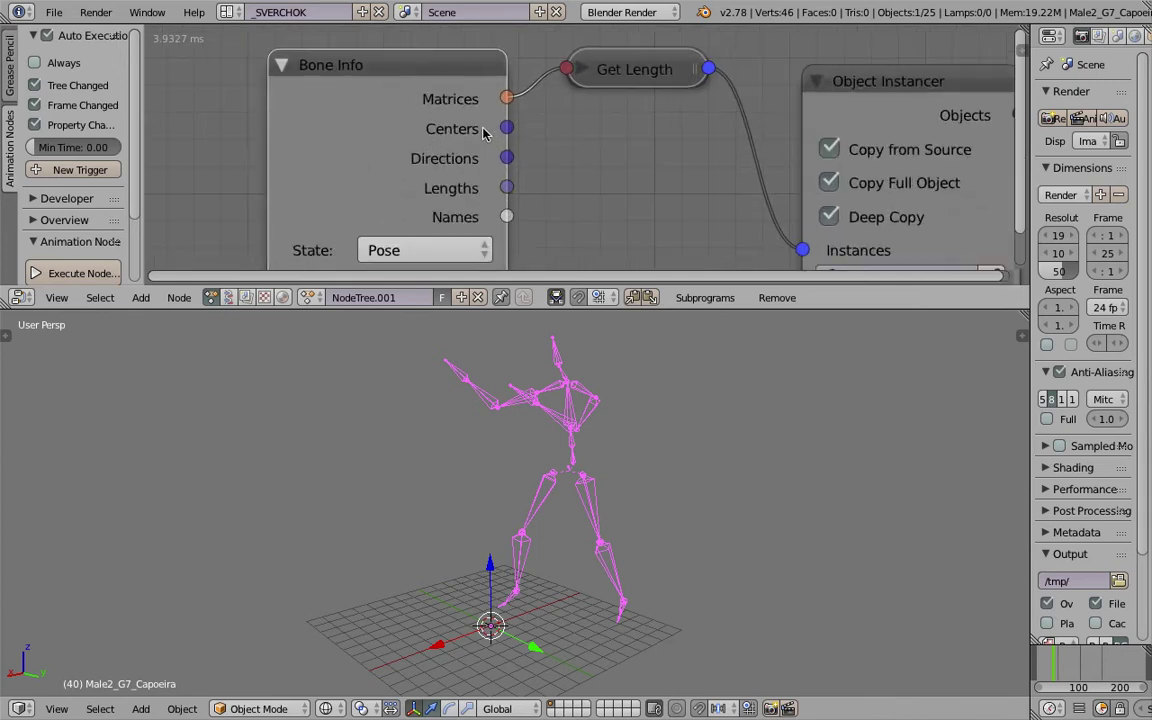
scroll(478, 134, down, 2)
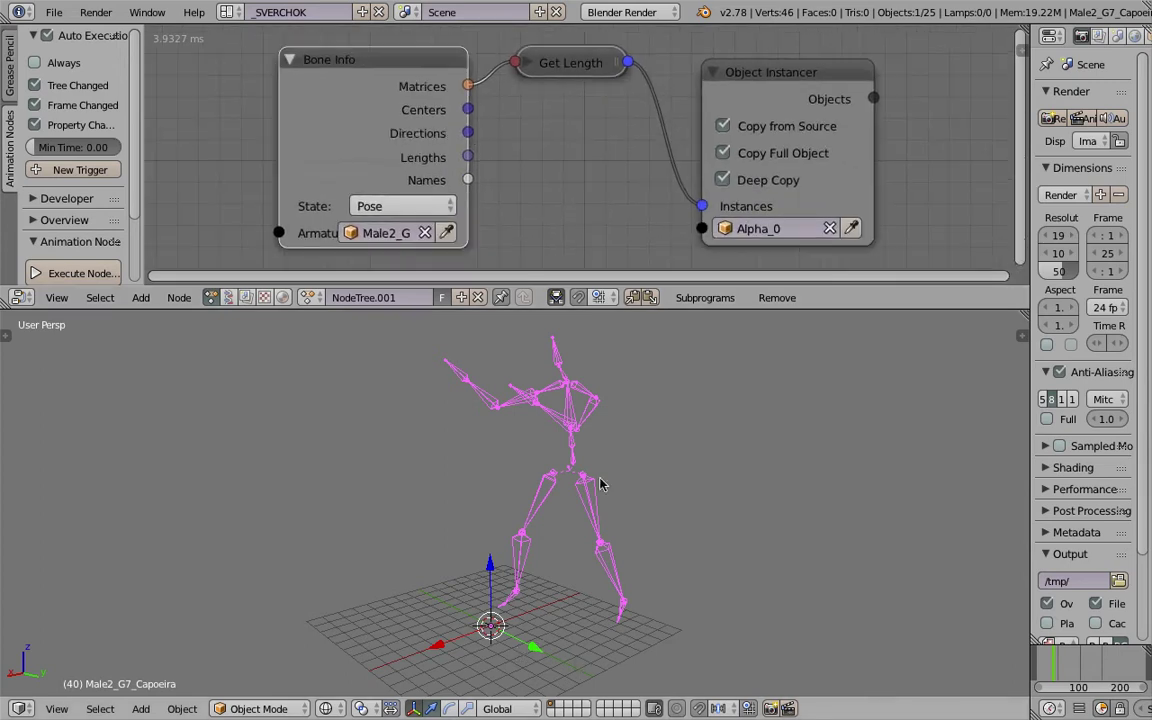
scroll(684, 129, down, 5)
middle_drag(862, 134, 732, 131)
scroll(735, 130, up, 2)
key(ctrl+a)
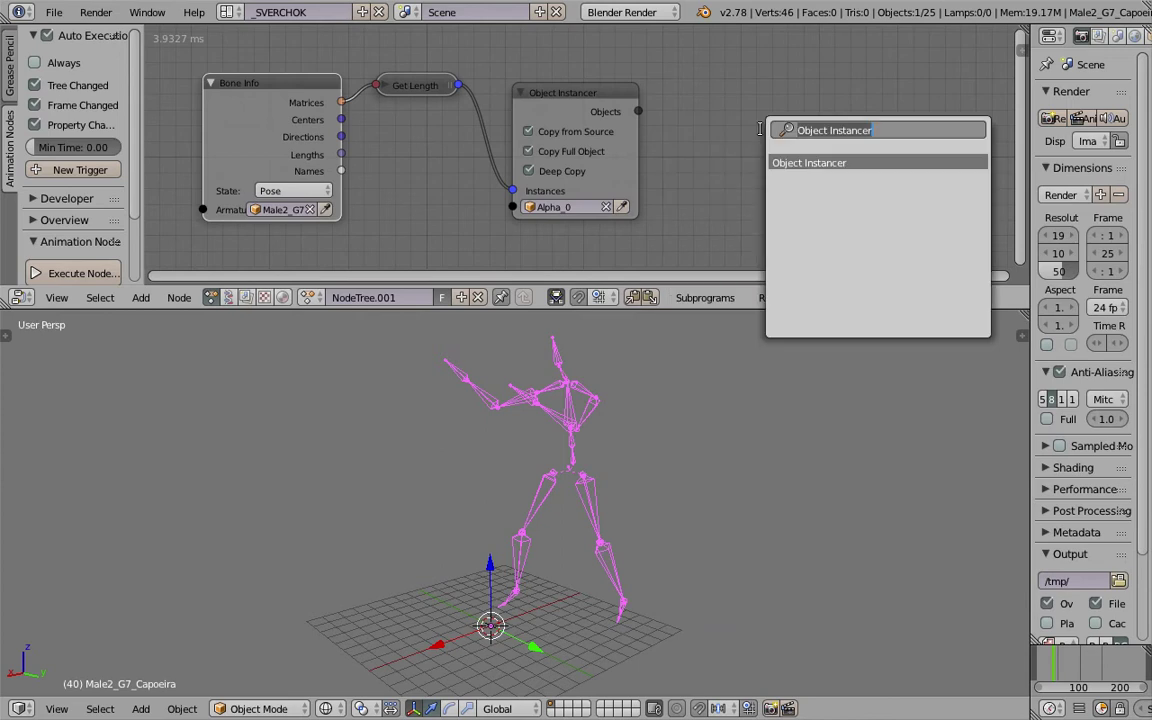
text(object t)
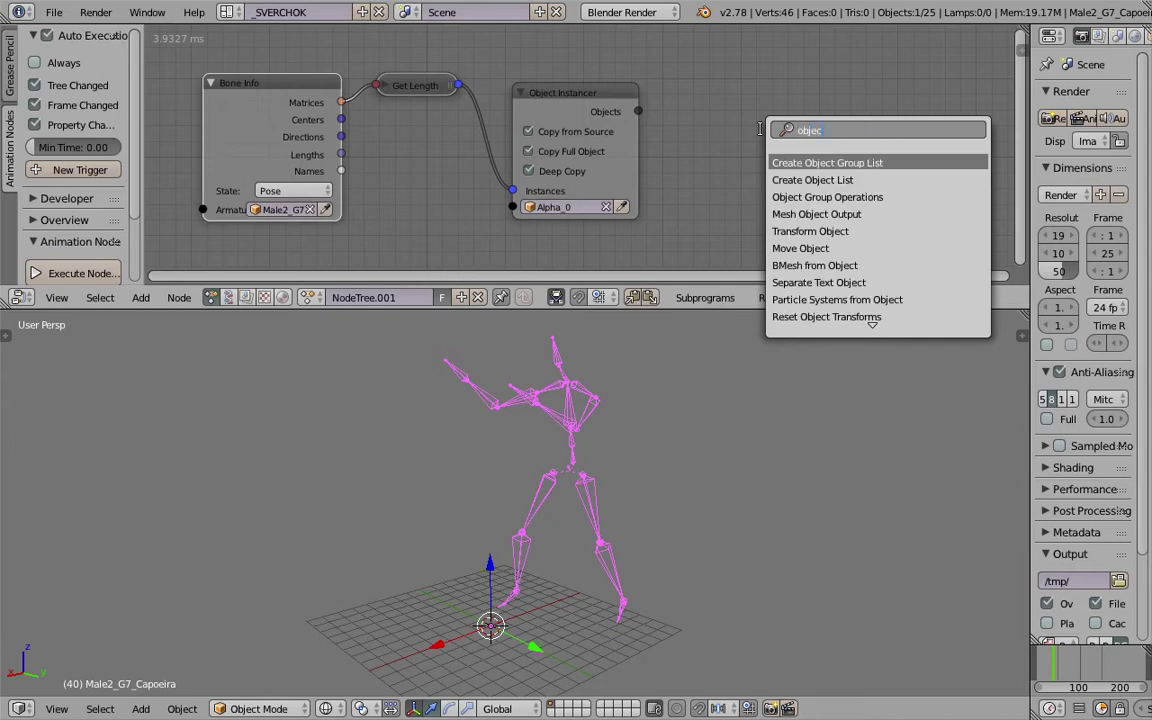
key(Down)
key(Down)
key(Return)
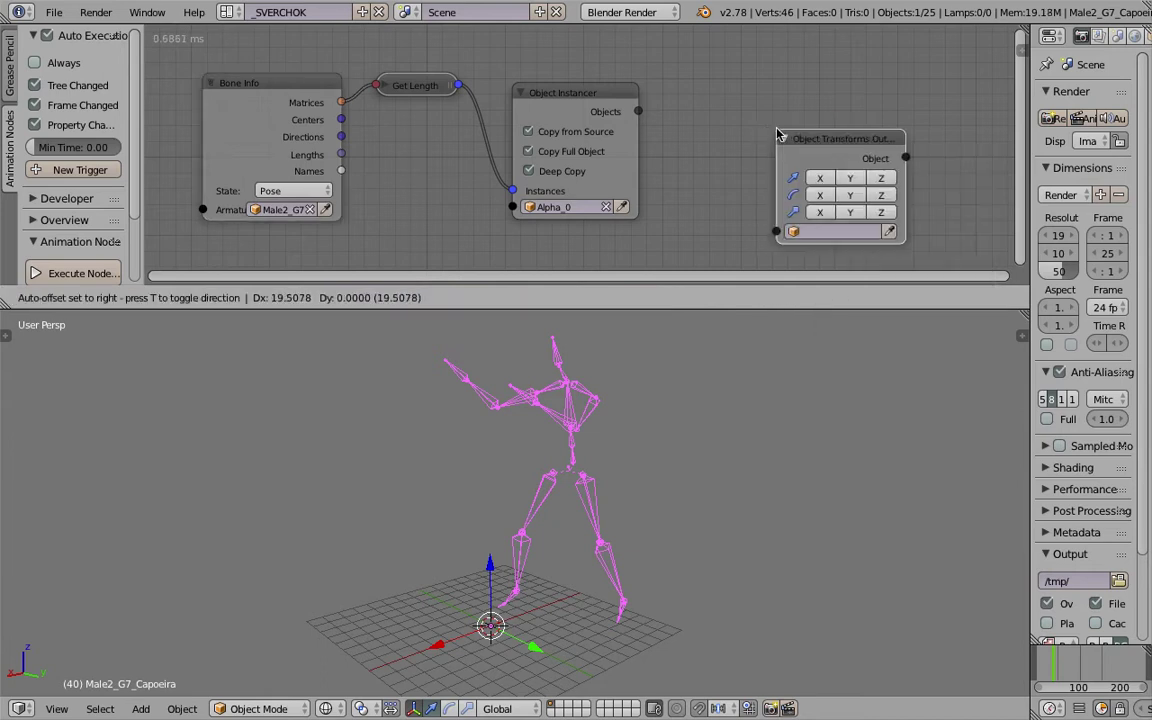
click(789, 163)
Enable X, Y and Z location on the Object Transforms Output node, connect the instancer's Objects output to it, and save the file
click(826, 155)
scroll(818, 101, down, 1)
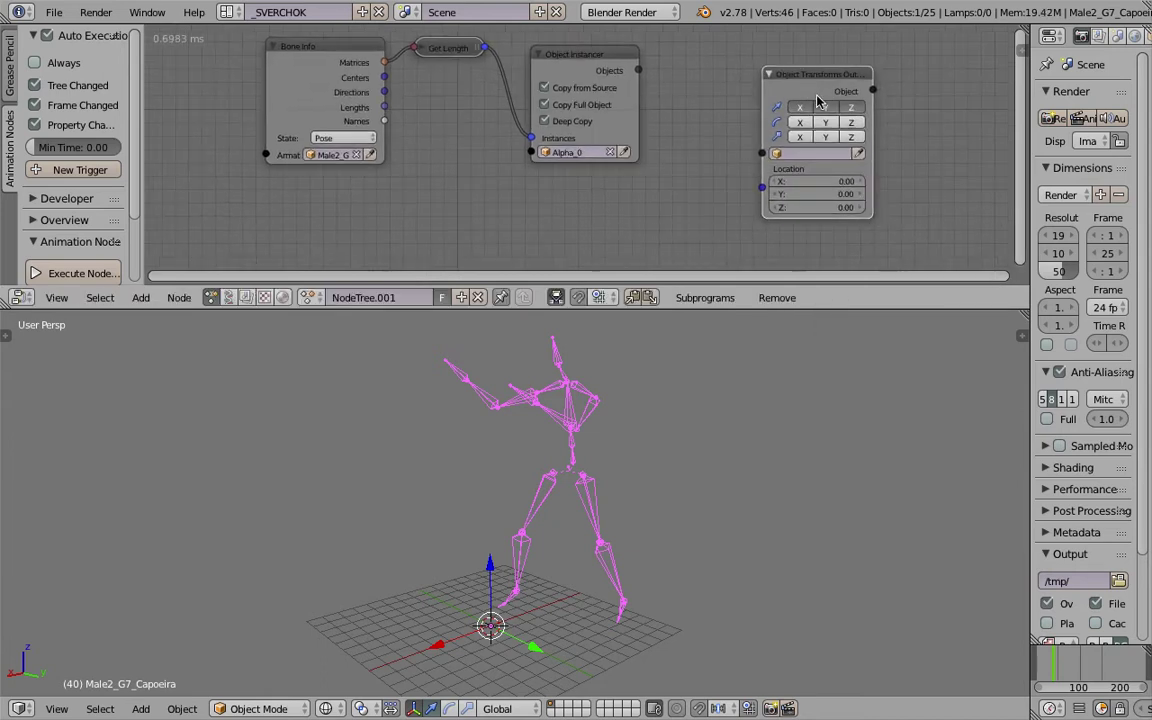
drag(631, 70, 762, 154)
key(ctrl+s)
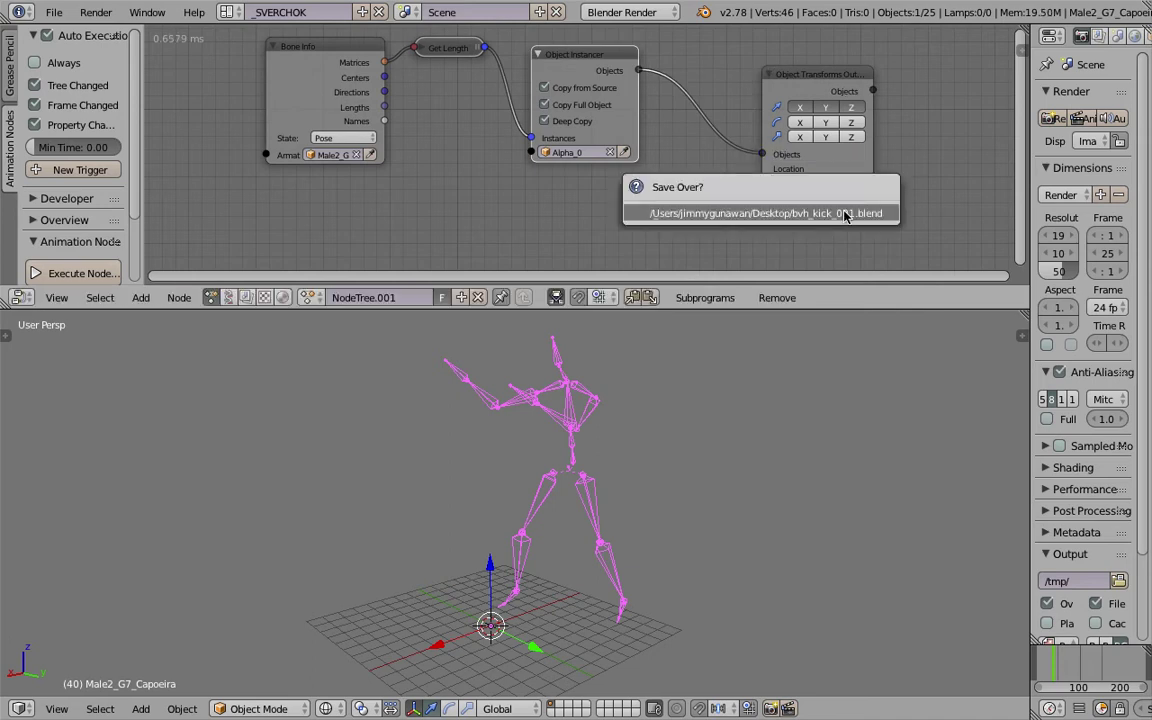
Make the node editor taller, keeping the Object Instancer and Object Transforms Output nodes in view
drag(384, 77, 436, 111)
drag(685, 309, 684, 442)
middle_drag(691, 272, 612, 245)
scroll(620, 160, up, 3)
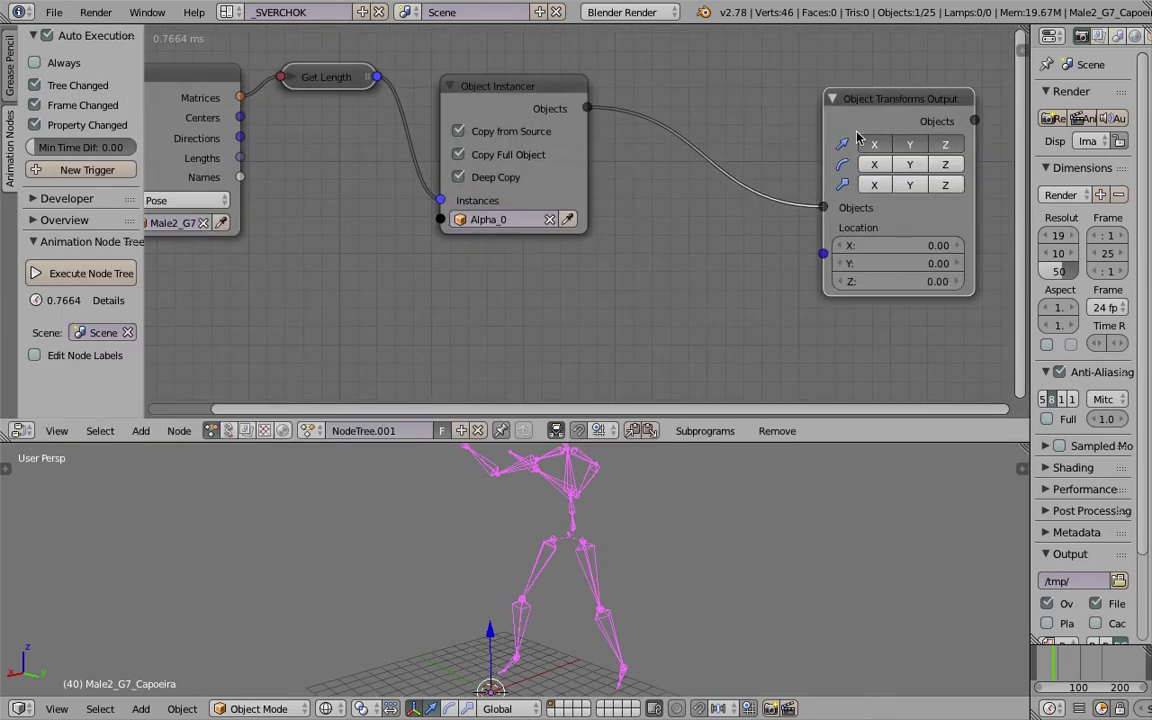
drag(857, 138, 830, 138)
scroll(830, 140, down, 1)
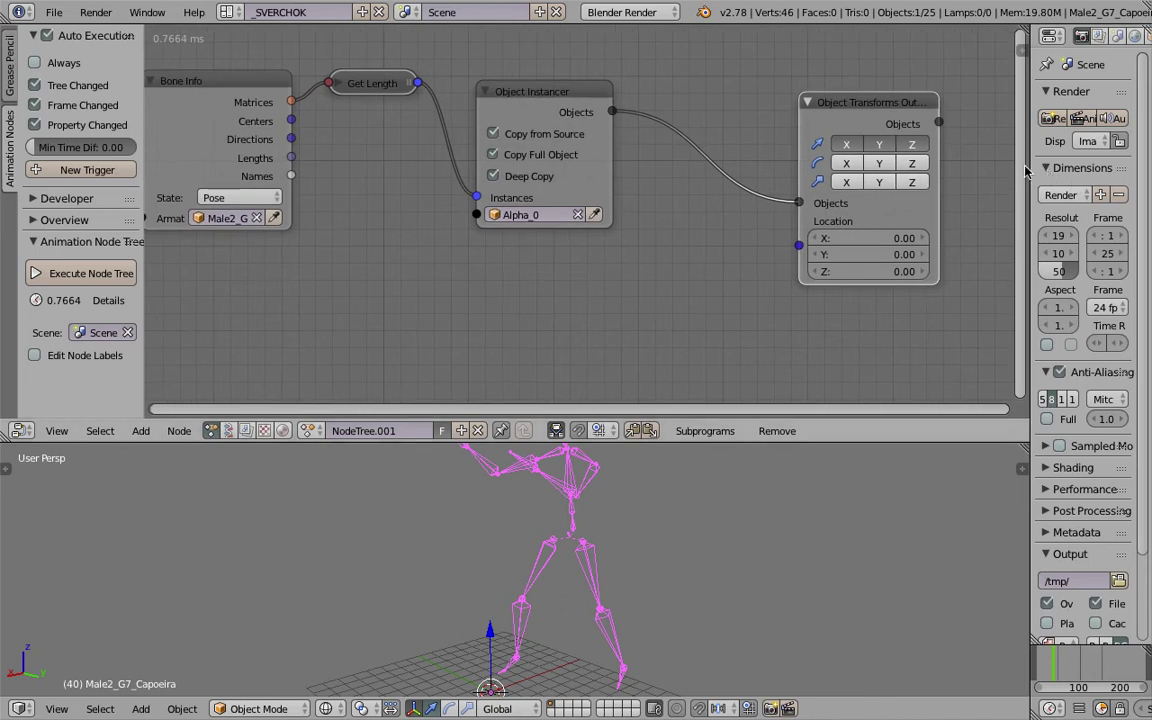
Widen the node editor, space the Object Transforms Output node farther from the Object Instancer node, and save the file
drag(1030, 171, 1080, 171)
scroll(1031, 172, down, 3)
middle_drag(1031, 172, 946, 172)
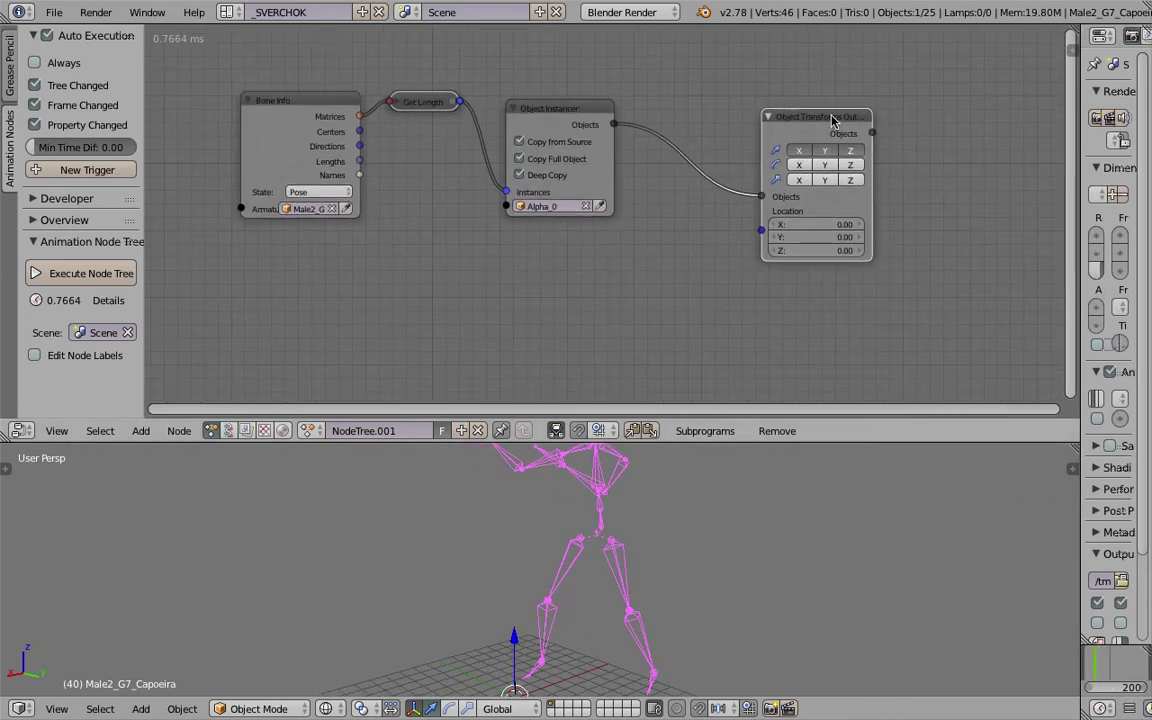
drag(833, 118, 884, 120)
scroll(742, 111, up, 1)
key(ctrl+s)
click(743, 109)
mouse_move(578, 112)
mouse_down()
mouse_move(584, 99)
mouse_move(575, 102)
mouse_up()
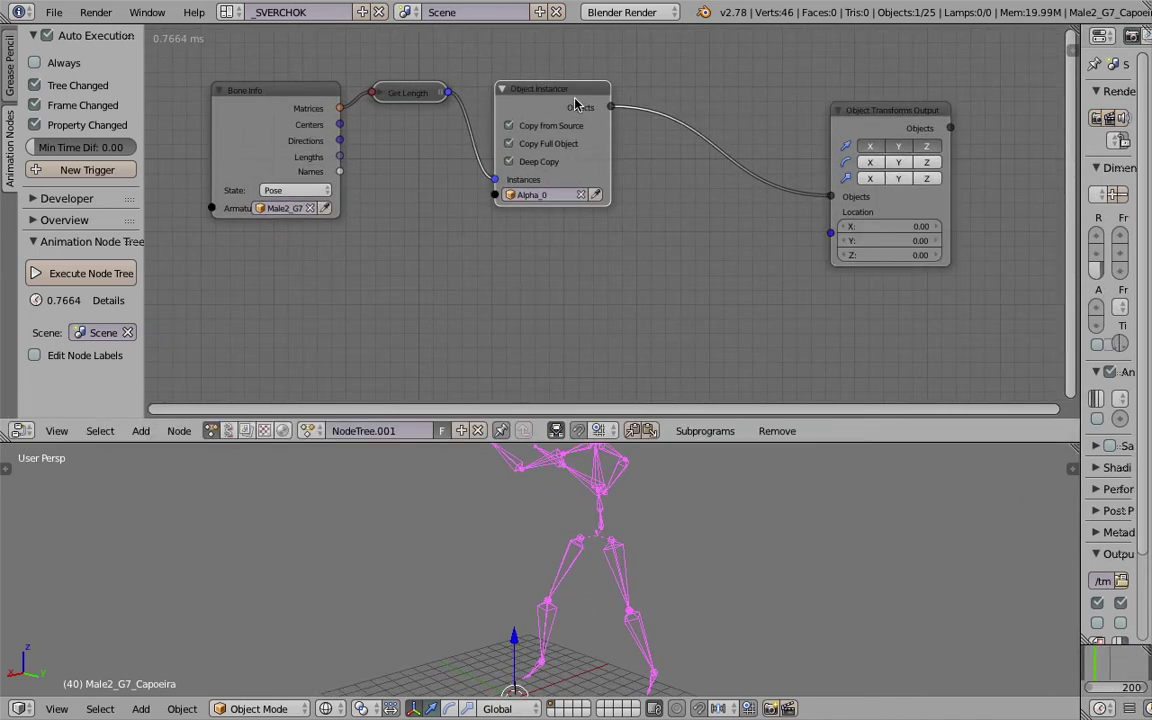
Create a loop through the Object Instancer's Objects and connect the Loop Input's Object output to the Object Transforms Output node
key(w)
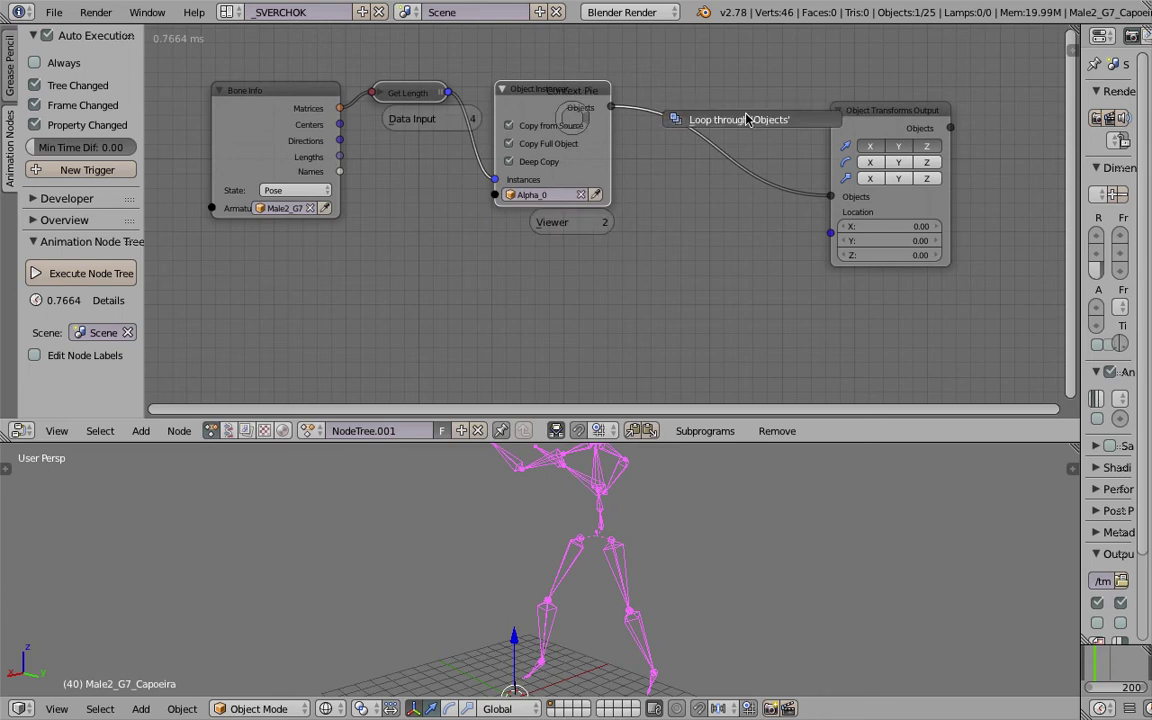
click(745, 119)
click(770, 120)
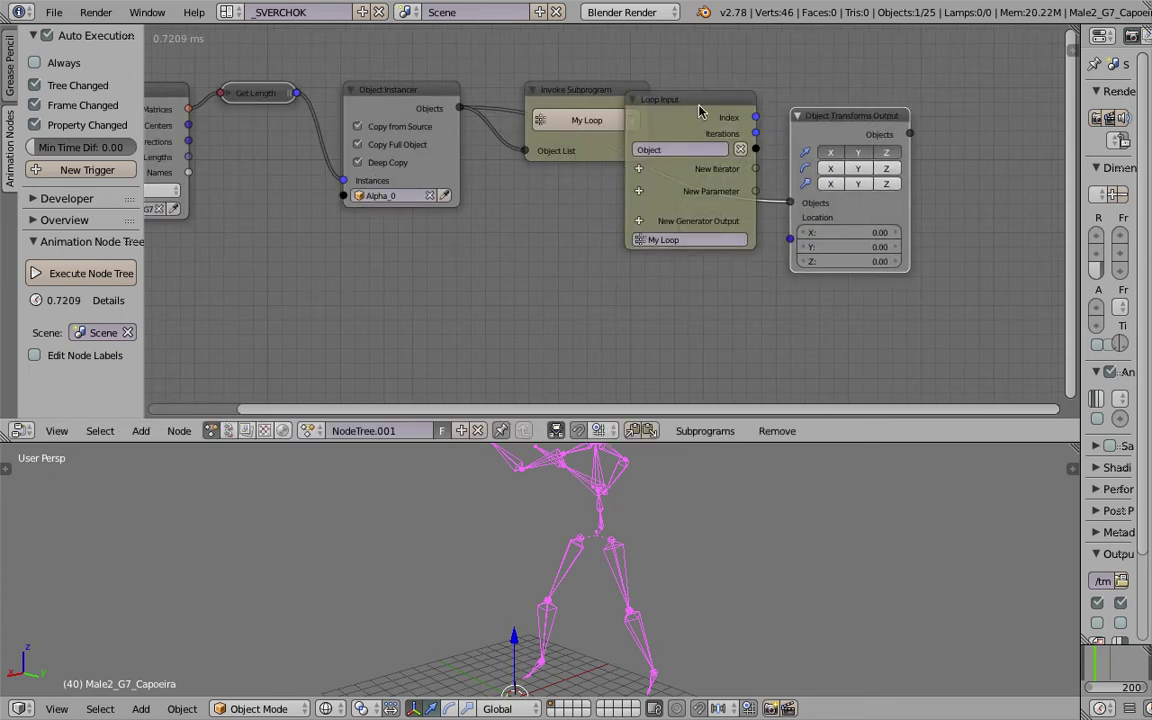
drag(762, 137, 778, 158)
drag(795, 201, 798, 203)
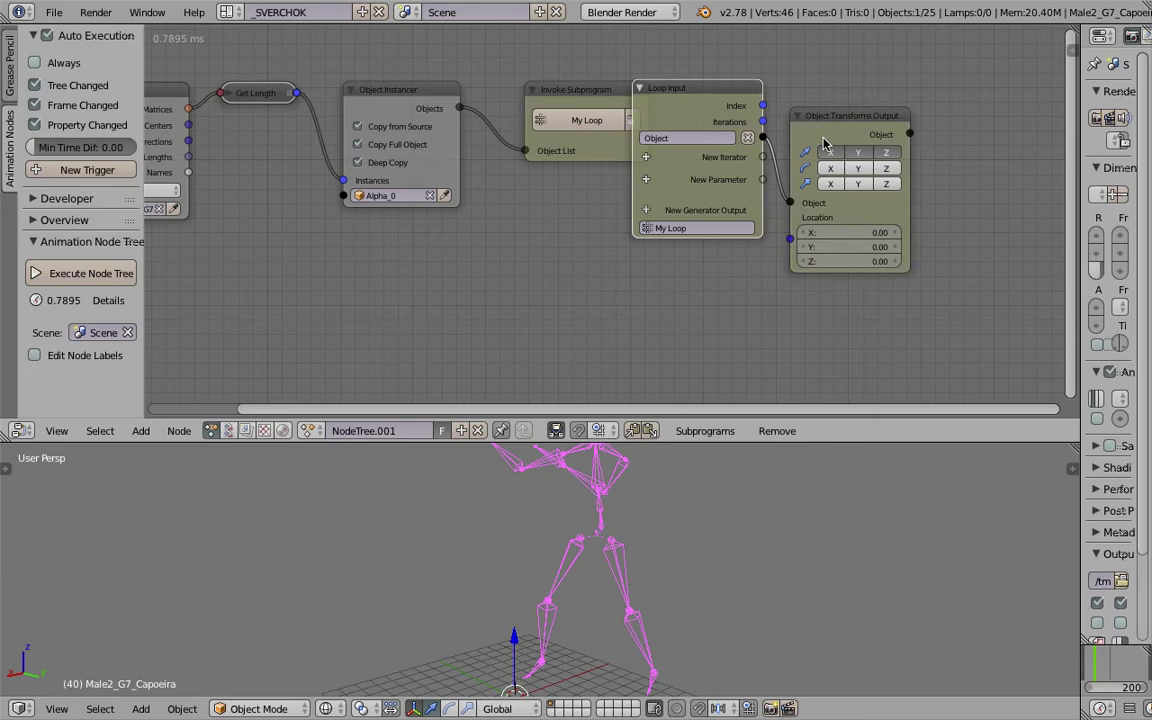
Spread the Loop Input and Object Transforms Output nodes apart from the Invoke Subprogram node and save the file
drag(844, 119, 890, 101)
drag(714, 95, 745, 81)
key(ctrl+s)
click(745, 87)
middle_drag(725, 105, 765, 93)
scroll(826, 198, down, 2)
middle_drag(800, 198, 827, 200)
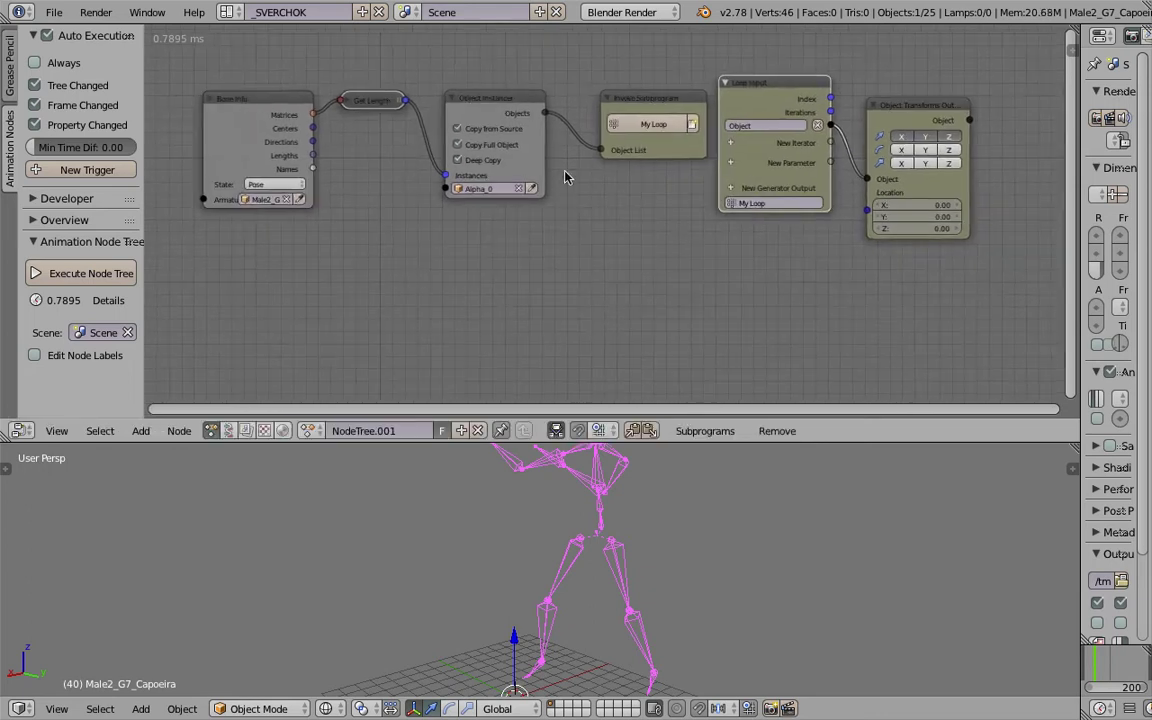
ctrl+middle_drag(565, 177, 576, 158)
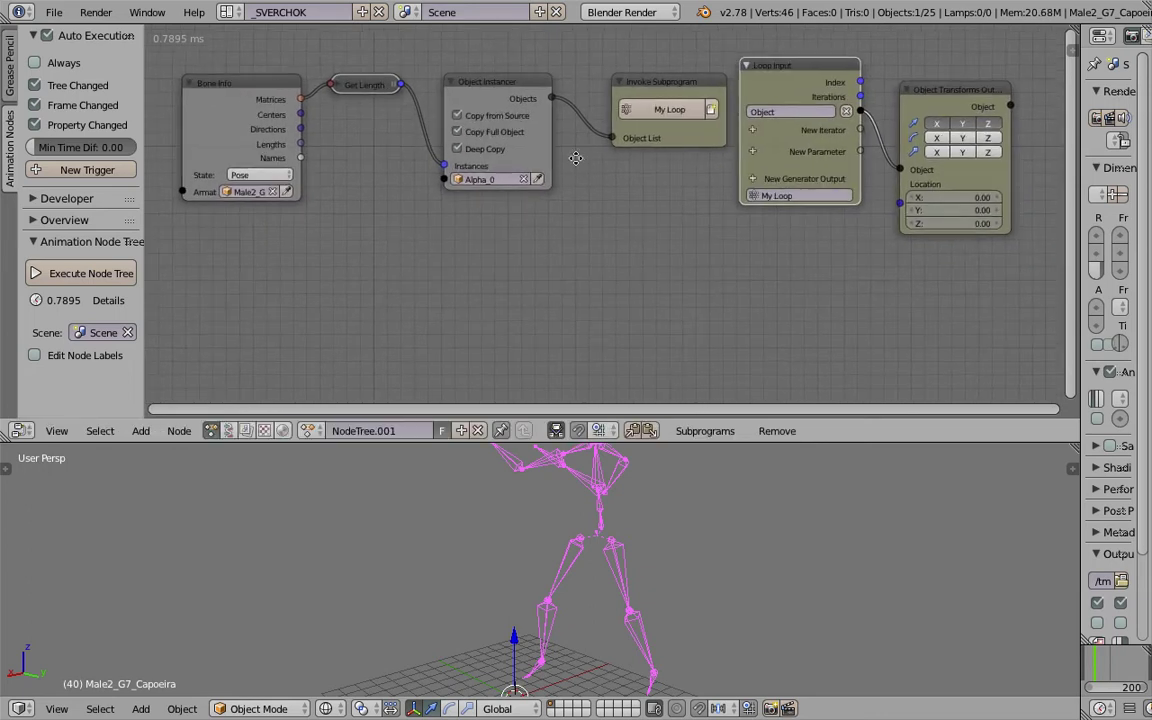
Add a Vector List iterator to the Loop Input node and name it Centers
click(751, 130)
text(vecto)
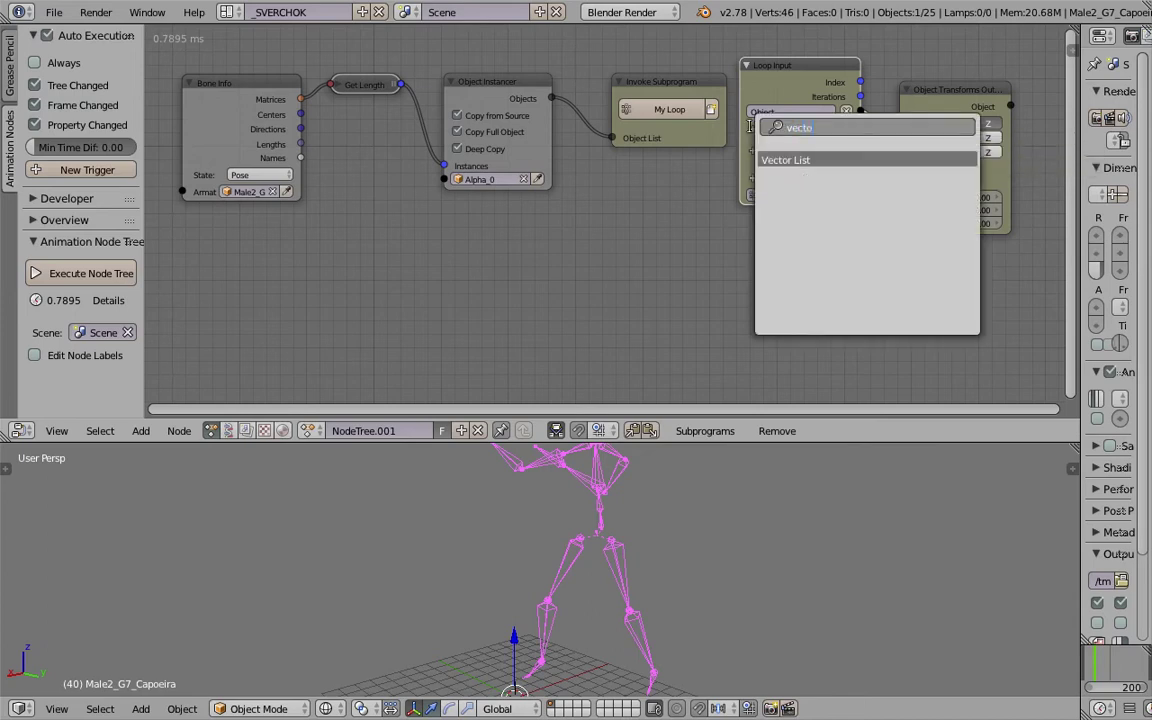
text(r)
key(Return)
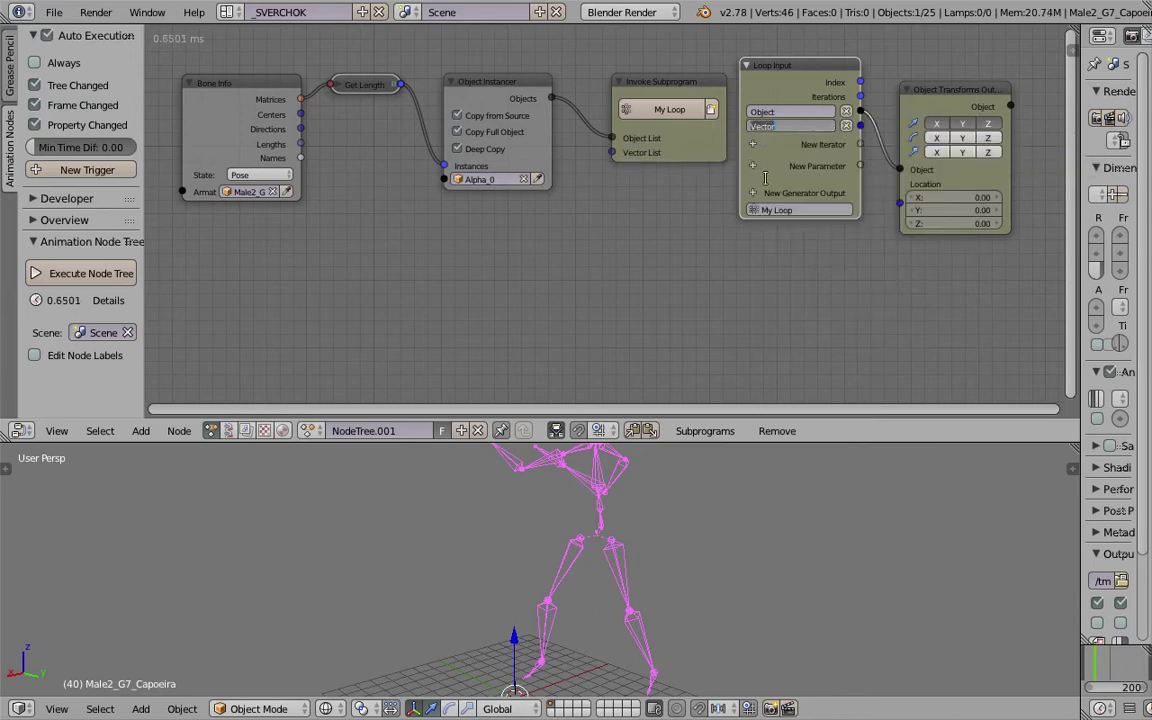
text(Centers)
key(Return)
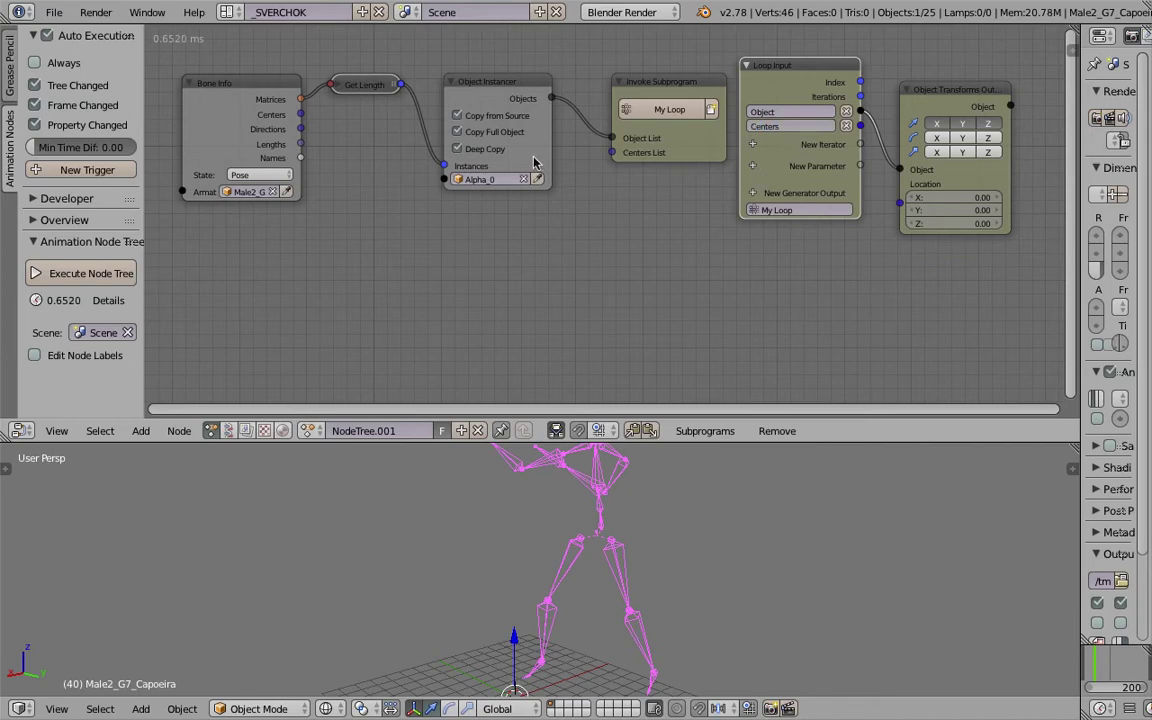
Connect Bone Info's Centers to the loop's Centers List and the loop's Centers output to the Location input, saving the file
drag(301, 114, 612, 152)
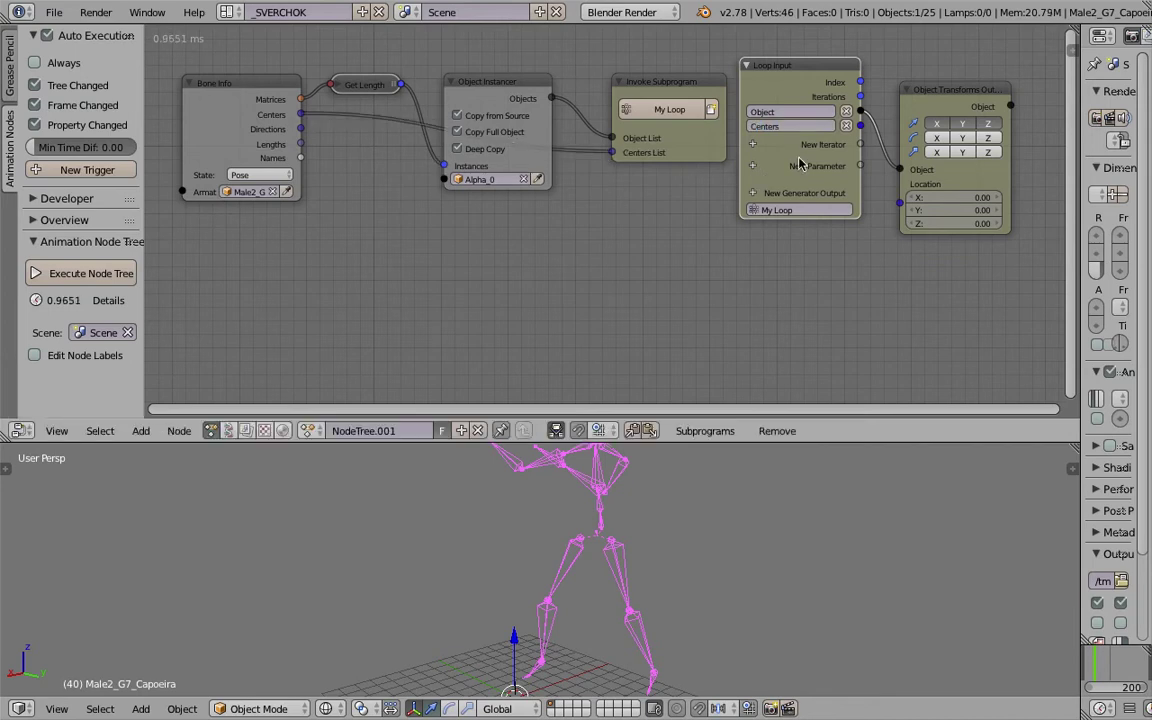
drag(859, 128, 899, 207)
key(ctrl+s)
click(933, 197)
Examine the placement of the instanced lines along the armature's leg bones in the 3D view
scroll(725, 590, up, 2)
middle_drag(720, 589, 657, 552)
scroll(657, 552, up, 1)
right_click(640, 521)
right_click(671, 647)
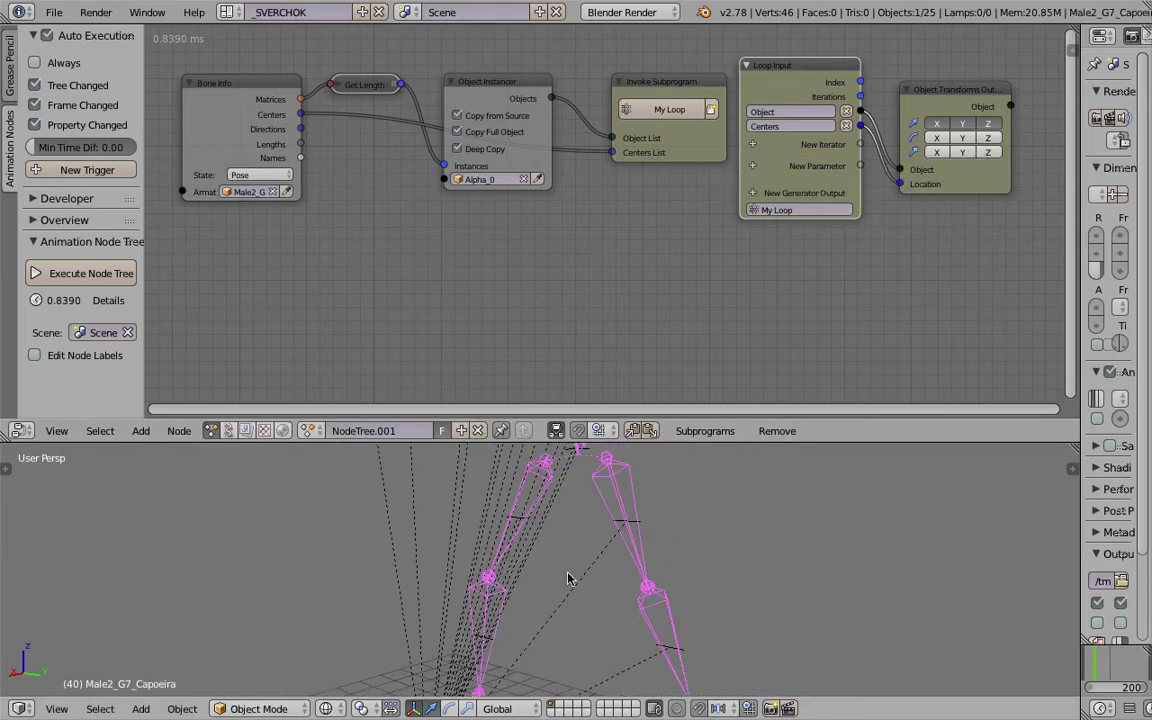
scroll(560, 520, down, 3)
key(ctrl+s)
click(560, 514)
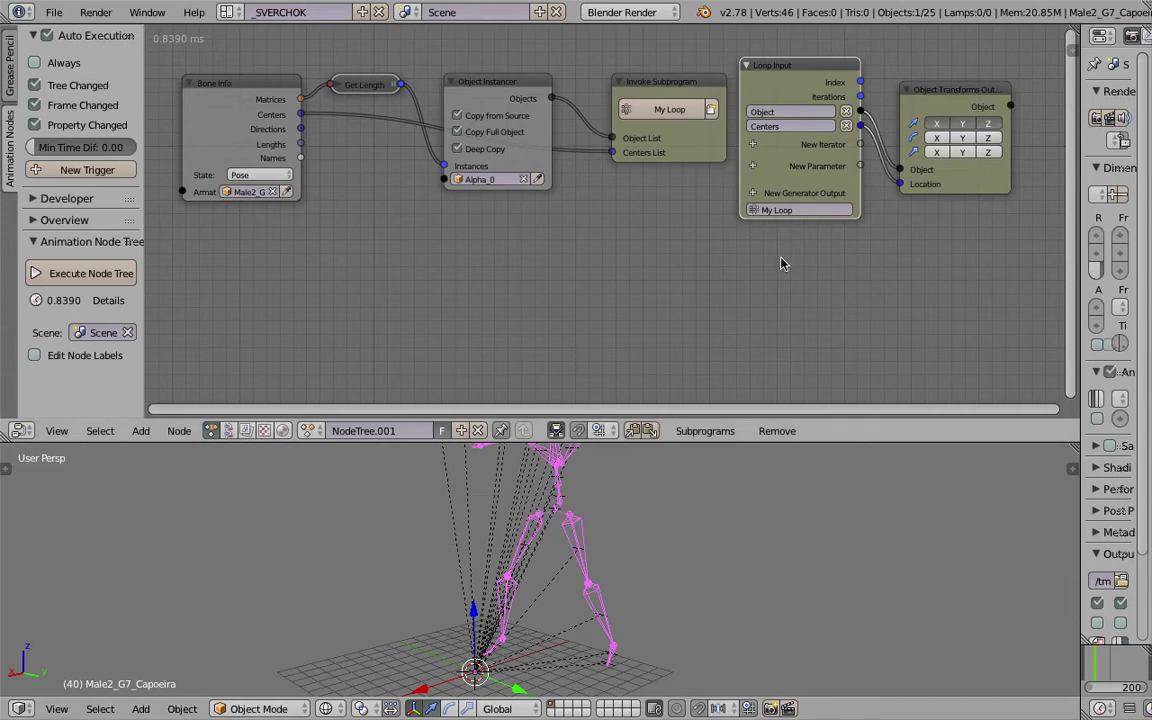
Add a Vector List iterator named Direction to the Loop Input and connect Bone Info's Directions output to the Direction List input
drag(988, 188, 1034, 201)
middle_drag(957, 205, 941, 207)
middle_drag(851, 210, 830, 212)
scroll(790, 230, down, 1)
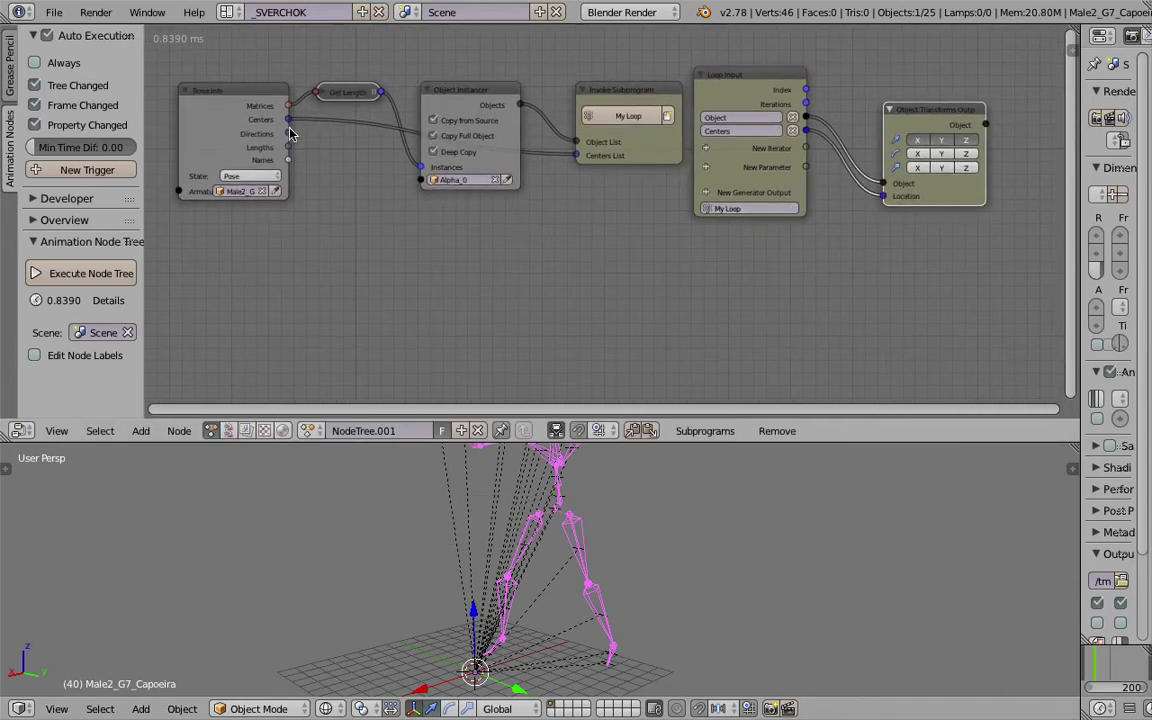
click(706, 150)
text(Vector List)
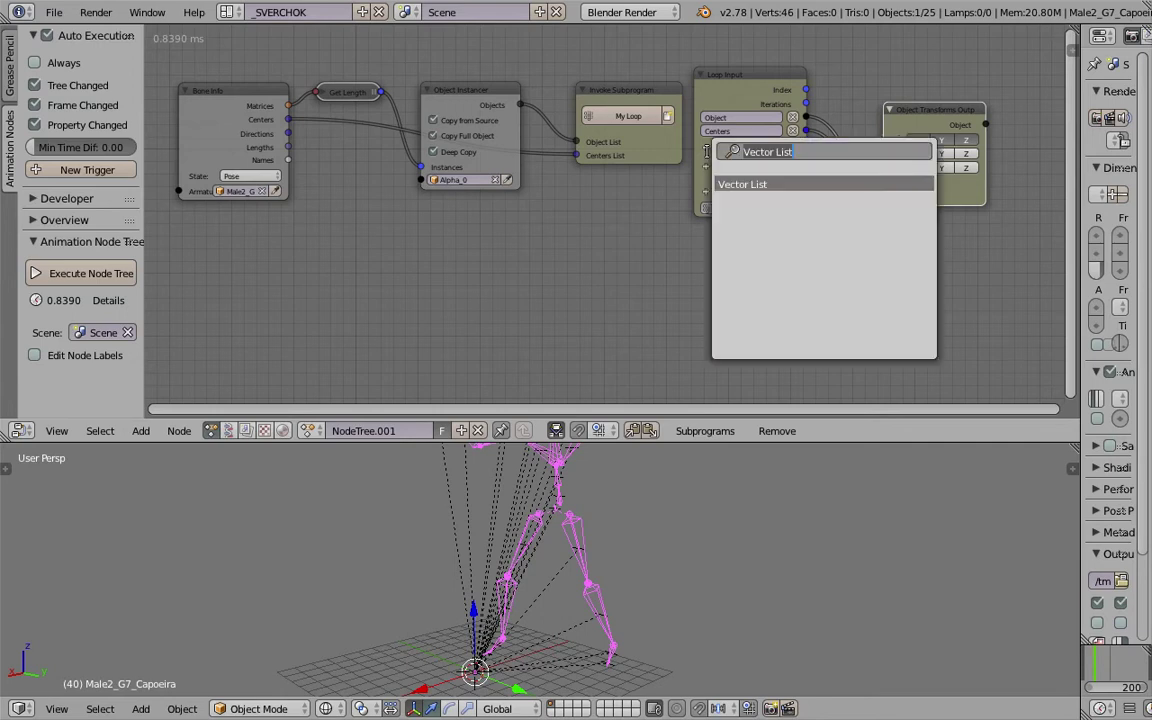
key(Return)
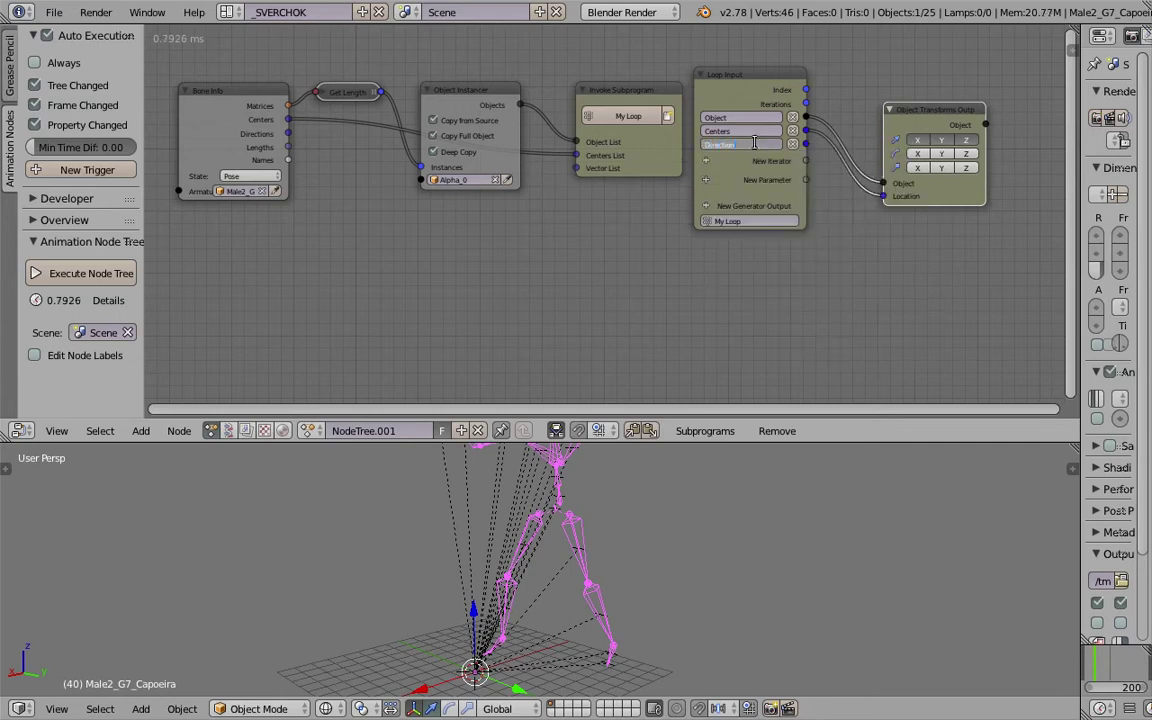
key(Return)
drag(288, 134, 576, 169)
Enable X, Y and Z rotation on the Object Transforms Output node and save the file
middle_drag(924, 156, 712, 159)
scroll(712, 159, up, 3)
drag(718, 111, 854, 142)
scroll(770, 112, up, 3)
key(ctrl+s)
click(767, 110)
drag(812, 80, 834, 73)
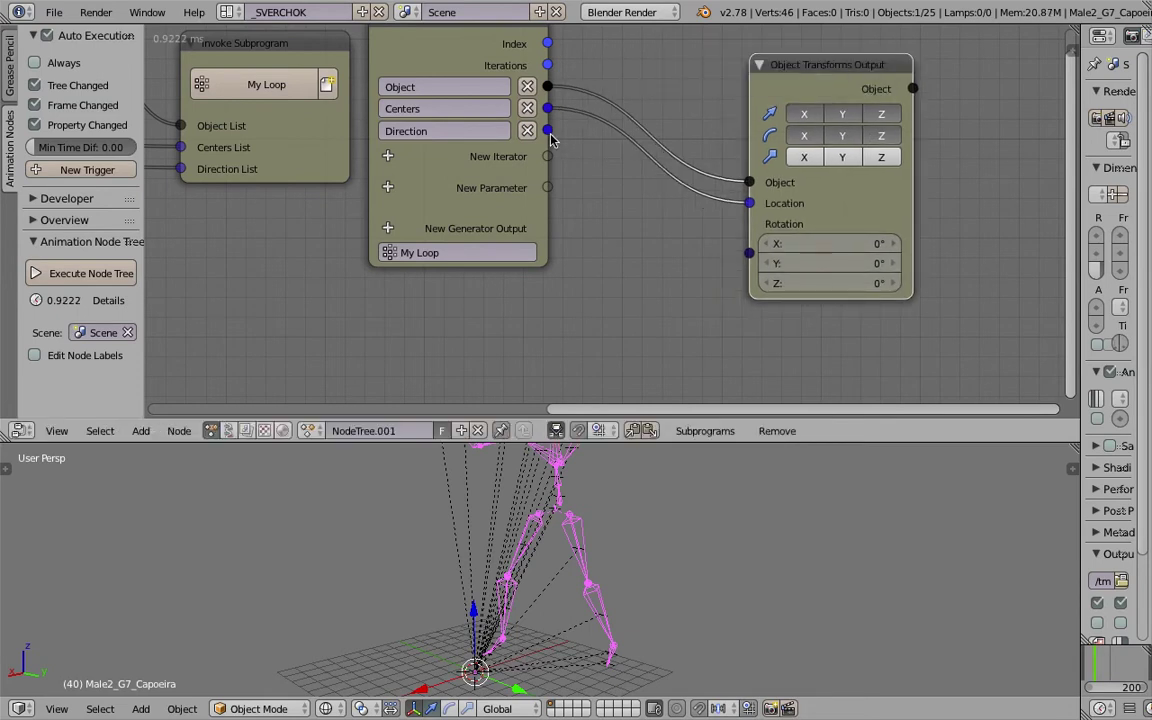
Connect the loop's Direction output to the Rotation input, move the inserted Direction to Rotation node below the connections, and save
drag(547, 130, 748, 254)
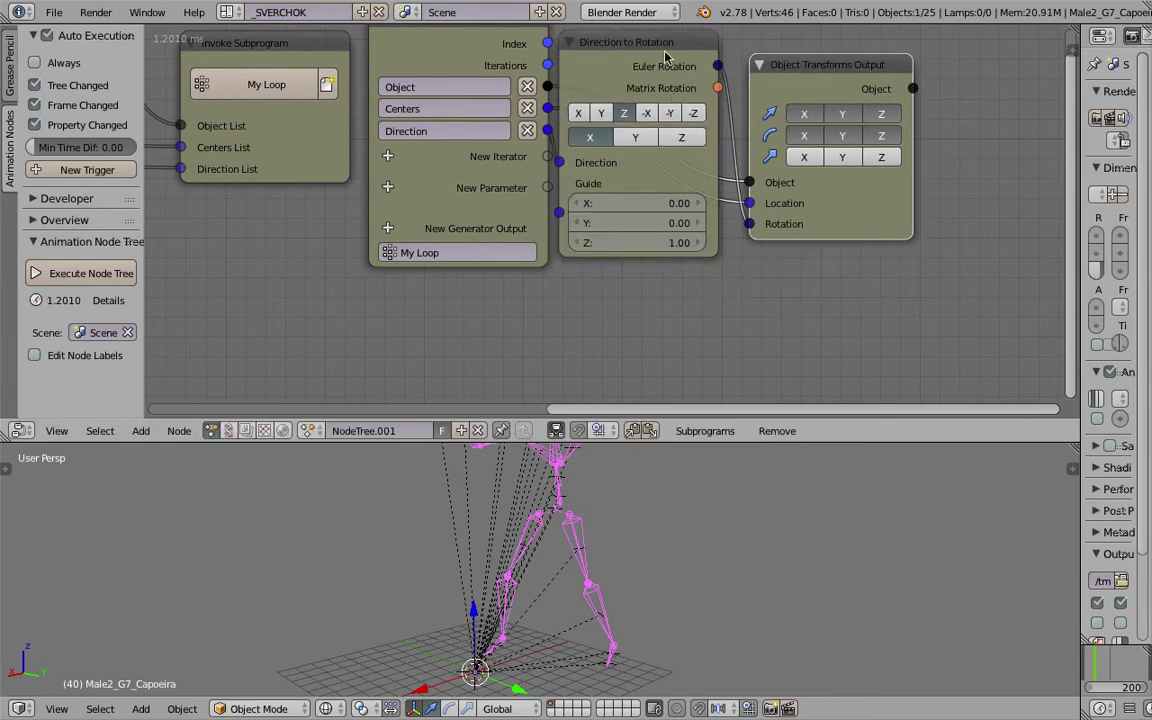
drag(665, 53, 669, 200)
middle_drag(673, 201, 689, 144)
key(ctrl+s)
click(689, 143)
scroll(737, 524, up, 1)
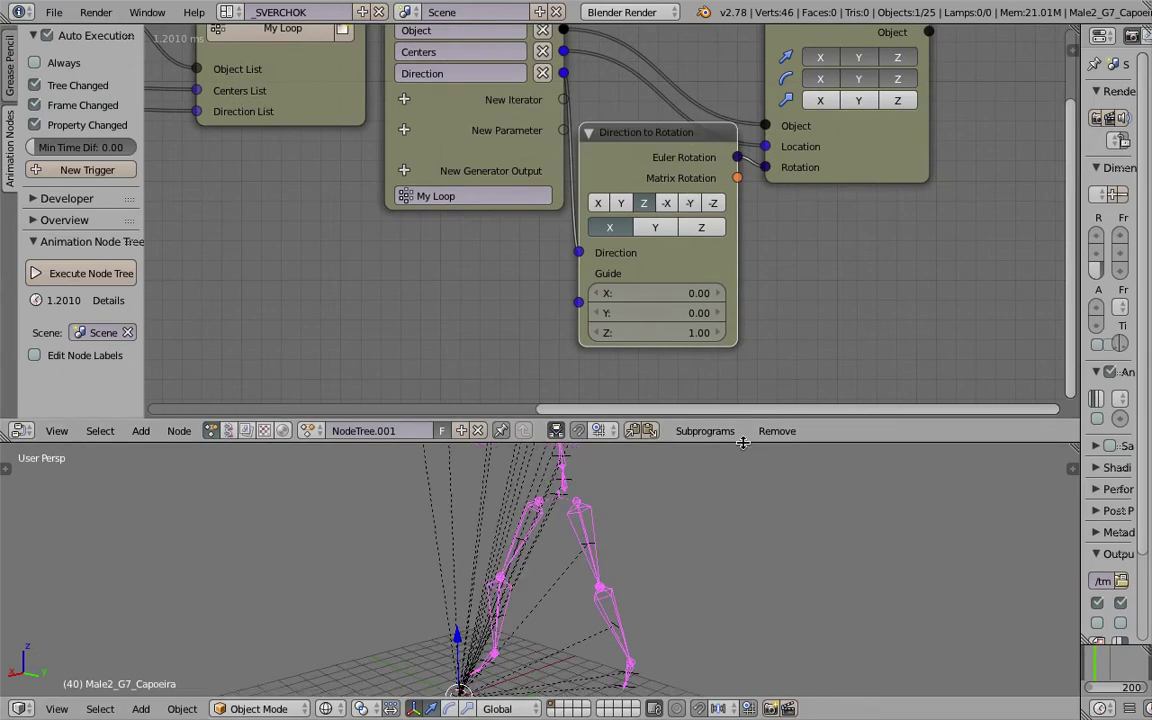
Make the 3D view taller to show more of the armature and save the file
drag(743, 443, 746, 356)
scroll(753, 420, down, 1)
key(ctrl+s)
click(735, 481)
scroll(673, 154, up, 1)
Set the Direction to Rotation node's track axis to Y and select the line instance on the armature's thigh bone
middle_drag(672, 158, 644, 177)
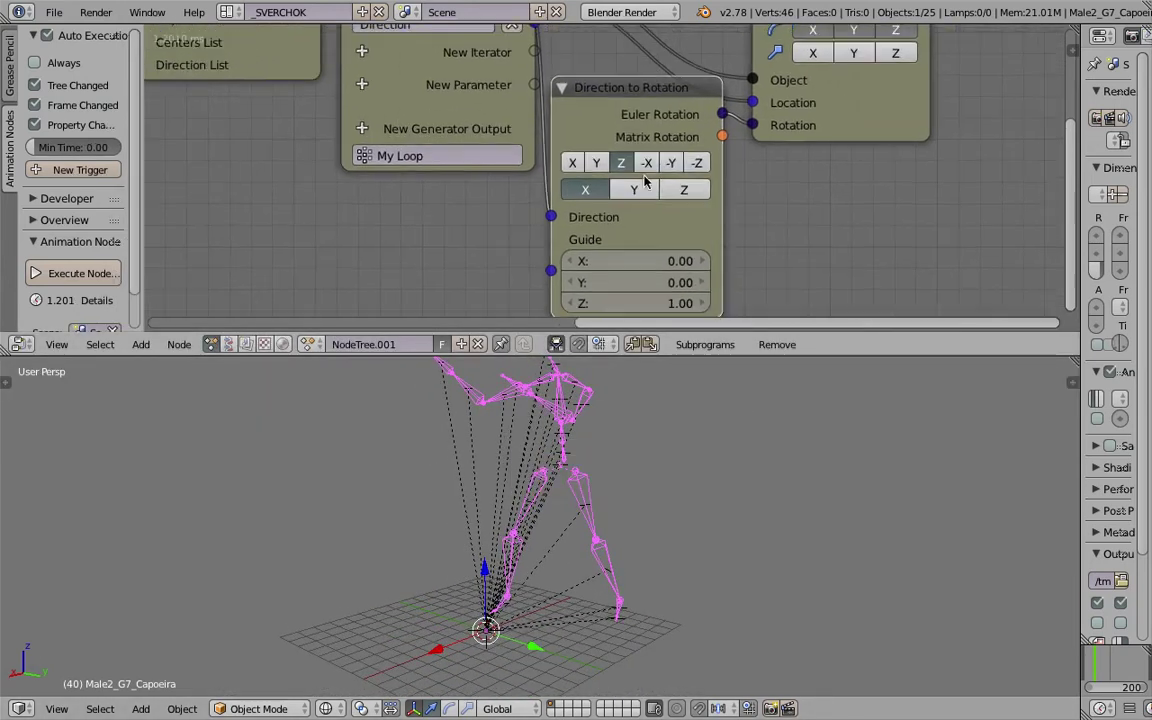
scroll(612, 172, down, 1)
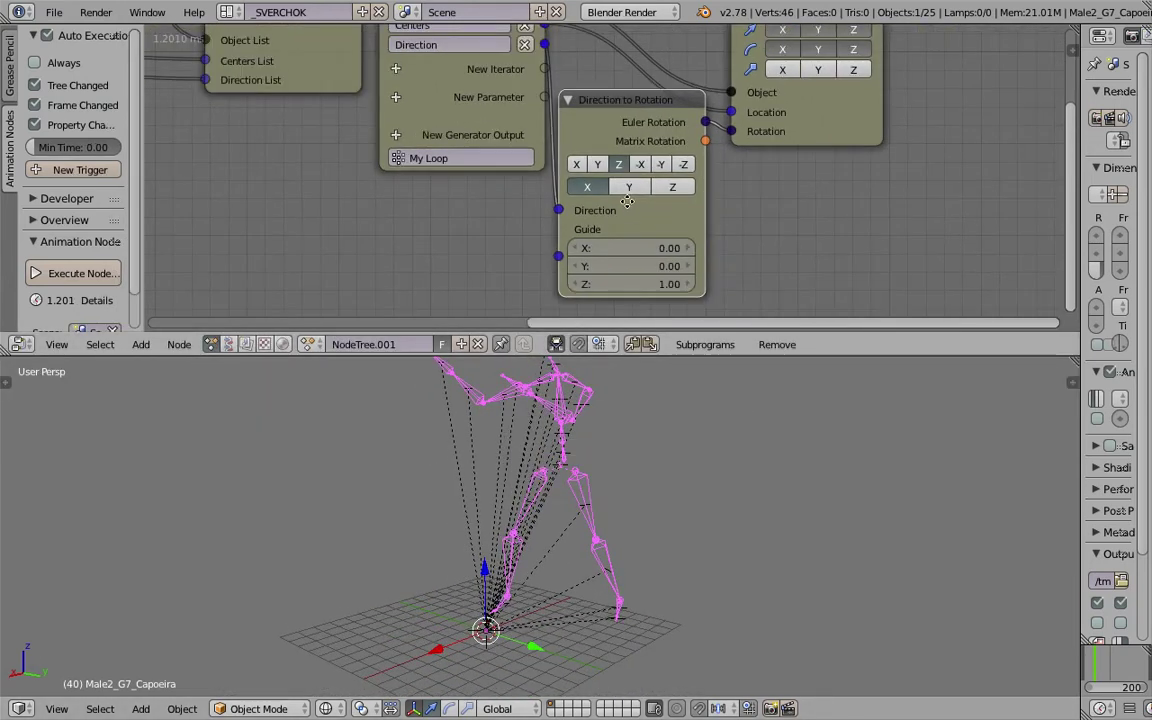
scroll(604, 170, up, 1)
click(590, 151)
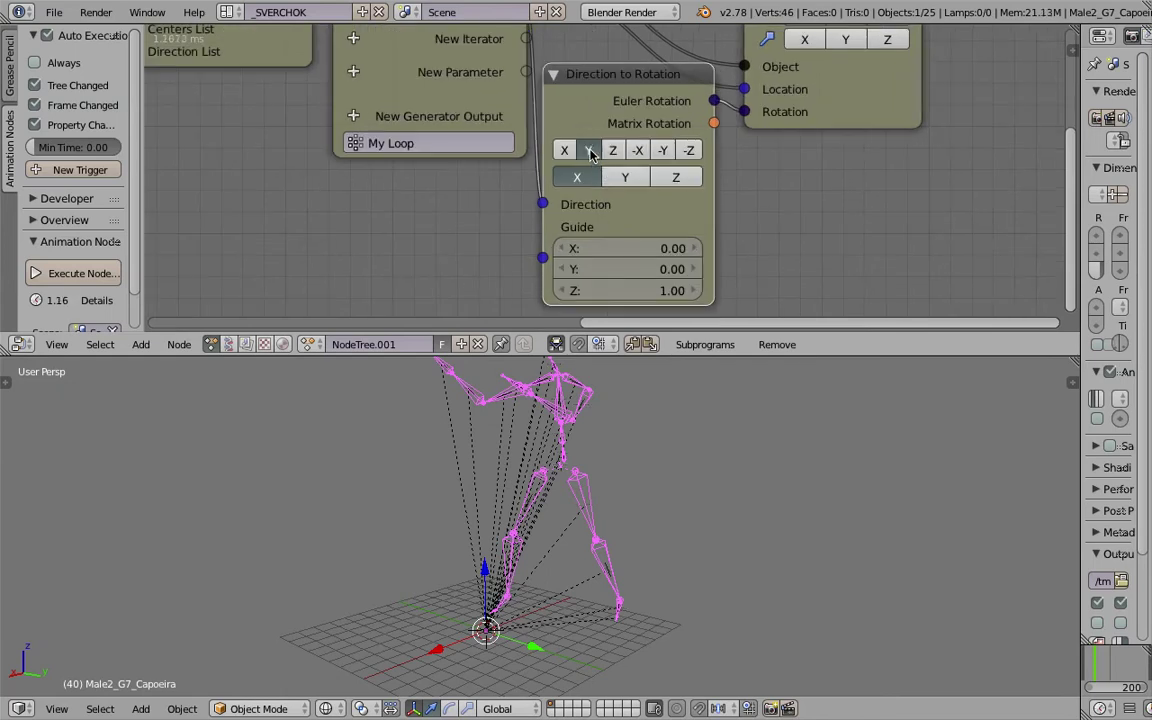
scroll(586, 403, up, 5)
right_click(648, 468)
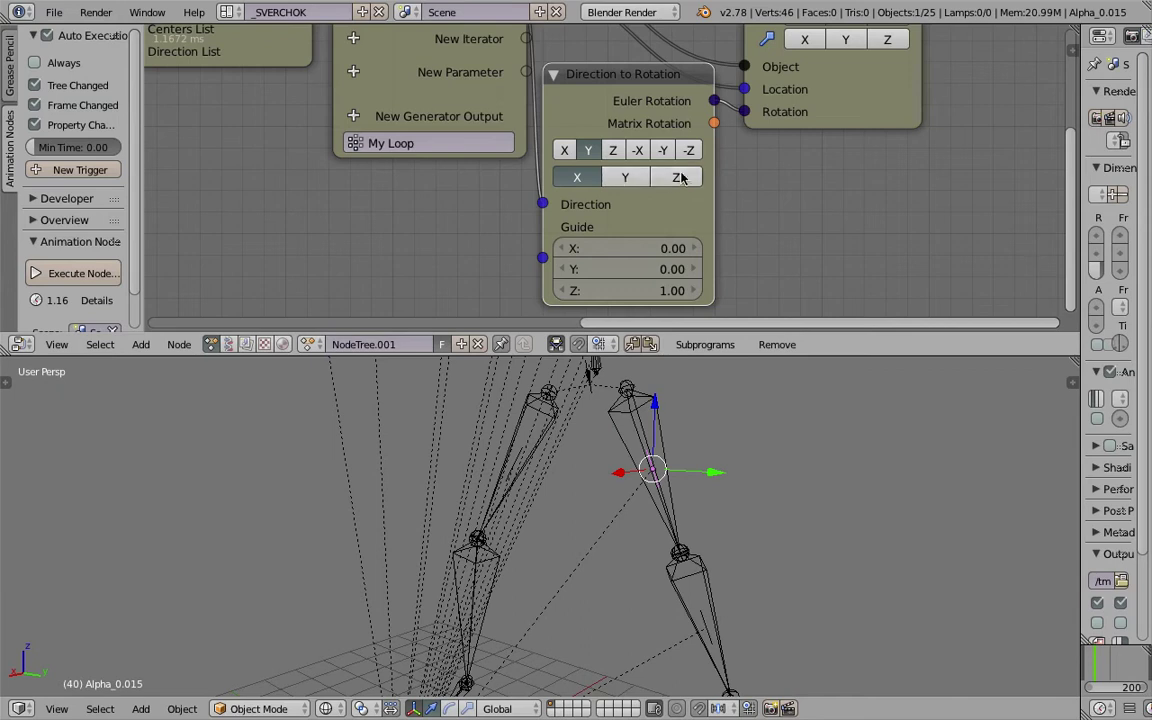
Move the Object Transforms Output node farther away from the Direction to Rotation node
scroll(762, 192, down, 8)
middle_drag(755, 196, 790, 198)
drag(788, 139, 854, 144)
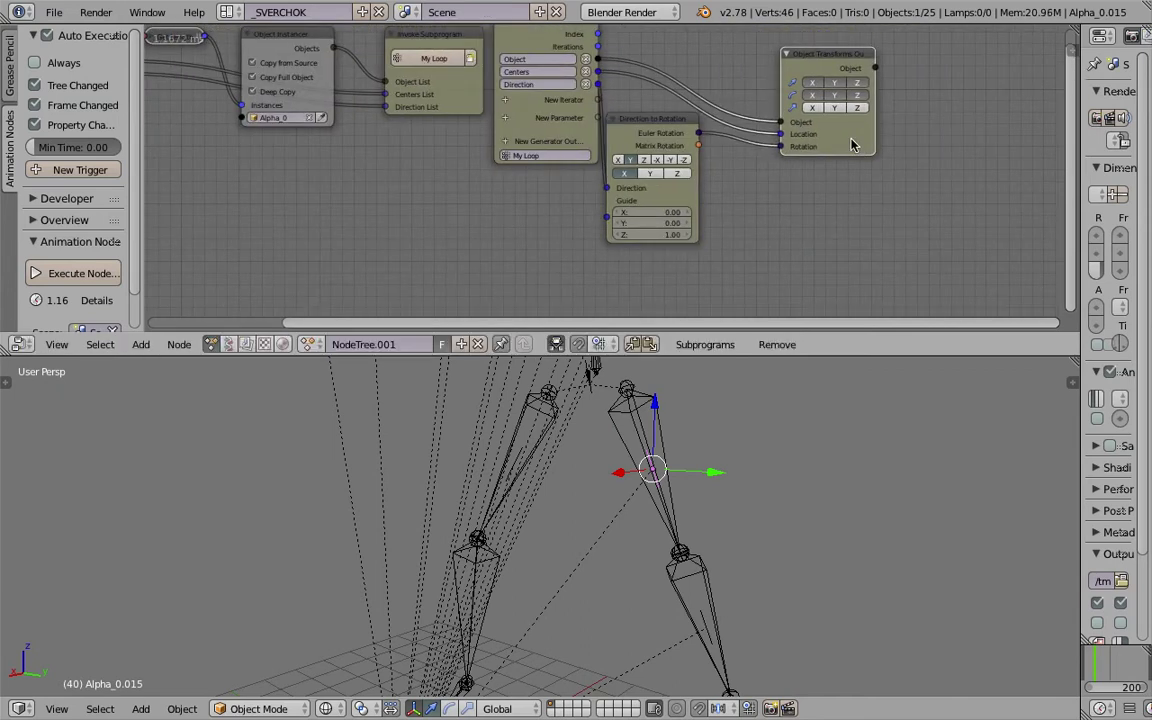
scroll(655, 131, down, 2)
middle_drag(652, 130, 726, 155)
scroll(722, 157, up, 3)
middle_drag(880, 140, 887, 138)
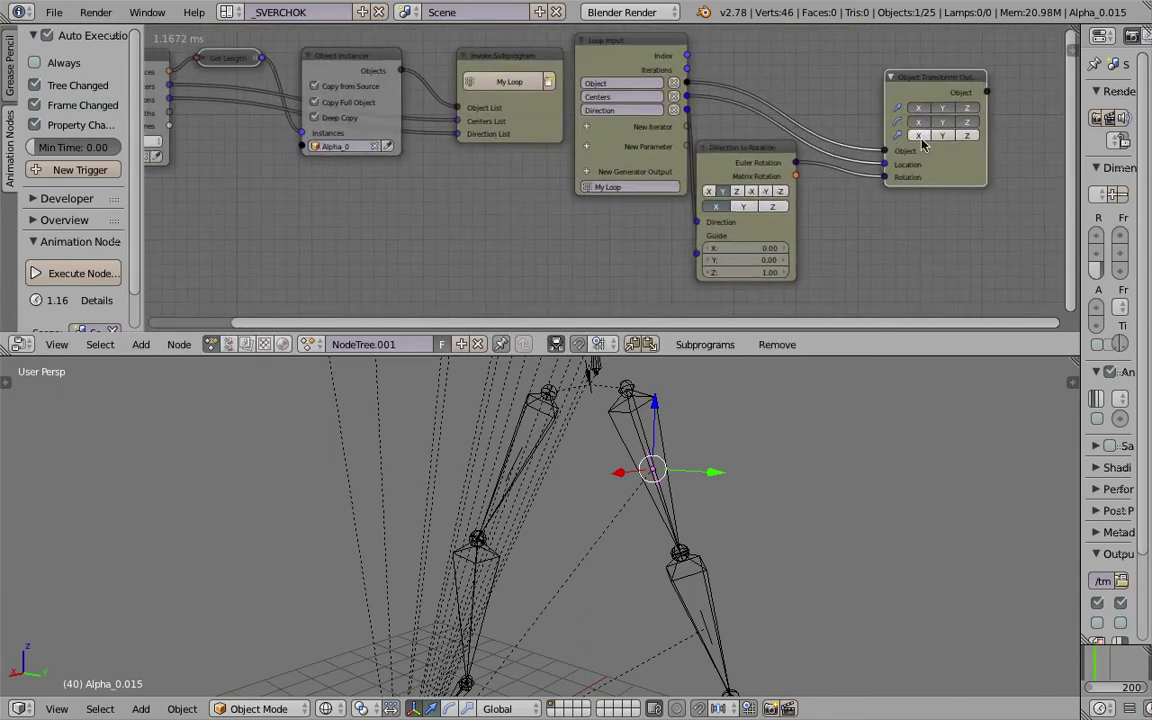
drag(953, 165, 973, 157)
Add a Float List iterator to the Loop Input node
middle_drag(520, 133, 654, 149)
scroll(654, 149, up, 2)
middle_drag(265, 147, 317, 170)
scroll(458, 156, up, 2)
scroll(391, 163, up, 1)
scroll(420, 178, down, 6)
middle_drag(604, 170, 591, 162)
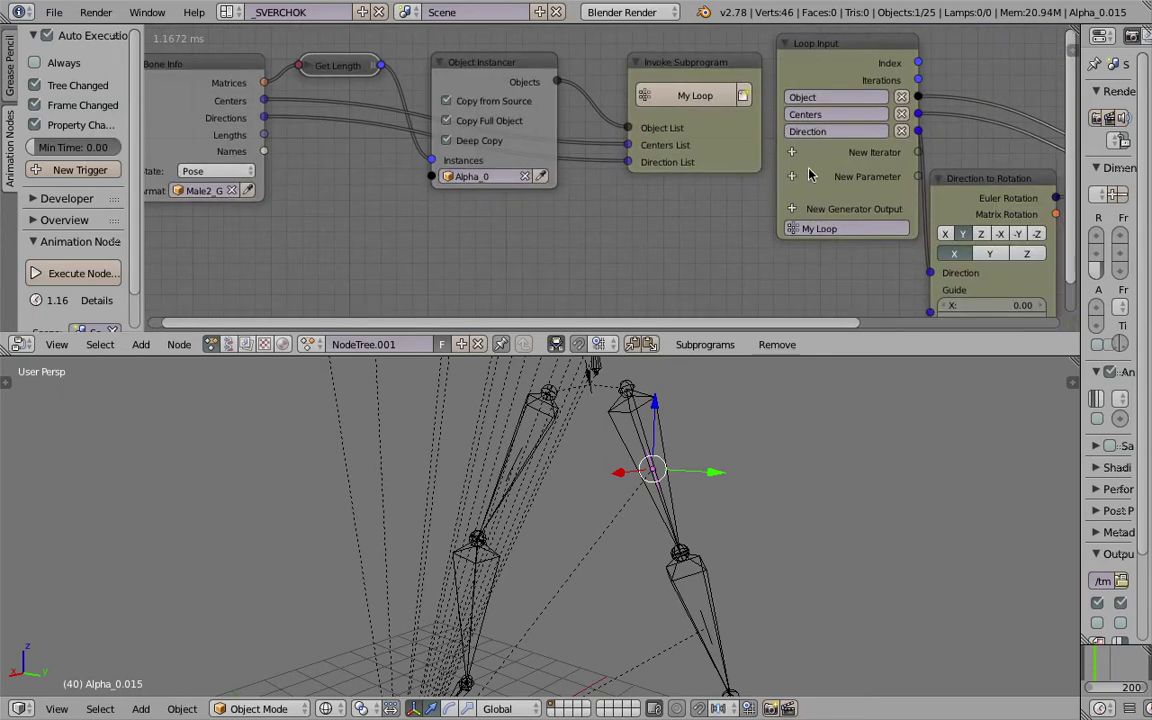
click(791, 149)
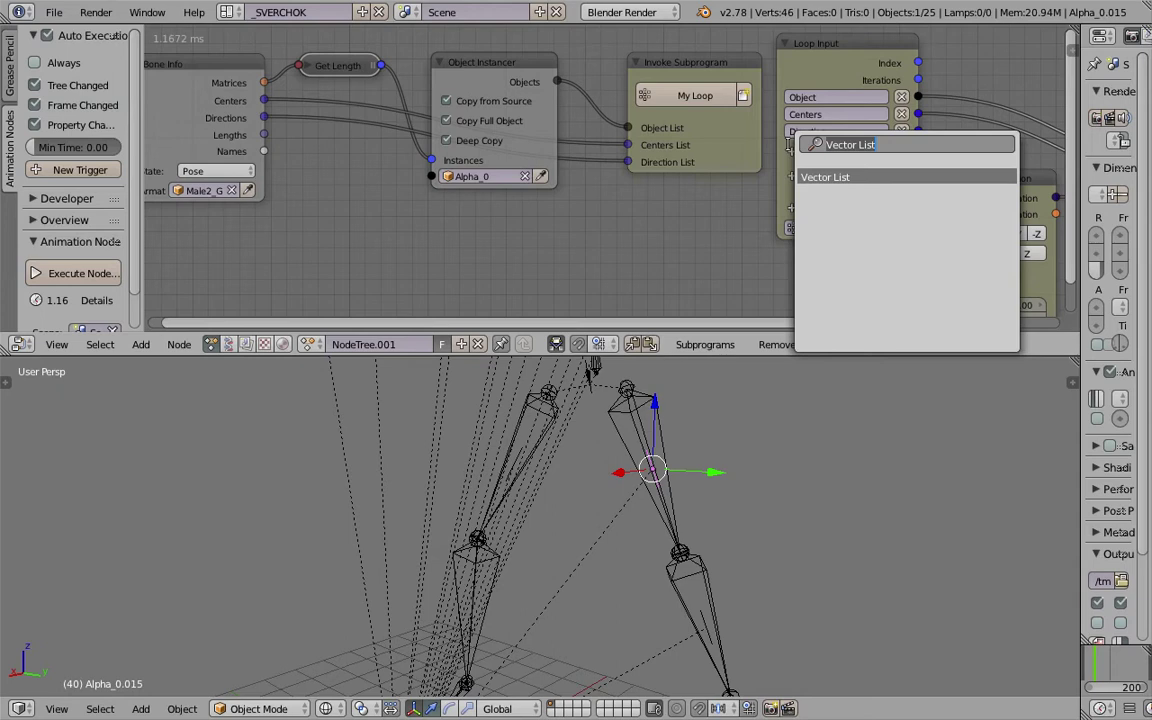
text(floa)
key(Return)
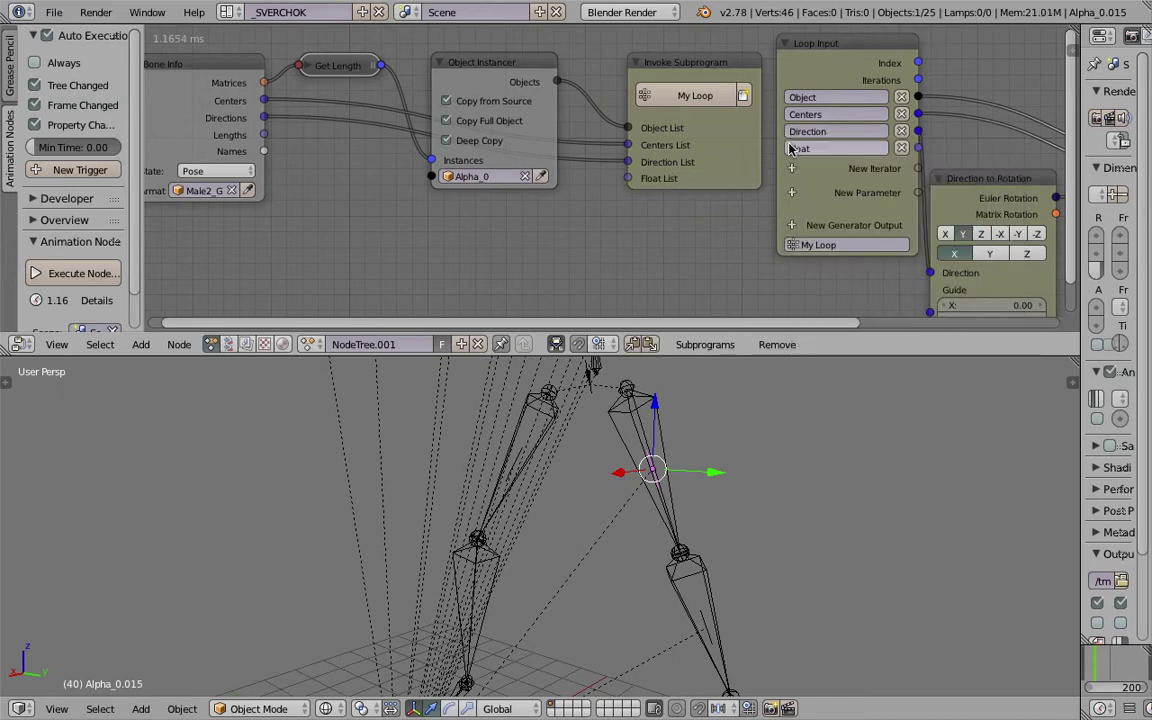
Connect Bone Info's Lengths output to the Float List input of the Invoke Subprogram node and save the file
middle_drag(535, 190, 617, 209)
scroll(617, 209, up, 2)
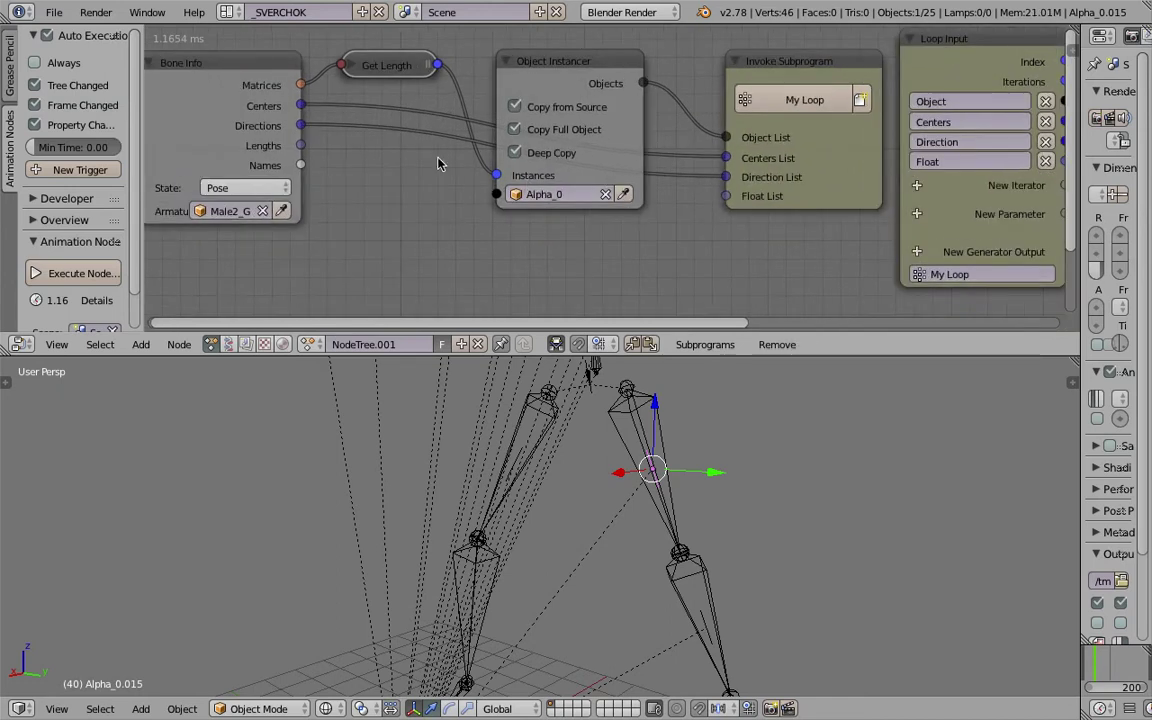
drag(303, 147, 725, 197)
scroll(829, 230, down, 2)
middle_drag(829, 230, 496, 210)
key(ctrl+s)
click(496, 212)
Enable X, Y and Z scale on the Object Transforms Output node, space the loop nodes apart, and save the file
middle_drag(765, 190, 617, 178)
drag(619, 176, 716, 185)
drag(900, 192, 922, 174)
drag(894, 119, 976, 151)
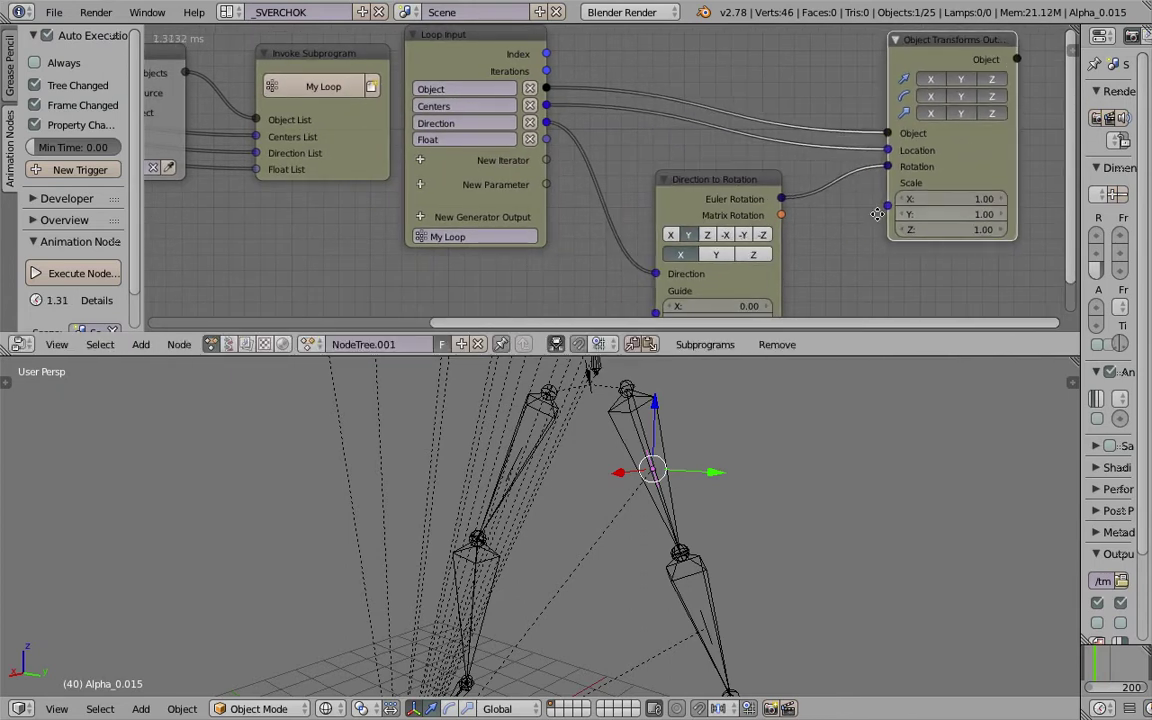
middle_drag(878, 214, 773, 183)
key(ctrl+s)
click(793, 190)
Reposition the Direction to Rotation and Object Transforms Output nodes to leave free space between them
drag(660, 152, 617, 134)
drag(904, 147, 935, 132)
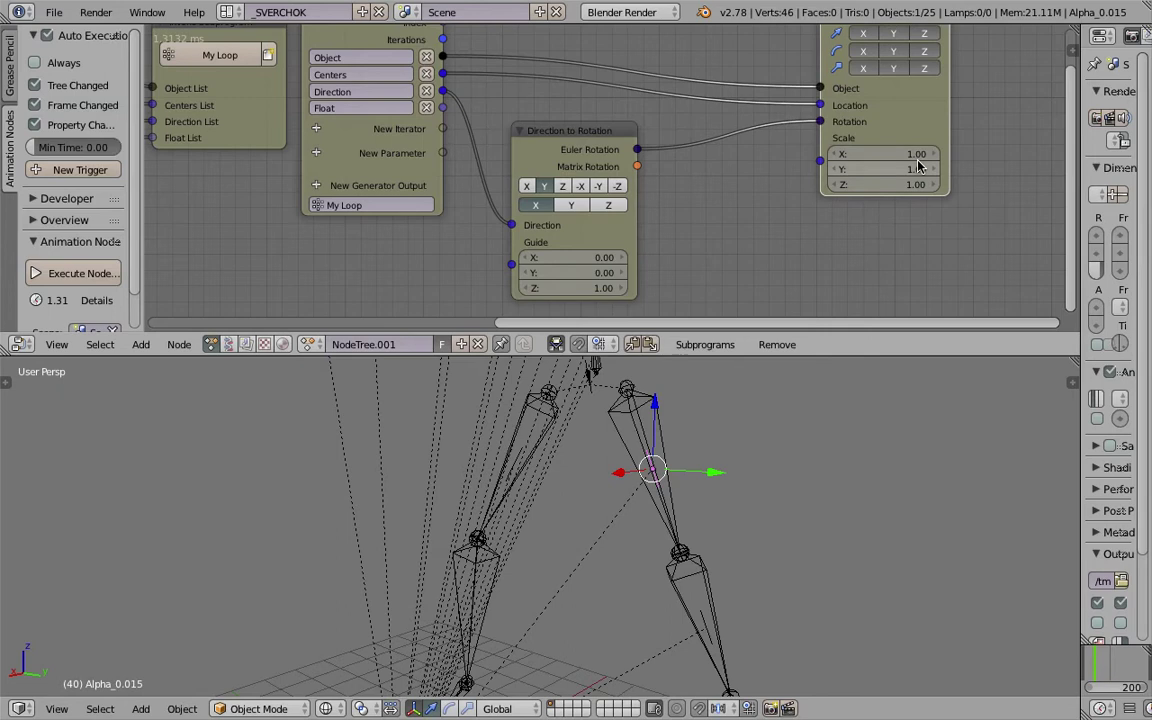
scroll(930, 168, up, 1)
middle_drag(729, 185, 740, 175)
key(shift+a)
click(714, 169)
text(combine)
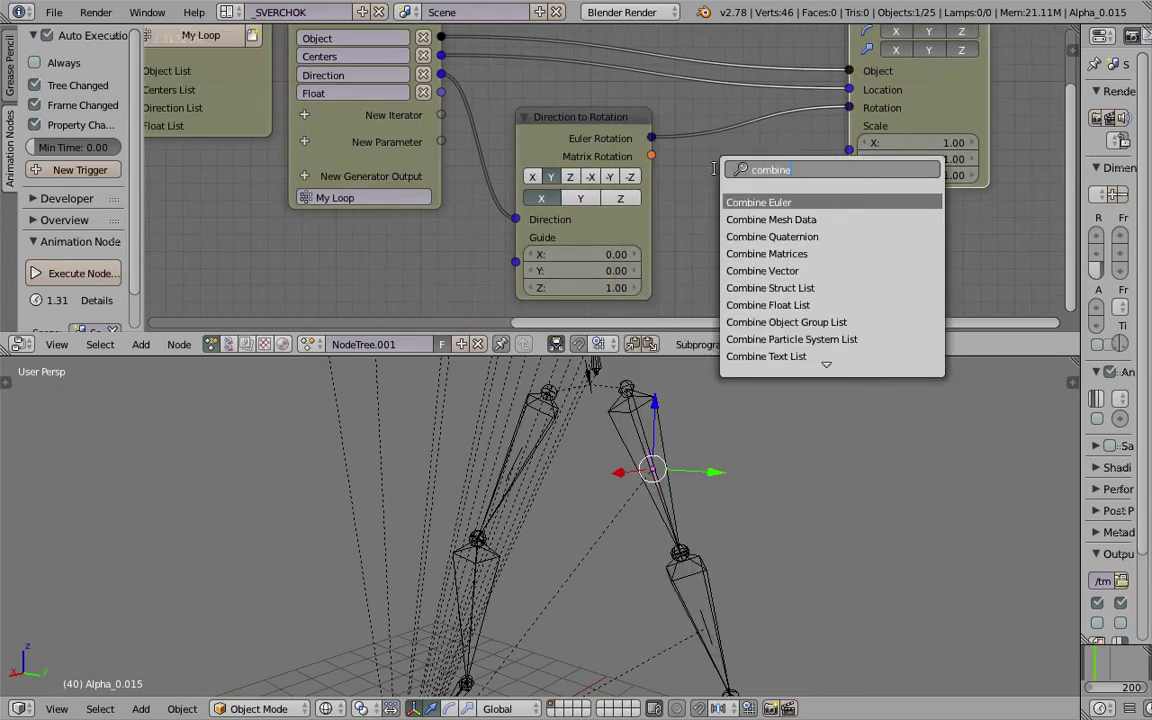
key(Escape)
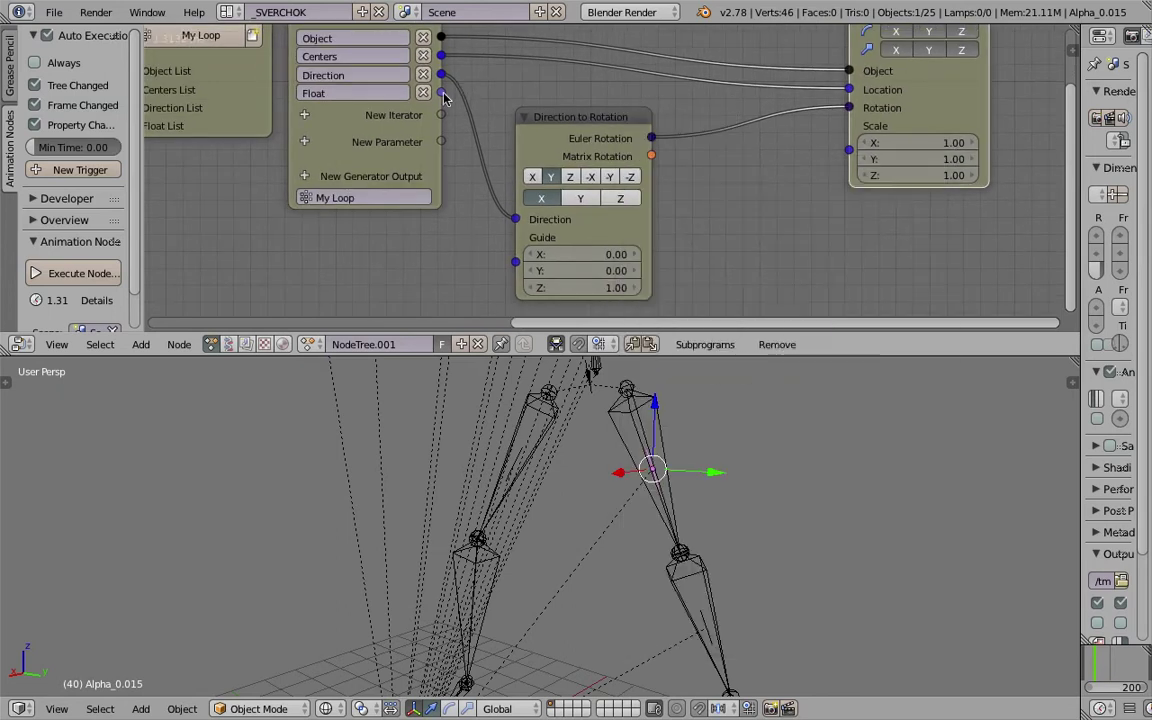
Connect the loop's Float output to the Scale input and place the inserted Vector from Value node before the Object Transforms Output
drag(442, 93, 849, 149)
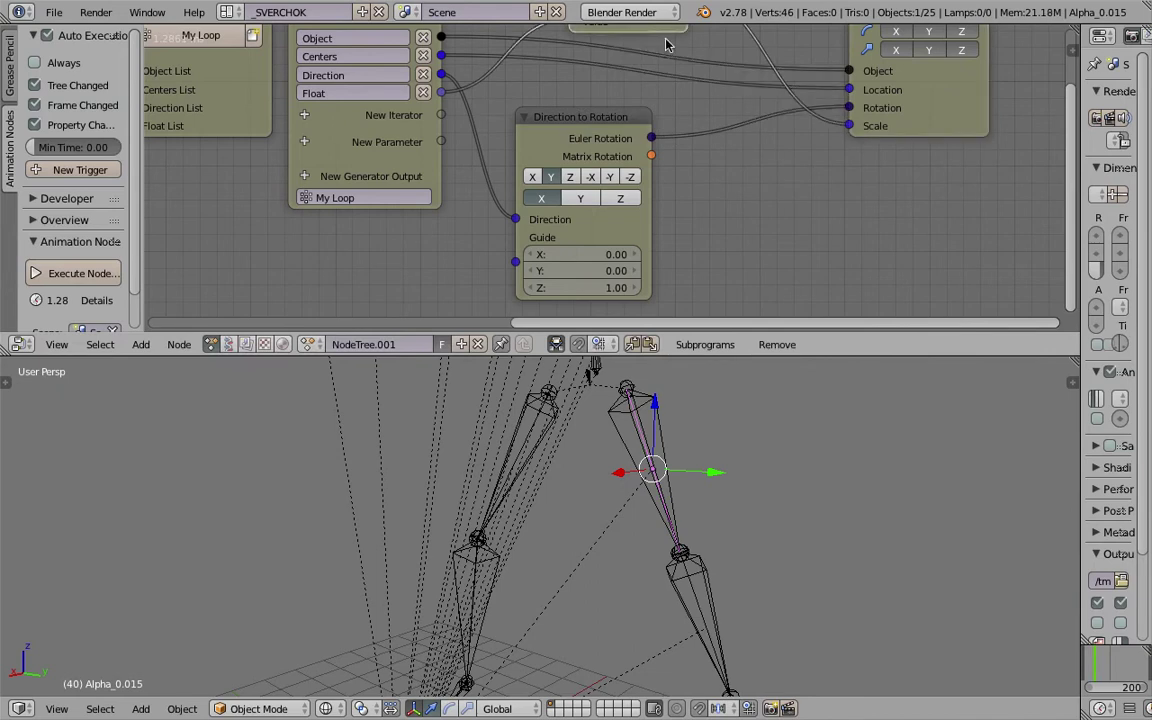
drag(651, 29, 811, 234)
scroll(810, 224, up, 2)
drag(963, 114, 1045, 109)
middle_drag(943, 171, 756, 194)
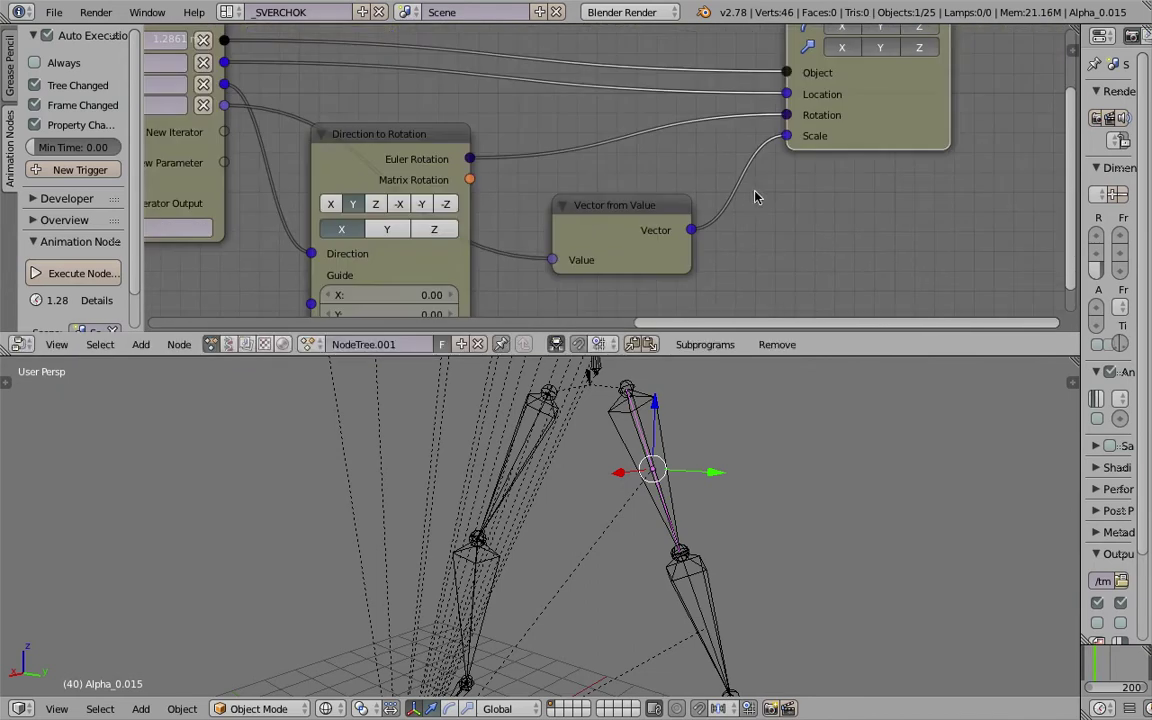
Replace the Vector from Value node with a Combine Vector node placed before the Object Transforms Output
drag(866, 138, 907, 134)
click(661, 218)
key(x)
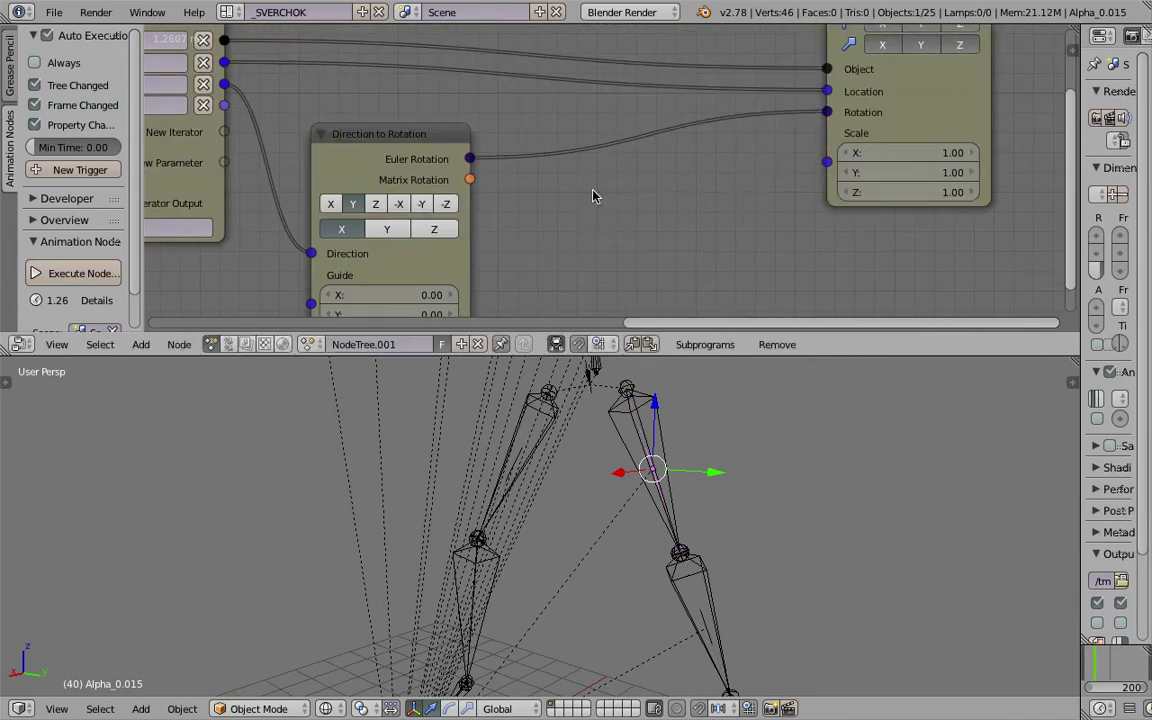
key(ctrl+a)
text(combine v)
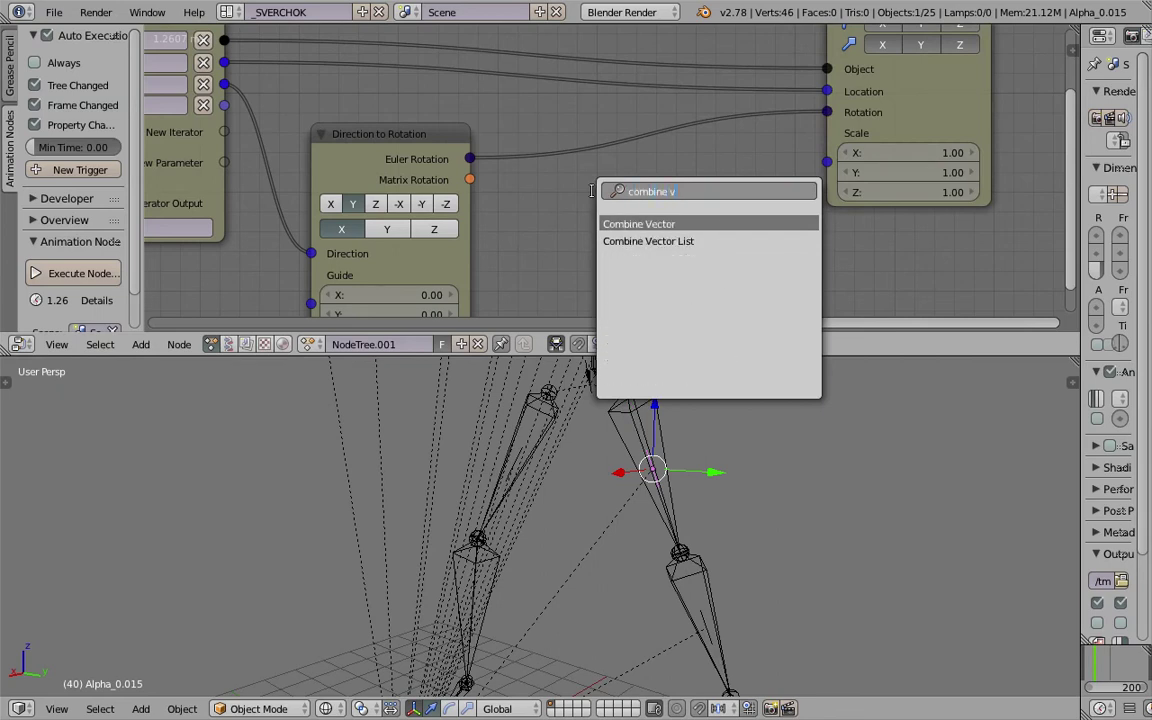
key(Return)
click(597, 193)
Feed the loop's Float output into Combine Vector's Y, with X and Z at 1.00, and link its Vector output to Scale
scroll(598, 183, down, 3)
middle_drag(598, 181, 632, 179)
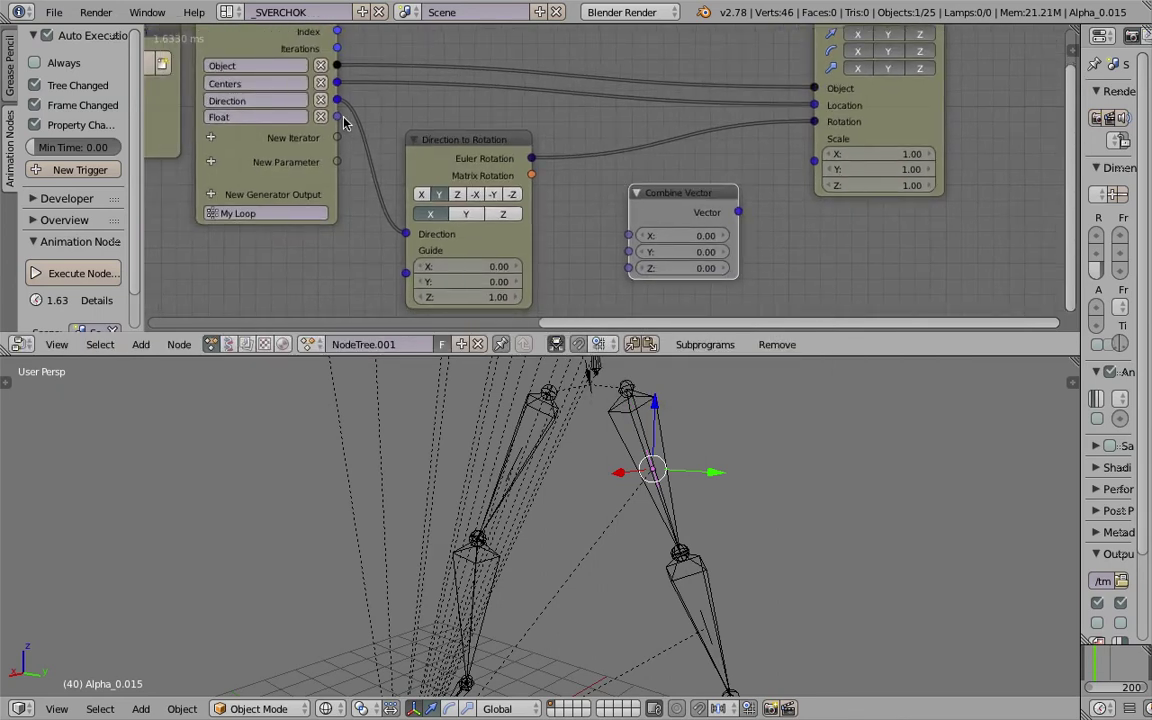
drag(337, 117, 628, 252)
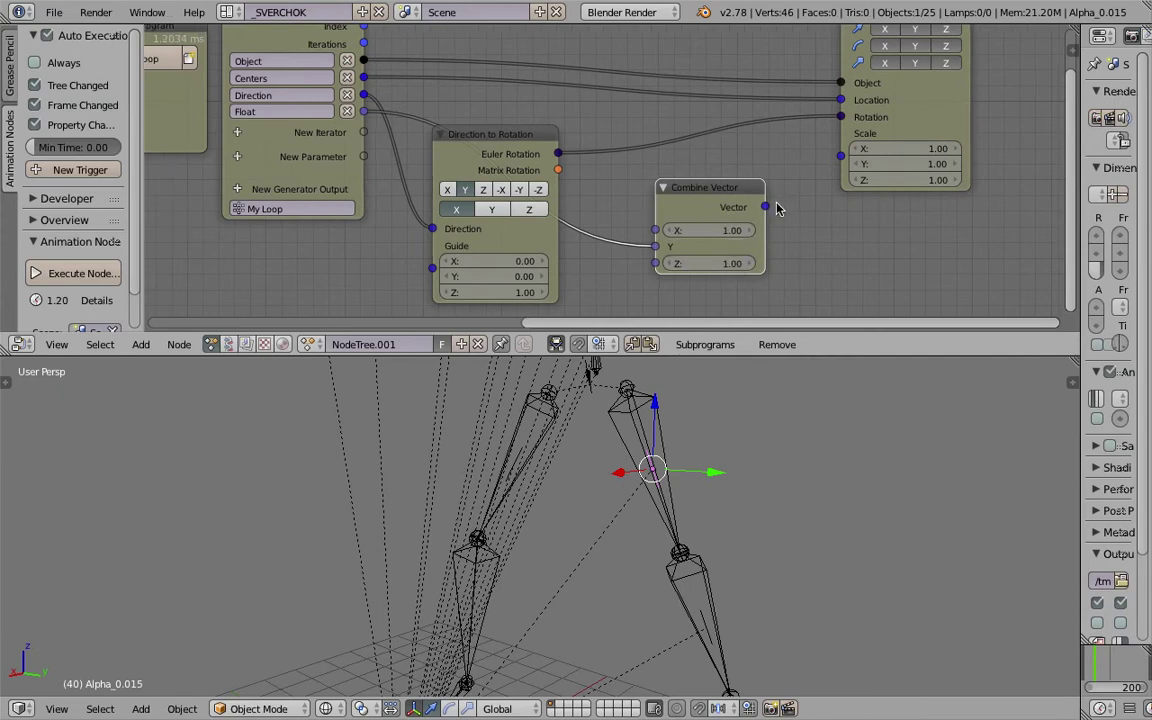
drag(757, 206, 833, 155)
Rename the loop's Float parameter to Length
middle_drag(537, 149, 676, 148)
click(469, 110)
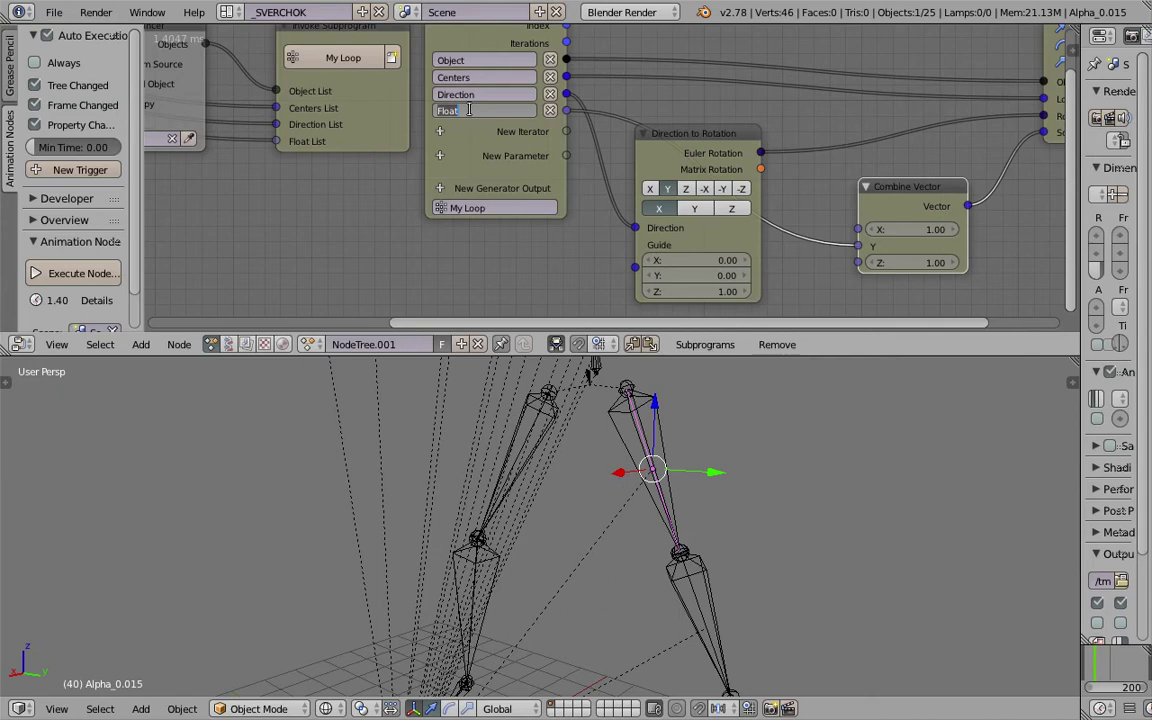
text(Length)
key(Return)
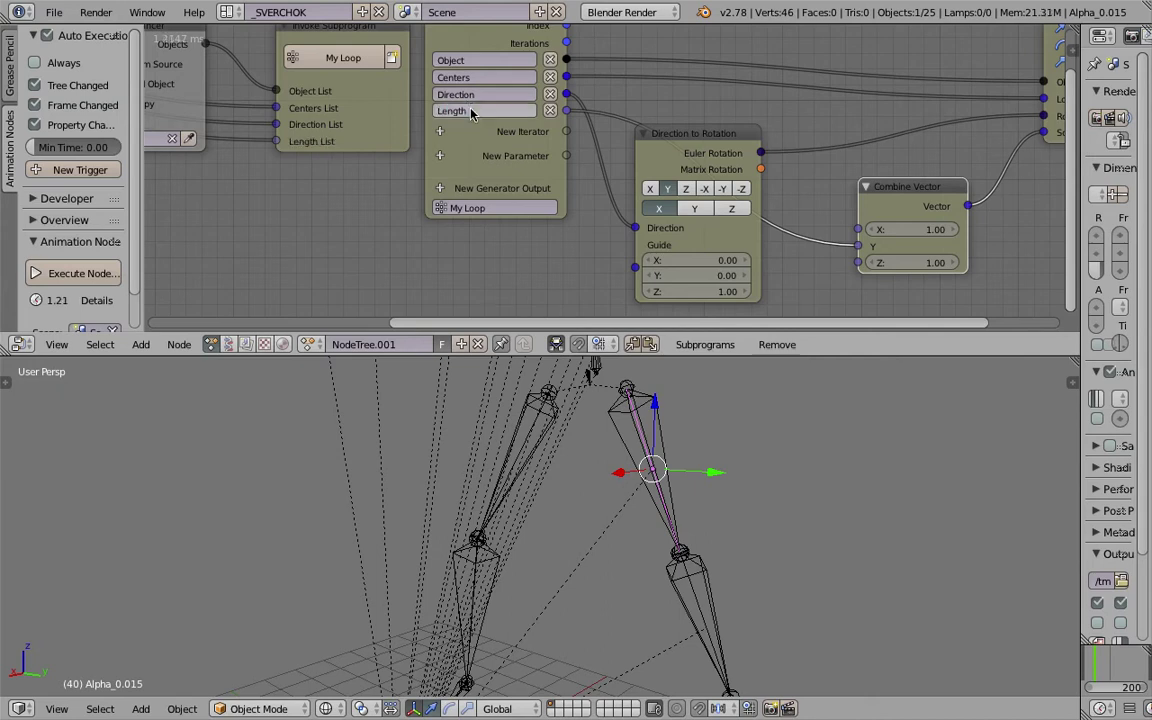
Rename the node tree as Armature_To_Mesh and save the file
scroll(520, 130, down, 2)
scroll(731, 177, down, 1)
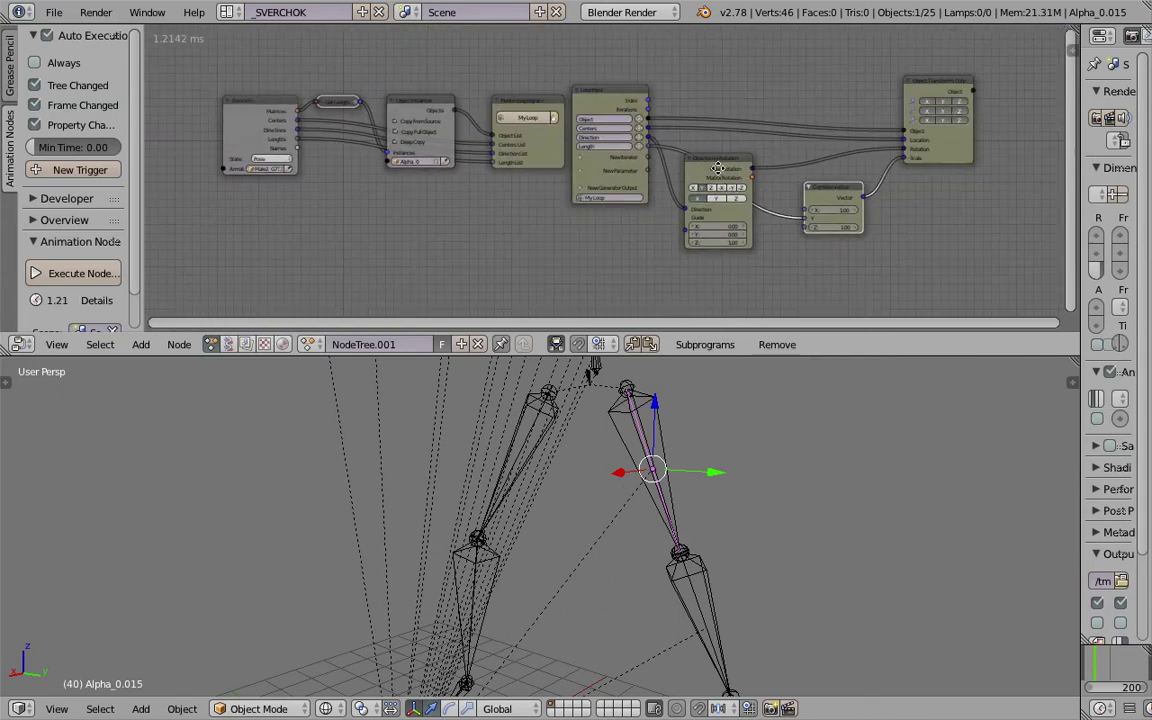
double_click(343, 344)
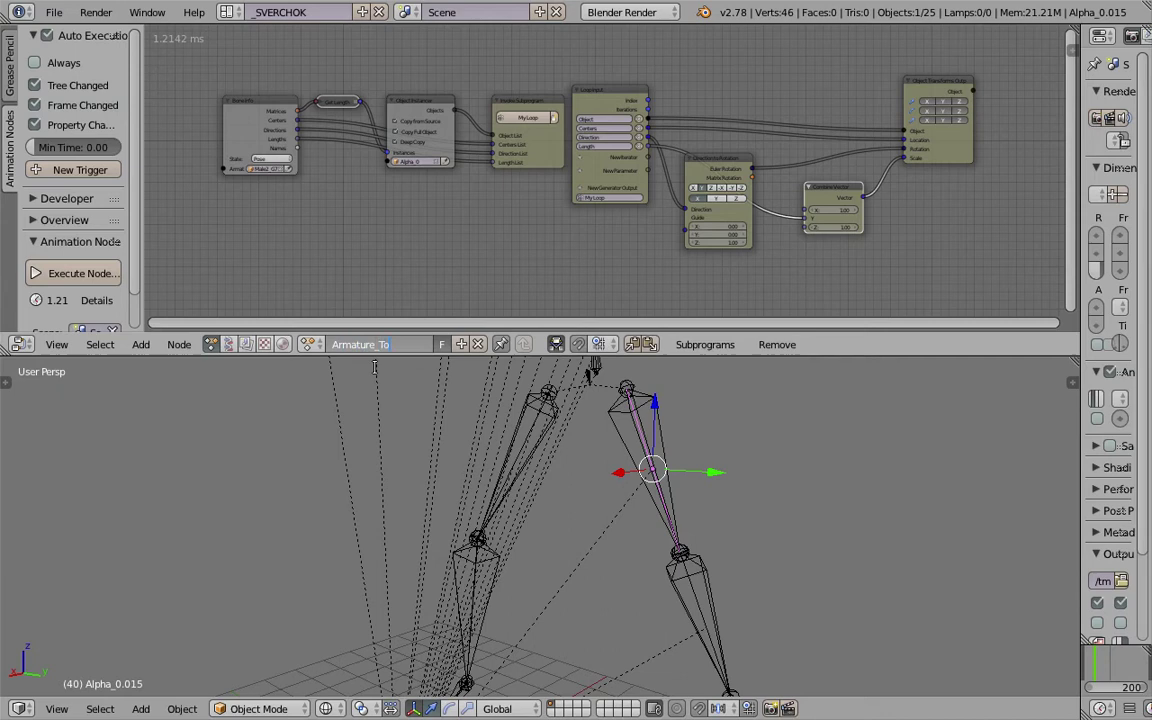
text(Armature_To_Mesh)
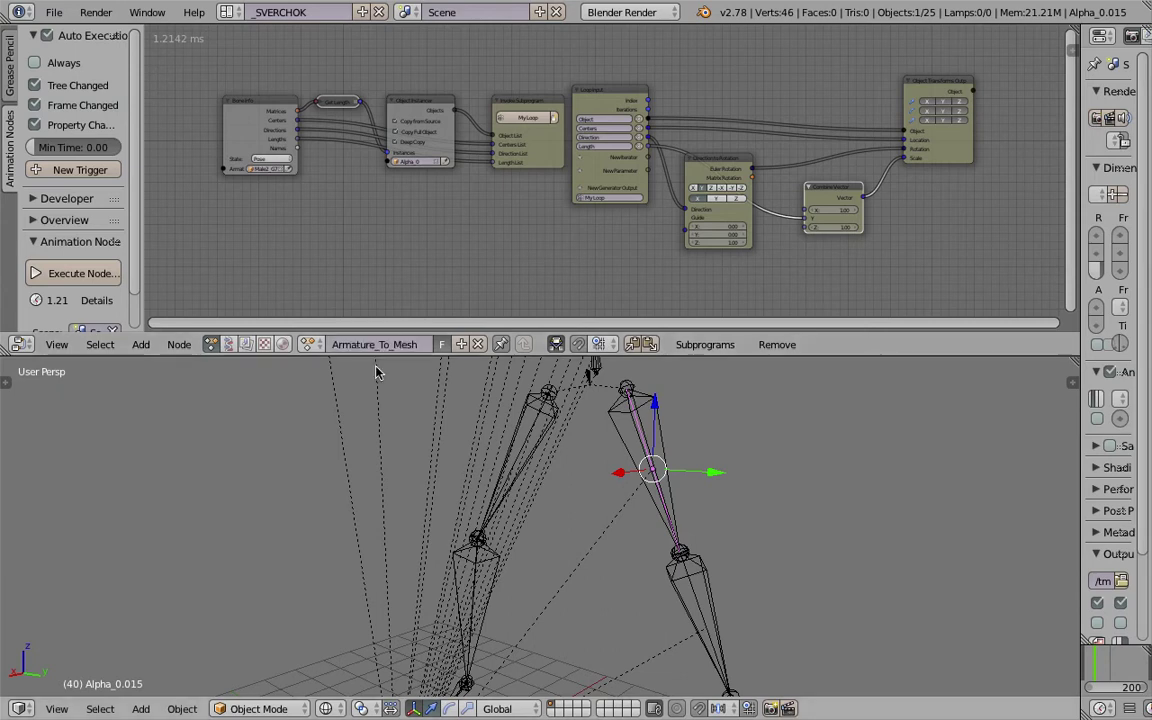
key(Return)
key(ctrl+s)
click(381, 372)
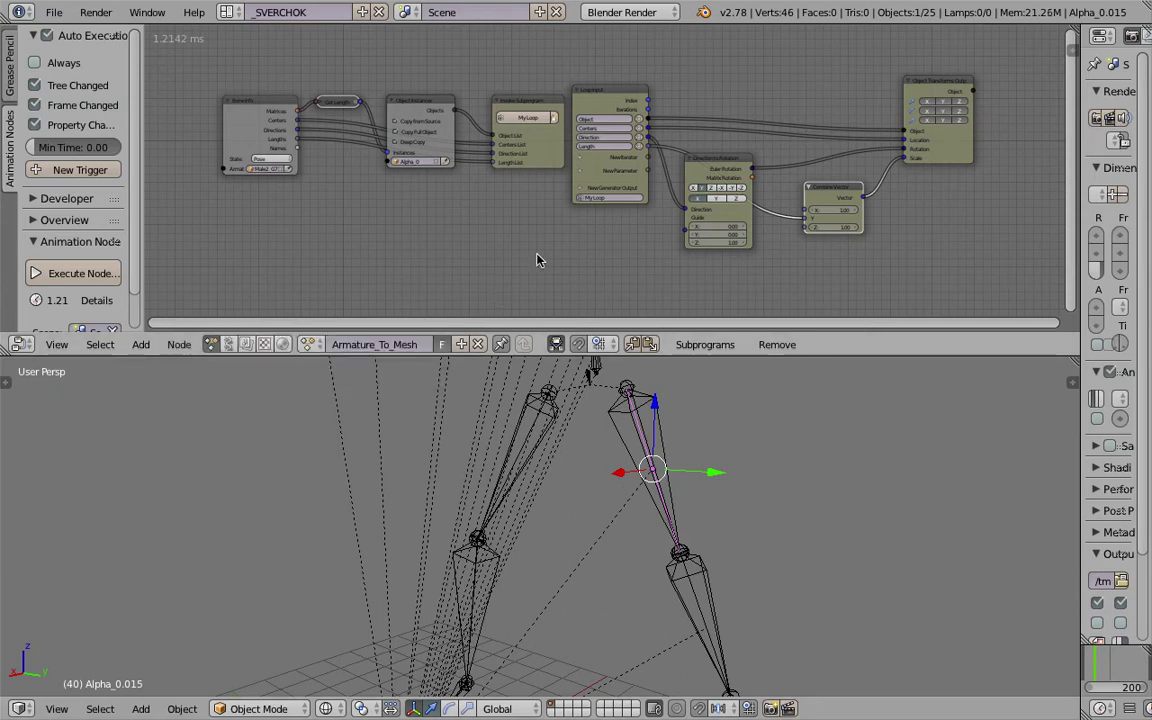
Shift the Invoke Subprogram and Object Instancer nodes up and away from the Loop Input node
scroll(537, 260, up, 2)
scroll(557, 205, down, 1)
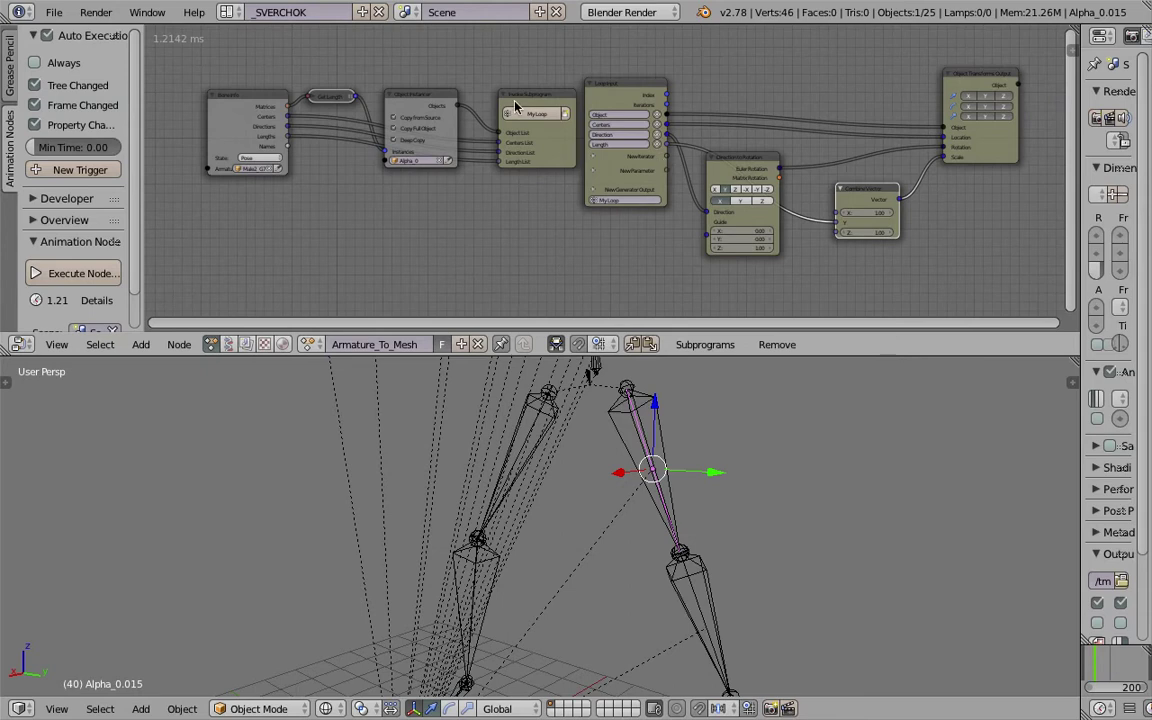
drag(515, 105, 498, 94)
drag(397, 92, 385, 58)
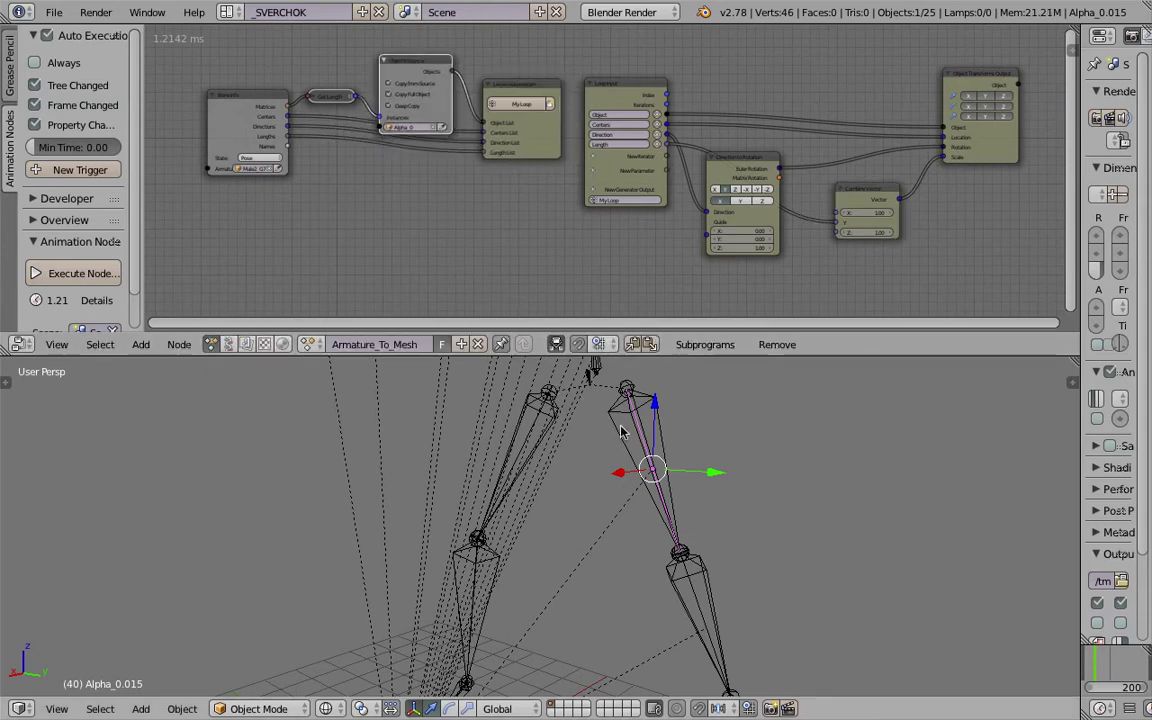
Narrow the properties area, make the node editor taller with the figure in view below, and save the file
middle_drag(691, 468, 619, 403)
scroll(649, 460, down, 4)
scroll(635, 211, down, 3)
middle_drag(598, 68, 591, 87)
middle_drag(667, 171, 655, 167)
scroll(655, 167, up, 3)
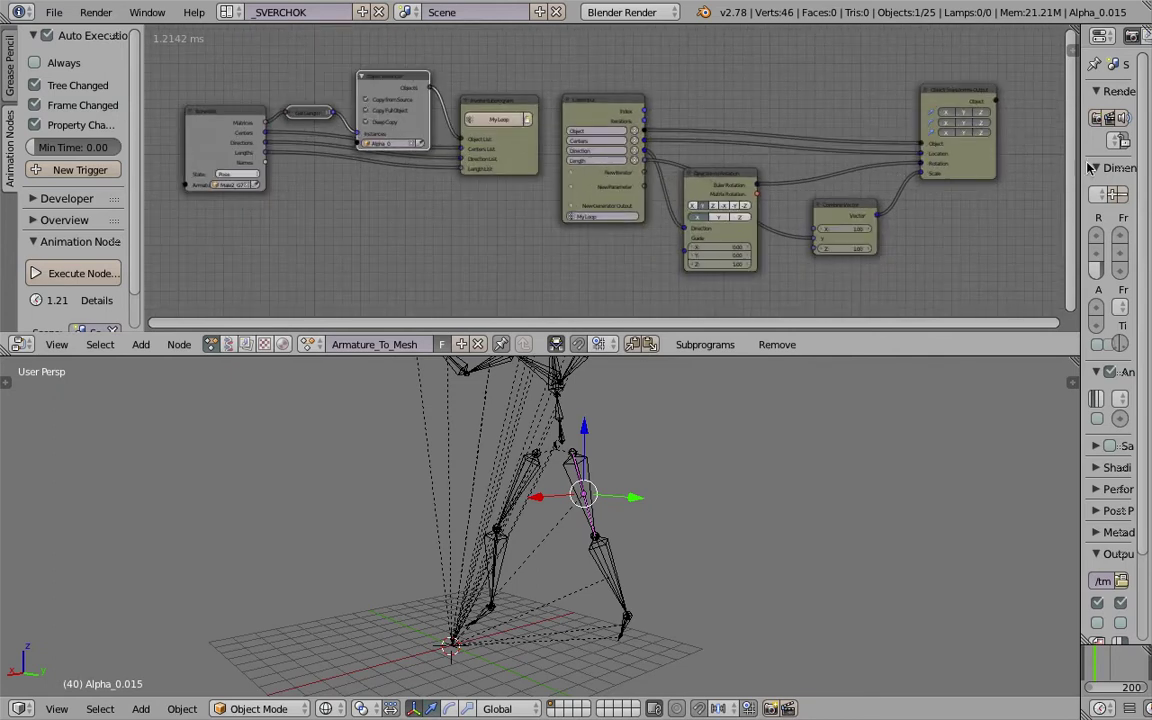
drag(1084, 168, 1121, 170)
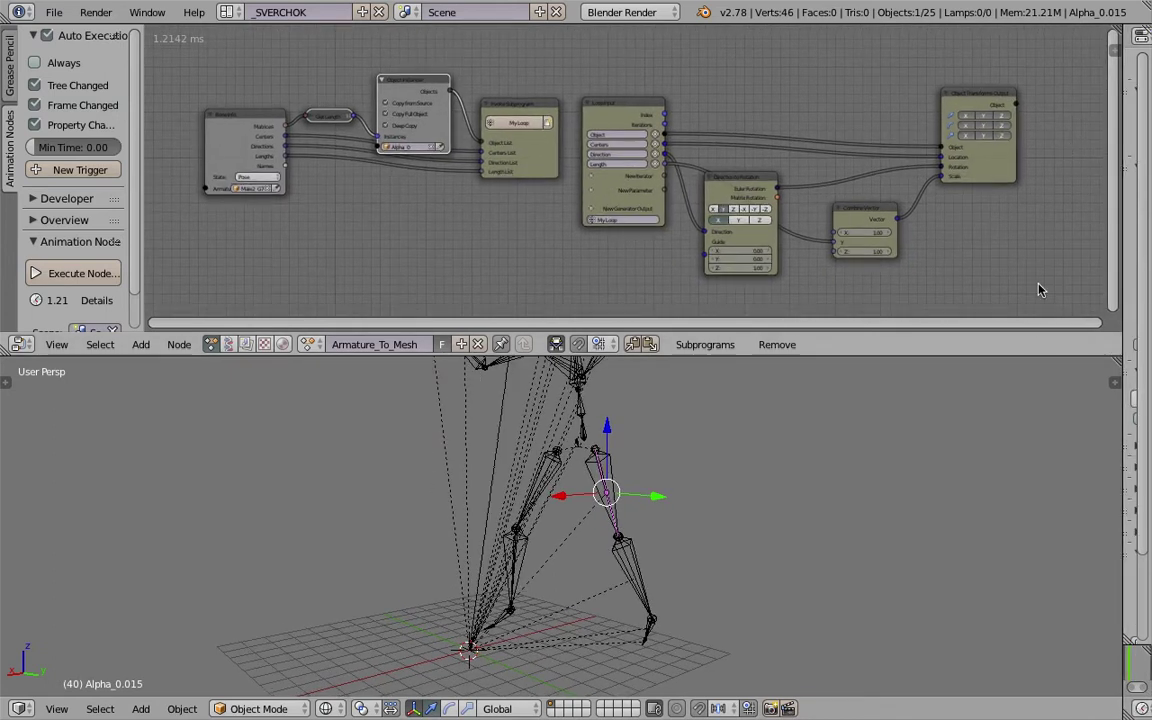
drag(1044, 355, 1044, 378)
middle_drag(666, 501, 727, 478)
key(ctrl+s)
click(722, 491)
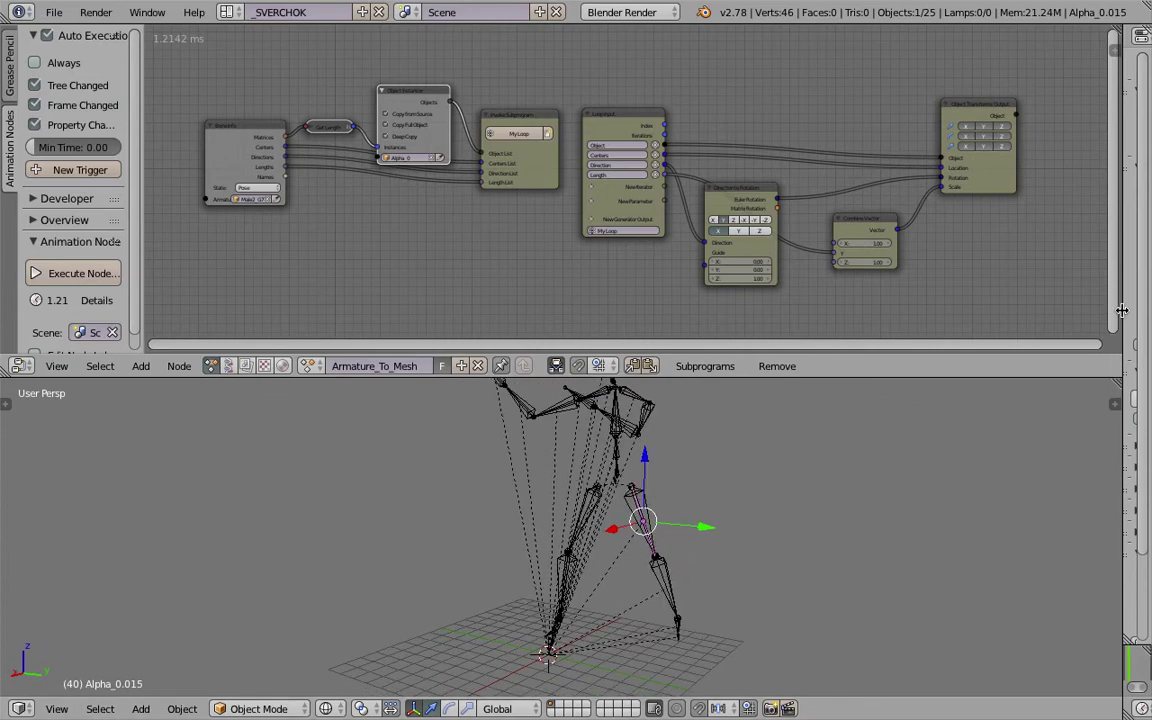
Widen the timeline area, advance the animation to frame 69, toggle the selection of all objects, and save the file
drag(1122, 310, 1045, 312)
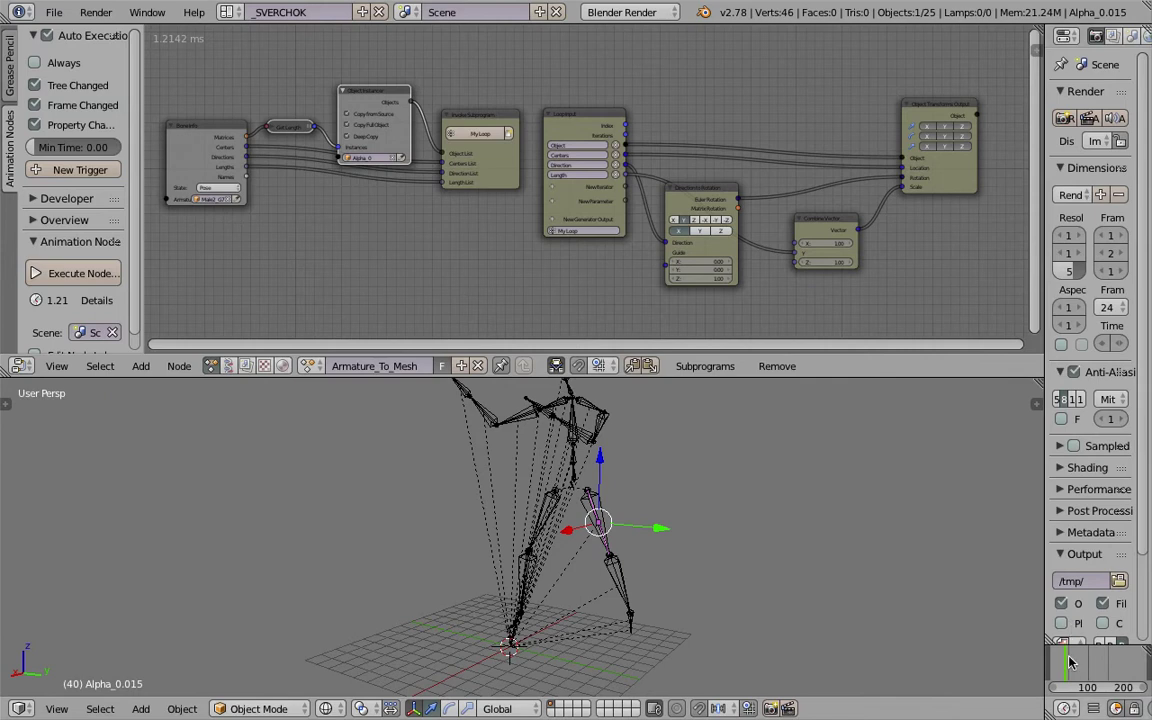
key(a)
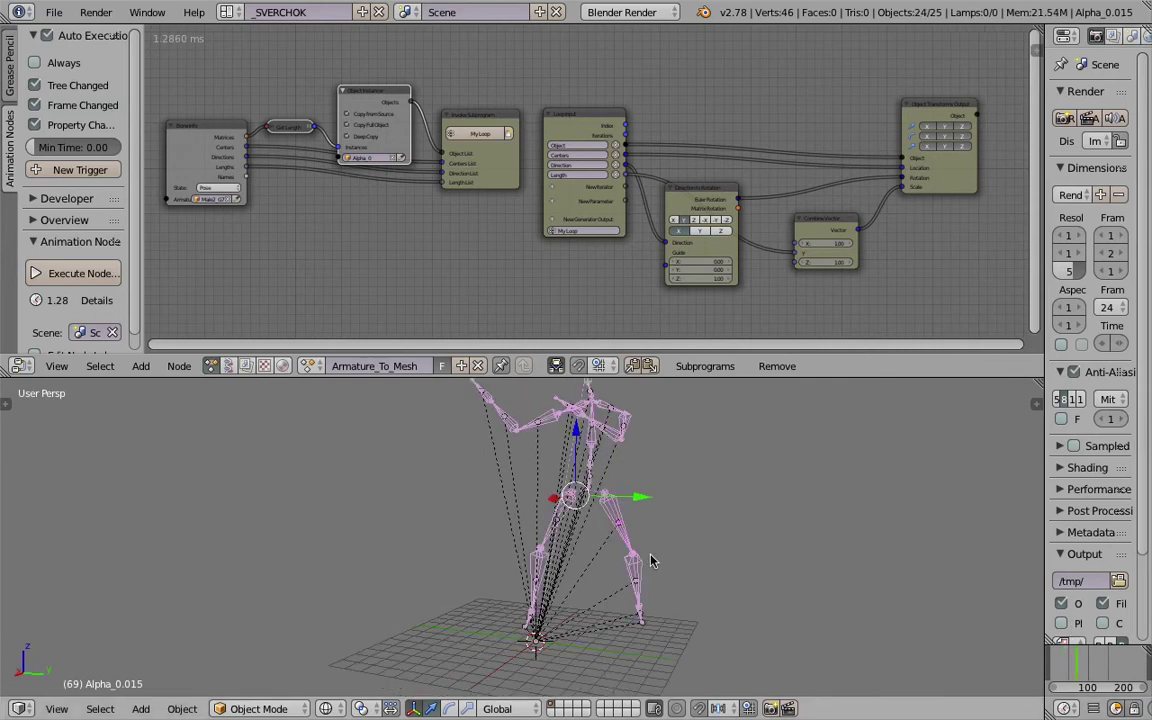
key(a)
key(a)
key(a)
middle_drag(664, 546, 652, 547)
key(ctrl+s)
click(652, 547)
Select individual line copies and the Male2_G7_Capoeira armature to tell them apart in the 3D view
right_click(613, 441)
shift+middle_drag(751, 459, 665, 472)
key(a)
right_click(552, 423)
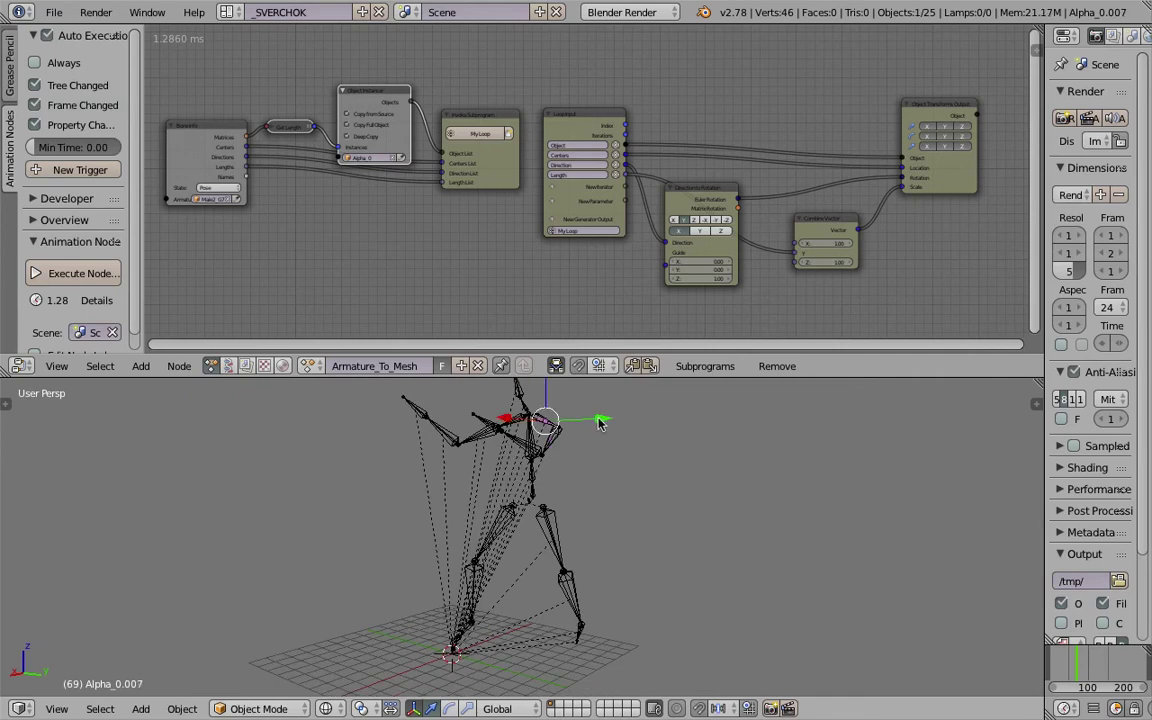
right_click(518, 396)
right_click(530, 402)
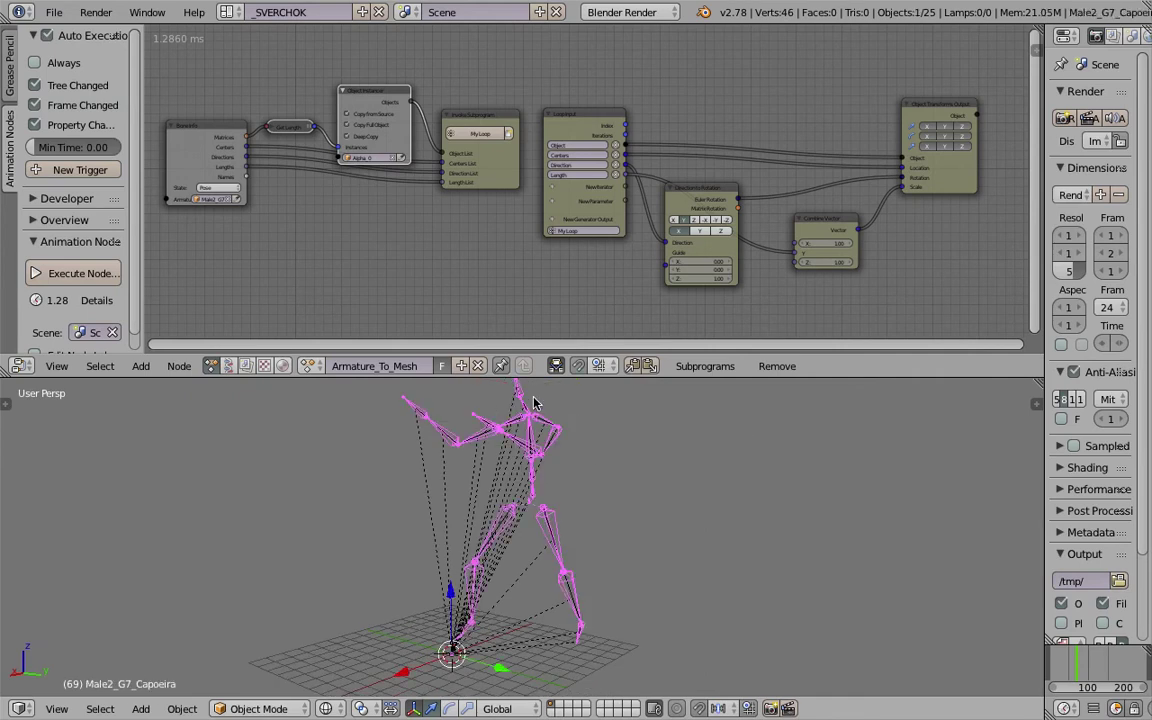
Split the widened properties area, turn the upper part into an Outliner, and hide the Male2_G7_Capoeira armature
drag(1043, 40, 960, 184)
click(913, 36)
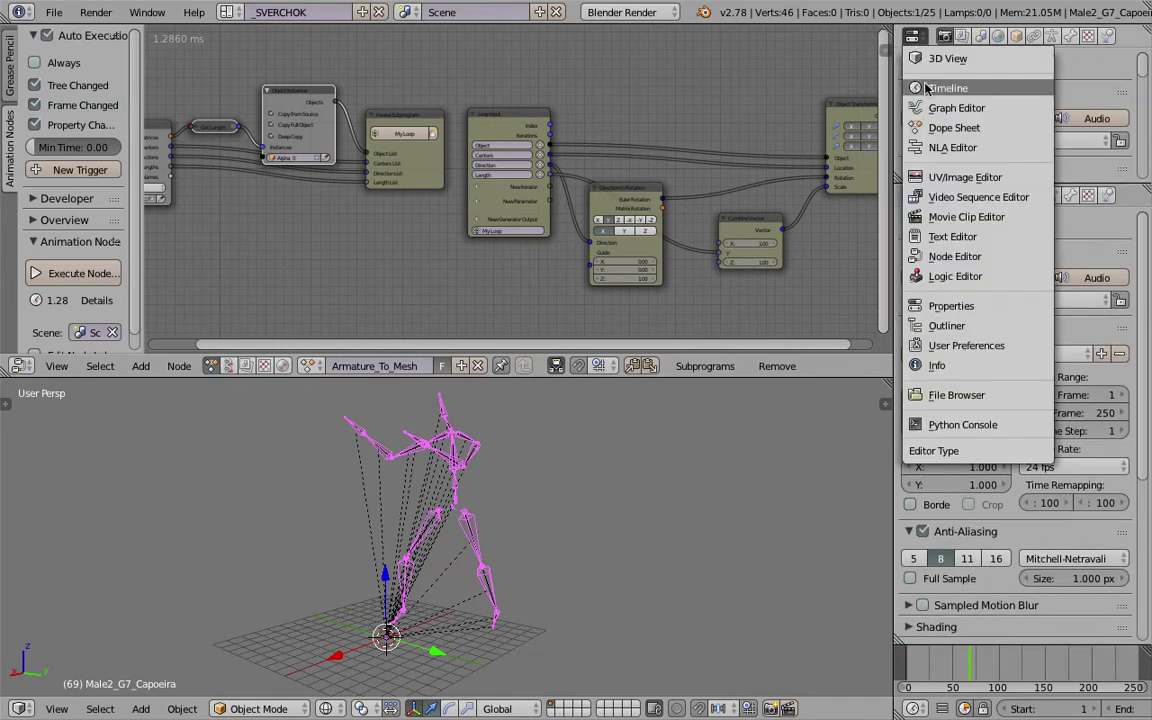
click(960, 326)
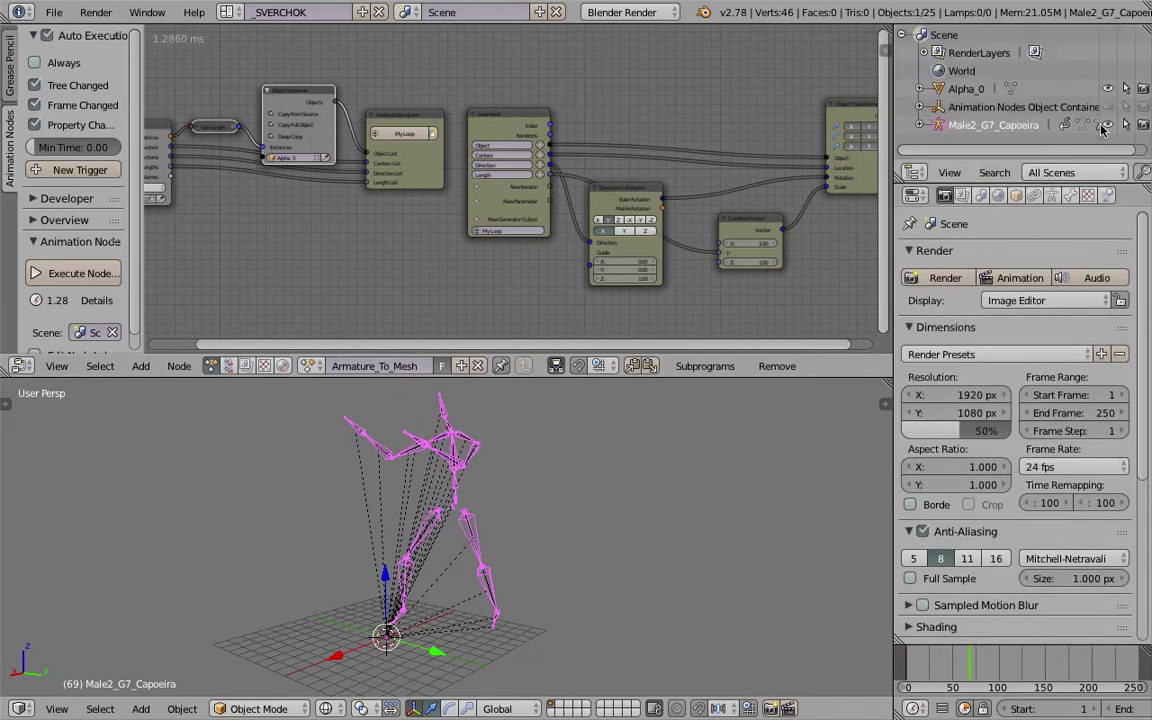
click(1105, 126)
Examine the leg, torso and arm line copies by selecting them one by one in the 3D view
middle_drag(476, 590, 490, 558)
right_click(491, 555)
middle_drag(562, 556, 642, 549)
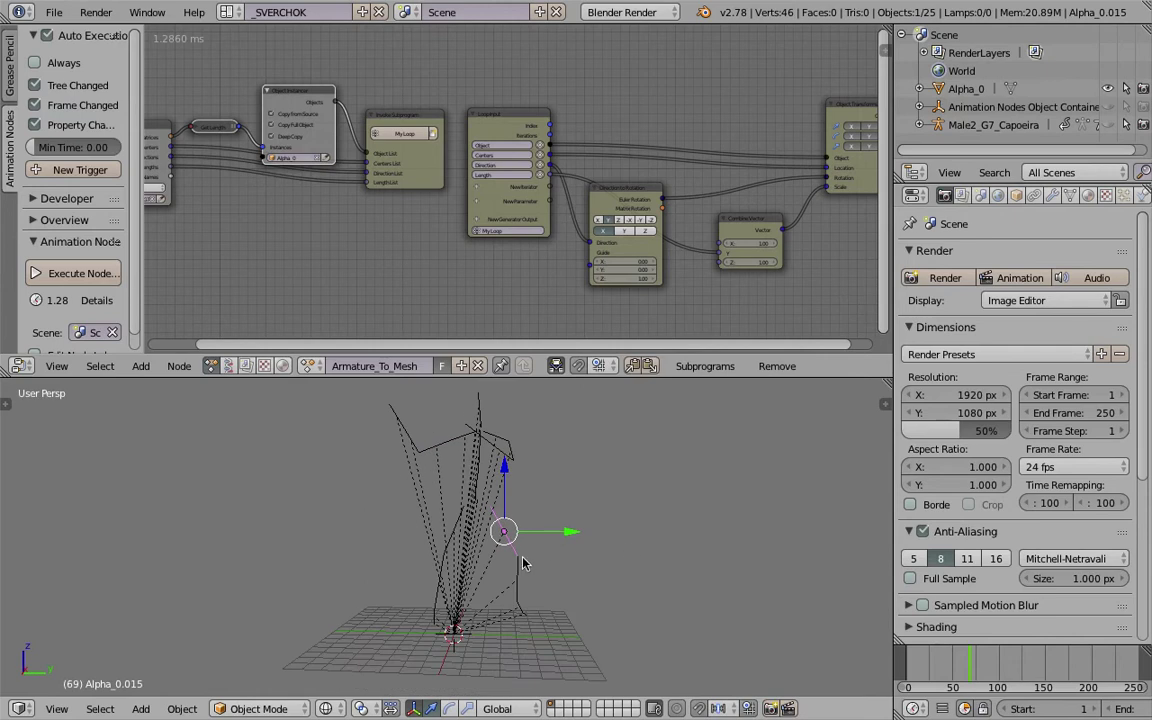
right_click(526, 573)
middle_drag(543, 562, 465, 578)
right_click(451, 466)
scroll(451, 464, up, 4)
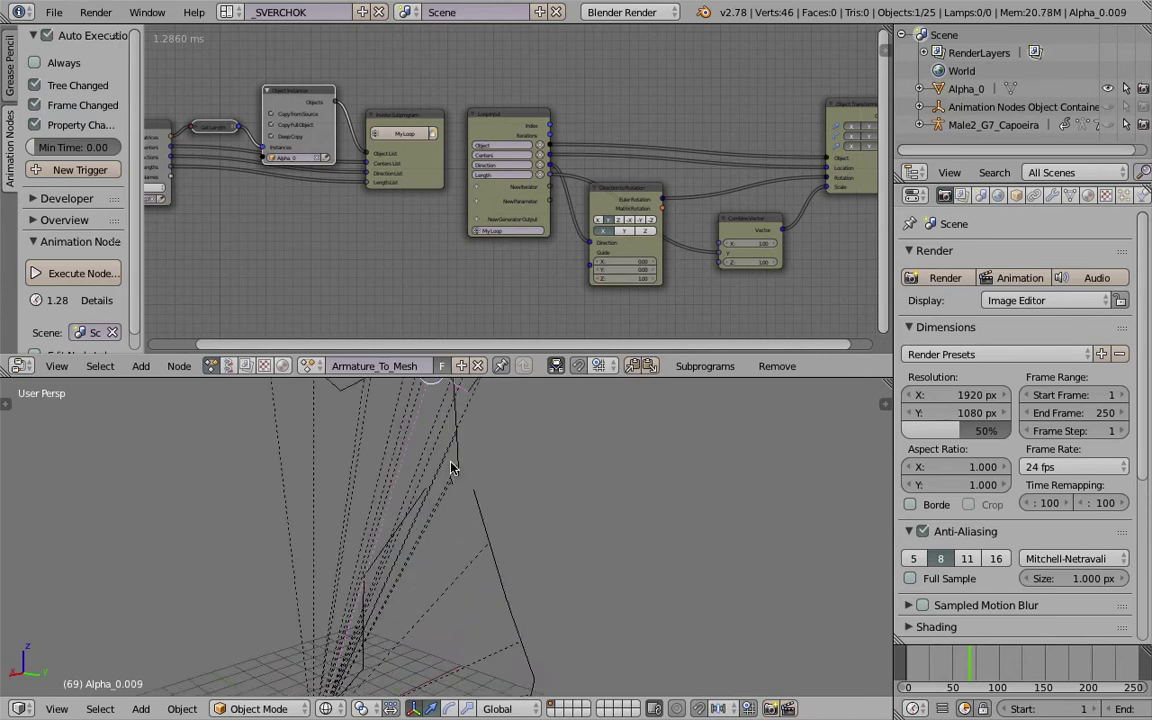
right_click(456, 464)
shift+middle_drag(458, 464, 507, 543)
right_click(439, 488)
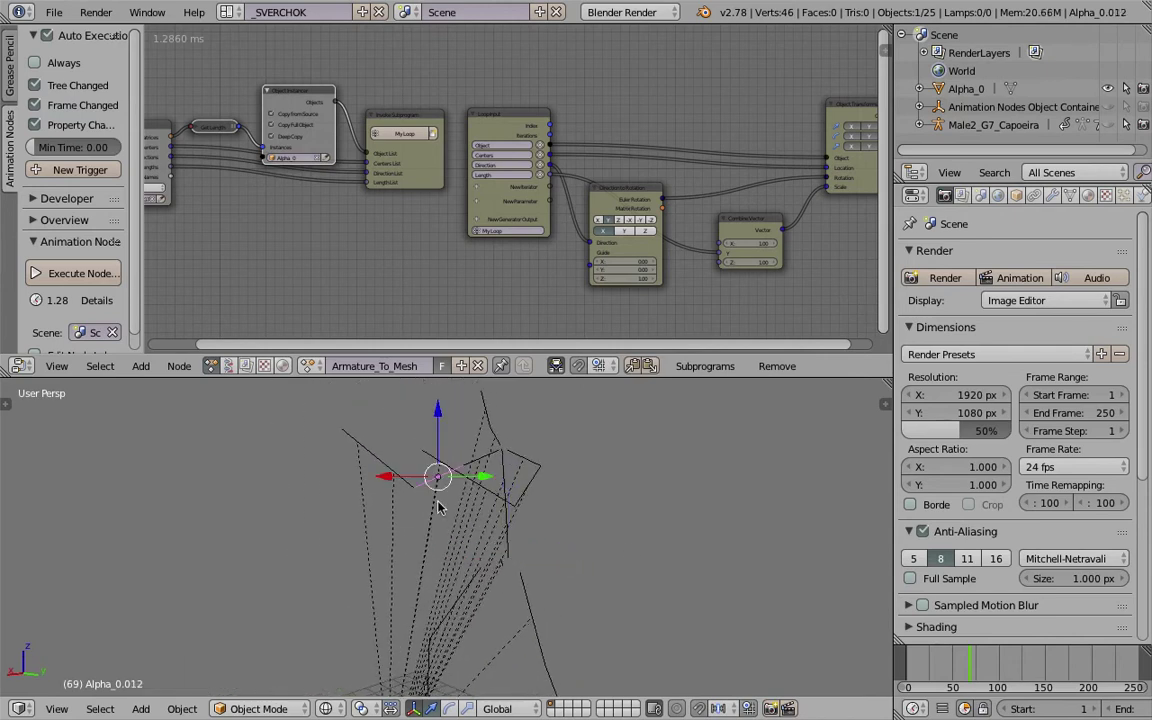
middle_drag(437, 507, 470, 572)
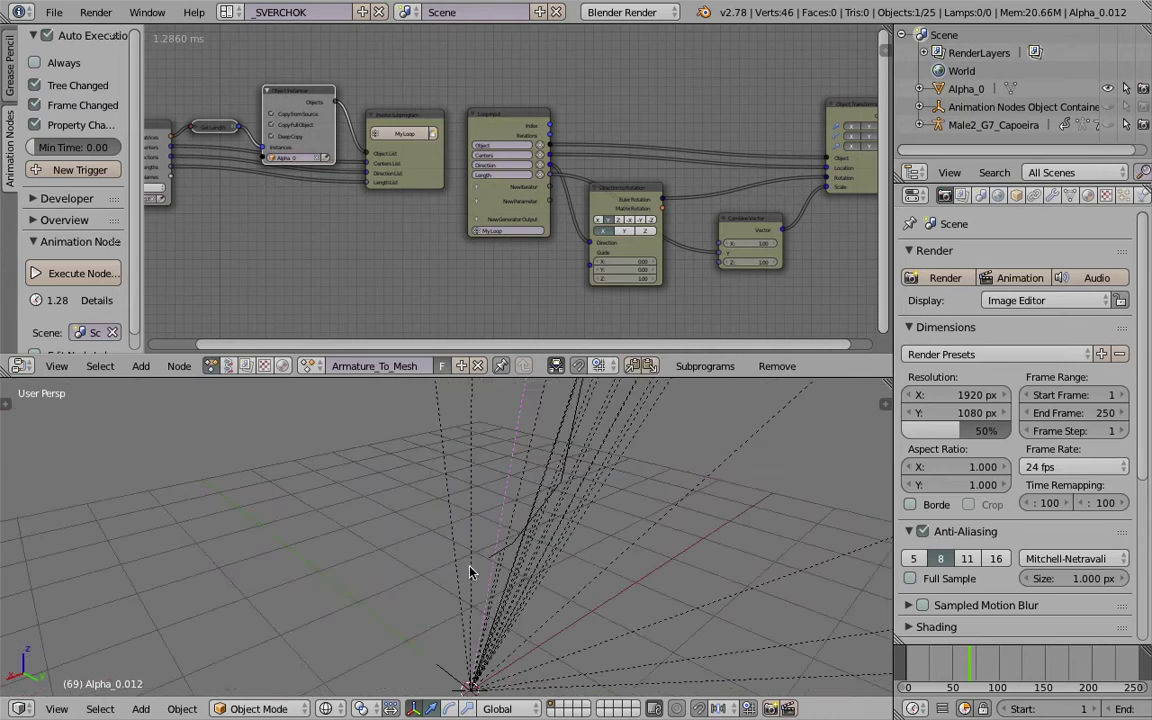
Select the source line Alpha_0 at the origin, bring the whole figure into view, and save the file
right_click(461, 685)
shift+middle_drag(461, 685, 466, 573)
scroll(510, 573, down, 8)
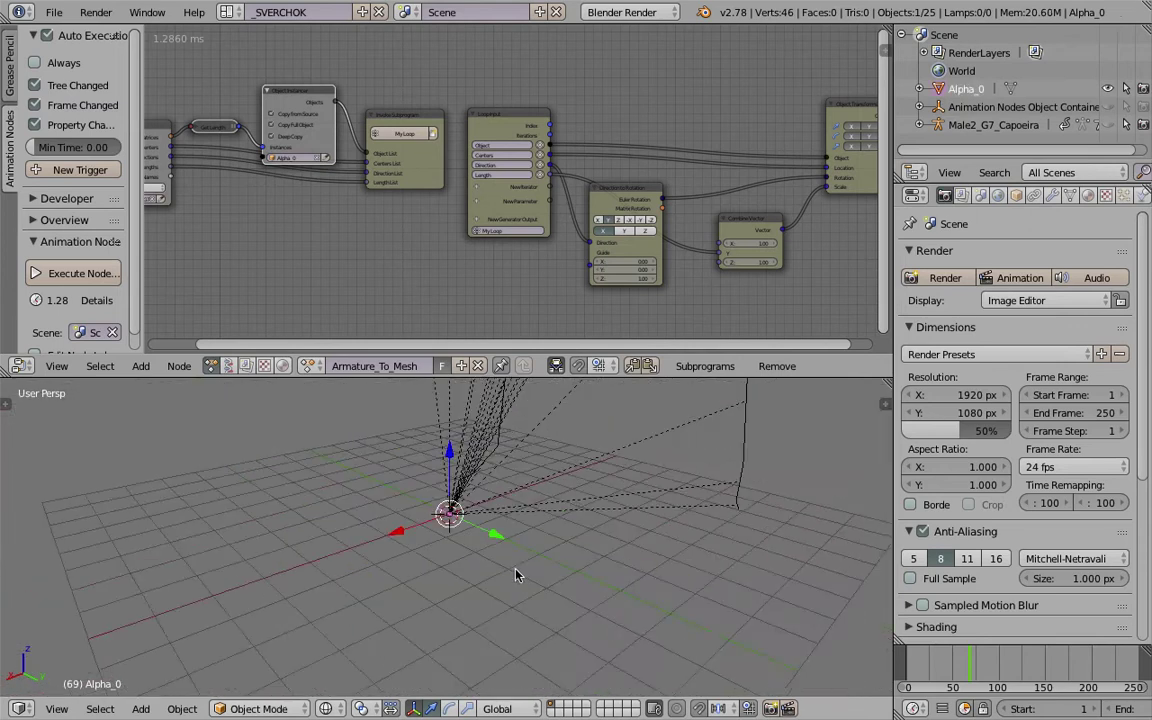
shift+middle_drag(545, 504, 502, 608)
scroll(516, 560, down, 2)
middle_drag(516, 560, 518, 520)
key(ctrl+s)
click(518, 516)
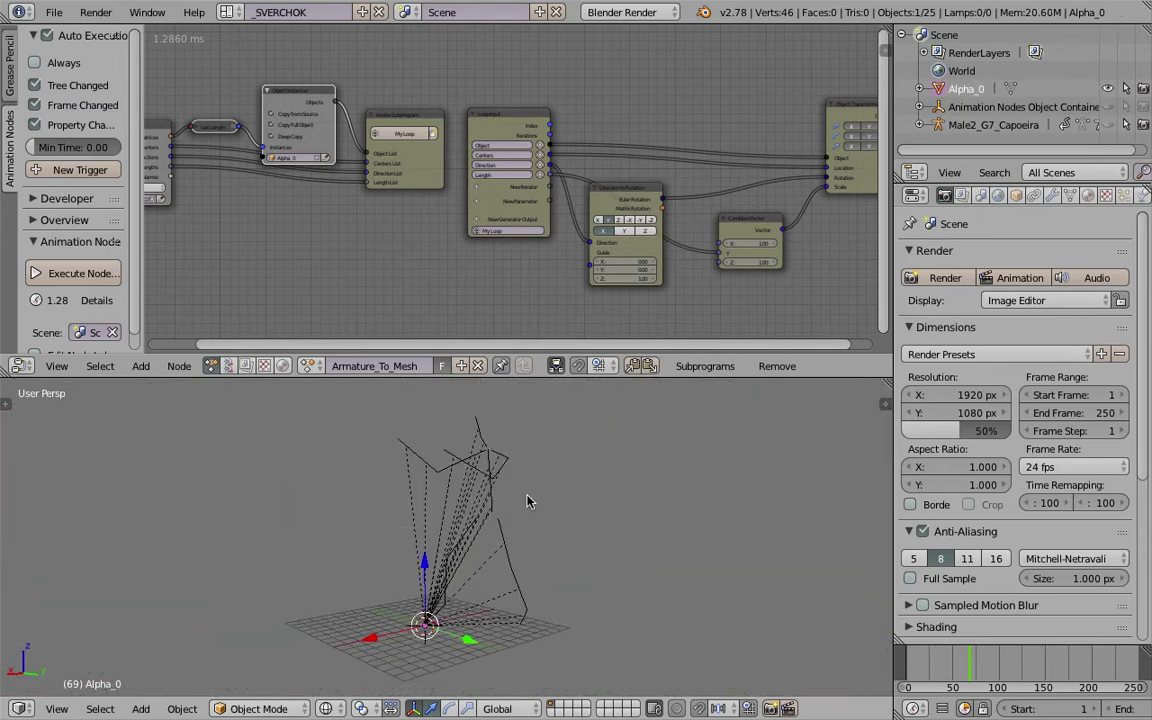
key(ctrl+s)
click(528, 497)
Move the Object Instancer node above its neighbours and hide the relationship lines through its advanced node settings
middle_drag(674, 211, 531, 238)
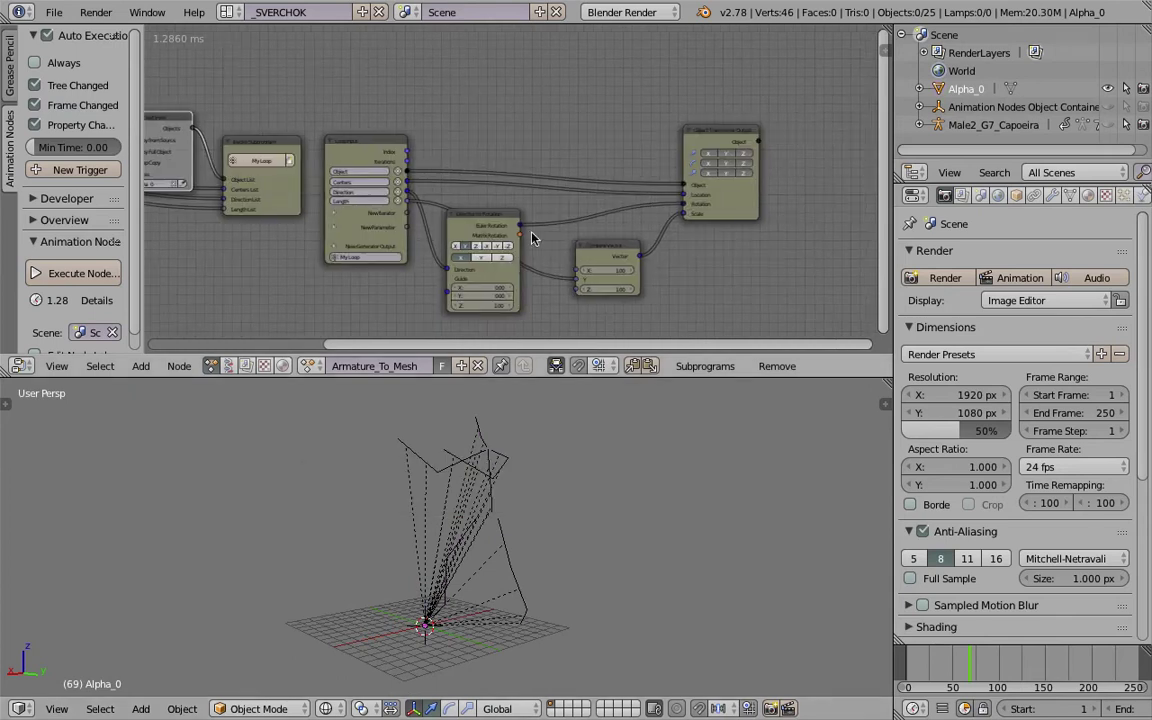
scroll(531, 238, up, 3)
middle_drag(489, 203, 622, 233)
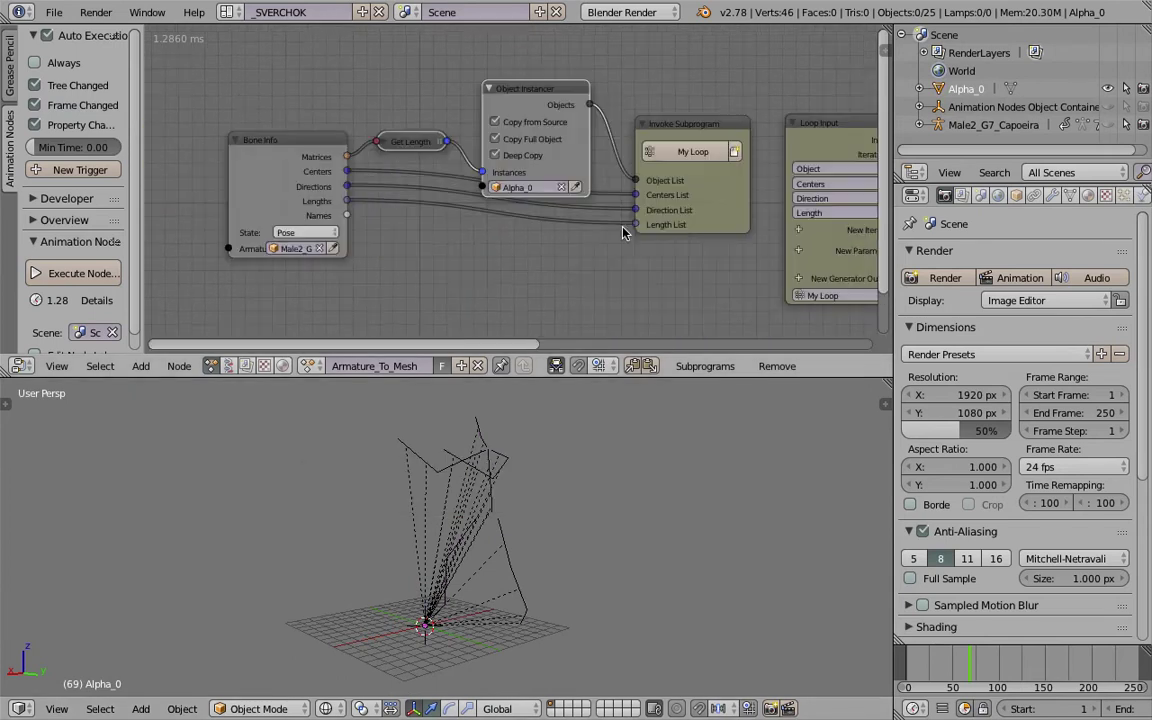
drag(532, 95, 527, 79)
scroll(475, 465, up, 2)
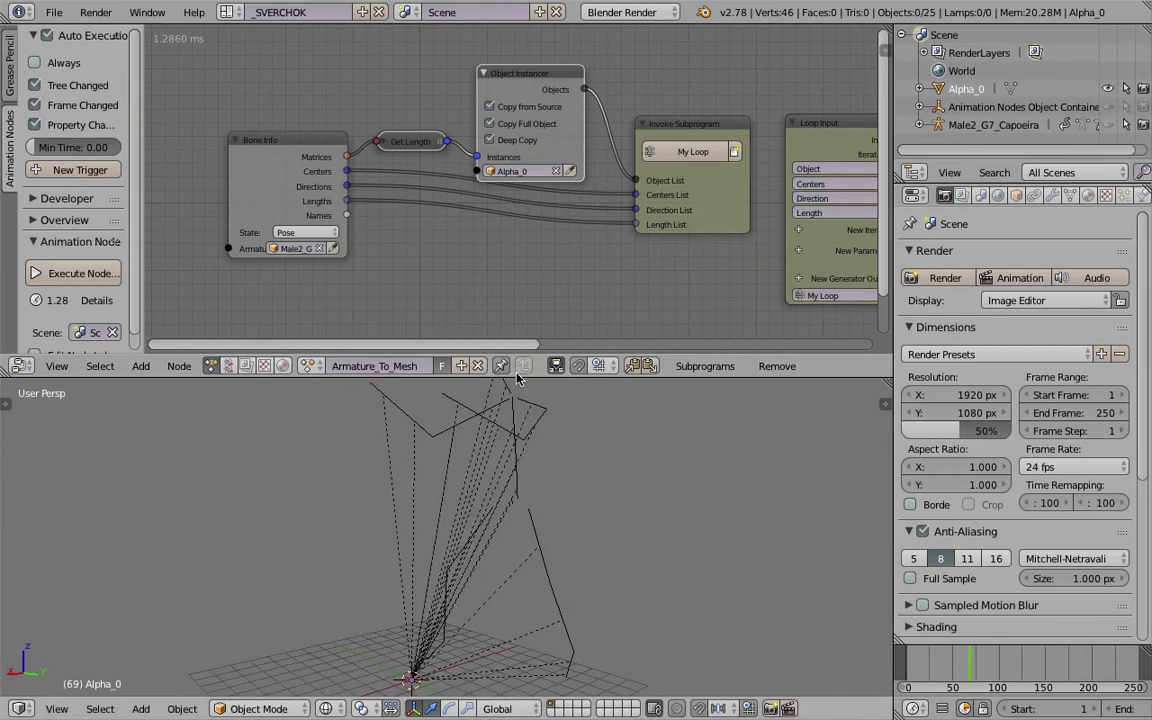
drag(536, 89, 535, 56)
key(u)
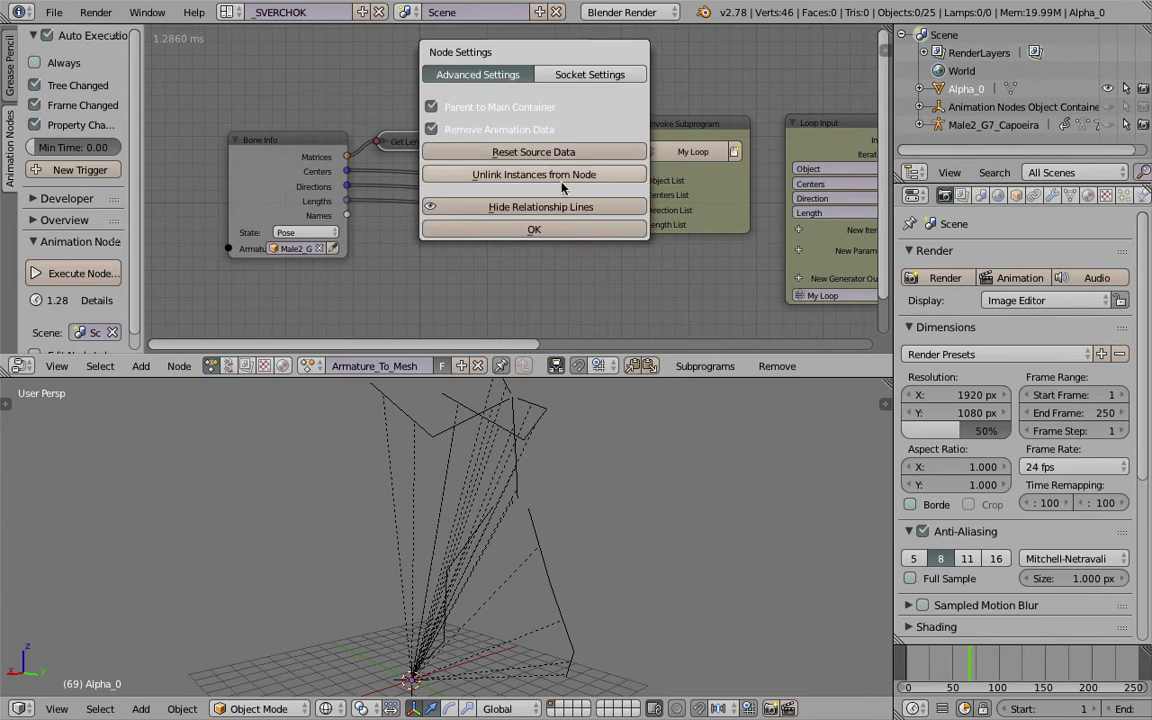
click(555, 206)
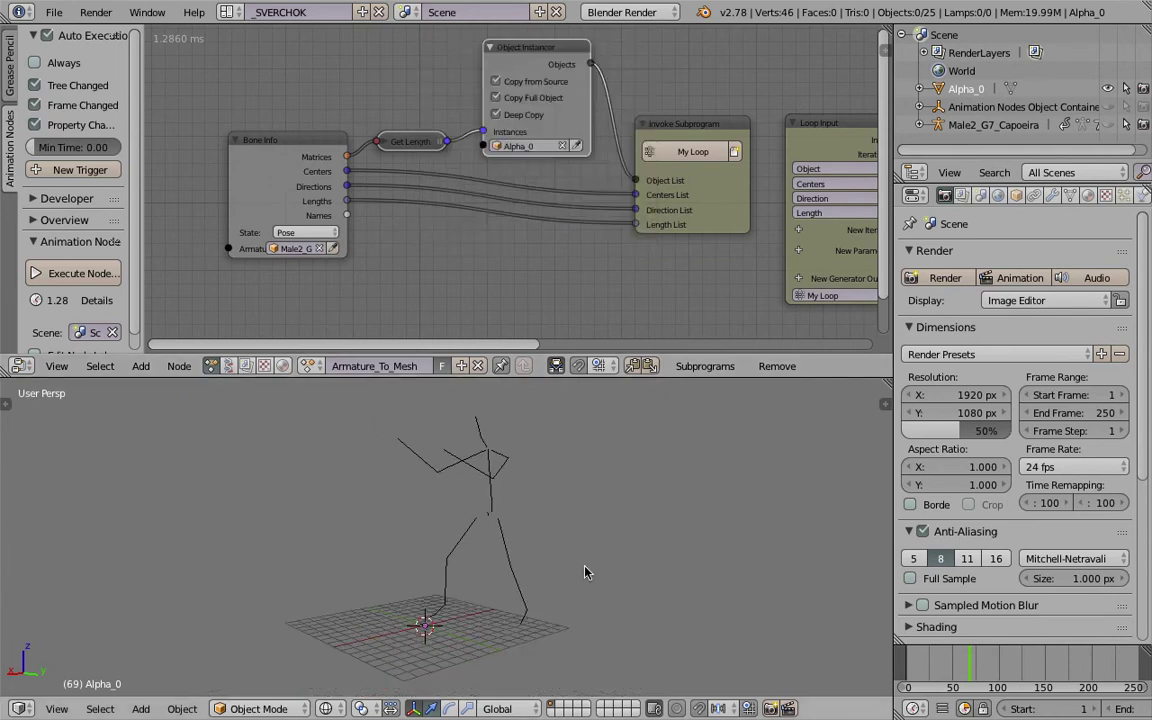
Set the animation to frame 36 and check the leg, torso and arm line copies by selecting them
click(930, 657)
mouse_move(930, 657)
mouse_down()
mouse_move(908, 658)
mouse_move(937, 658)
mouse_up()
right_click(500, 540)
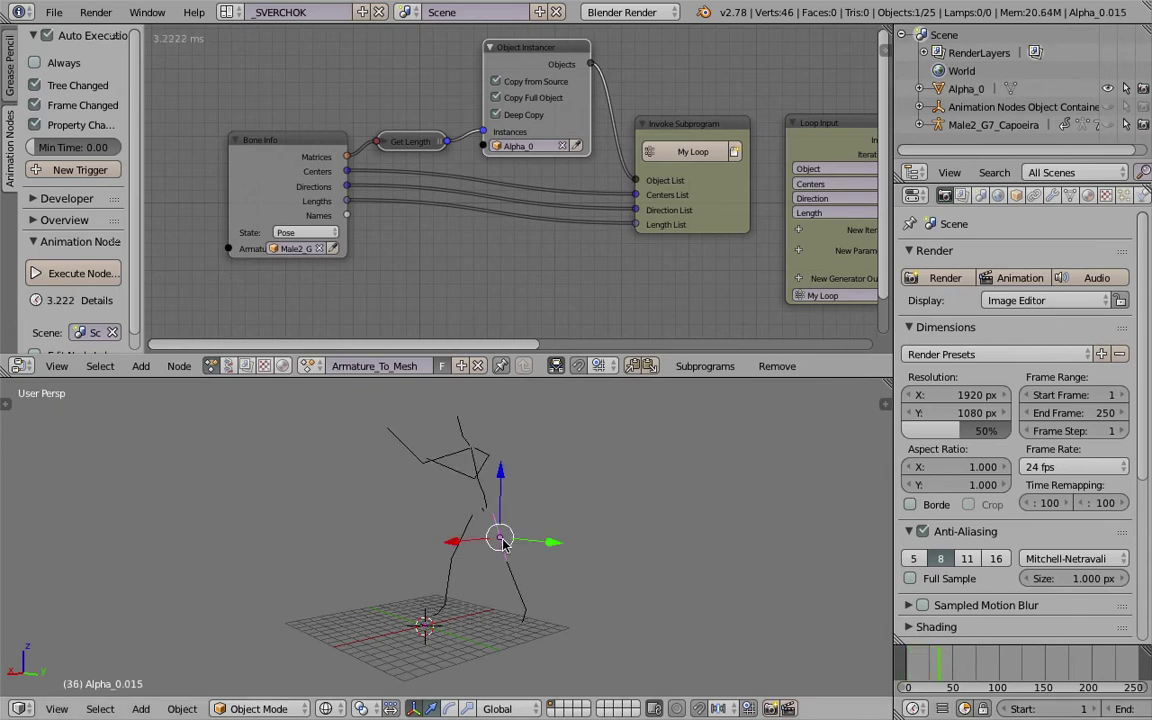
right_click(476, 451)
right_click(462, 447)
right_click(442, 462)
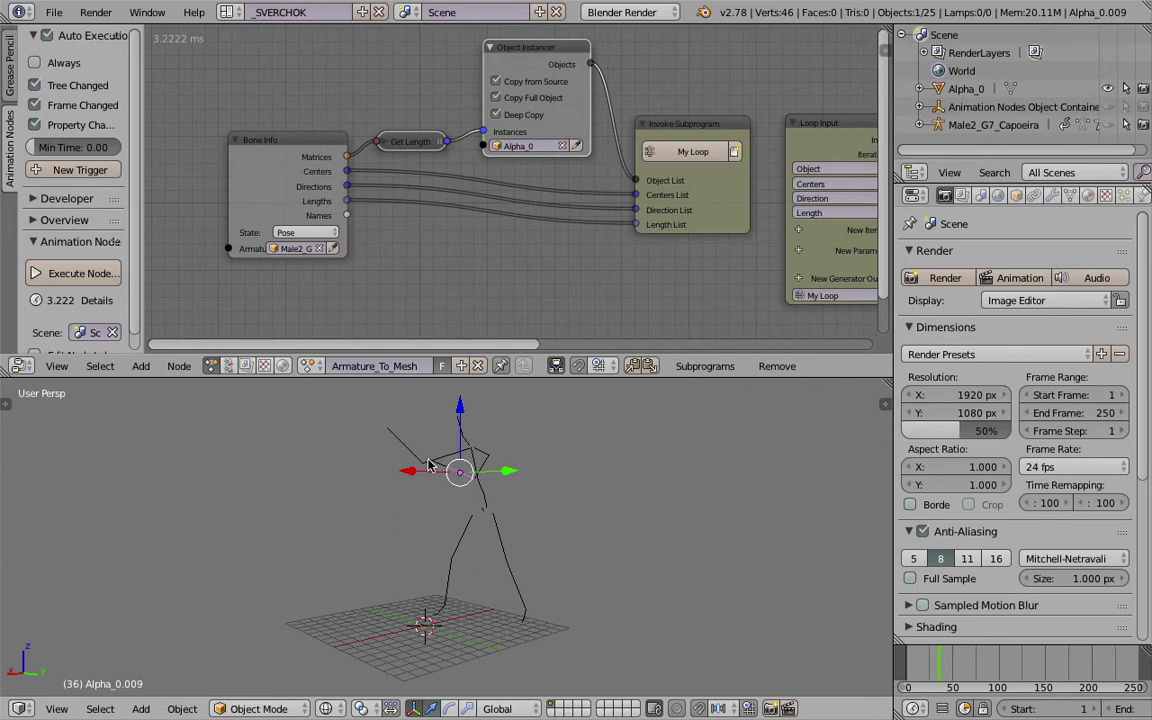
right_click(416, 452)
Deselect all objects, inspect the line figure up close, and save the file
middle_drag(517, 479, 509, 504)
key(a)
key(a)
key(a)
scroll(462, 474, up, 4)
scroll(506, 506, down, 4)
scroll(500, 502, up, 3)
scroll(500, 502, down, 2)
key(super+s)
click(512, 503)
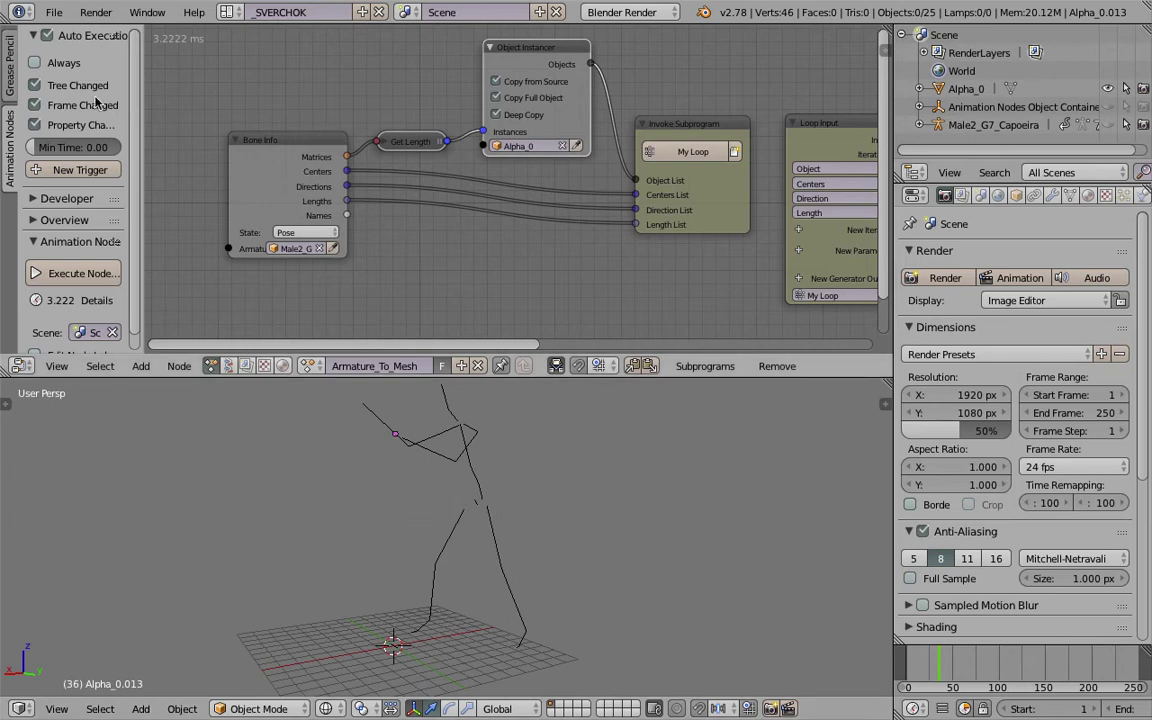
Save the file as a new version named bvh_kick_002.blend on the Desktop
click(54, 13)
click(110, 166)
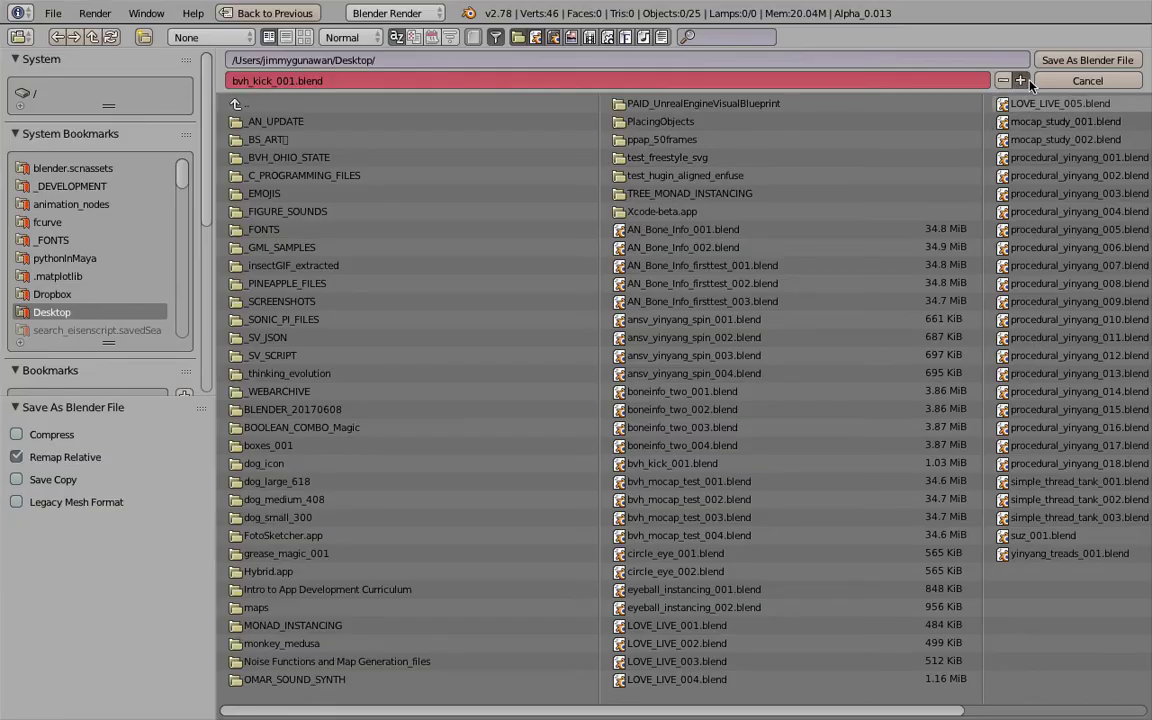
click(1087, 60)
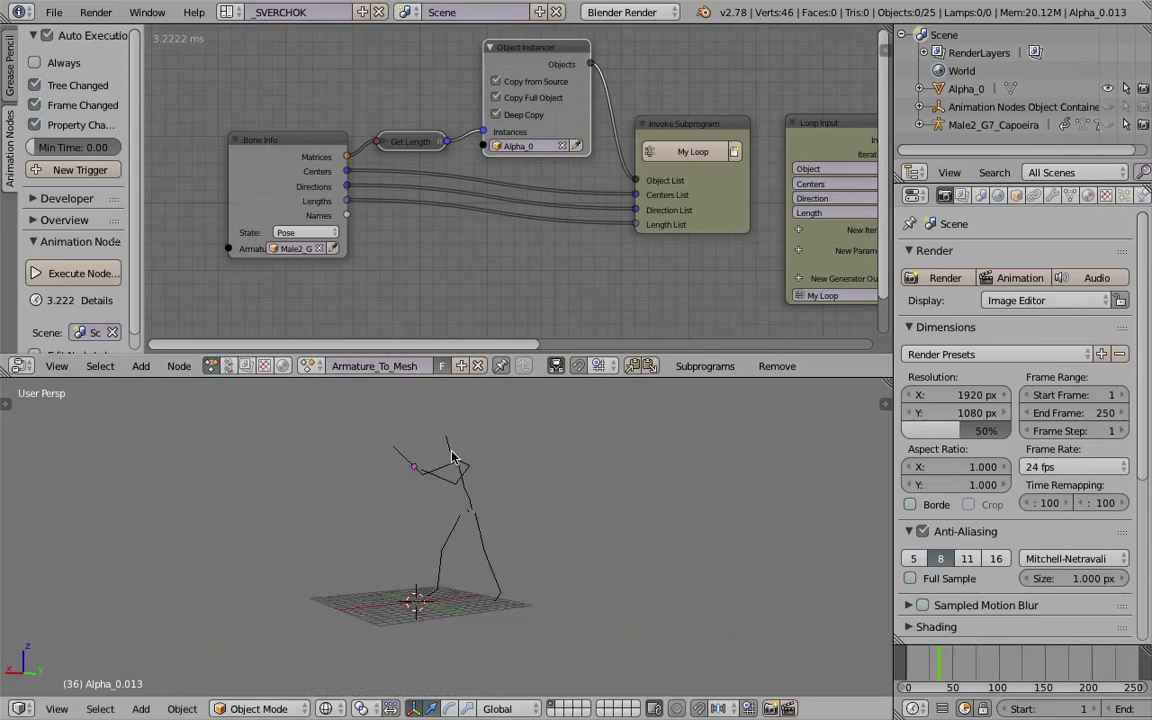
Save the file and add an Object Group Operations node beside the Object Transforms Output node
middle_drag(720, 212, 466, 193)
middle_drag(864, 193, 324, 147)
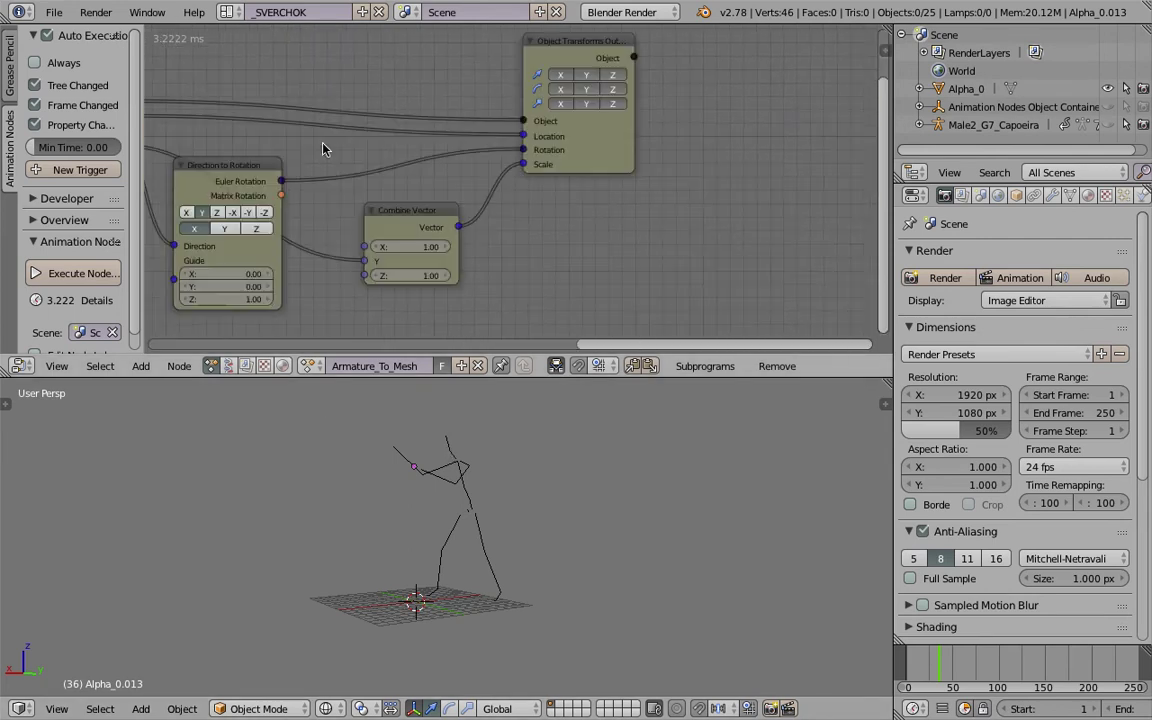
middle_drag(566, 134, 332, 180)
key(ctrl+s)
click(332, 180)
middle_drag(610, 138, 575, 155)
key(ctrl+a)
text(group o)
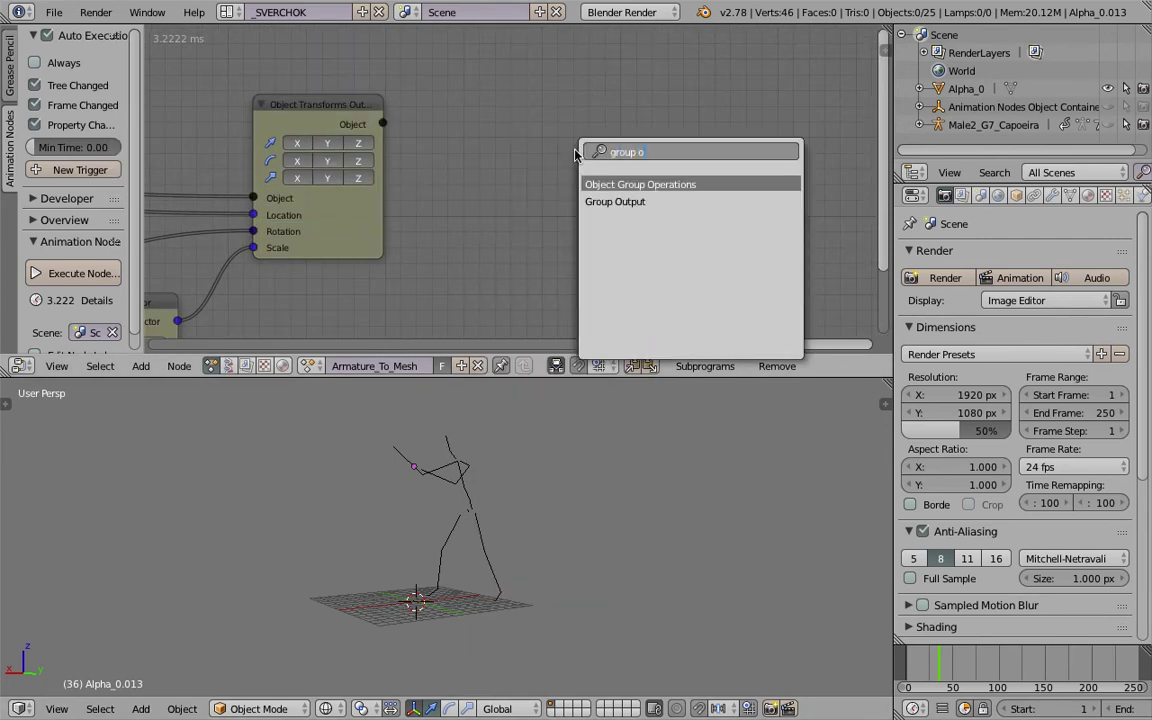
key(Return)
click(519, 140)
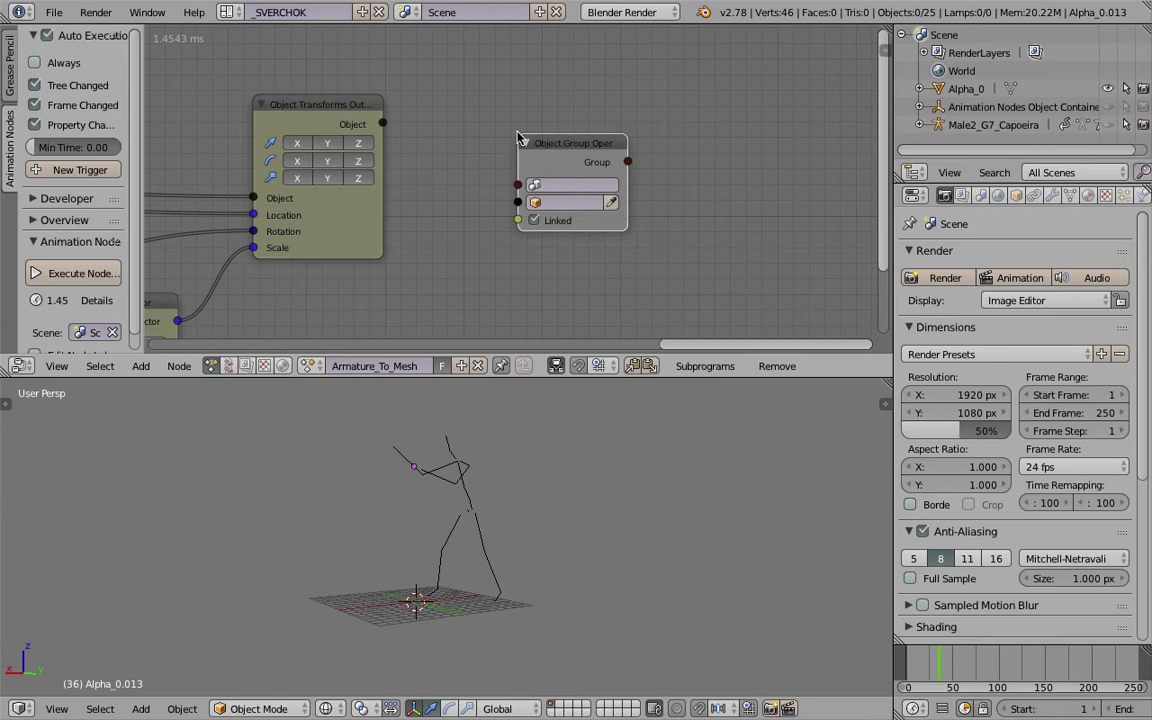
Set the Object Group Operations node's group to Group and feed it the Object output of Object Transforms Output
right_click(442, 449)
scroll(490, 447, up, 4)
shift+middle_drag(490, 448, 522, 535)
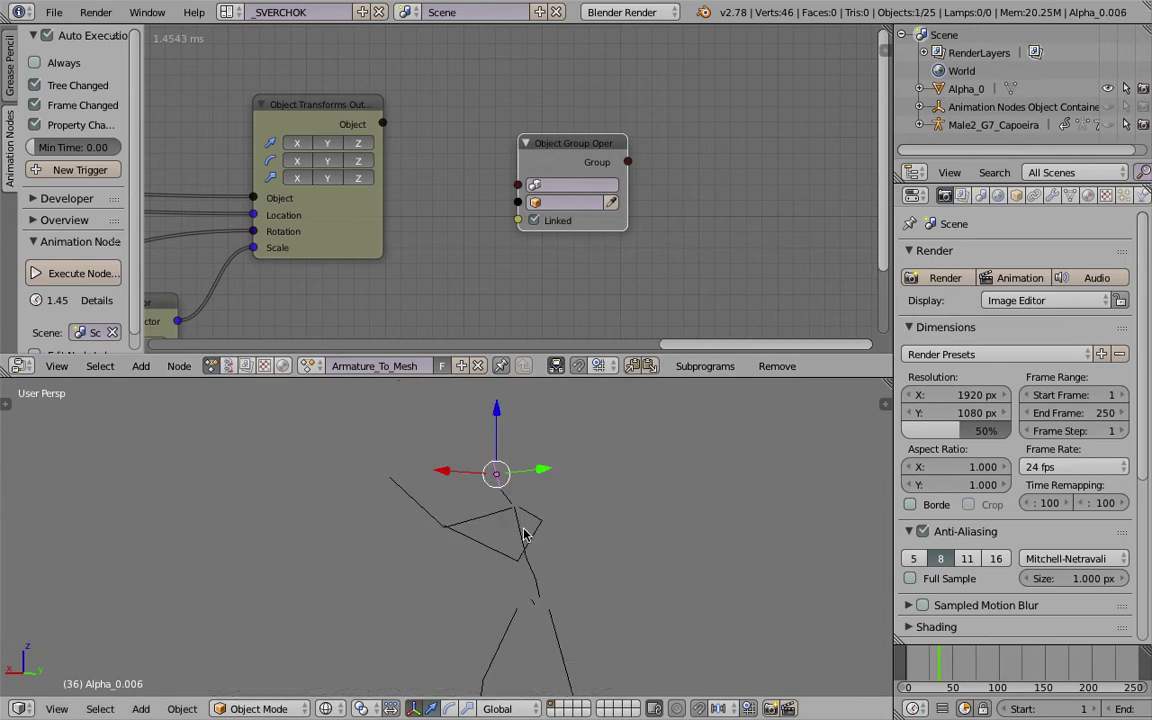
click(551, 190)
click(535, 206)
drag(382, 124, 517, 202)
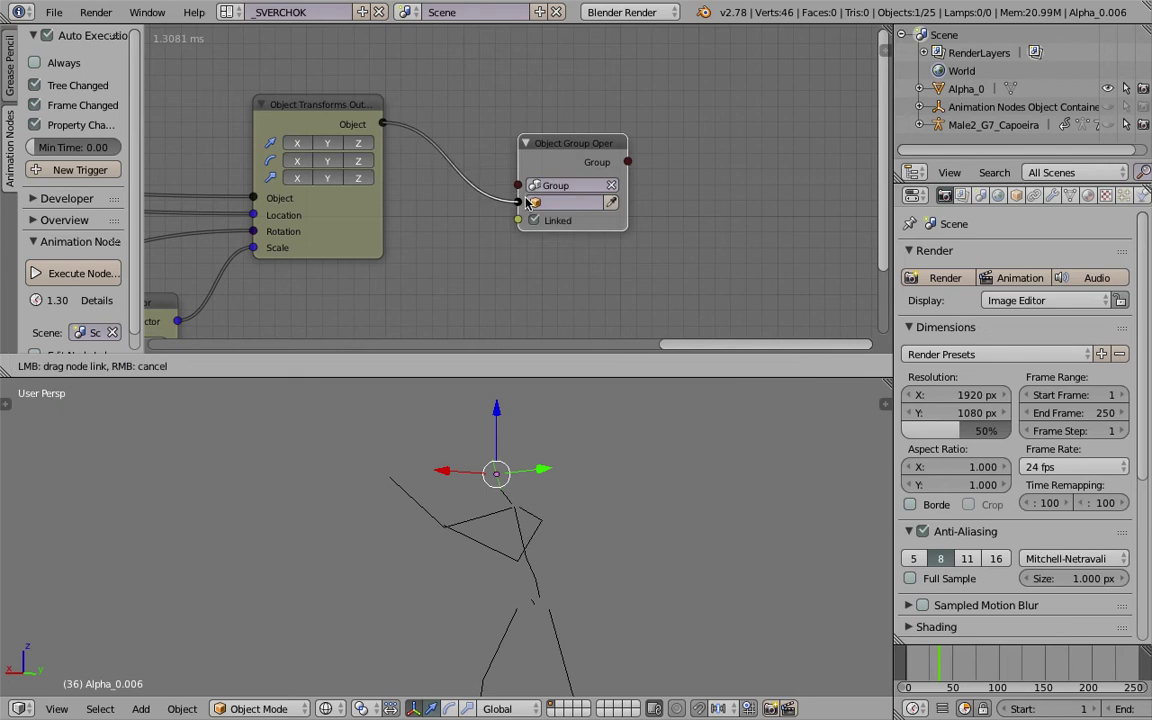
middle_drag(517, 202, 734, 178)
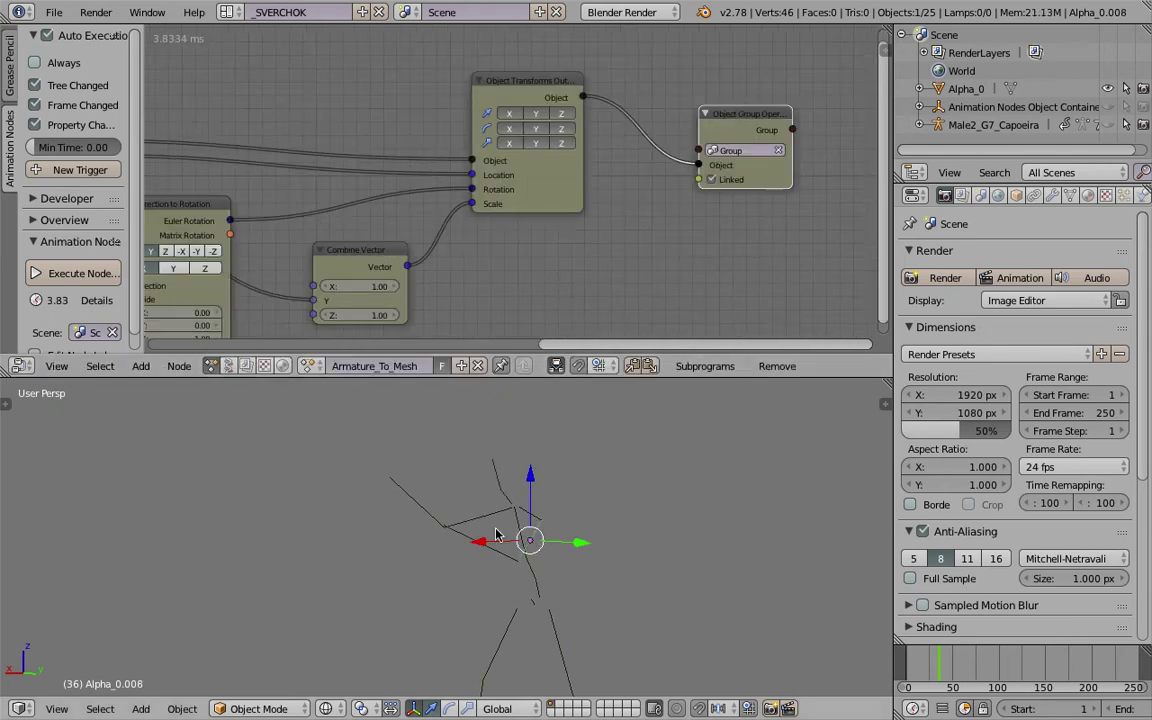
Bring the whole line figure into view and save over bvh_kick_002.blend
shift+middle_drag(561, 540, 523, 504)
scroll(532, 511, down, 3)
key(ctrl+s)
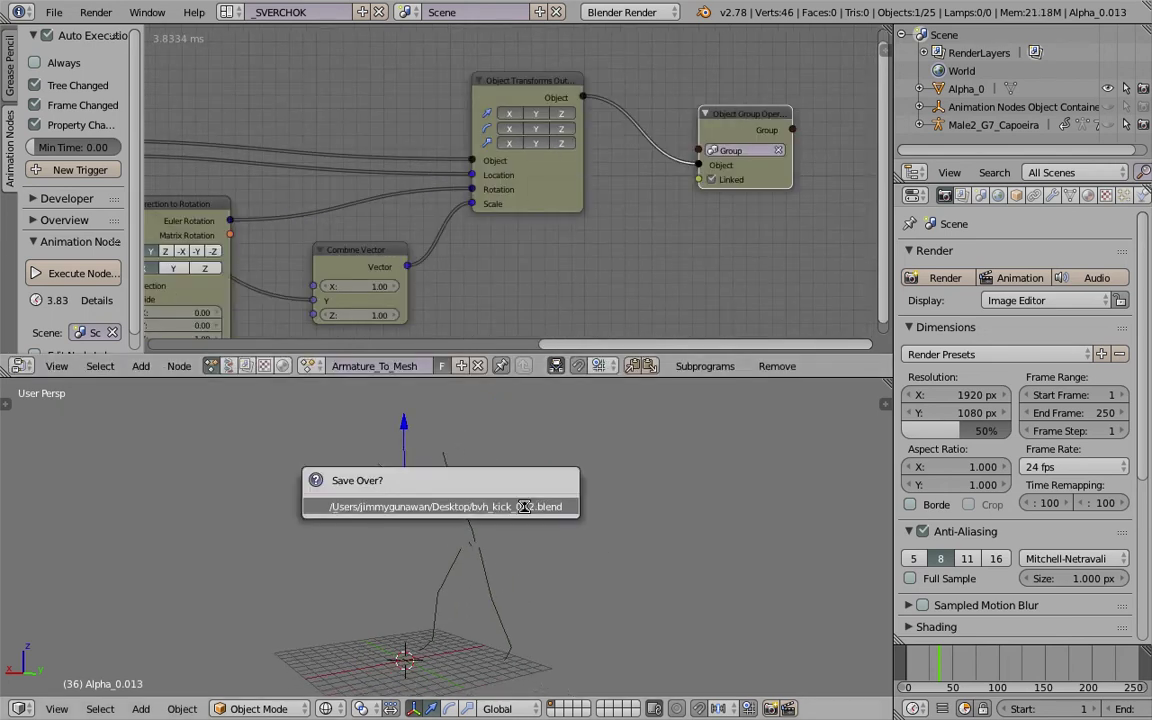
click(523, 505)
Switch the node editor to Sverchok, create a new empty node tree and save the file
click(229, 366)
click(384, 366)
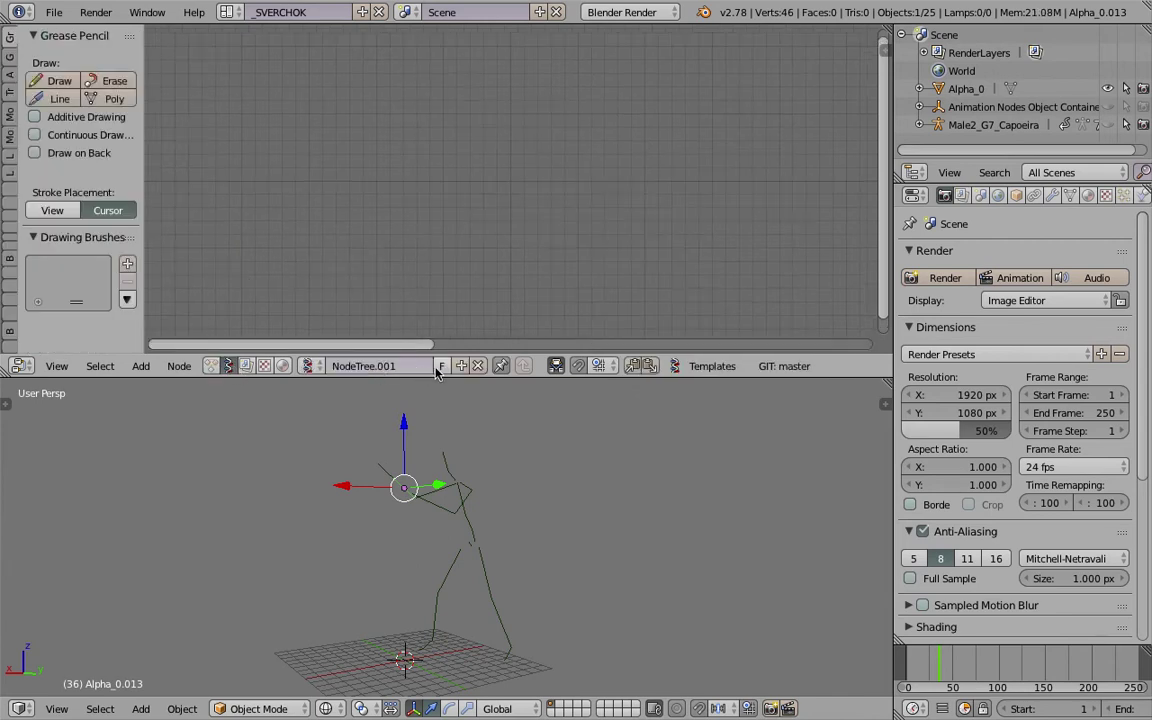
key(ctrl+s)
click(428, 246)
Add an Objects in mk3 node and load the members of Group into it
key(shift+a)
click(366, 148)
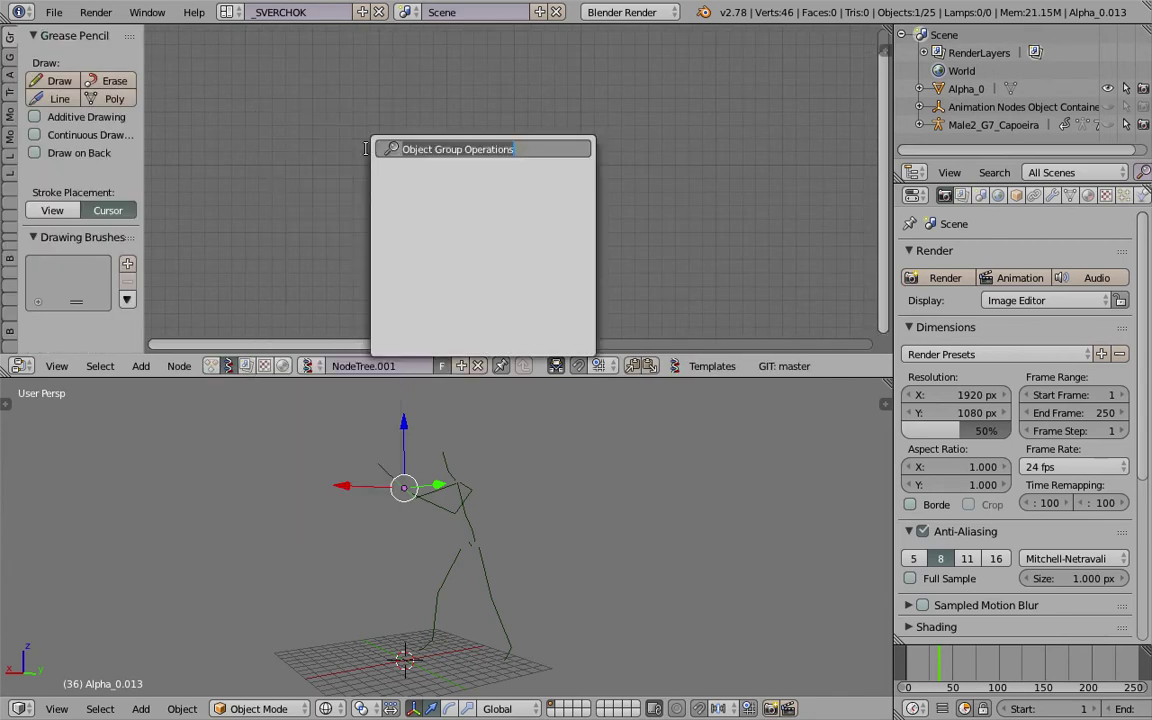
text(object)
key(Return)
click(368, 149)
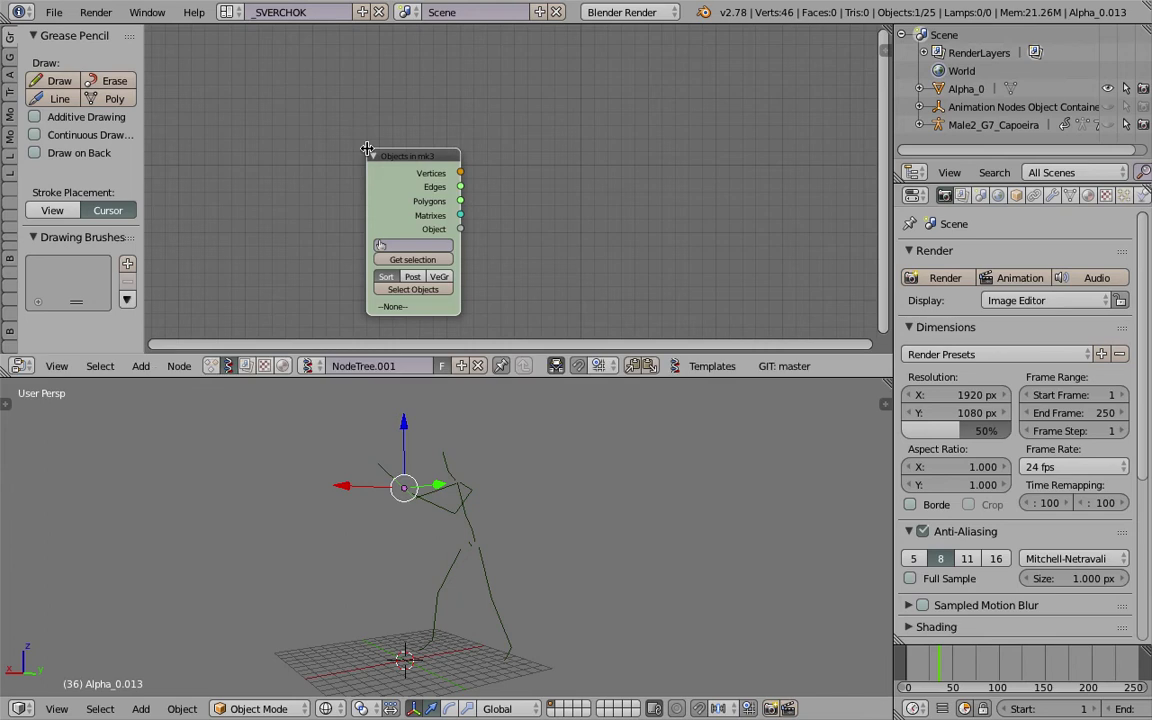
click(431, 247)
click(412, 267)
middle_drag(535, 234, 512, 208)
click(429, 229)
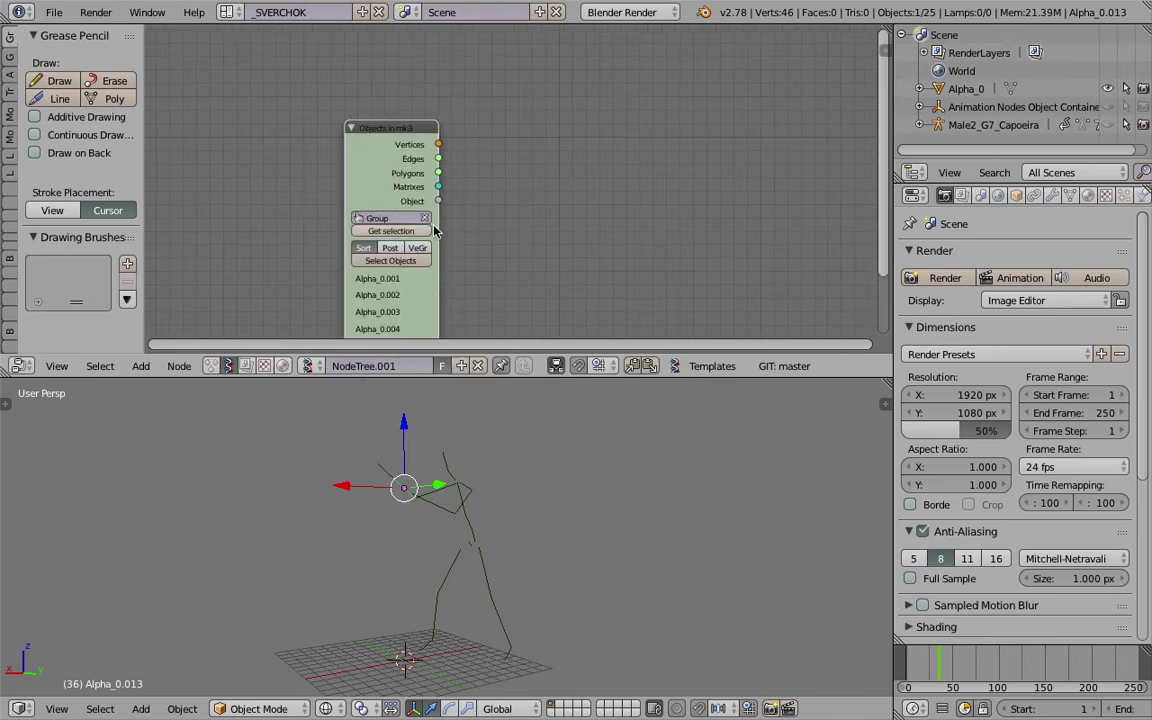
Add a Viewer BMesh node at some distance from the Objects in mk3 node
middle_drag(605, 214, 555, 154)
scroll(440, 264, down, 1)
middle_drag(426, 226, 376, 217)
key(alt+space)
text(viewr b)
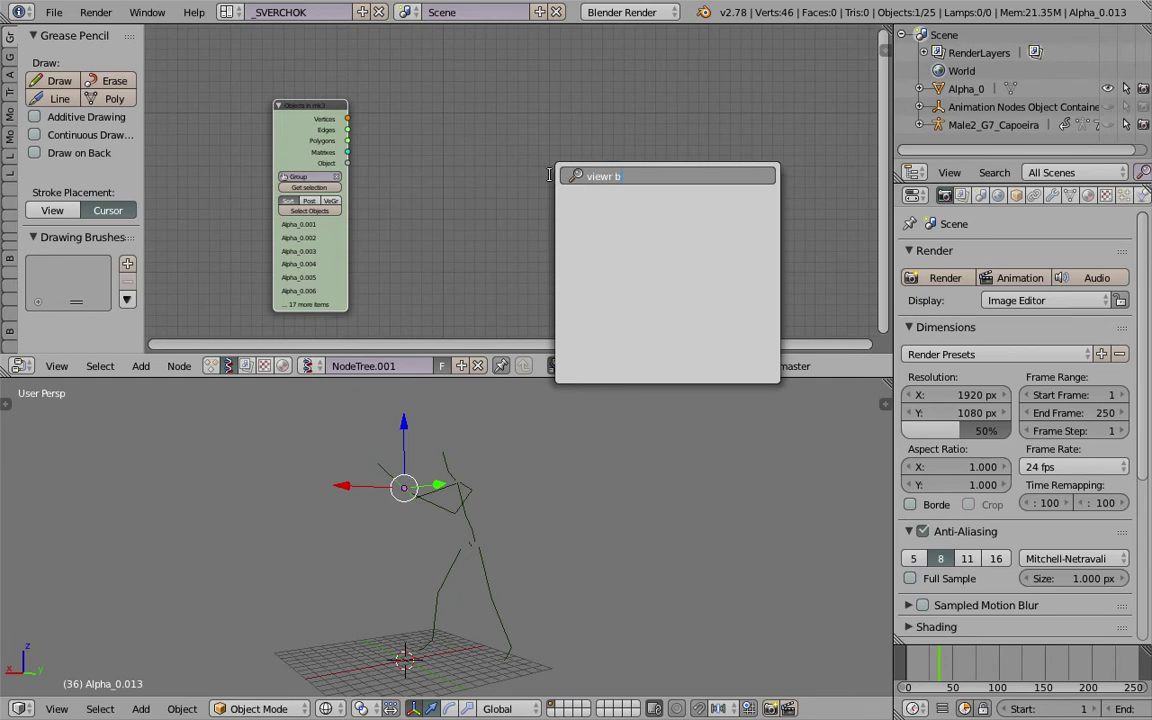
key(BackSpace)
key(BackSpace)
key(BackSpace)
text(er b)
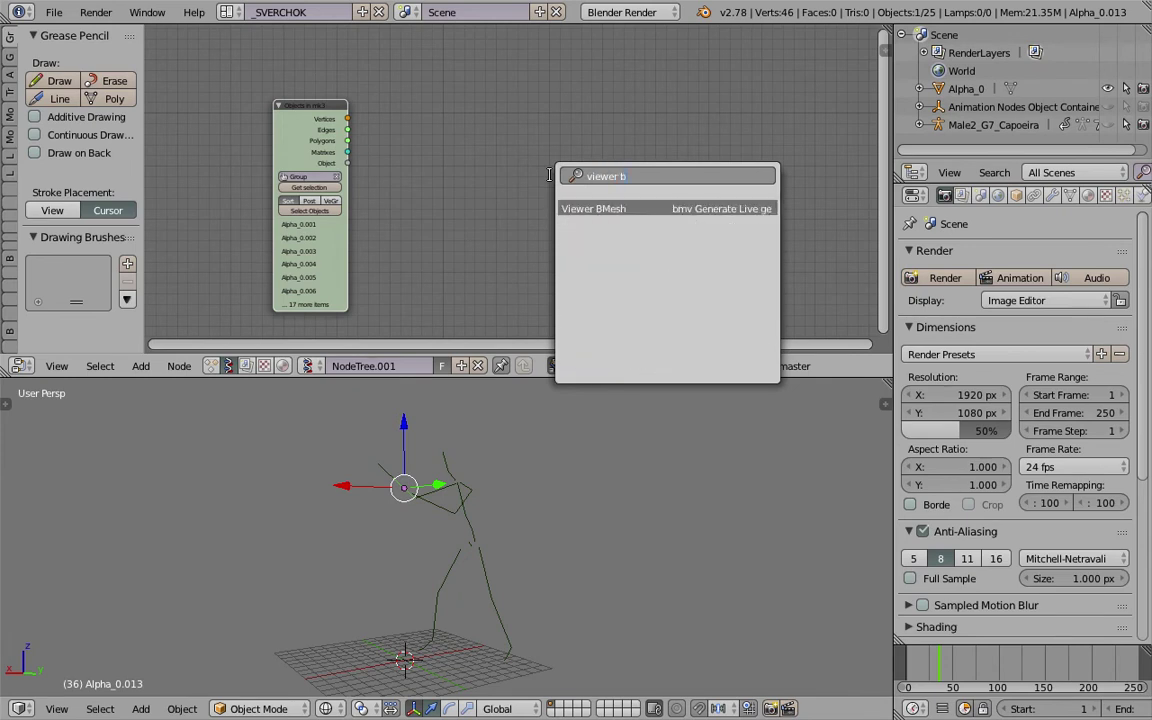
key(Return)
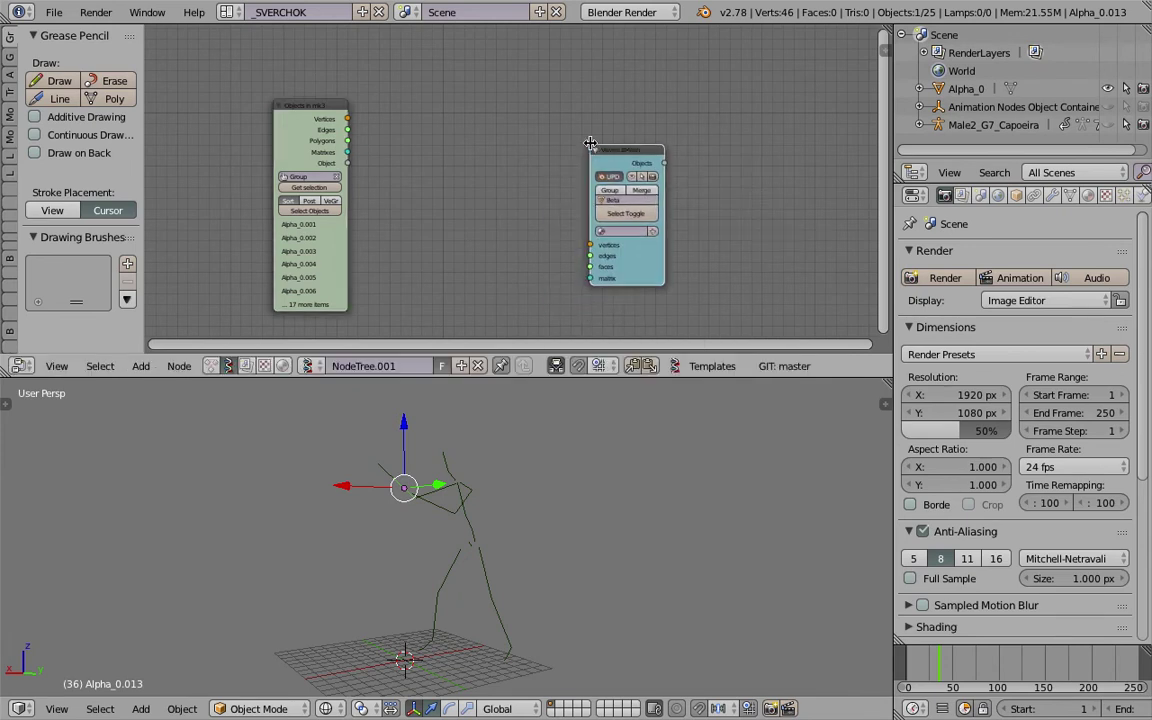
click(590, 143)
Reposition the Viewer BMesh node level with the Objects in mk3 node and save the file
scroll(592, 145, up, 3)
drag(637, 159, 684, 103)
key(ctrl+s)
click(684, 103)
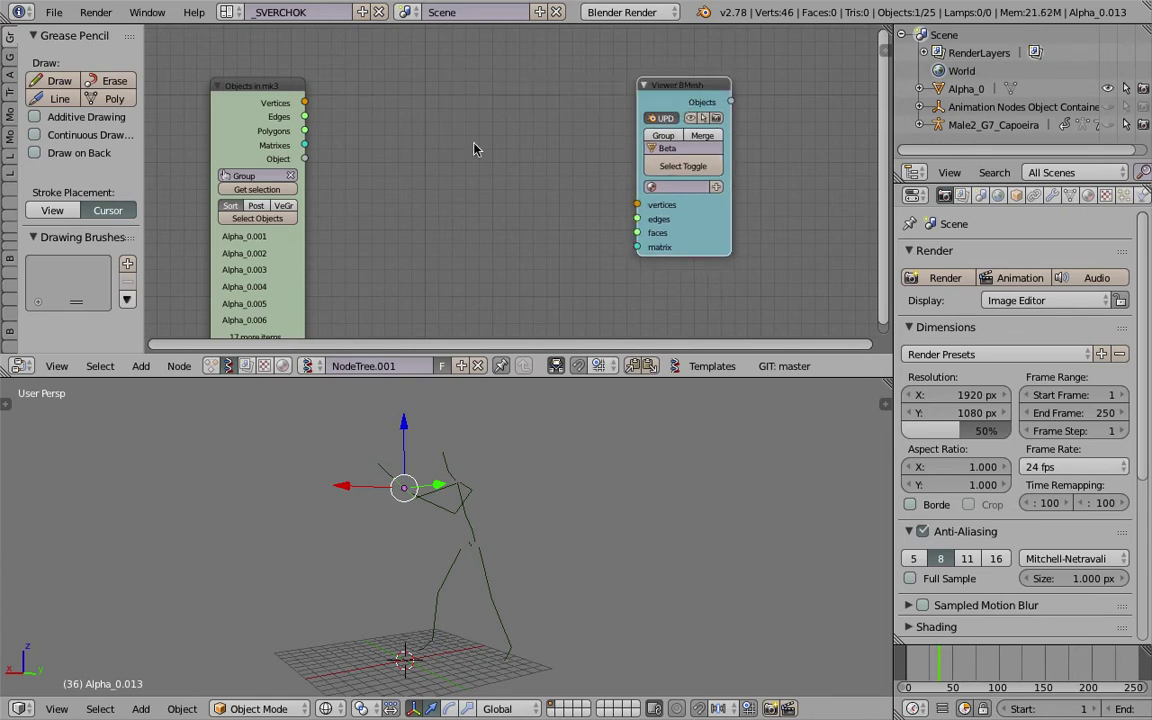
Add a Polyline Viewer MK1 node and place it directly below the Viewer BMesh node
scroll(470, 145, down, 1)
scroll(548, 443, down, 1)
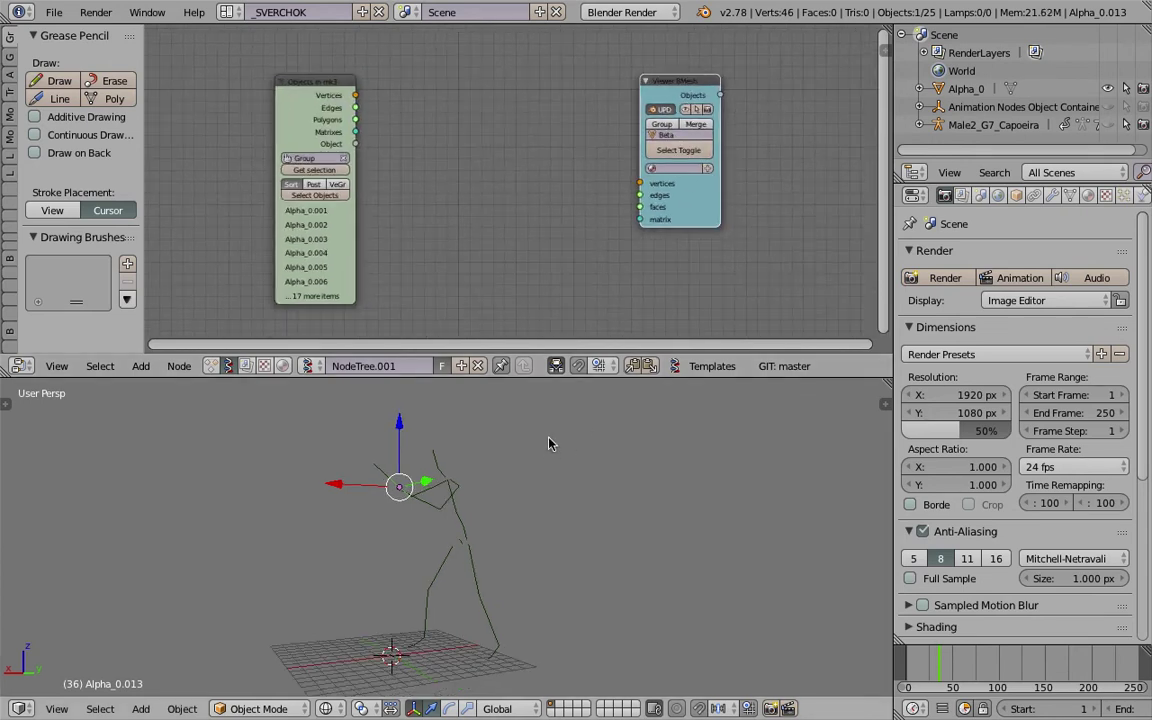
drag(699, 211, 664, 205)
middle_drag(681, 212, 649, 199)
key(alt+space)
text(bmes)
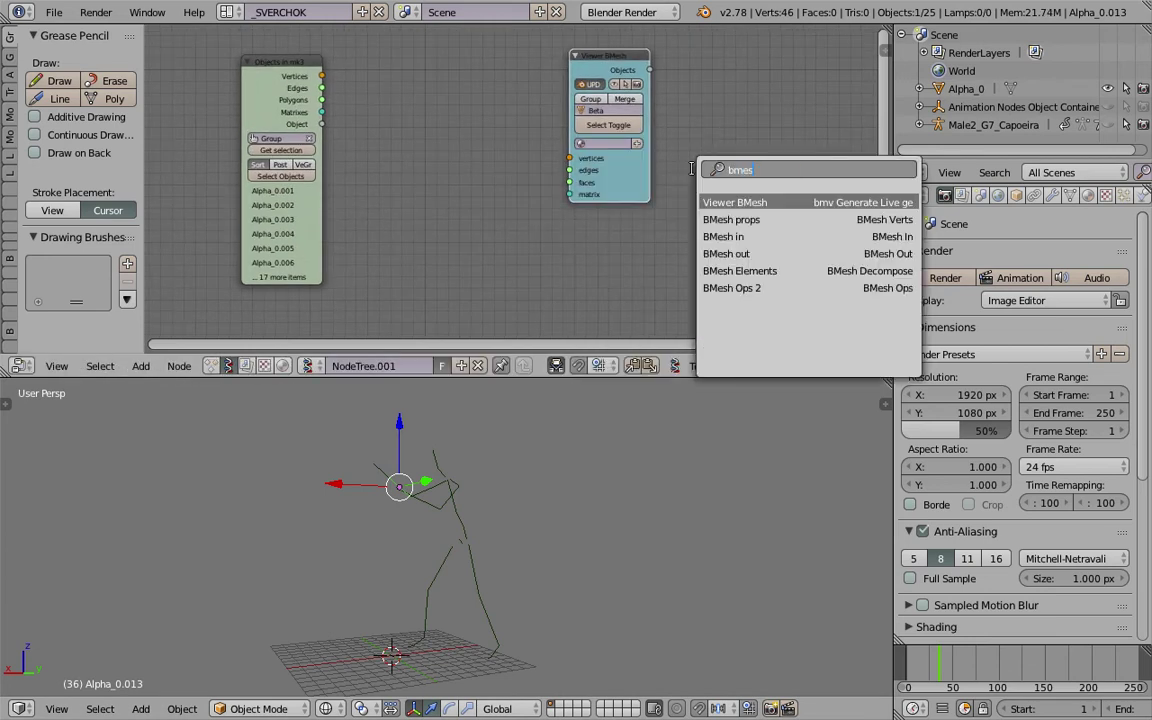
text(polyline)
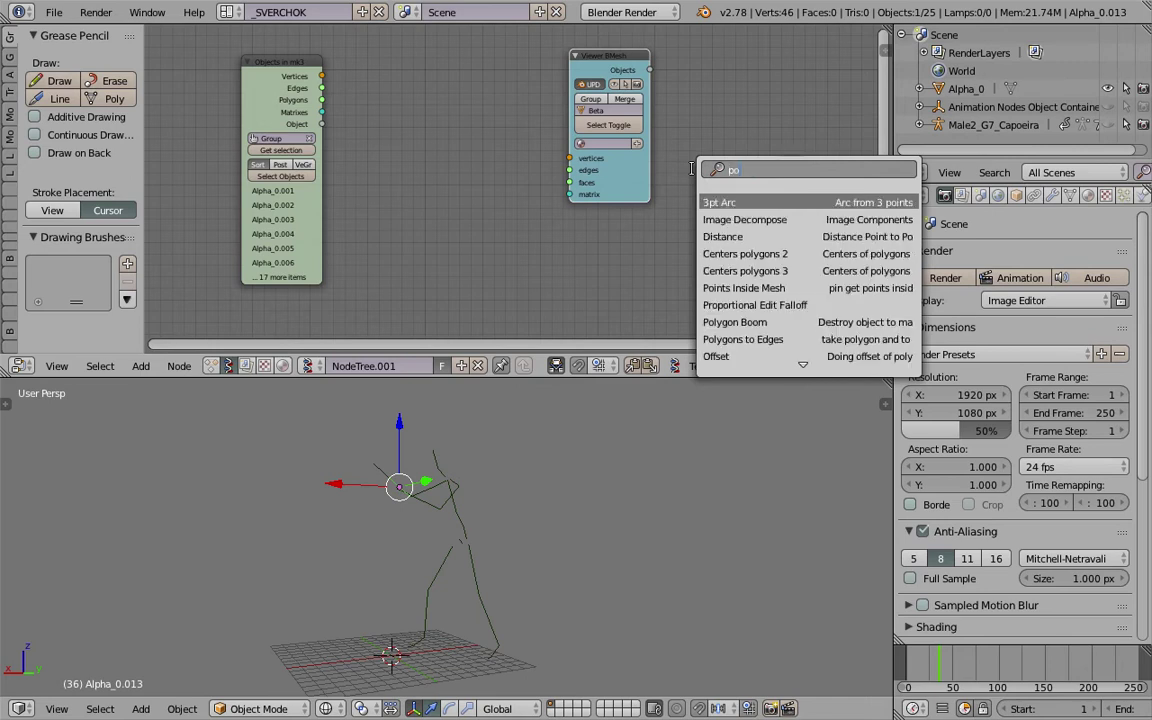
key(Return)
click(685, 161)
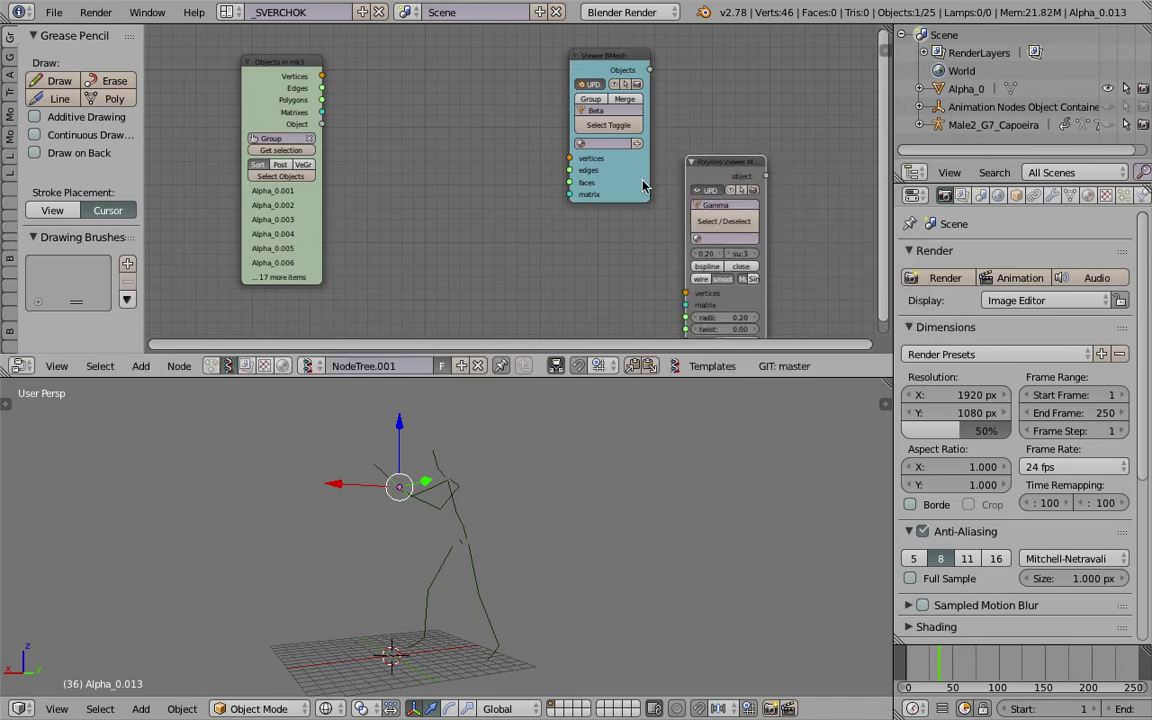
drag(648, 150, 637, 148)
drag(716, 162, 611, 218)
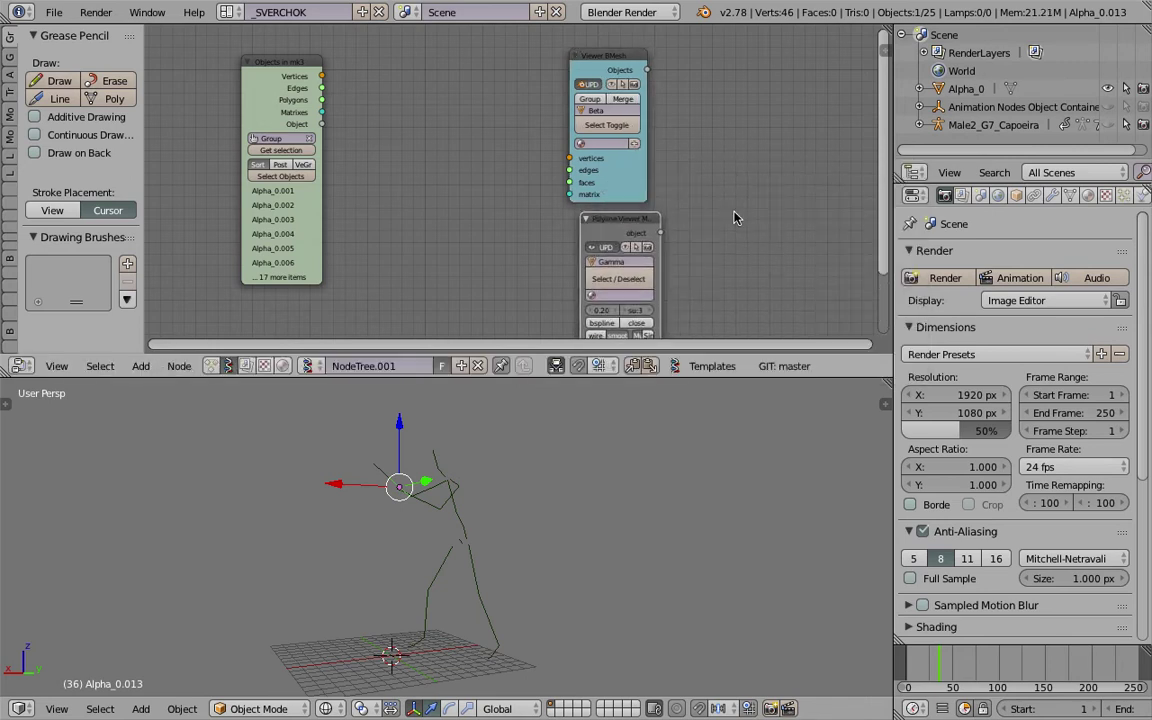
Enlarge the node editor in height and width to make more room for the nodes
middle_drag(735, 216, 748, 201)
drag(801, 376, 805, 405)
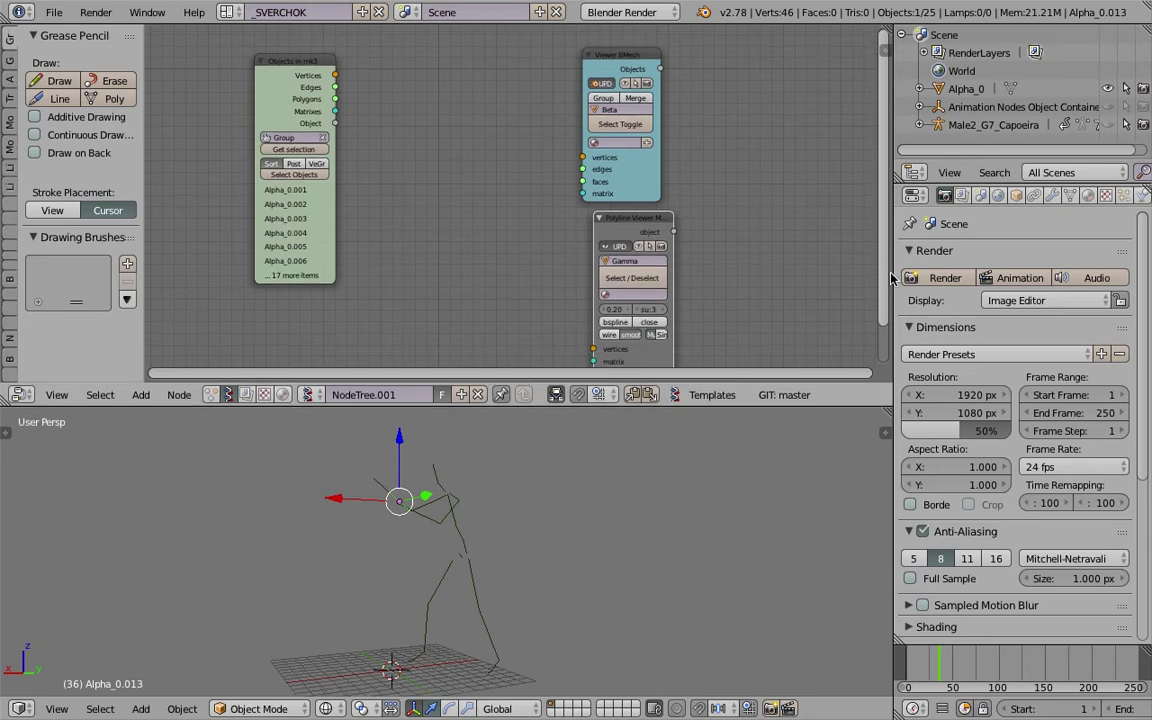
drag(893, 279, 970, 279)
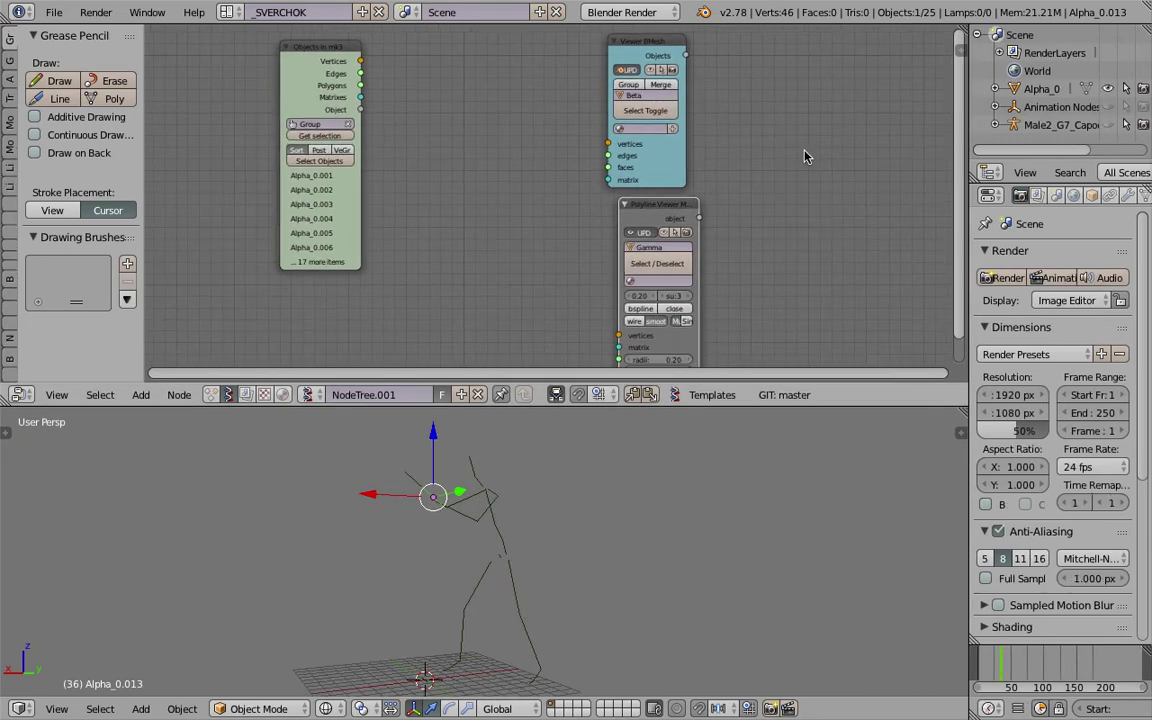
key(shift+a)
click(805, 154)
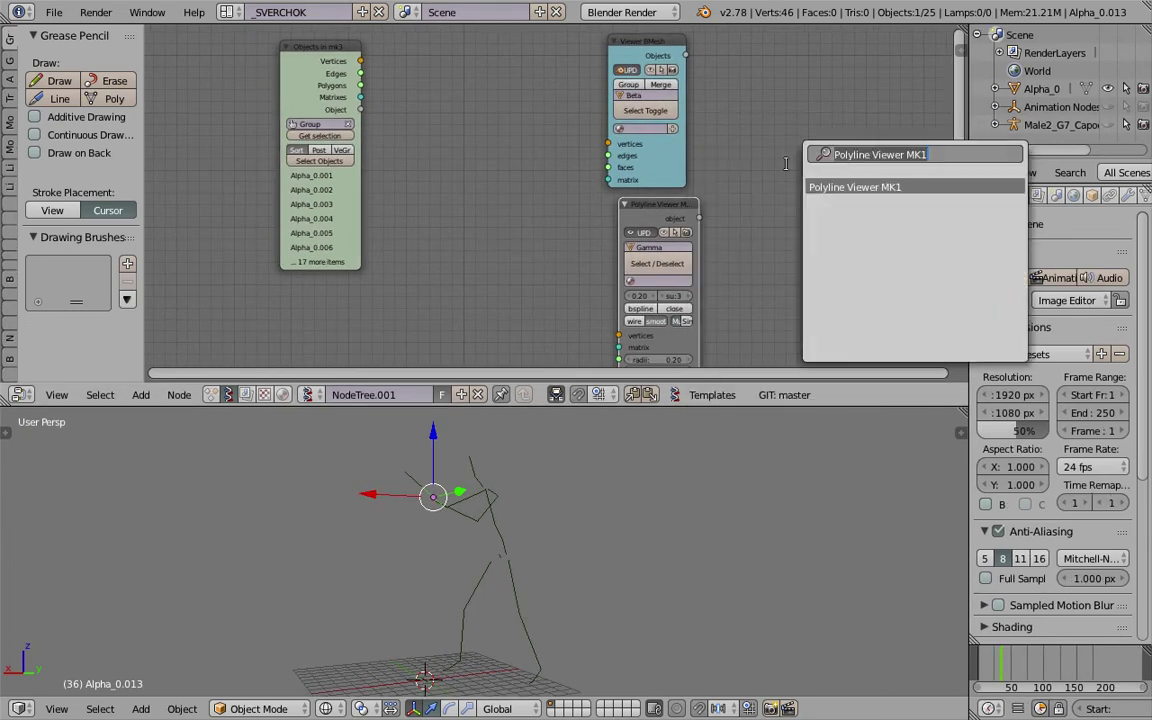
middle_drag(621, 188, 633, 176)
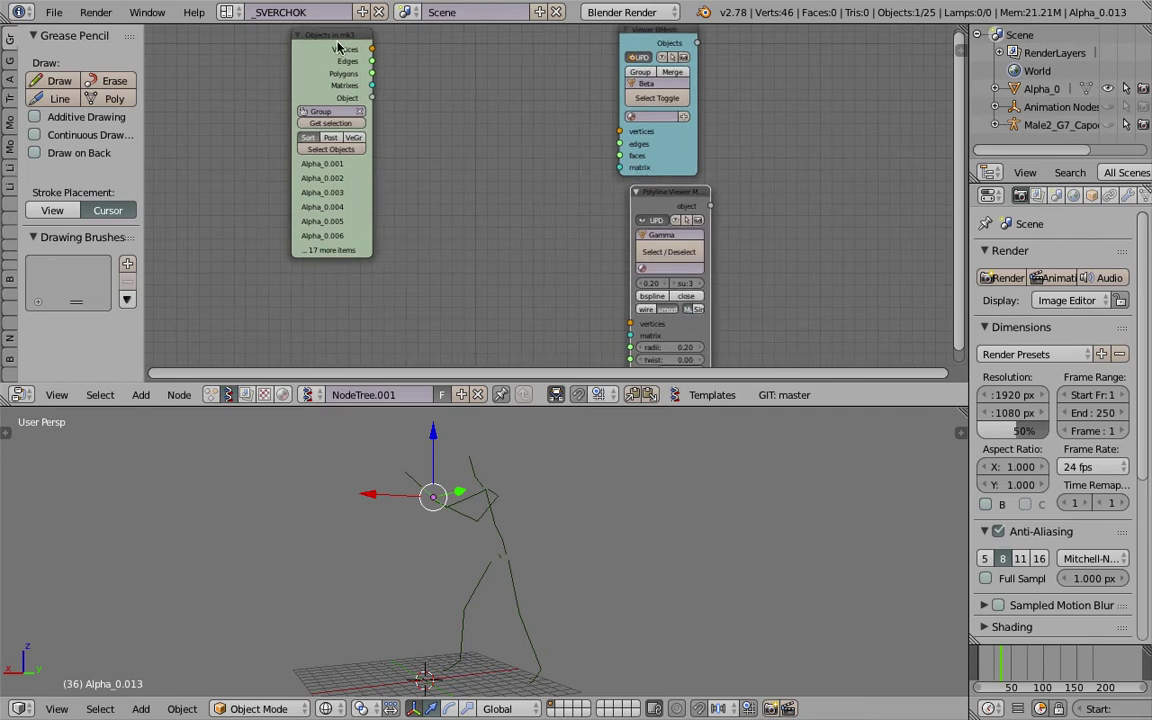
Rearrange the nodes, moving Viewer BMesh up and away from the Polyline Viewer MK1 node
drag(338, 47, 558, 217)
scroll(437, 133, up, 1)
drag(686, 177, 762, 110)
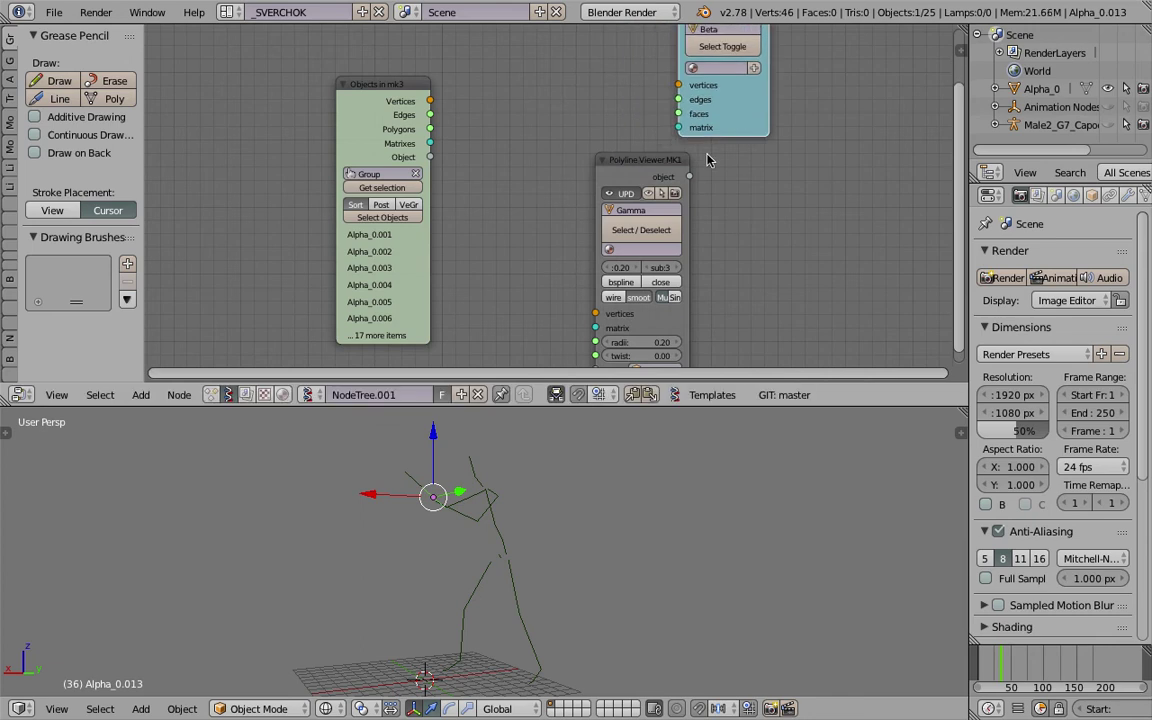
Widen the Polyline Viewer MK1 node and switch its object mode to Single
scroll(700, 200, up, 2)
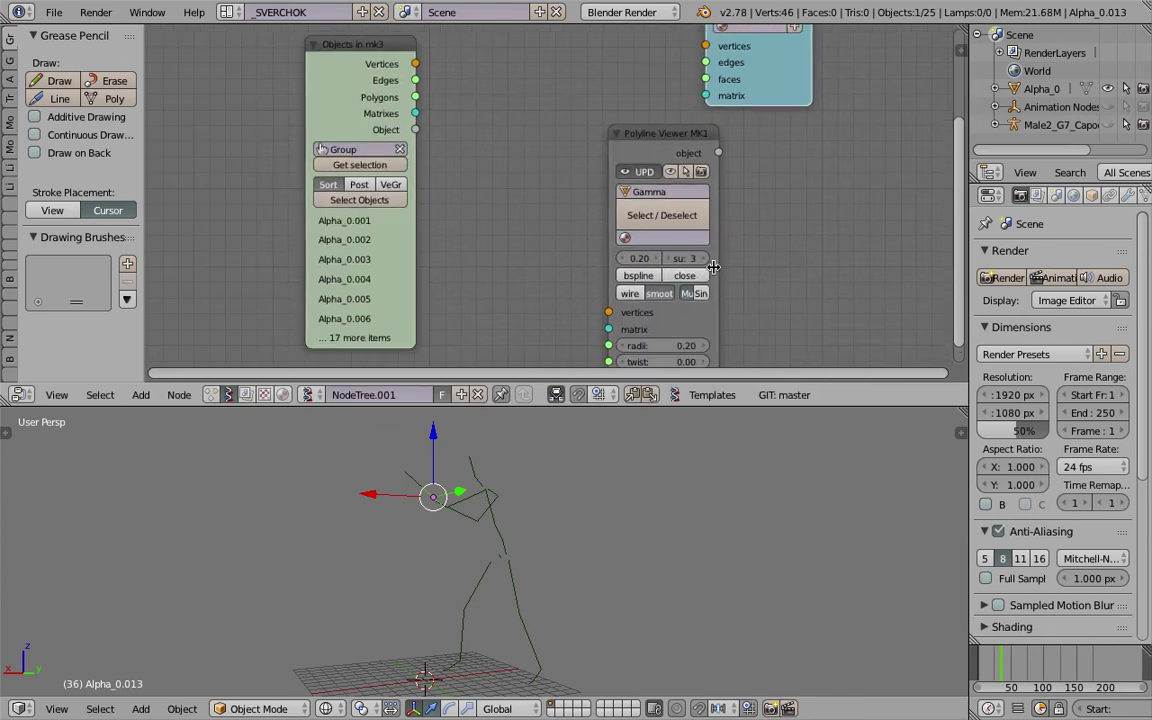
drag(713, 267, 785, 267)
click(716, 293)
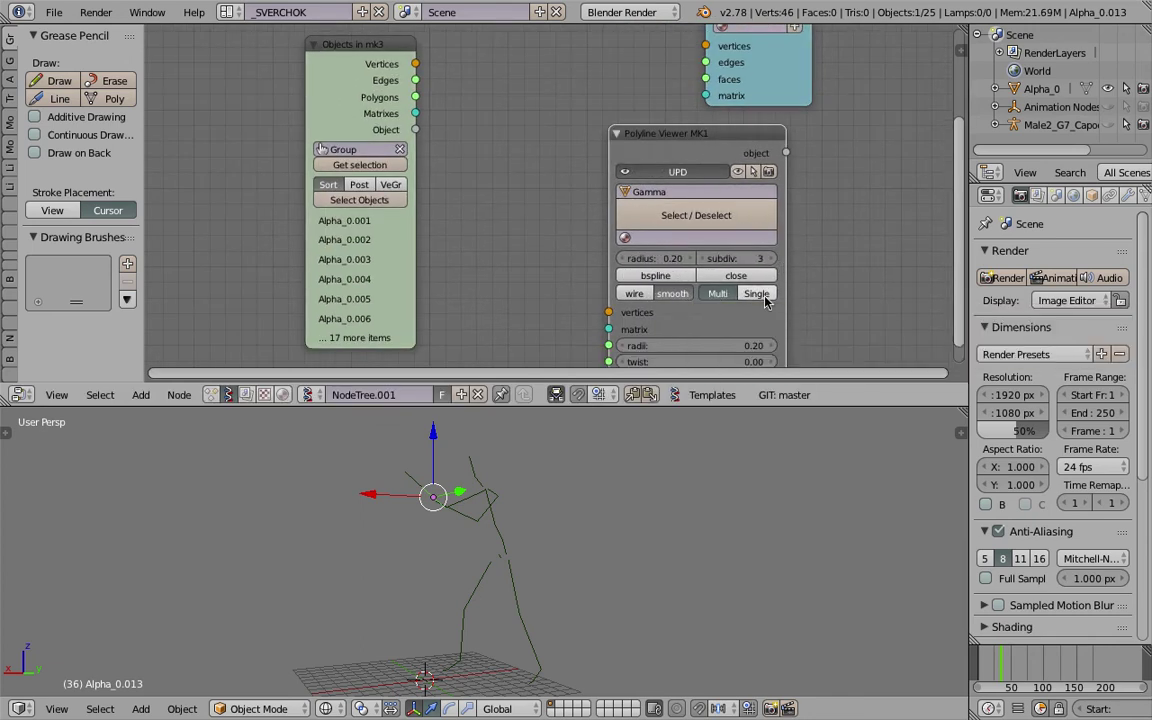
click(760, 295)
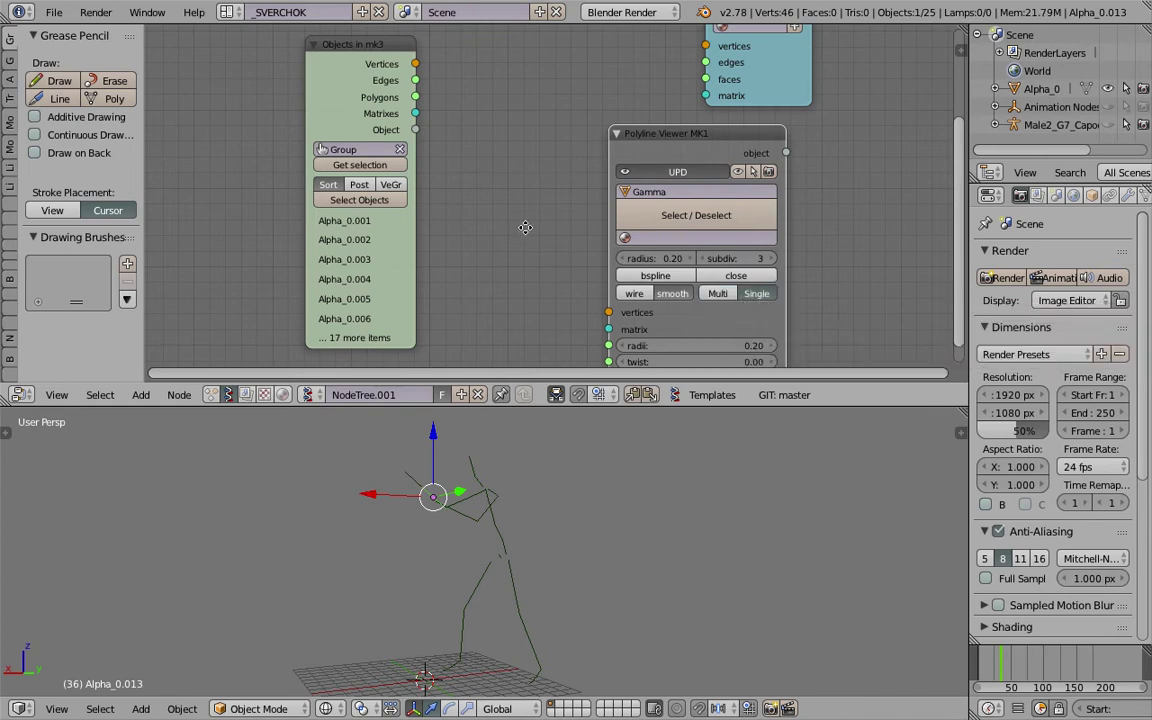
Link the Vertices output of Objects in mk3 to the Polyline Viewer's vertices and set radii to 1.73
scroll(470, 190, down, 3)
drag(421, 72, 609, 287)
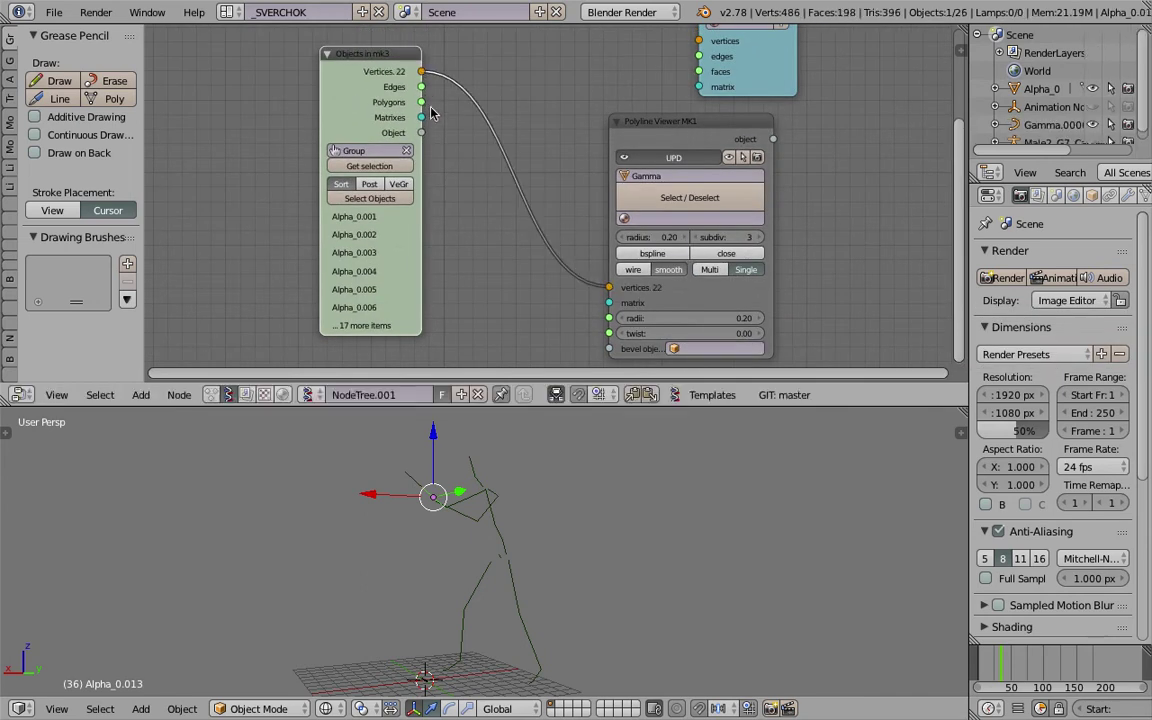
middle_drag(674, 313, 660, 287)
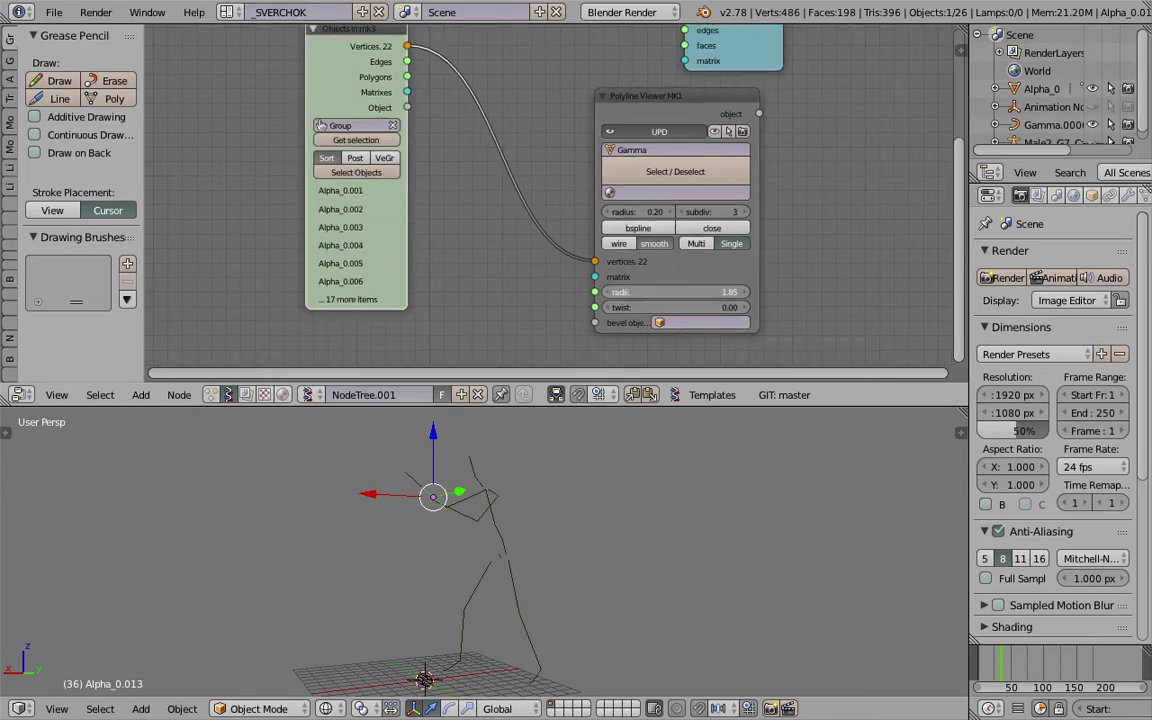
Move Objects in mk3 further from the viewer and insert a Matrix Apply (verts) node into the vertices link
drag(348, 37, 288, 60)
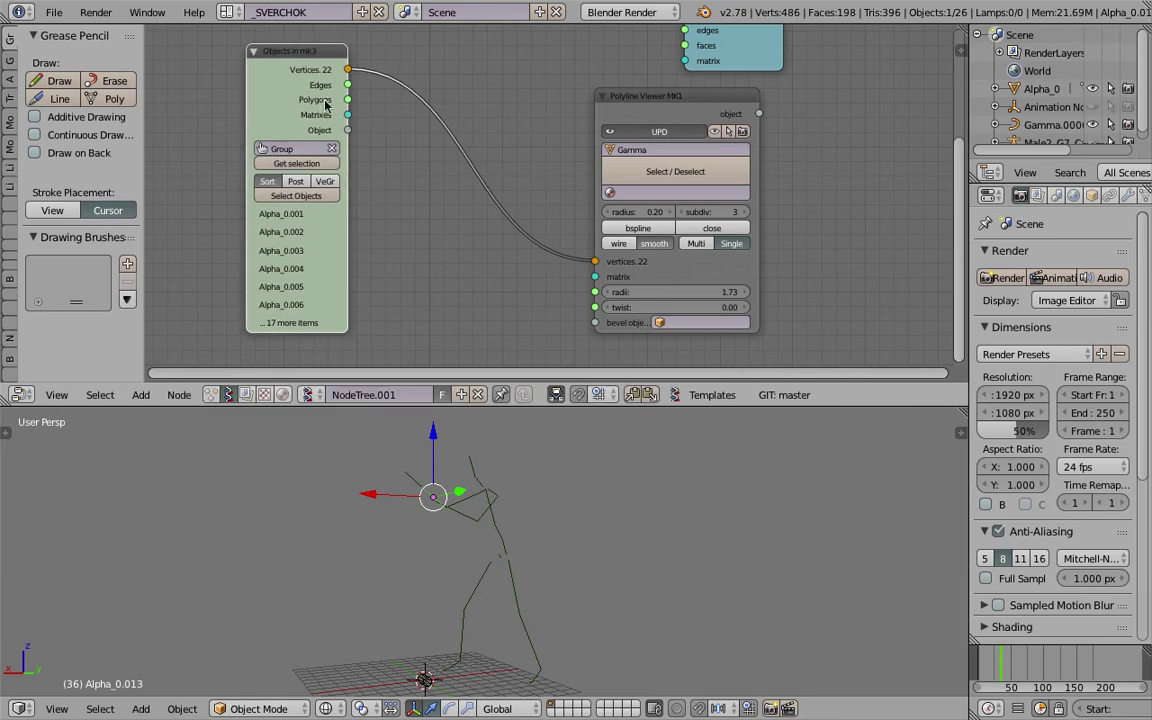
key(space)
text(appl)
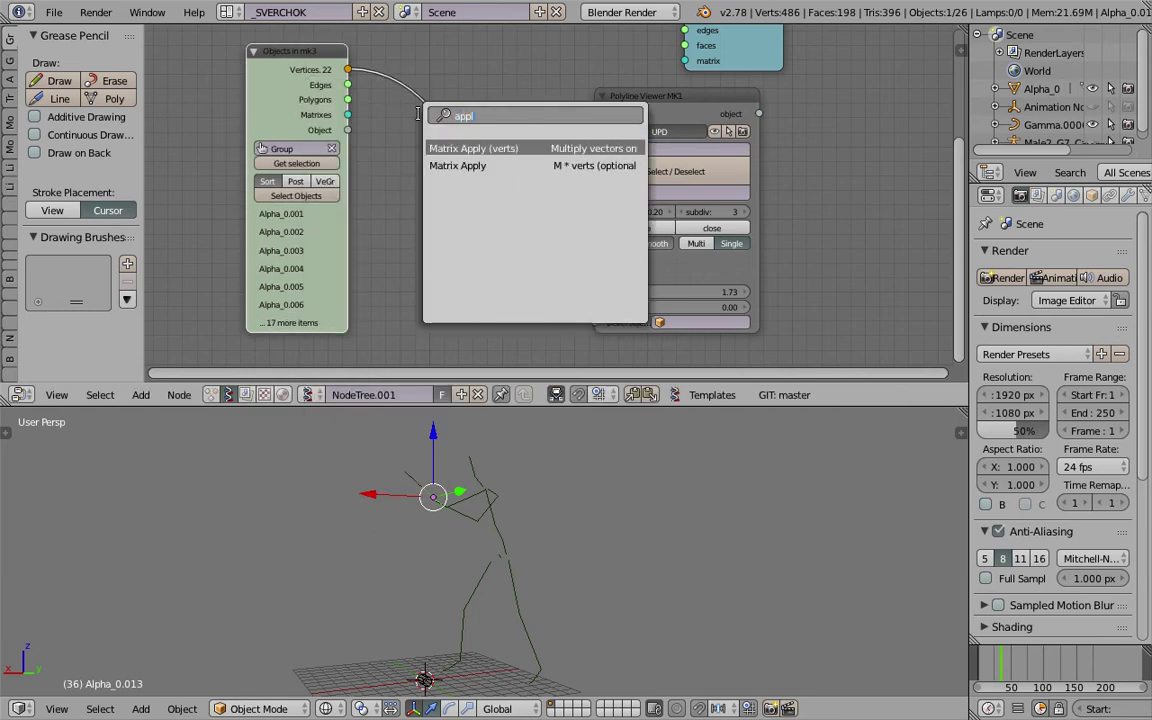
key(Return)
click(408, 123)
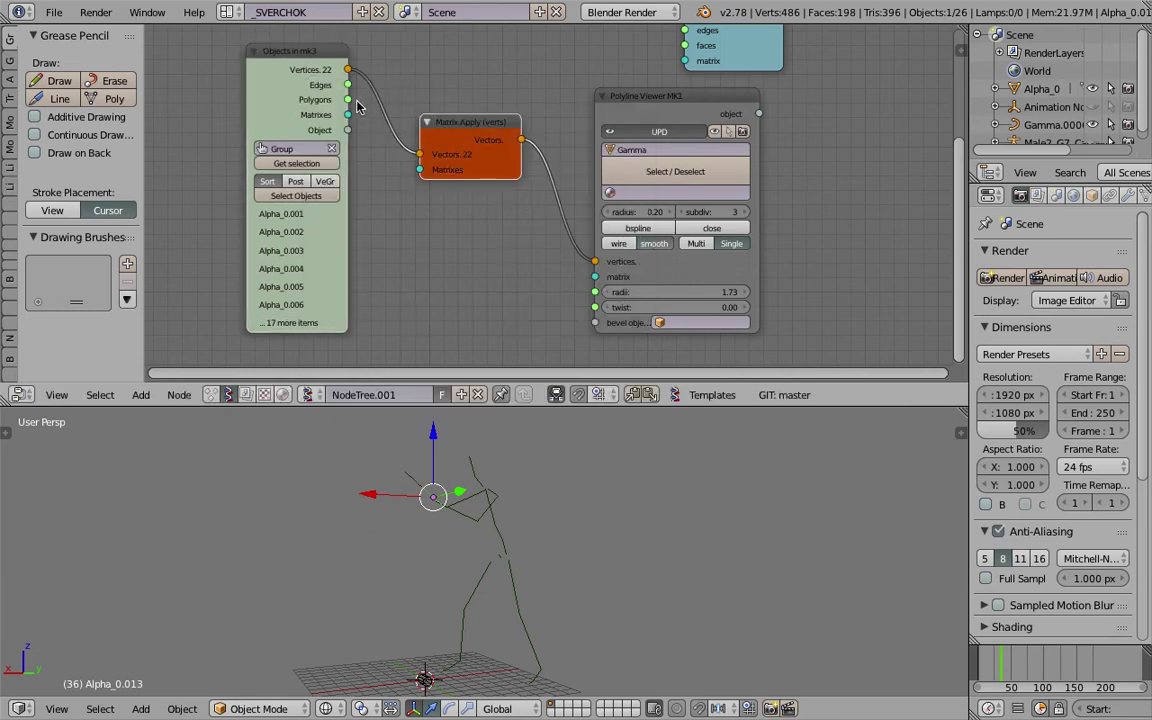
Link the Matrixes output of Objects in mk3 to the Matrix Apply (verts) node and save the file over itself
drag(348, 114, 421, 172)
middle_drag(540, 535, 609, 553)
key(ctrl+s)
click(625, 555)
middle_drag(680, 562, 645, 568)
key(ctrl+s)
click(643, 566)
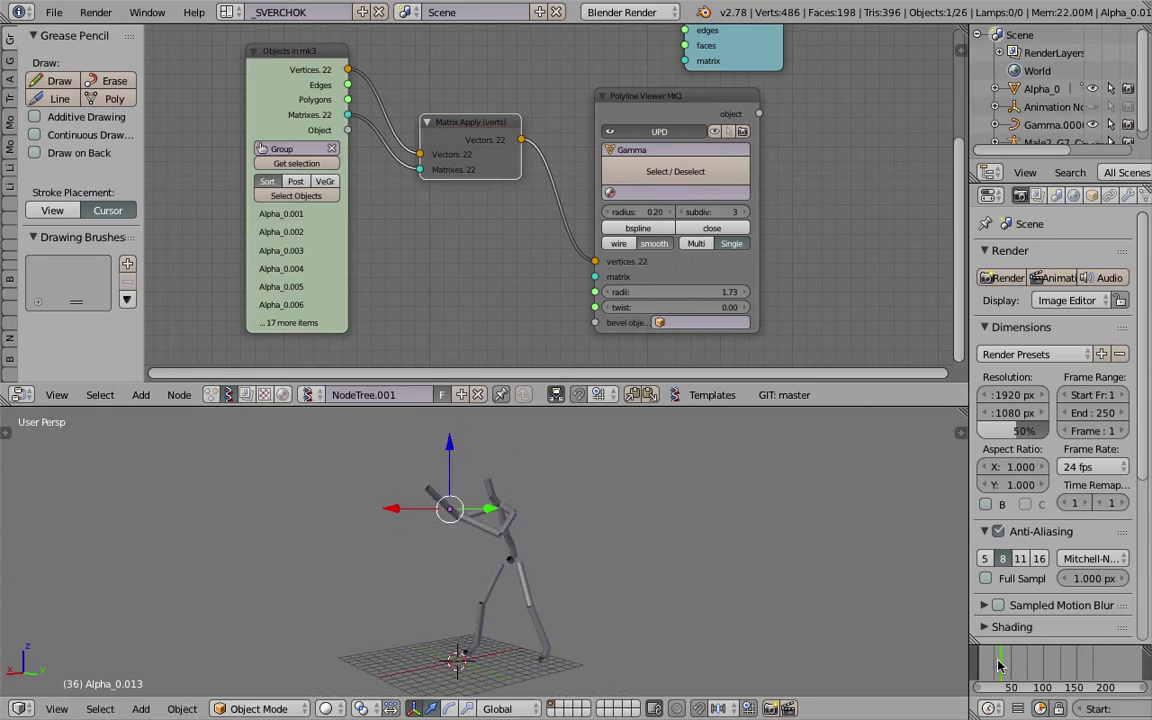
Scrub the timeline and play the animation to examine how the polyline tubes follow the moving bone lines
drag(1002, 663, 1033, 662)
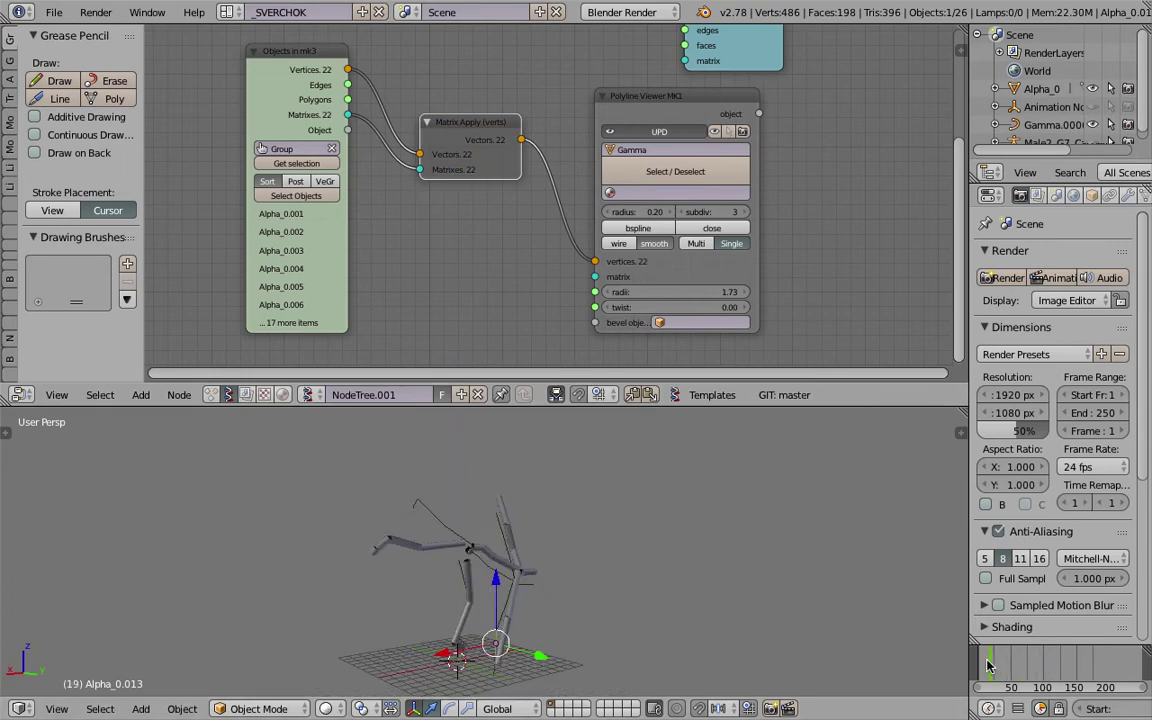
key(alt+a)
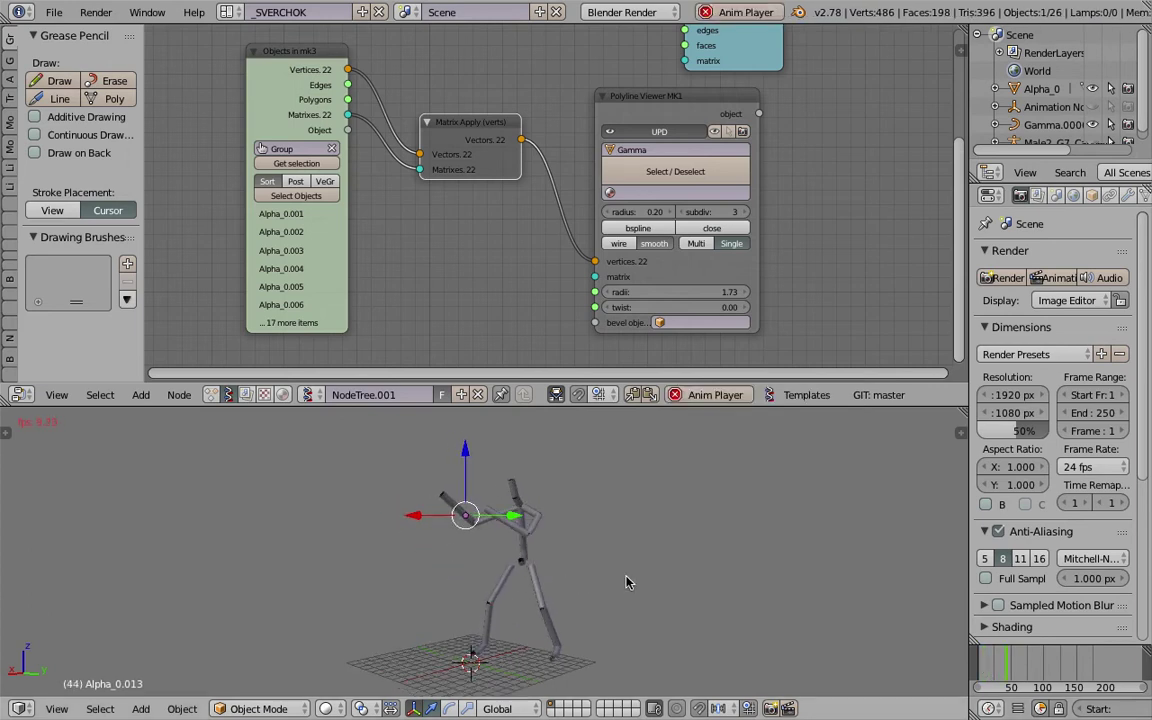
key(alt+a)
middle_drag(625, 581, 779, 540)
click(998, 671)
drag(998, 671, 1013, 671)
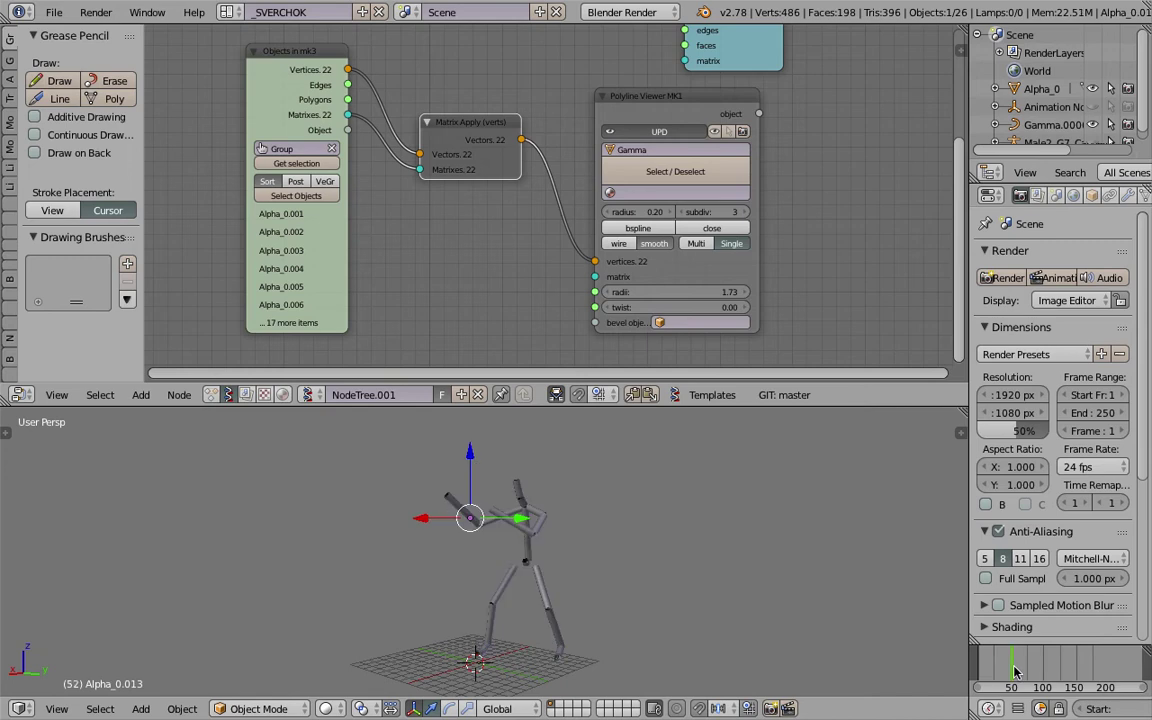
scroll(560, 491, up, 3)
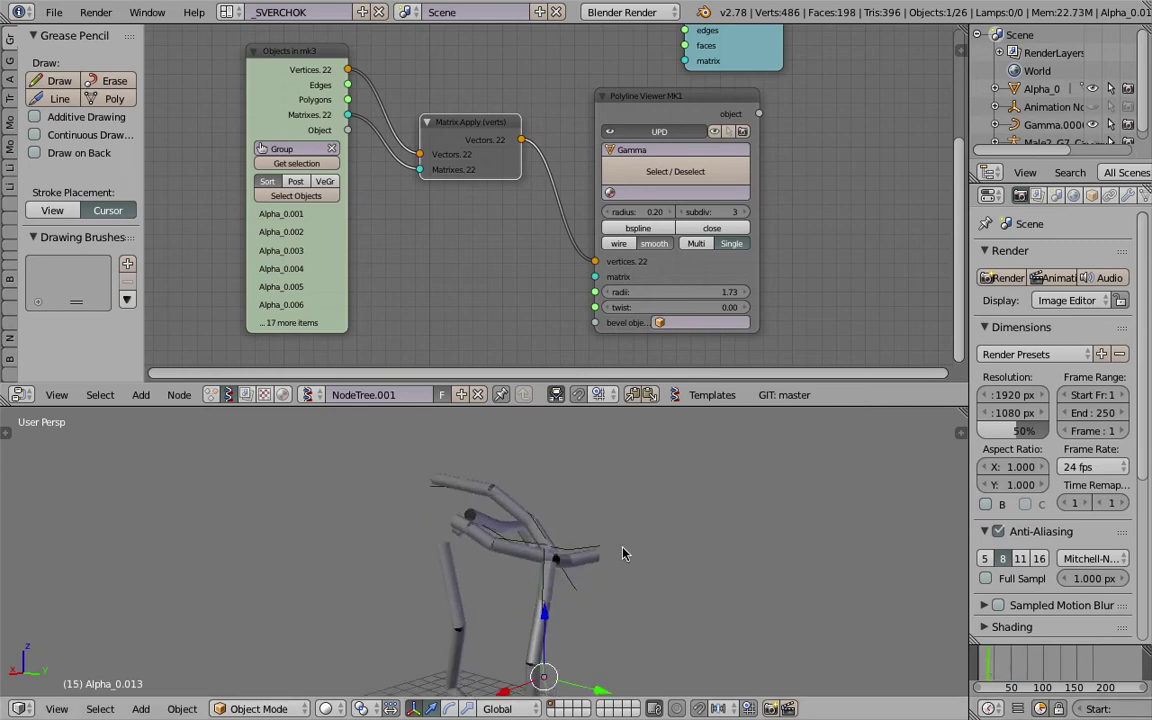
key(alt+a)
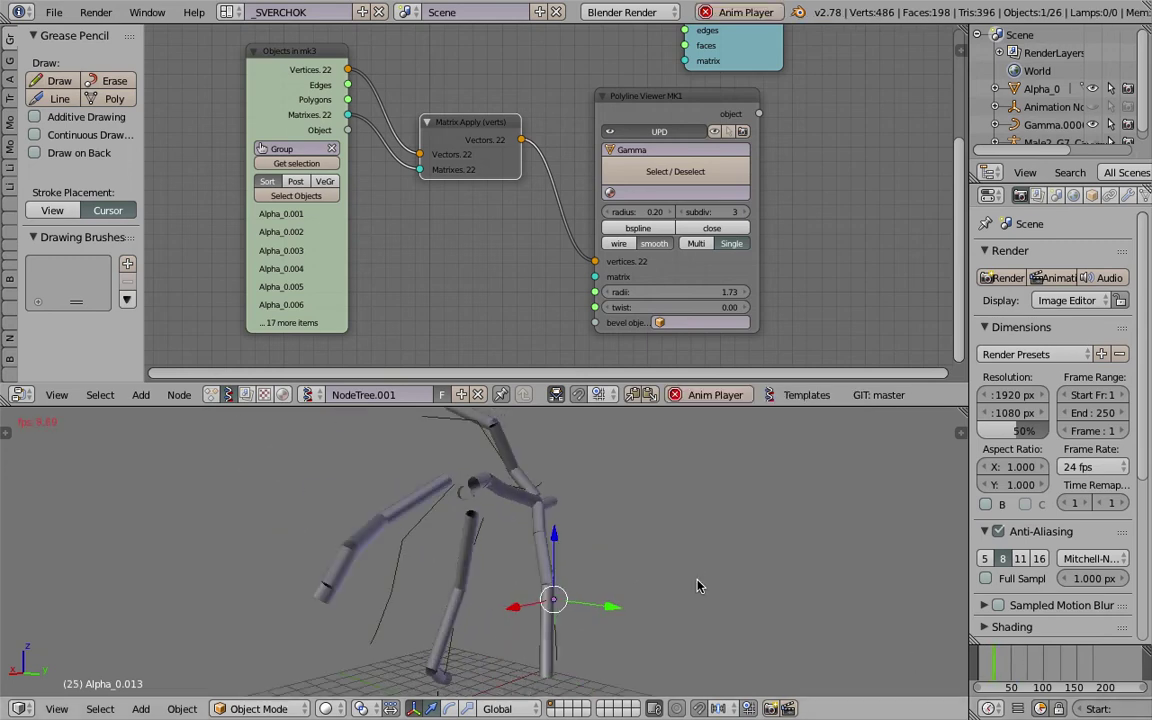
key(Escape)
drag(984, 661, 992, 667)
scroll(1097, 706, down, 2)
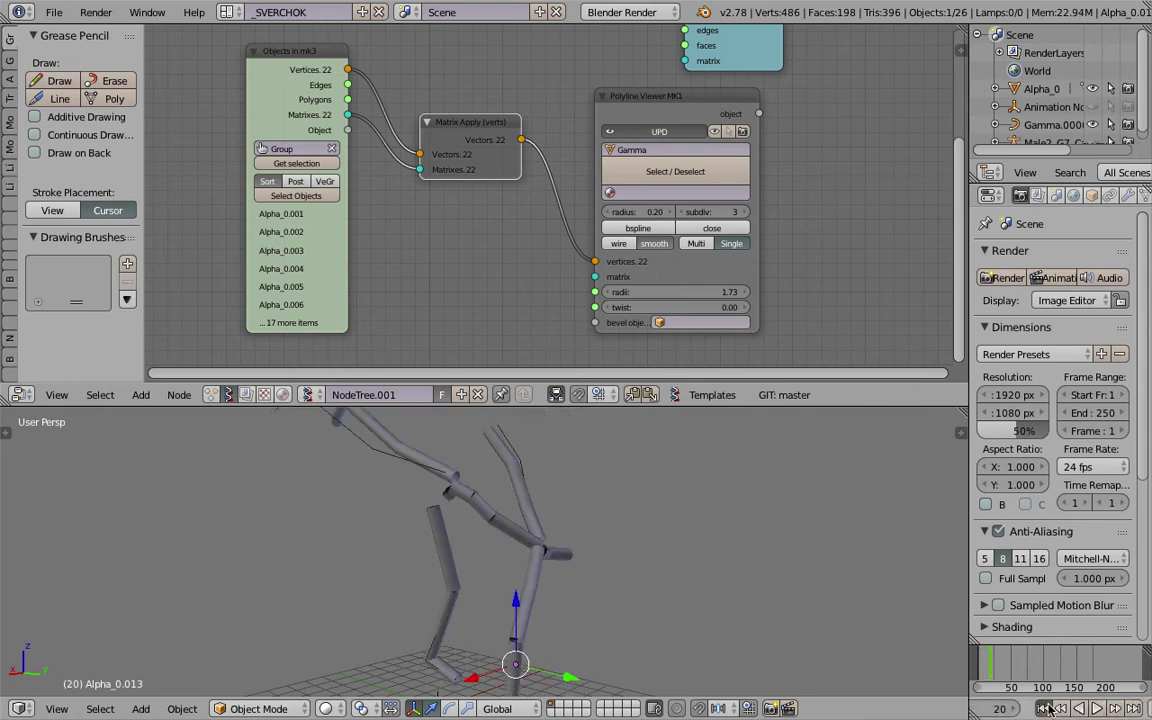
Play the animation twice from the first frame and inspect the tube figure's kick motion
click(1045, 708)
click(1095, 708)
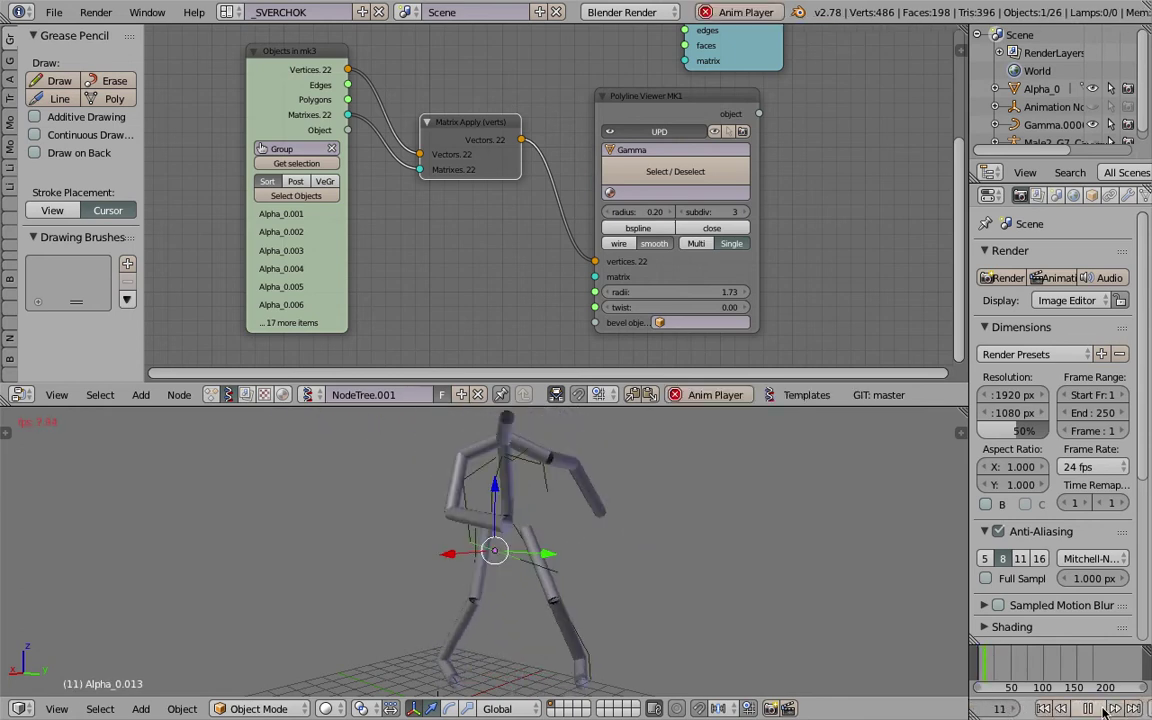
click(1098, 710)
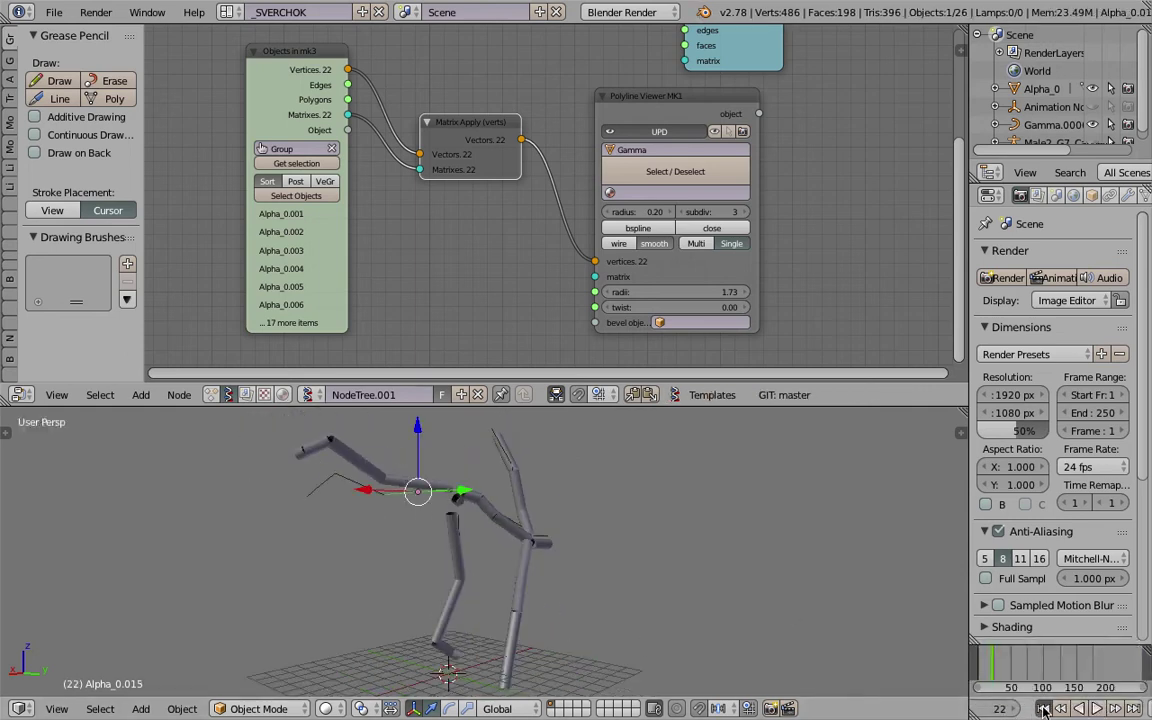
click(1043, 708)
click(1095, 708)
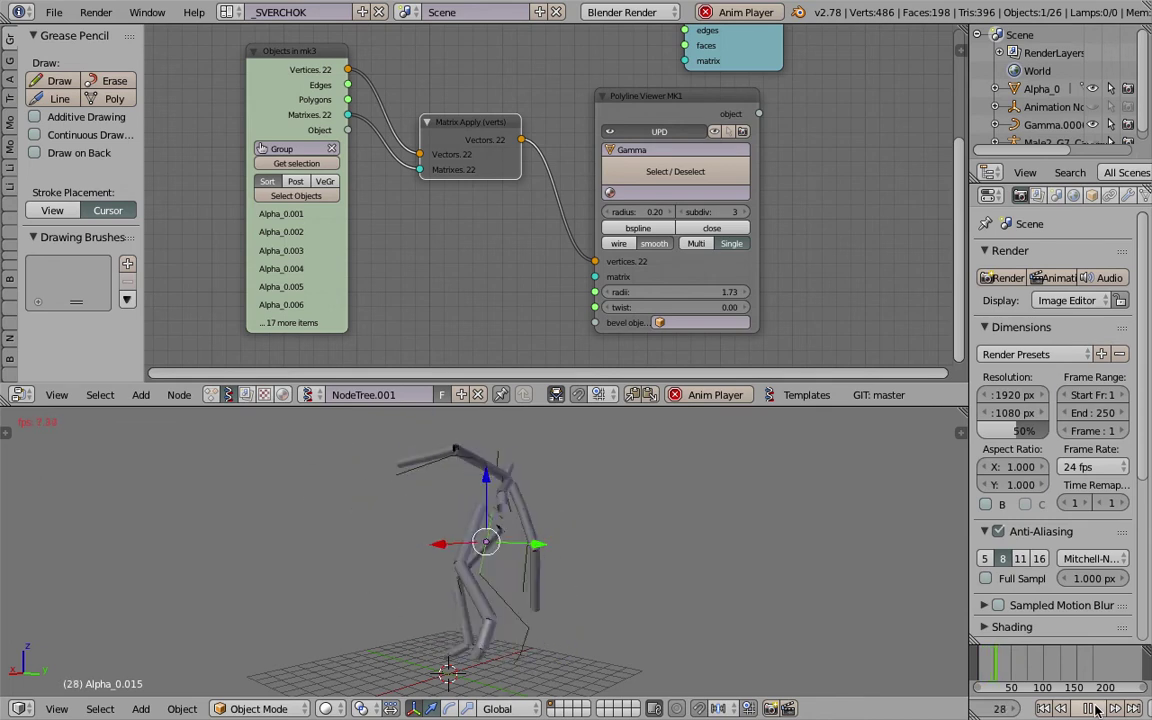
key(alt+a)
middle_drag(612, 578, 652, 572)
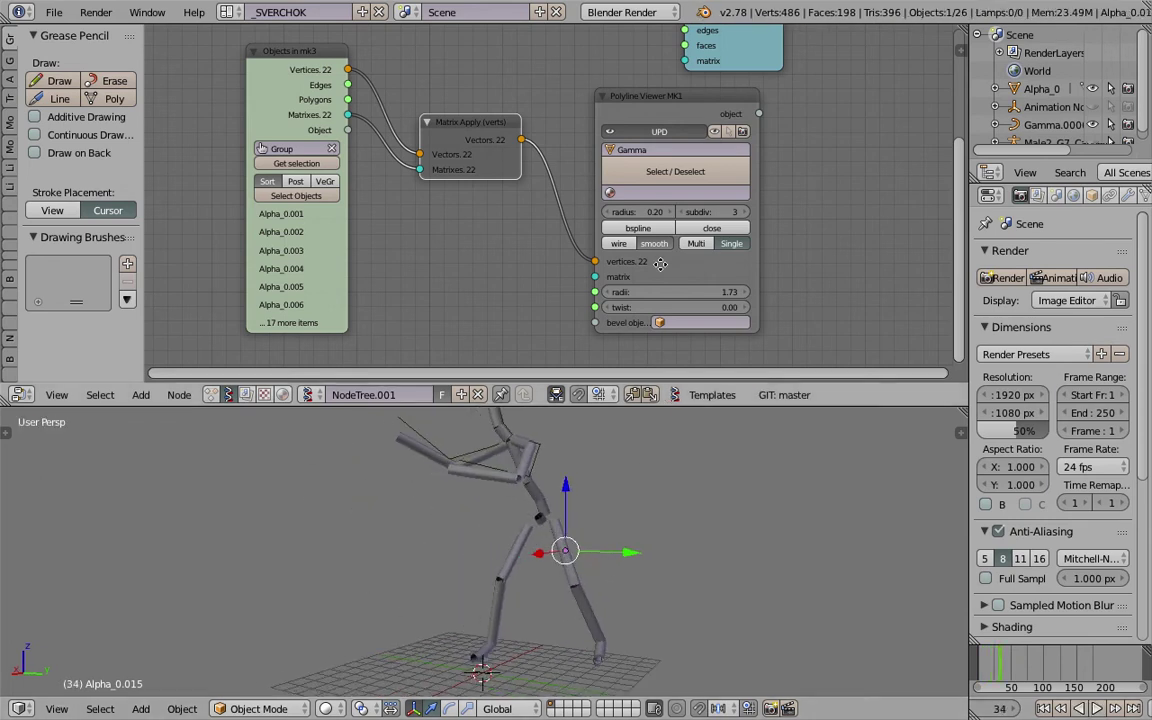
Set the Polyline Viewer's radii to 3.50 and save the file over itself
scroll(694, 297, up, 1)
middle_drag(694, 297, 659, 258)
drag(659, 252, 640, 252)
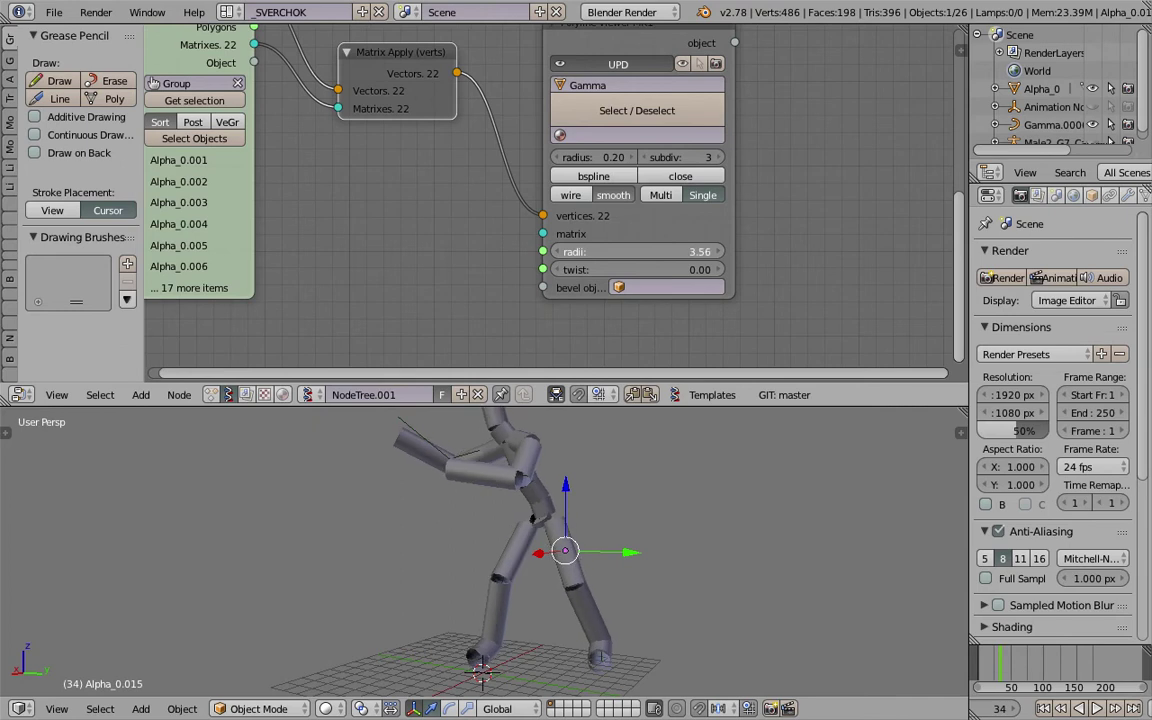
mouse_move(664, 545)
middle_down()
mouse_move(761, 550)
mouse_move(683, 550)
middle_up()
key(ctrl+s)
click(684, 547)
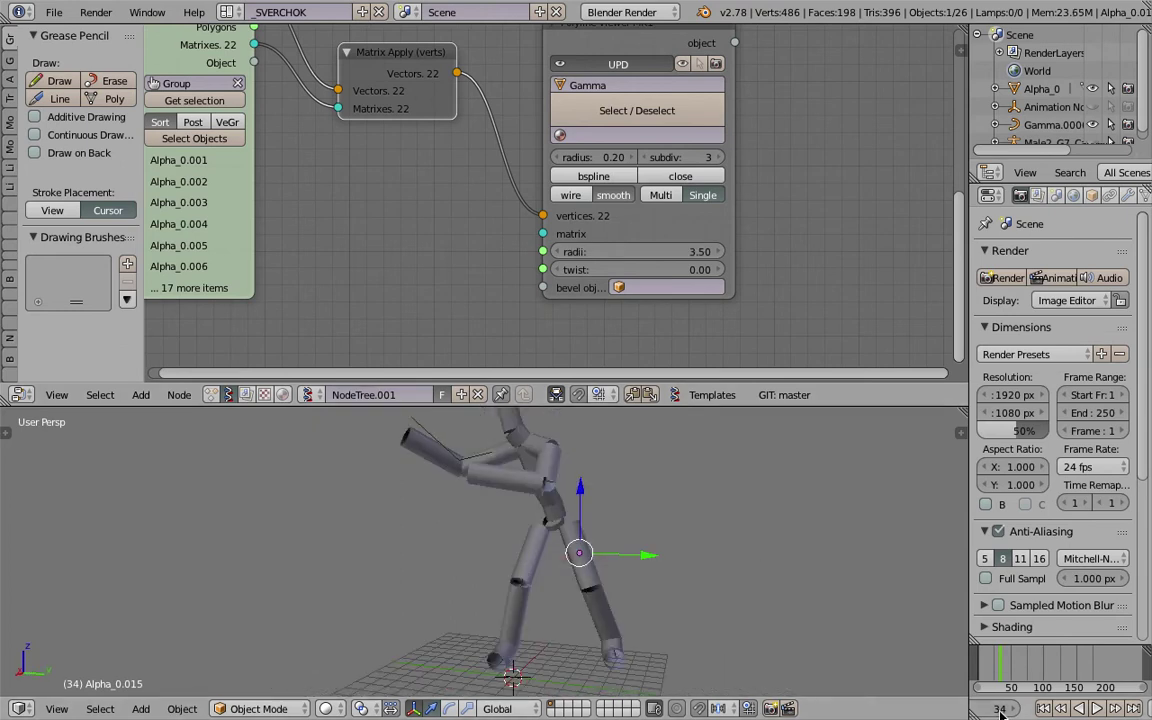
Replay the animation from the first frame to check the thicker tubes in motion
click(1045, 711)
click(1097, 711)
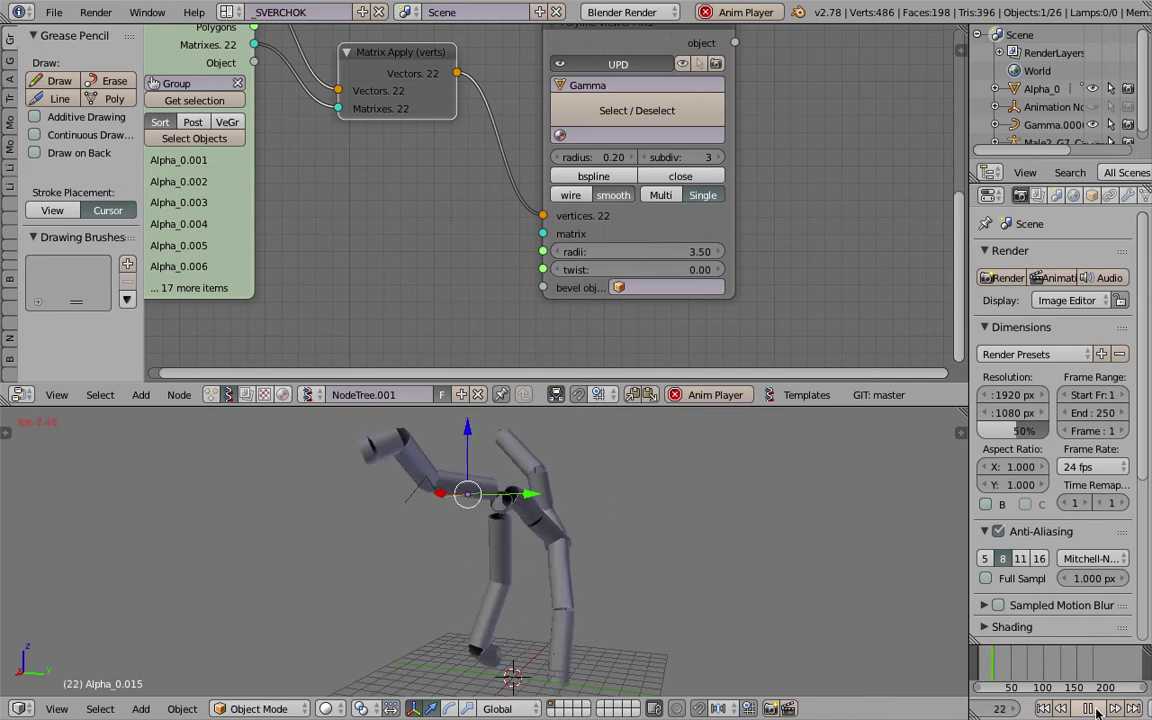
click(1090, 709)
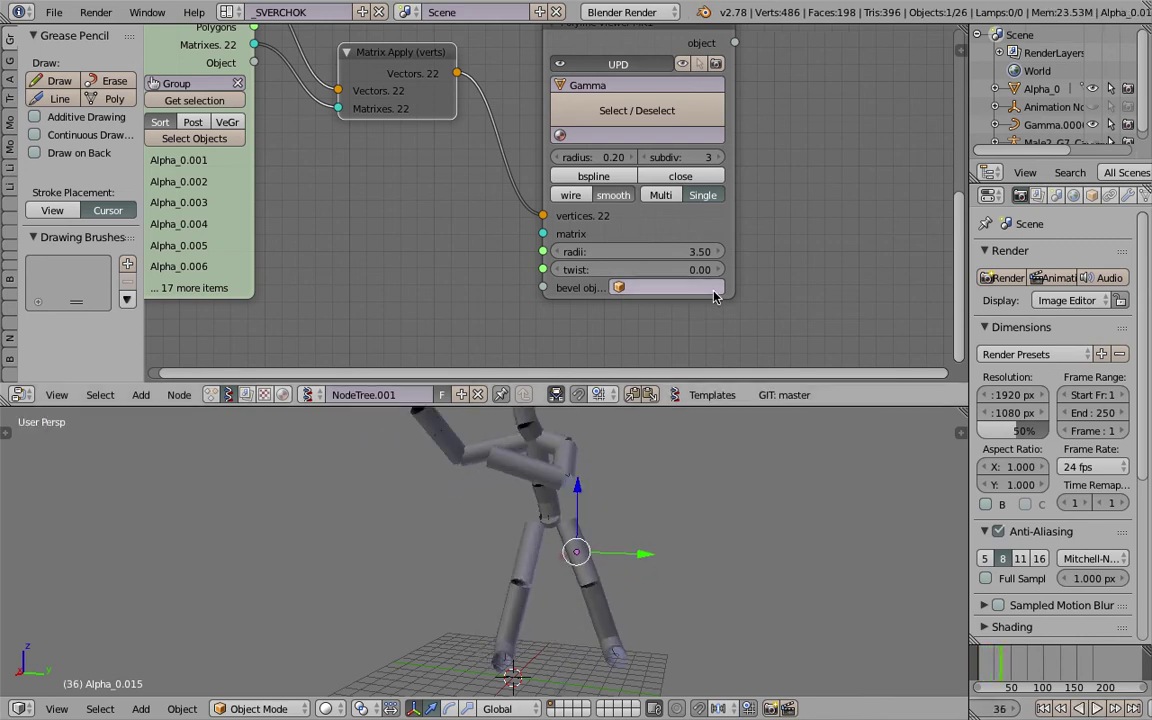
Move the Polyline Viewer further from Matrix Apply, set its radii to 4.49 and save the file
drag(699, 236, 779, 205)
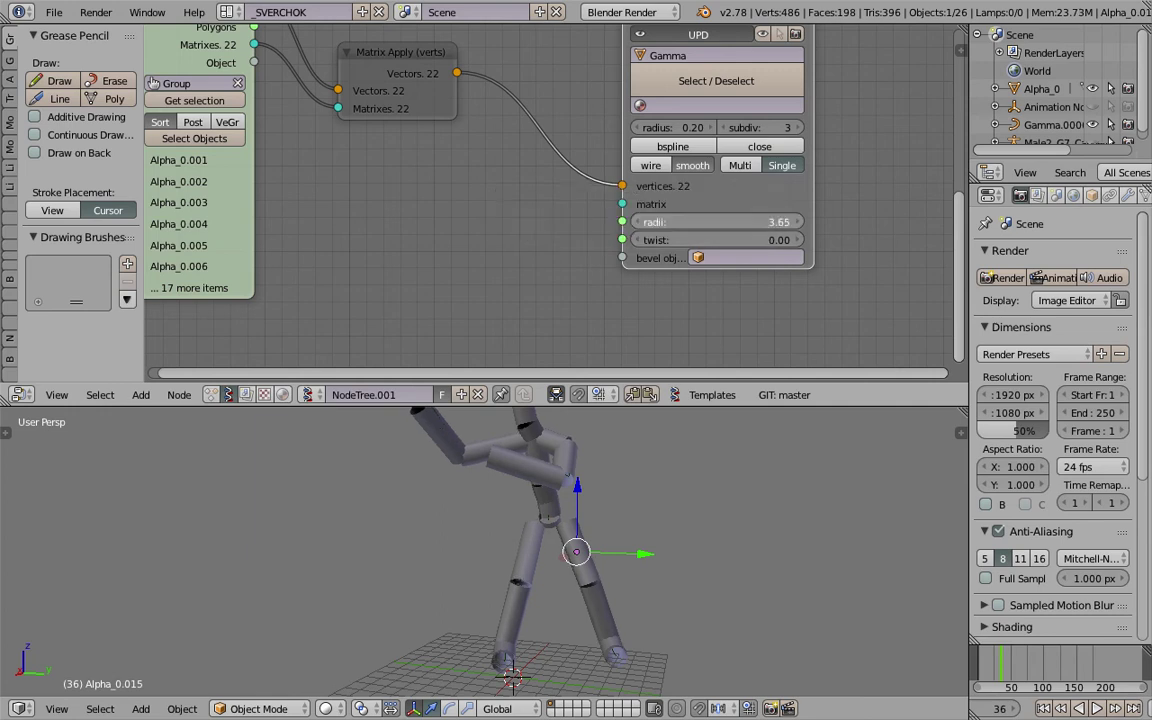
drag(702, 224, 744, 224)
key(ctrl+s)
click(702, 228)
middle_drag(428, 208, 434, 201)
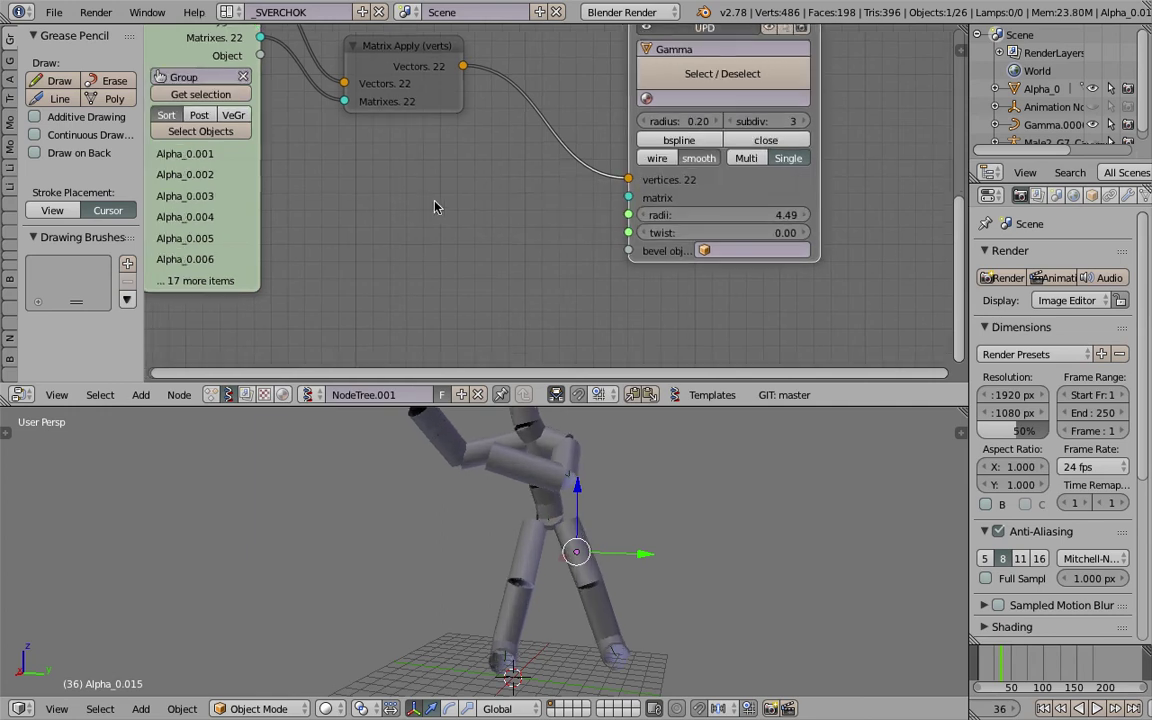
key(space)
text(random nu)
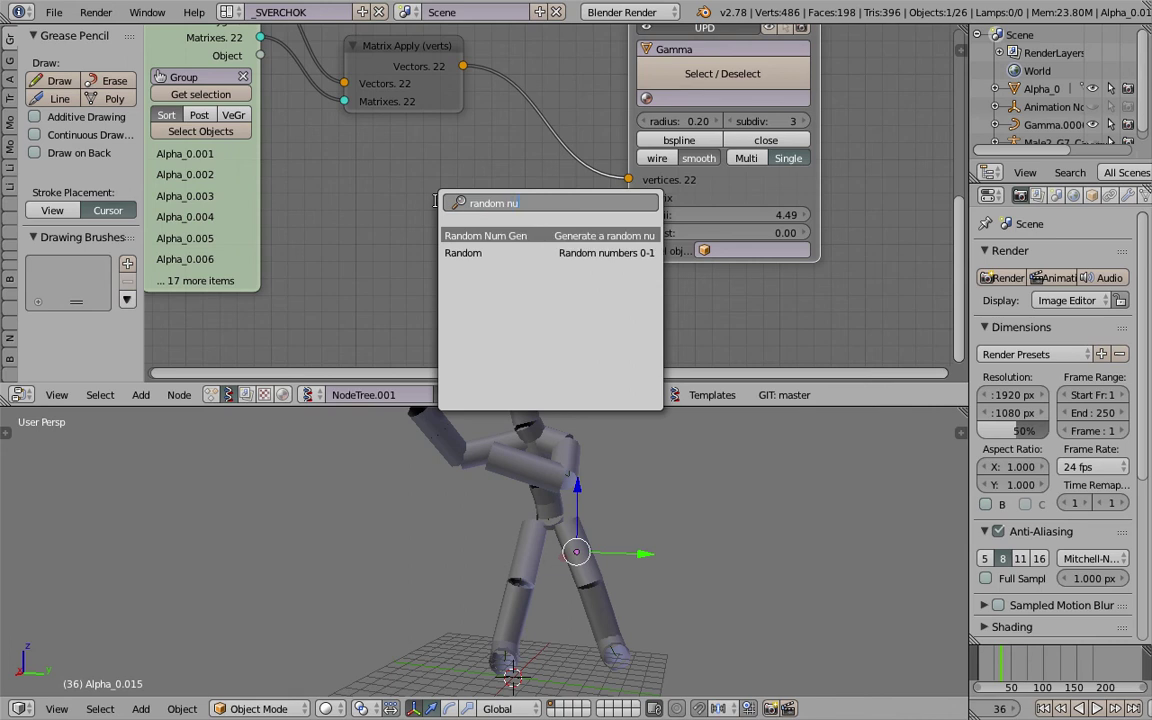
key(Escape)
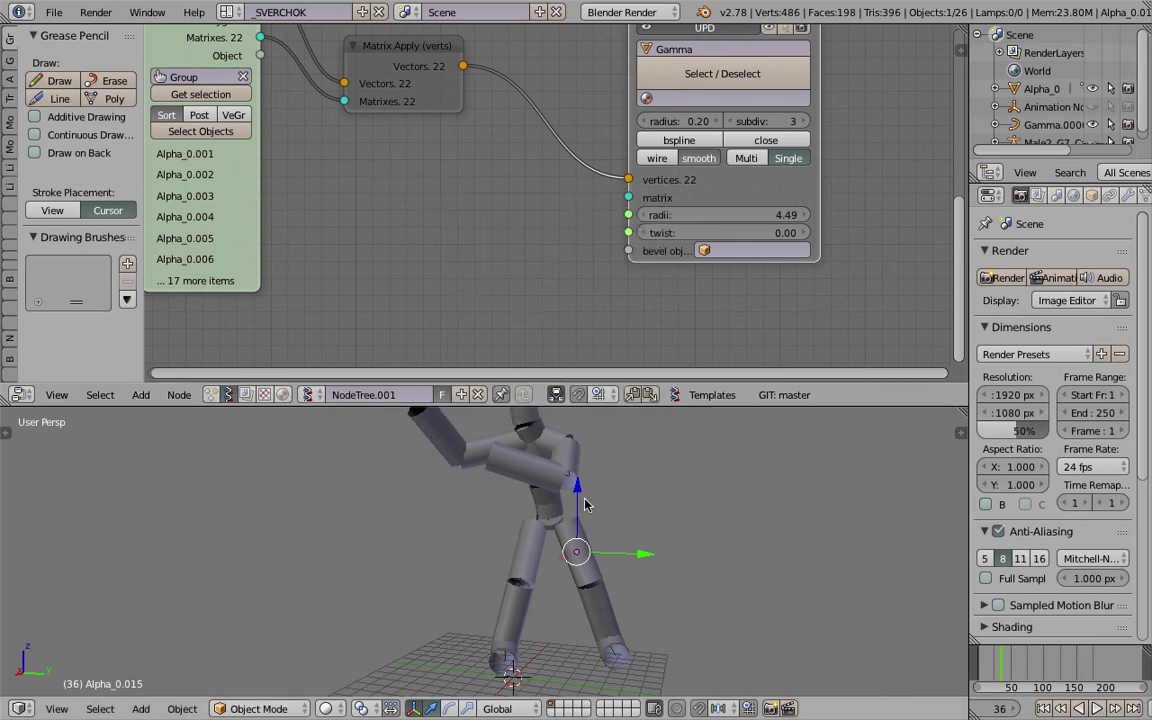
Switch the 3D view to wireframe, select the bone line inside the raised forearm and save the file
middle_drag(586, 504, 467, 496)
right_click(410, 450)
key(z)
key(z)
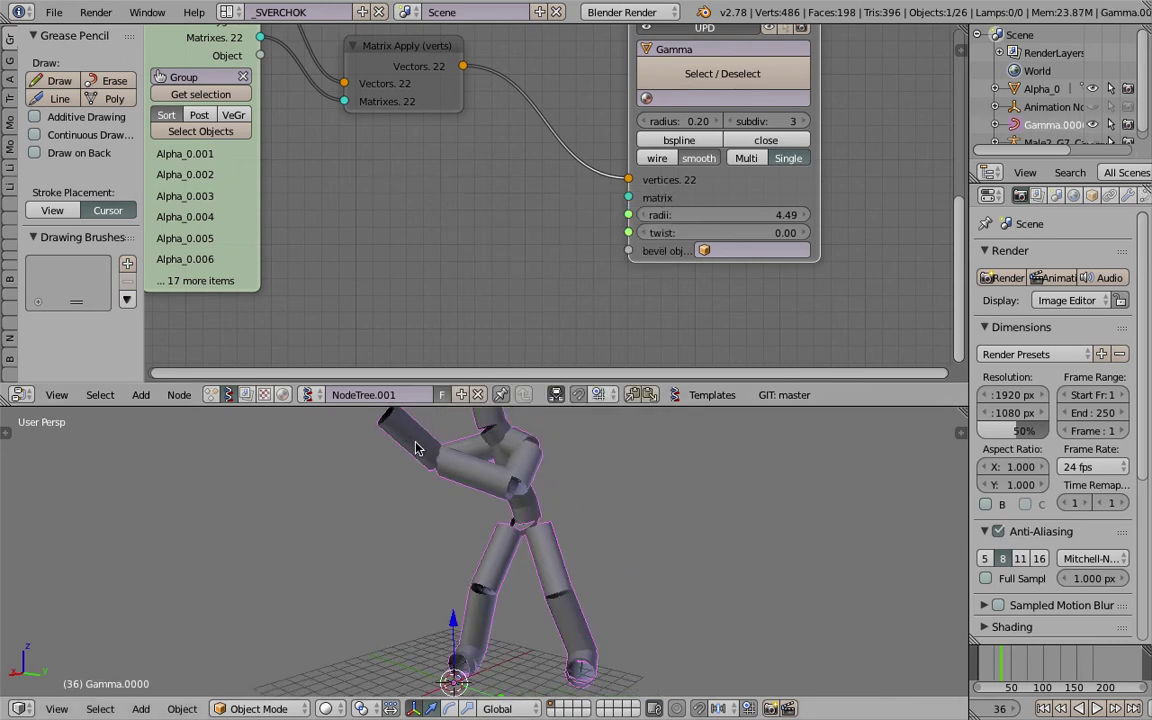
key(z)
right_click(413, 442)
scroll(413, 442, up, 2)
middle_drag(413, 442, 450, 519)
key(ctrl+s)
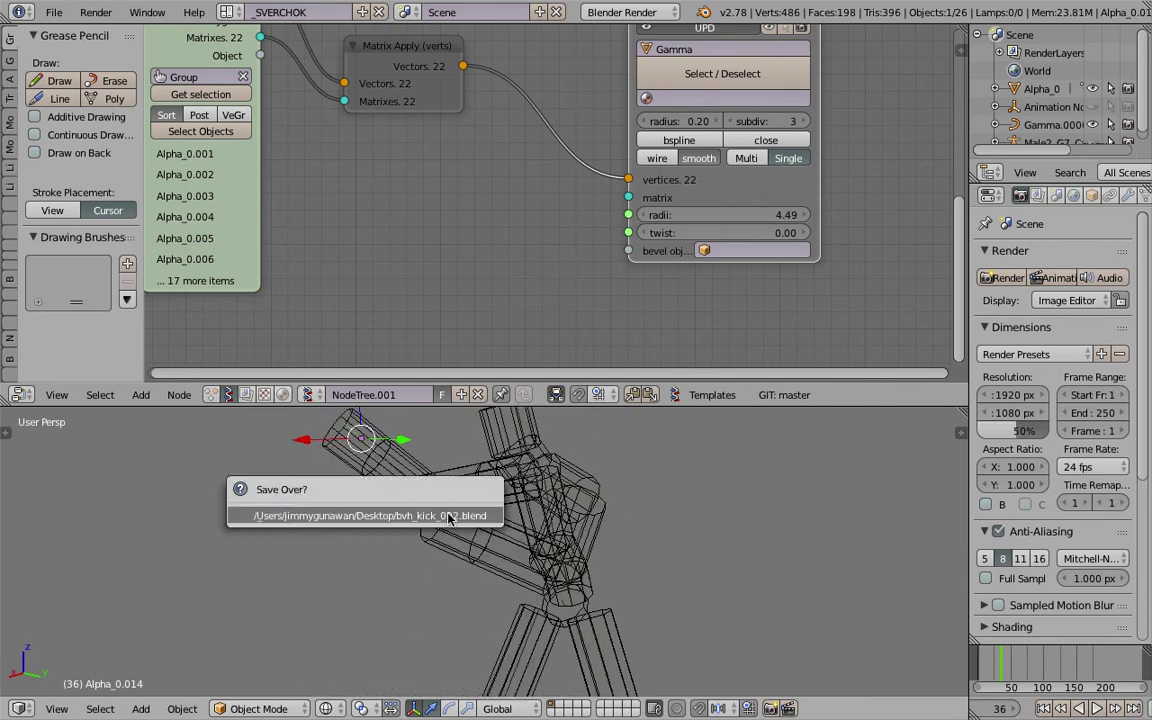
click(450, 518)
scroll(450, 519, down, 2)
scroll(450, 517, up, 3)
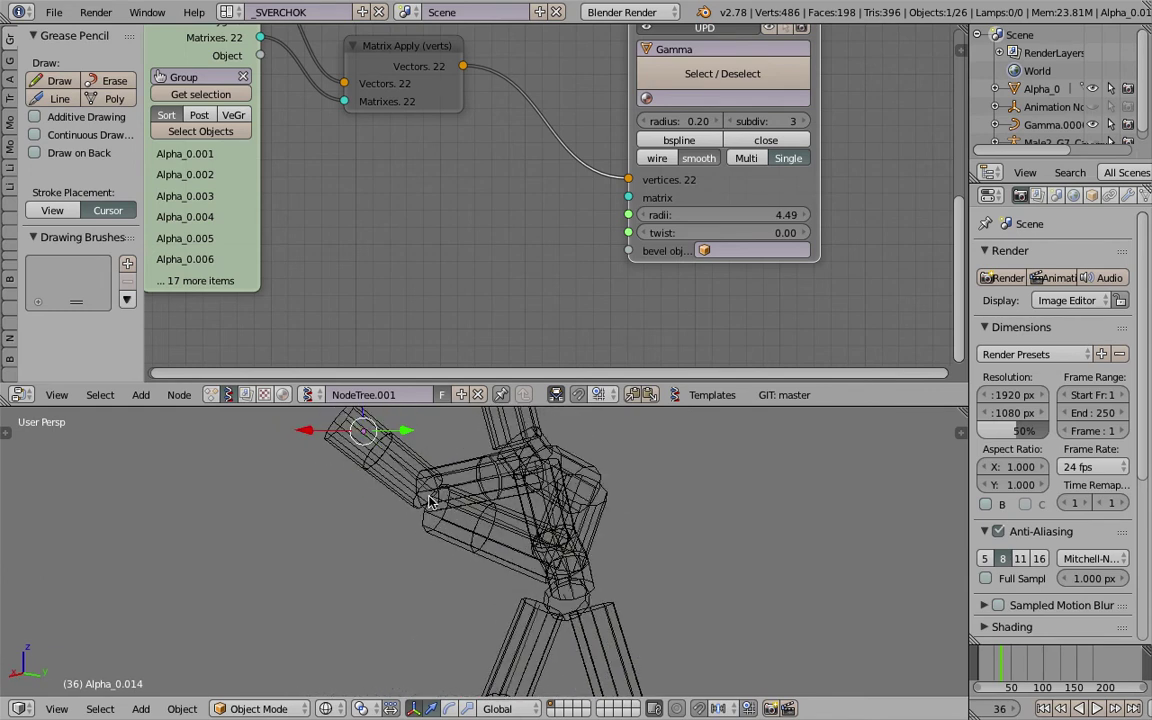
scroll(558, 298, down, 1)
Move the Polyline Viewer further away and insert a Vector Interpolation node into its link from Matrix Apply
middle_drag(558, 298, 519, 318)
drag(674, 209, 772, 202)
middle_drag(569, 166, 592, 217)
key(shift+a)
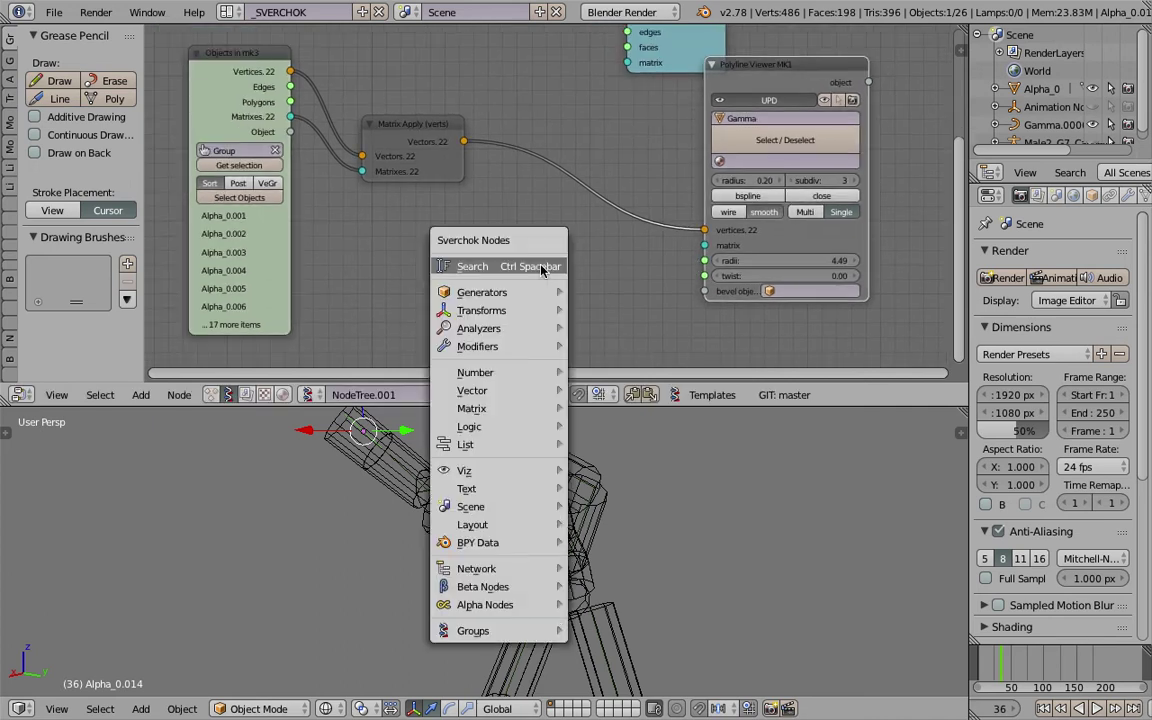
click(538, 265)
text(vecot)
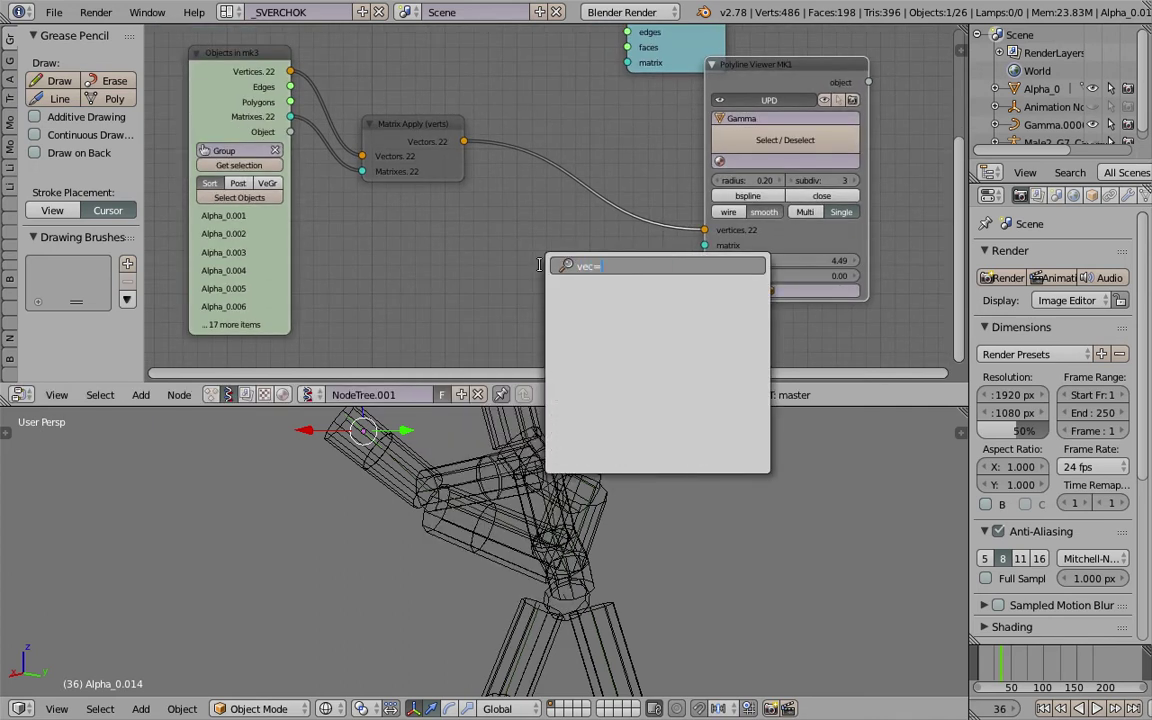
key(BackSpace)
key(BackSpace)
text(tor in)
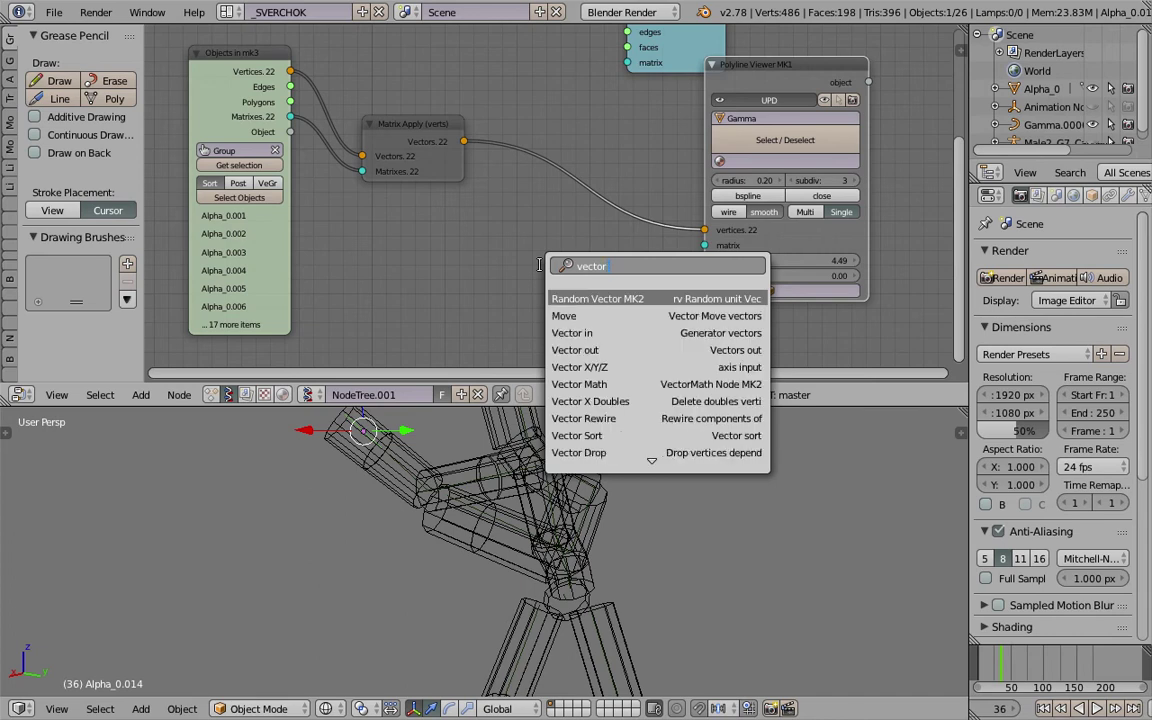
key(Down)
key(Down)
key(Down)
key(Down)
key(Return)
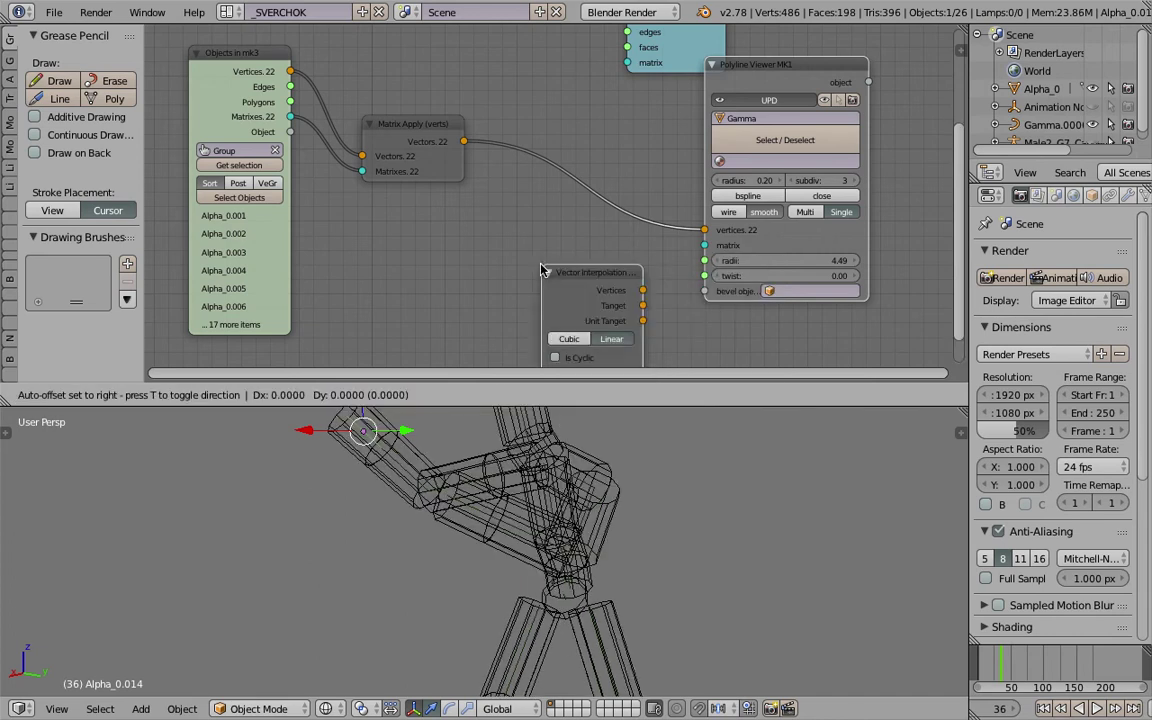
click(595, 215)
drag(595, 215, 589, 157)
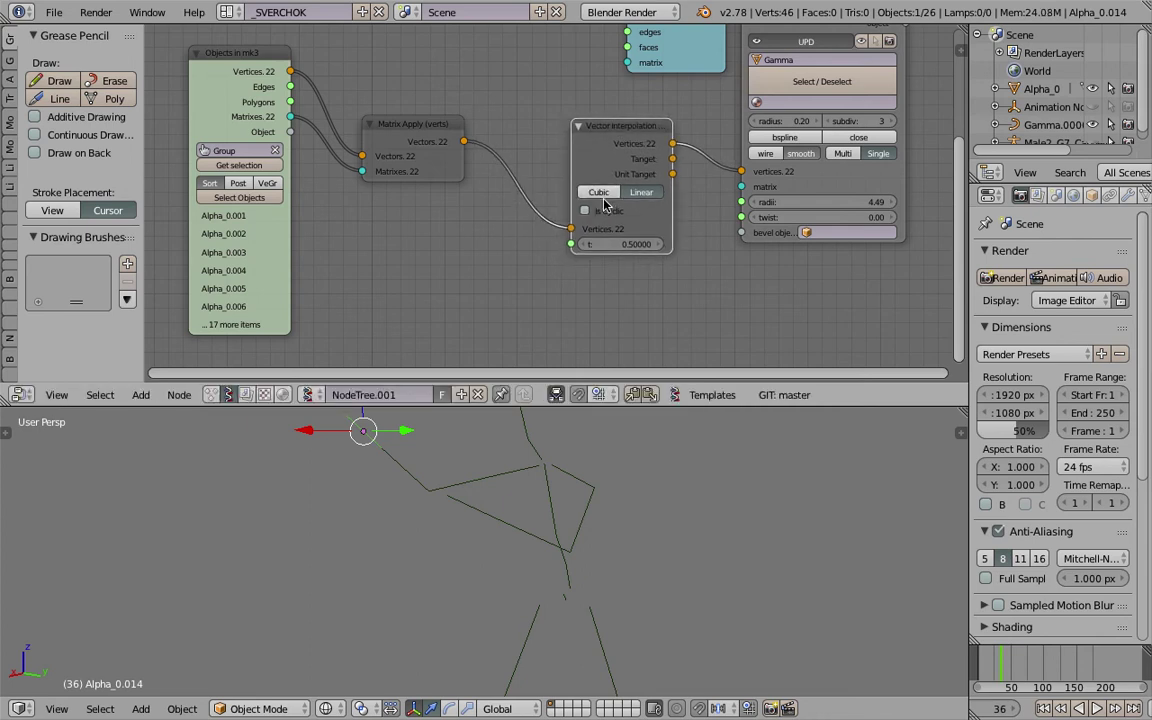
Add a Range Float node below the Matrix Apply (verts) node
scroll(586, 213, up, 1)
middle_drag(463, 240, 483, 213)
key(shift+a)
click(472, 210)
text(ran)
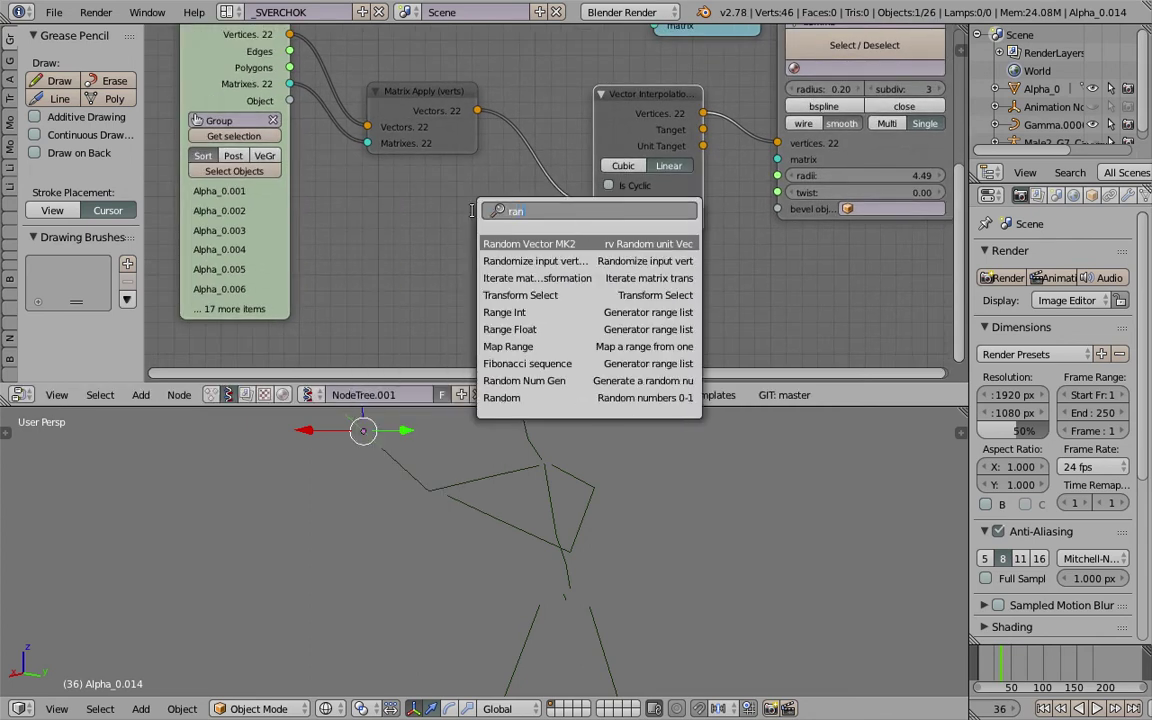
text(ge)
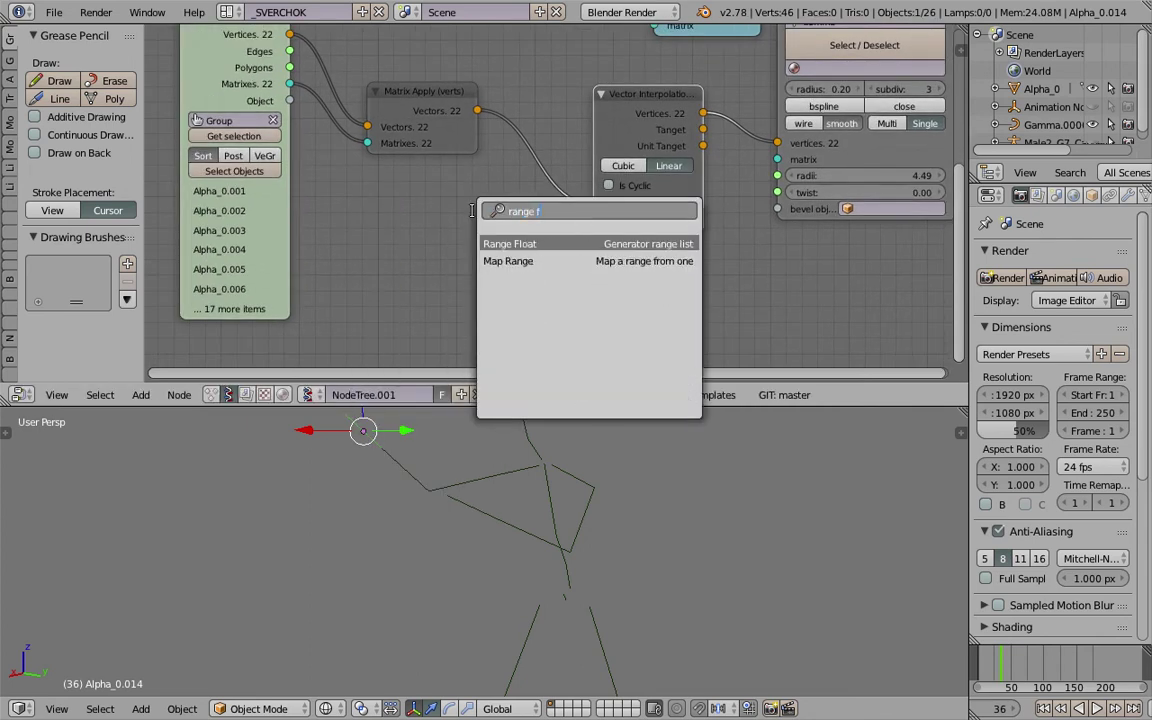
text( f)
key(Return)
click(382, 220)
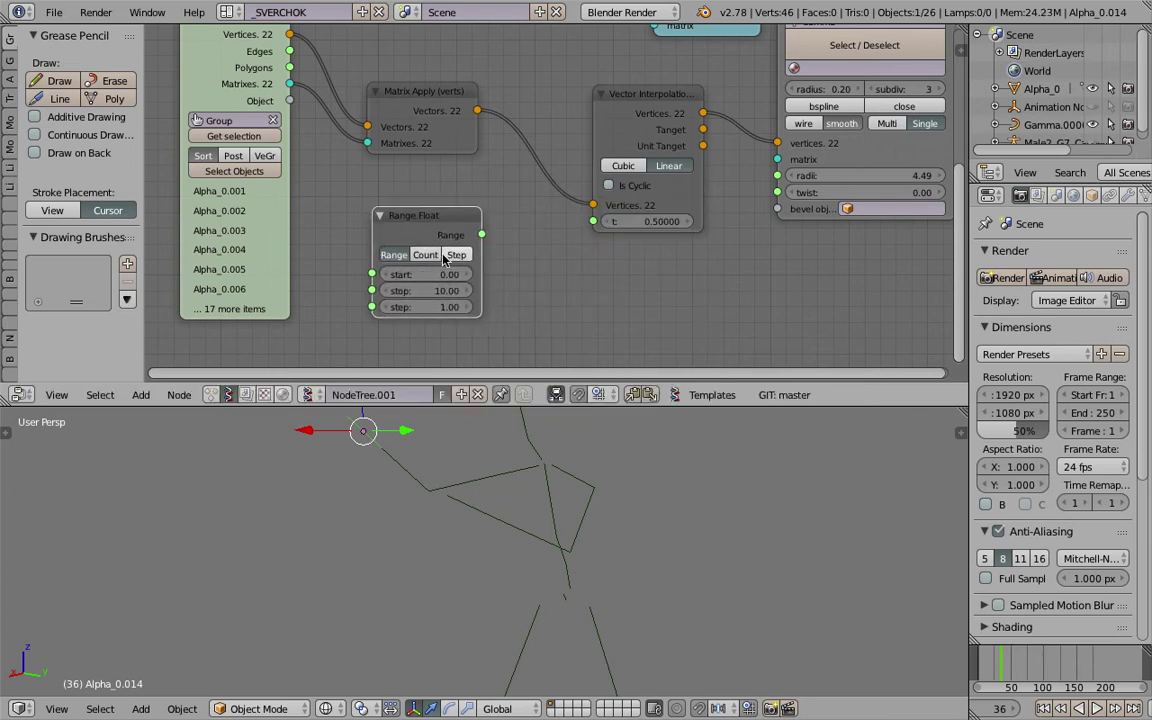
Set Range Float to Count mode, link its Range output to Vector Interpolation's t input and save the file
drag(483, 236, 593, 221)
key(z)
key(z)
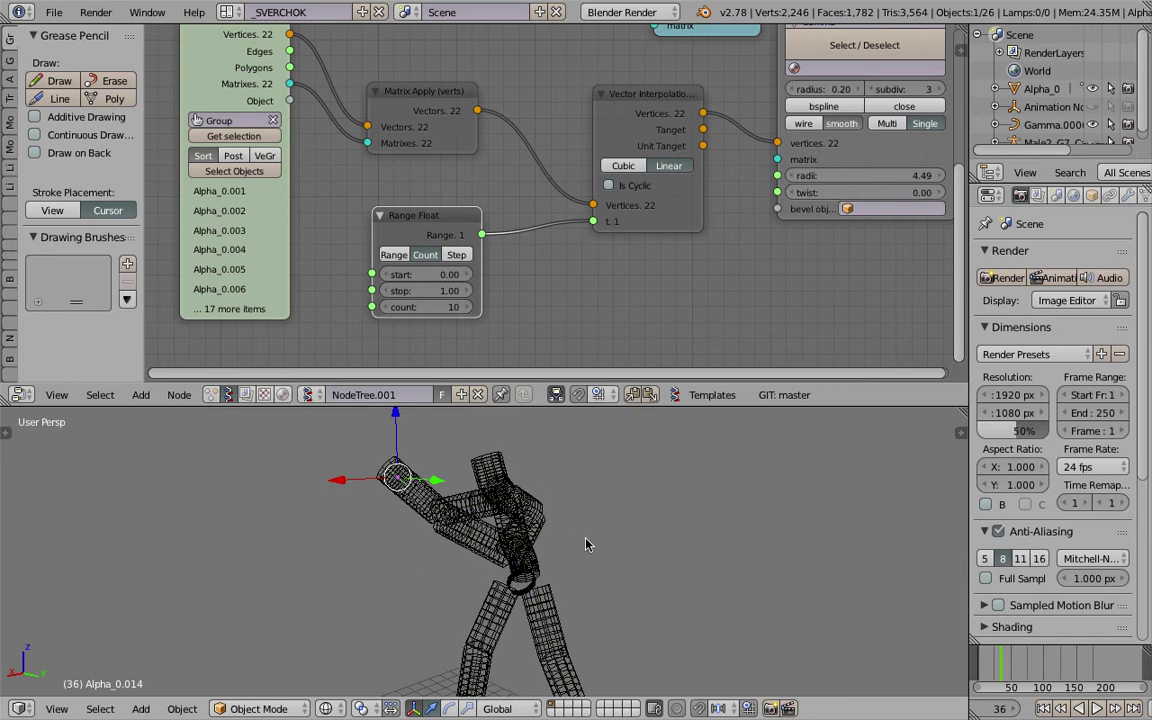
key(z)
middle_drag(570, 538, 583, 536)
key(z)
middle_drag(519, 475, 525, 482)
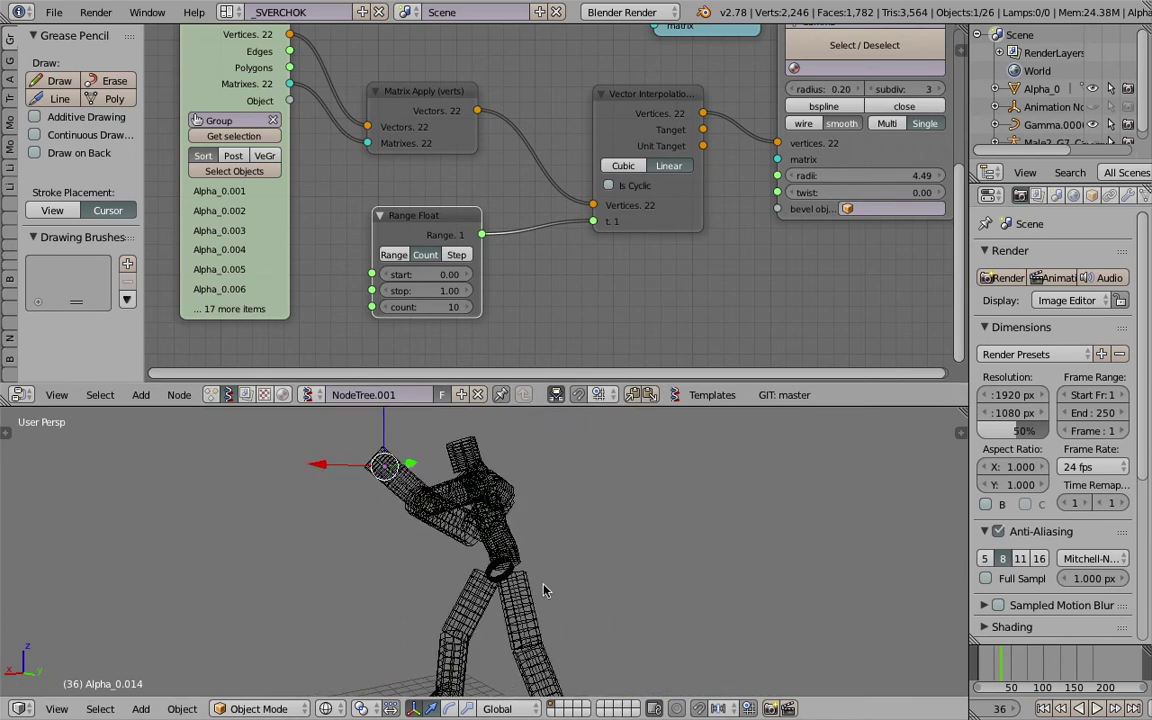
middle_drag(544, 590, 572, 583)
key(ctrl+s)
click(655, 560)
Move the Polyline Viewer further from the Vector Interpolation node and save the file over itself
middle_drag(727, 238, 583, 268)
drag(753, 185, 832, 189)
key(ctrl+s)
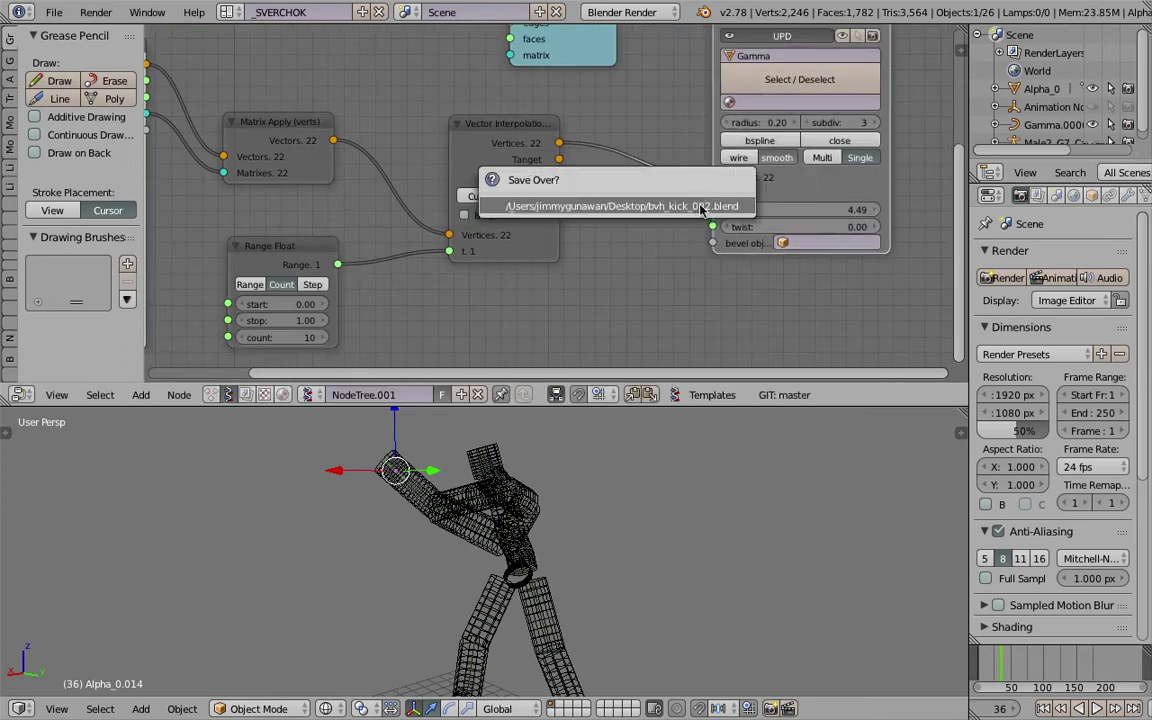
click(703, 209)
Insert a Randomize input vertices node into the link between Vector Interpolation and the Polyline Viewer
middle_drag(565, 163, 561, 147)
drag(814, 166, 866, 168)
middle_drag(659, 188, 651, 178)
key(shift+a)
click(641, 180)
text(randomize)
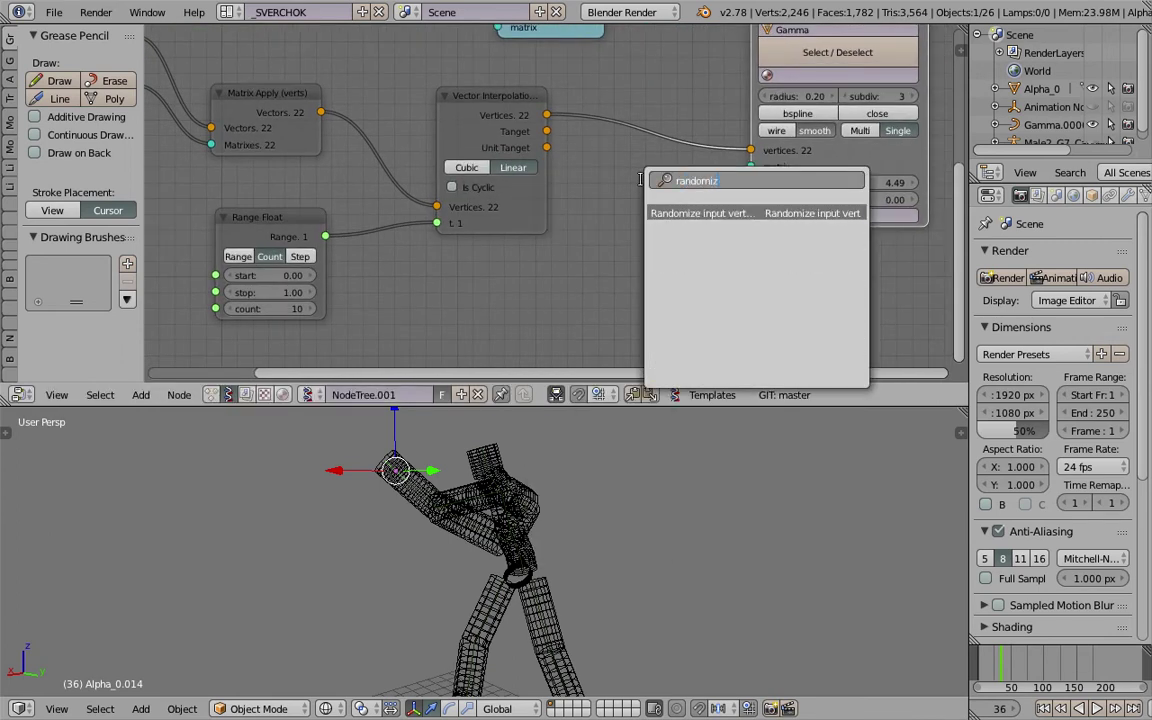
key(Return)
click(712, 155)
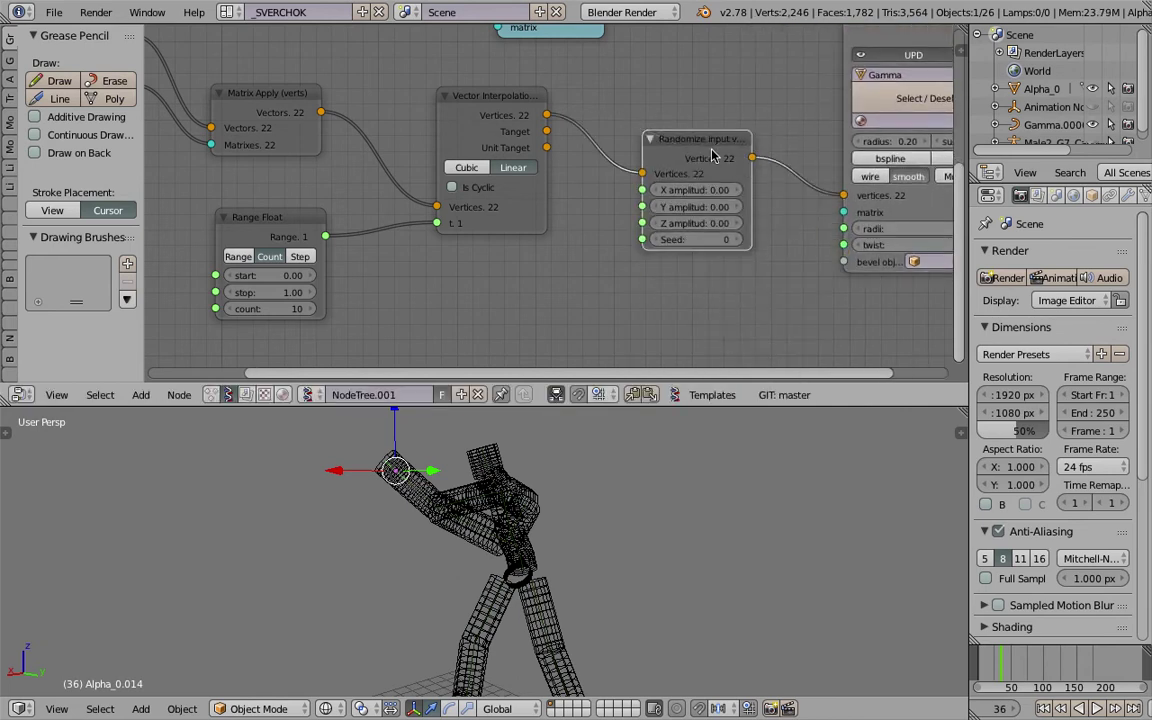
Randomize the vertices with X amplitude 0.42, Y 0.78 and Z 0.15, show the tubes in solid shading and save the file
drag(708, 192, 776, 206)
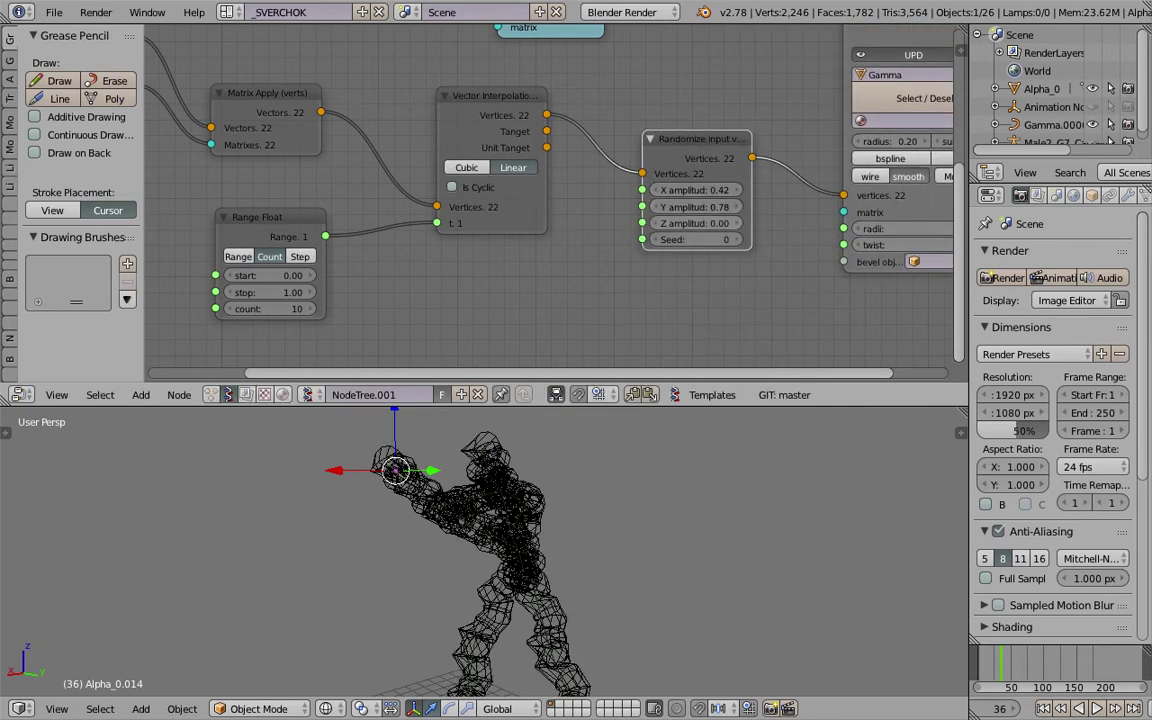
drag(700, 223, 715, 223)
key(z)
middle_drag(692, 465, 668, 507)
scroll(668, 507, down, 1)
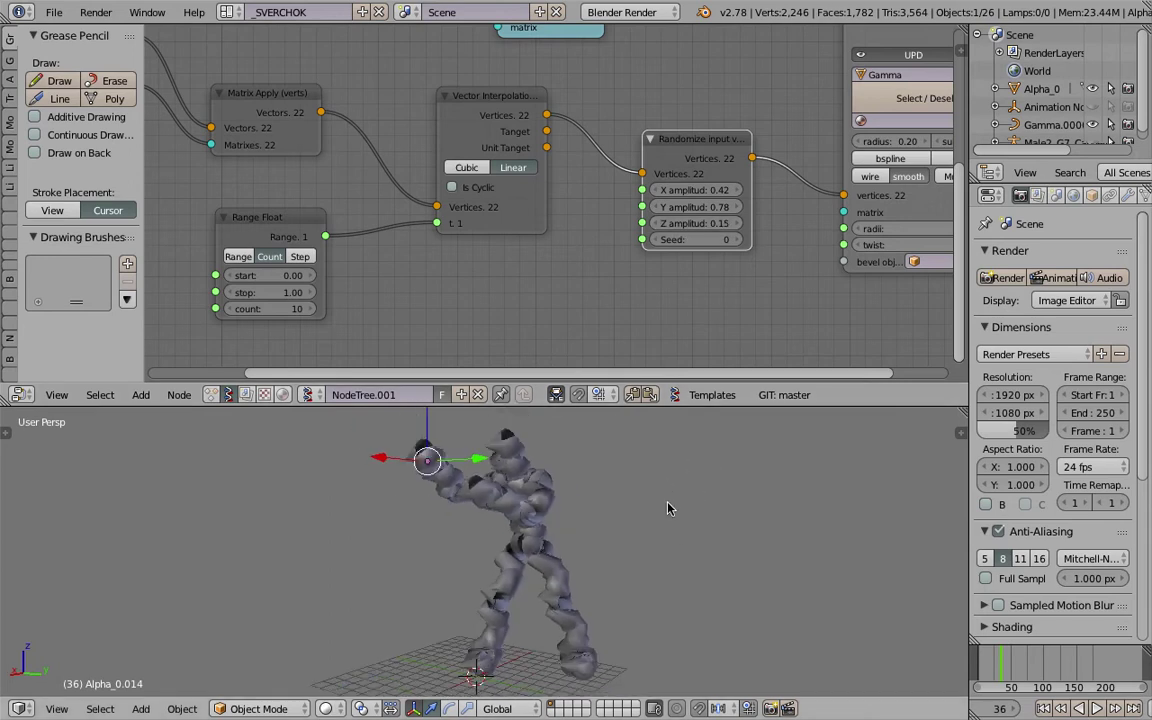
key(ctrl+s)
click(667, 506)
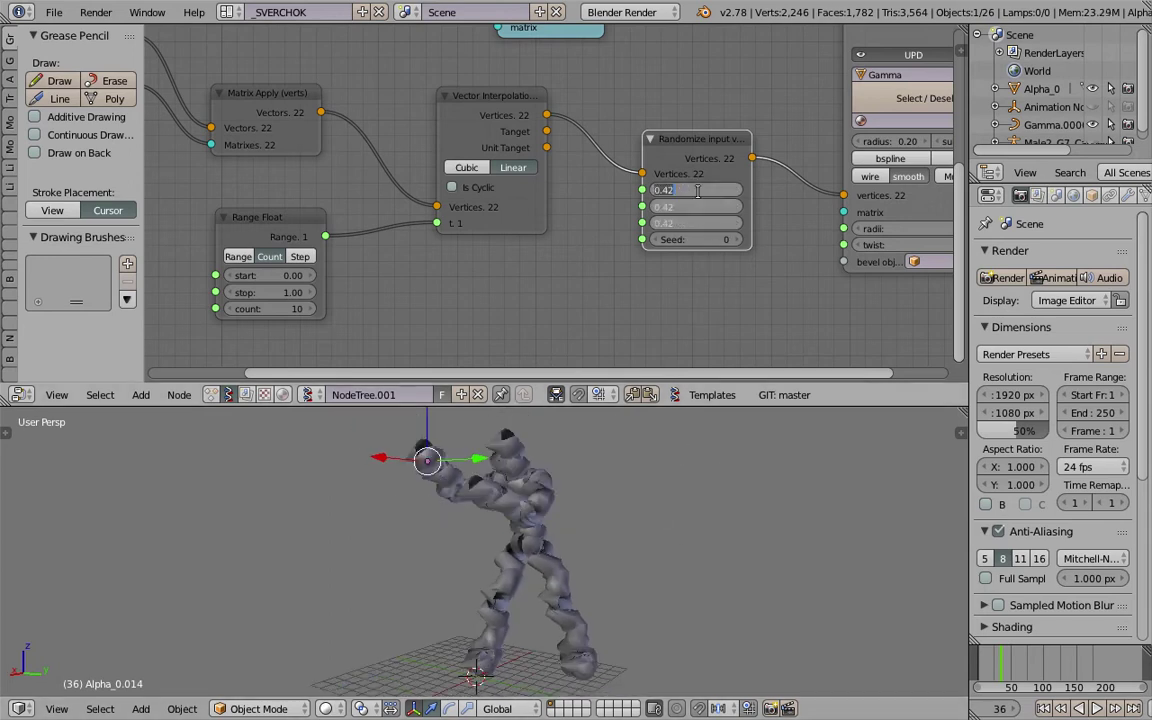
Set the X, Y and Z amplitudes of the Randomize input vertices node together to 0.08
key(Return)
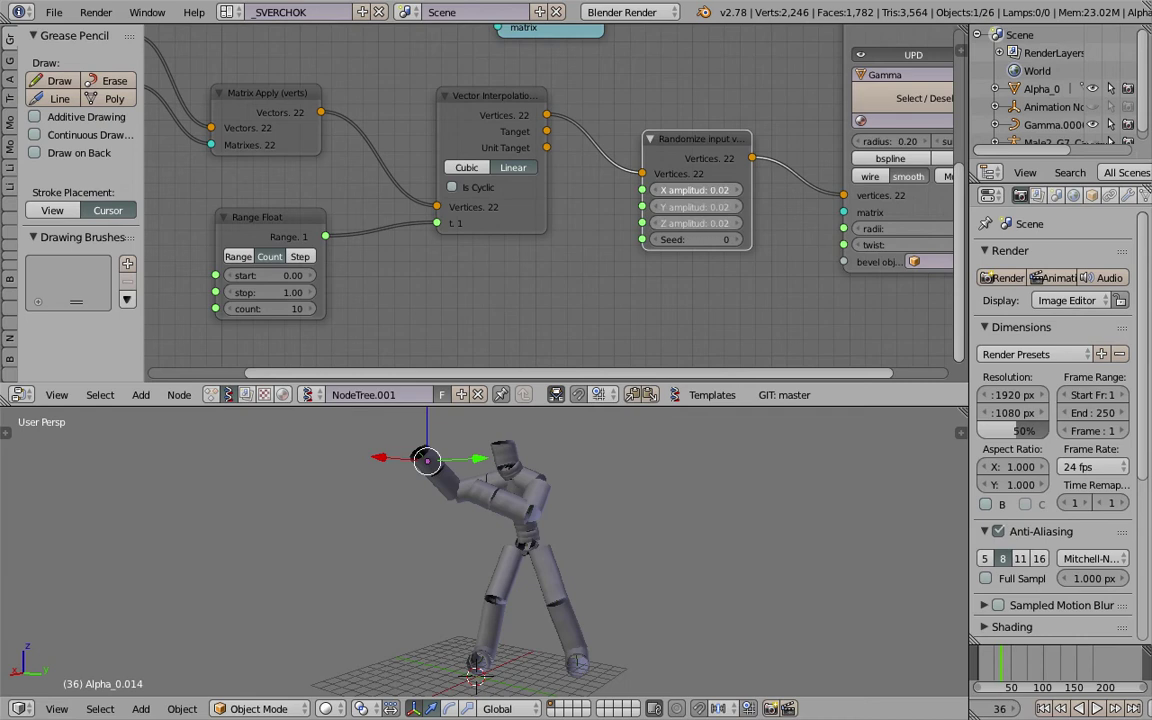
text(5)
key(Return)
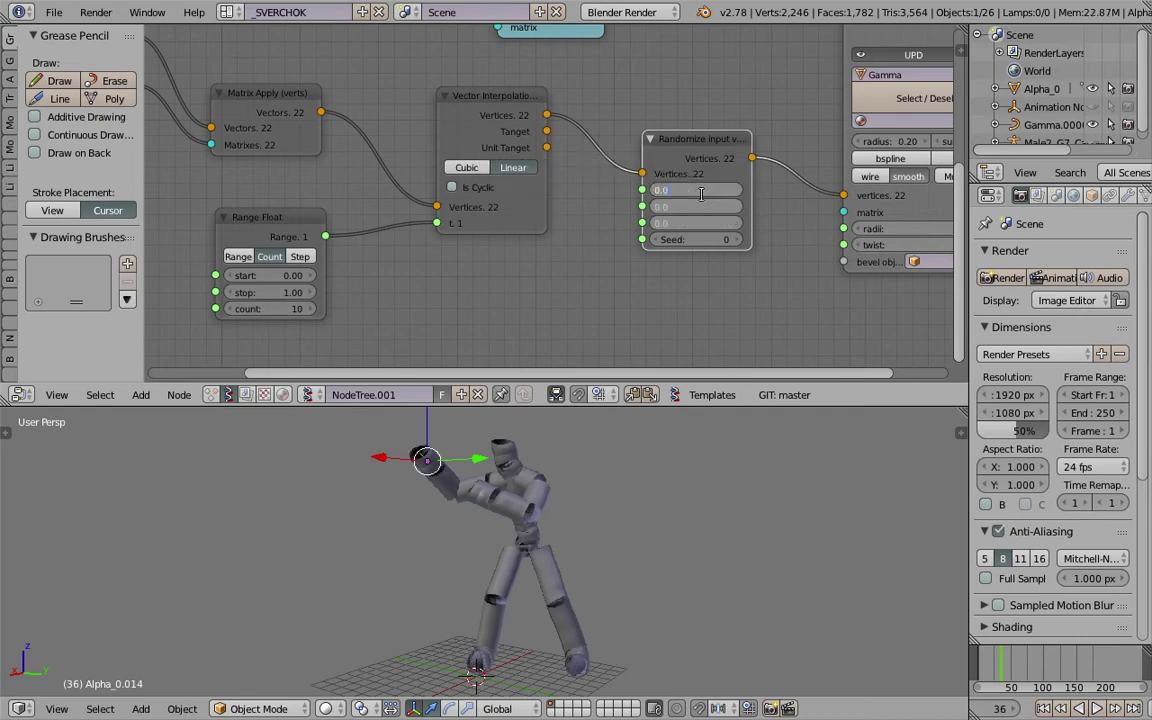
text(8)
key(Return)
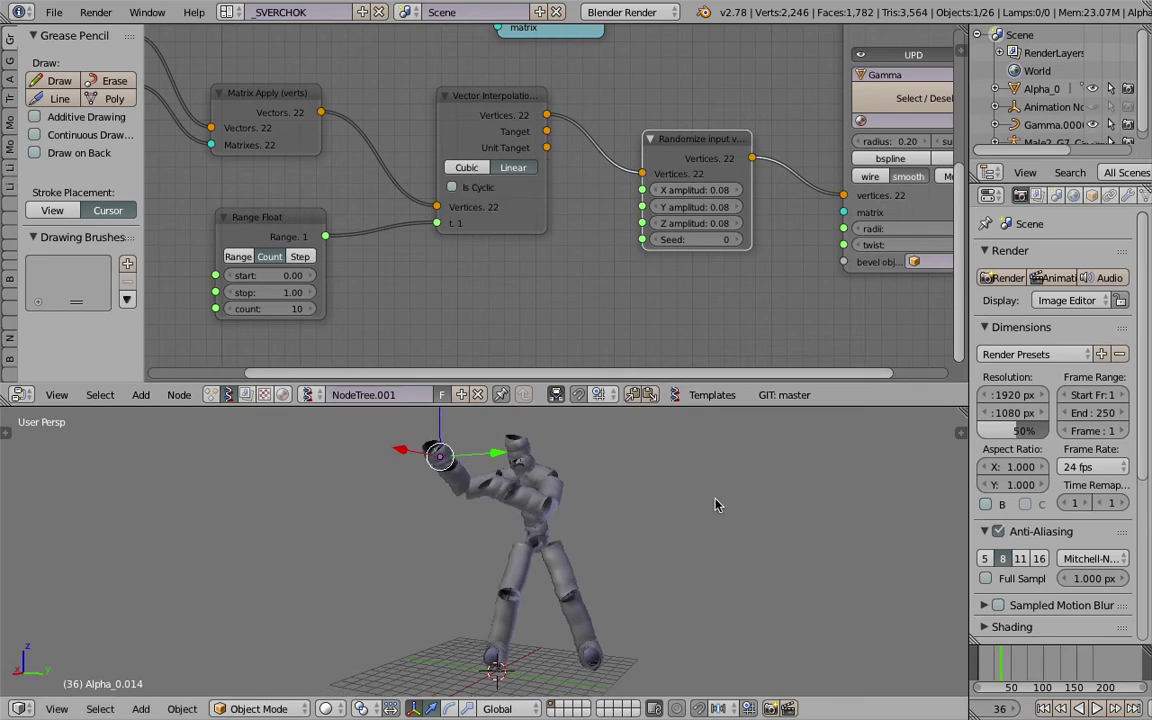
Play the animation briefly, stop it, and enlarge the 3D viewport against the node editor
key(alt+a)
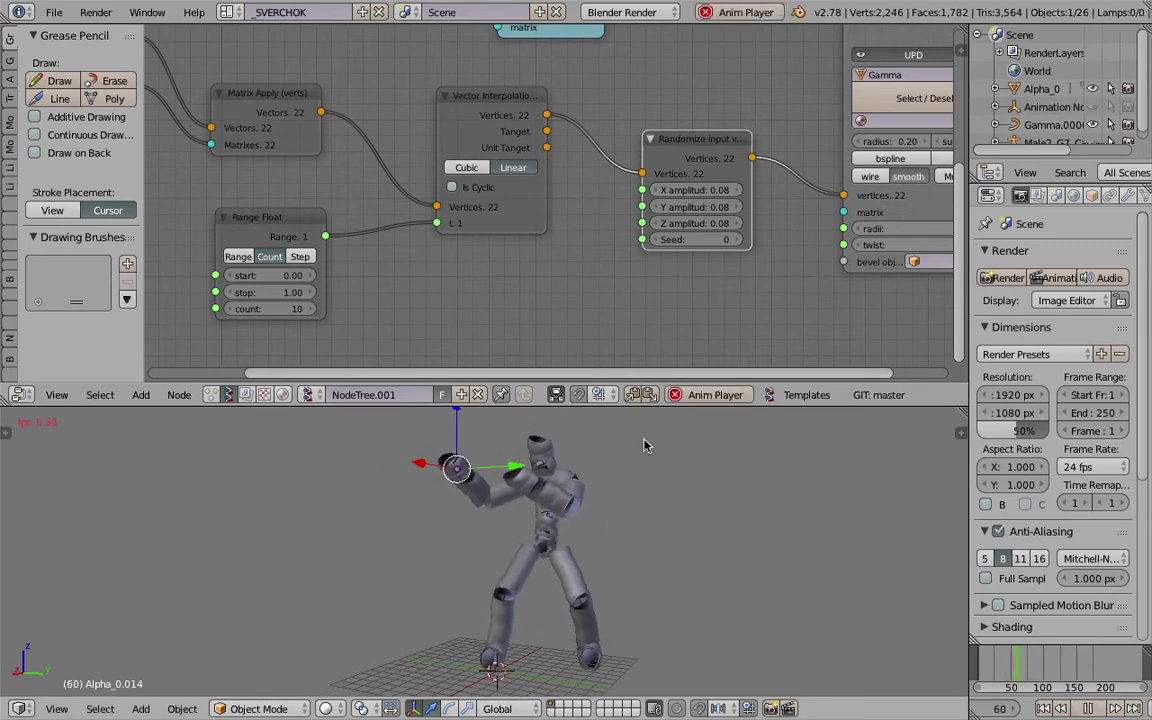
key(Escape)
drag(590, 406, 590, 237)
scroll(687, 430, up, 8)
scroll(687, 430, down, 8)
key(ctrl+s)
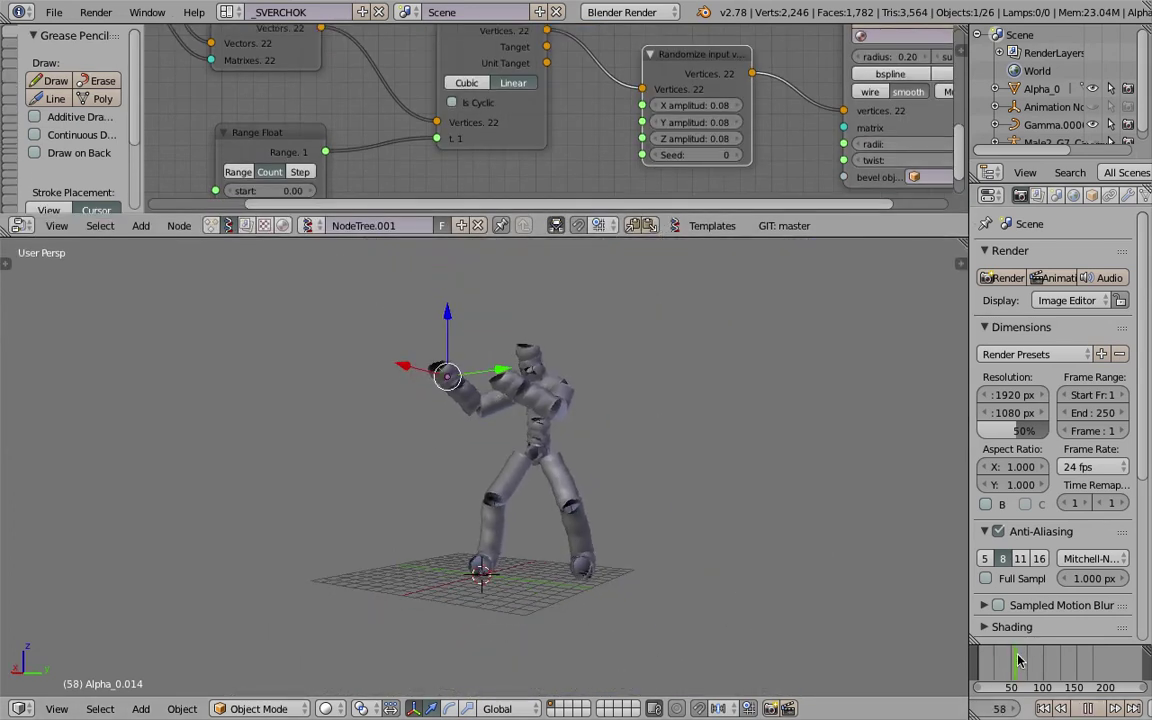
Set the scene's end frame to 50
mouse_move(1023, 664)
mouse_down()
mouse_move(977, 664)
mouse_move(1015, 665)
mouse_up()
scroll(1022, 712, up, 3)
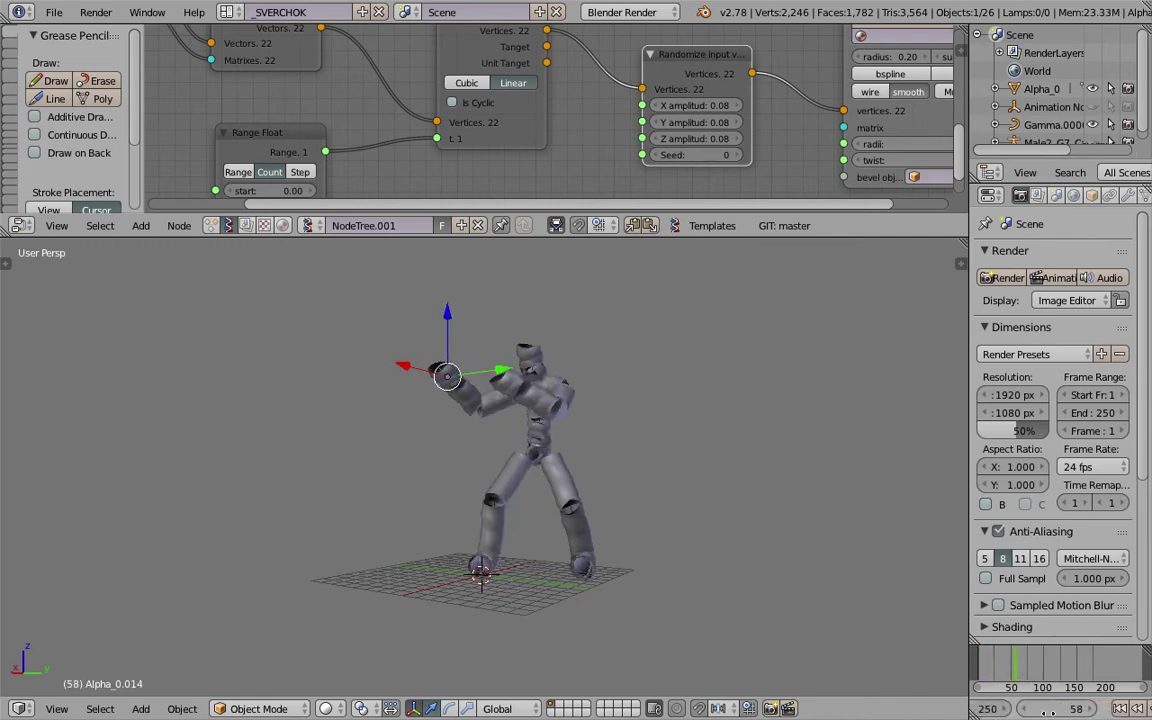
scroll(1044, 709, left, 2)
click(1058, 709)
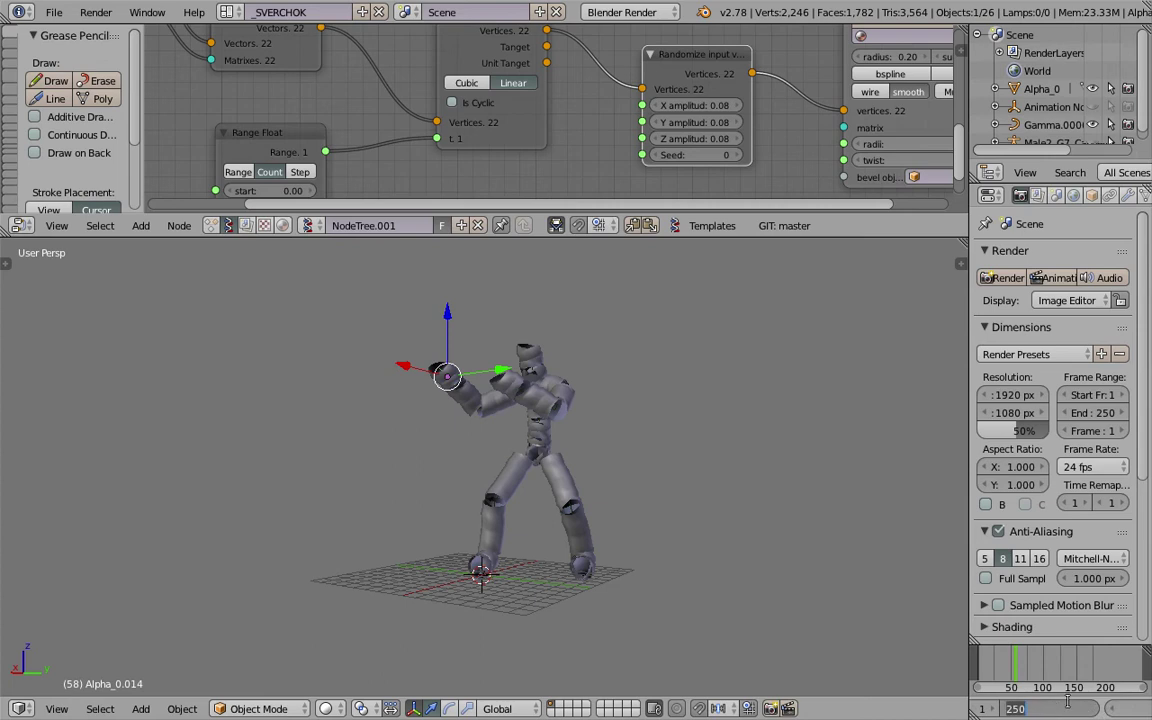
text(50)
key(Return)
scroll(1044, 670, up, 2)
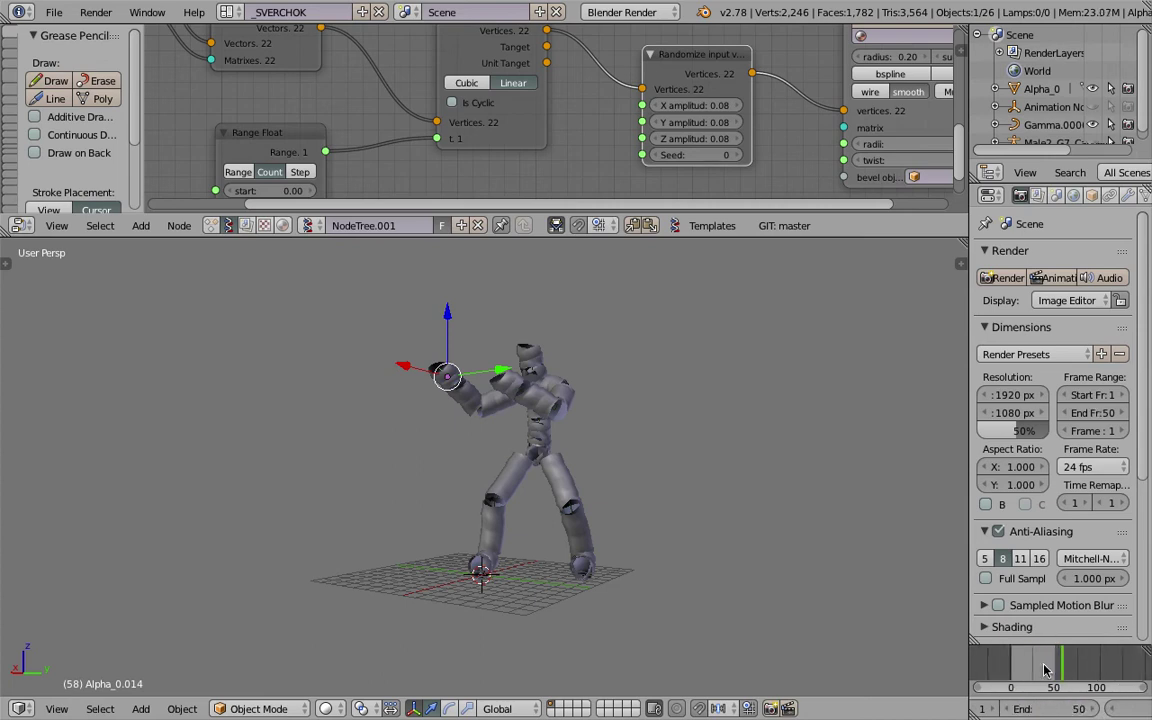
Scrub the timeline to frame 61 and save the file over itself
drag(1043, 670, 1065, 651)
scroll(792, 512, up, 4)
scroll(792, 507, down, 3)
middle_drag(792, 507, 628, 511)
key(ctrl+s)
click(687, 498)
scroll(627, 492, down, 2)
Give the node editor more height, save the file and enable bspline on the Polyline Viewer
drag(757, 238, 756, 335)
middle_drag(771, 178, 557, 216)
key(ctrl+s)
click(583, 190)
scroll(496, 159, up, 1)
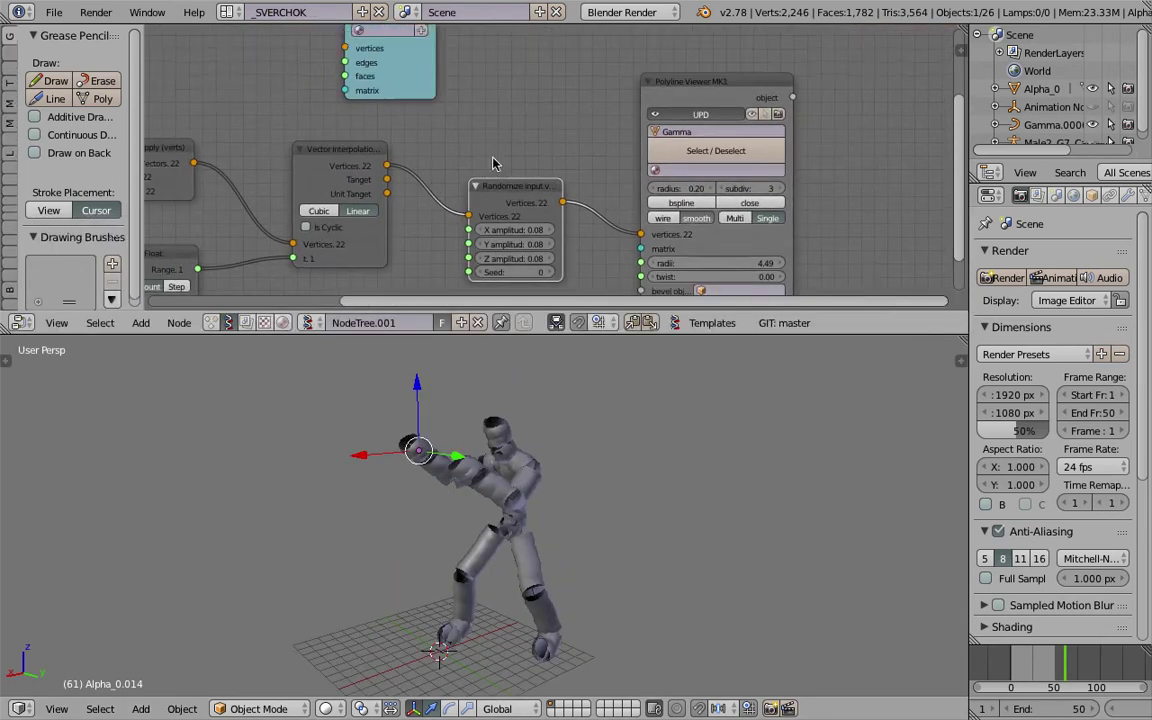
scroll(668, 192, up, 1)
click(713, 216)
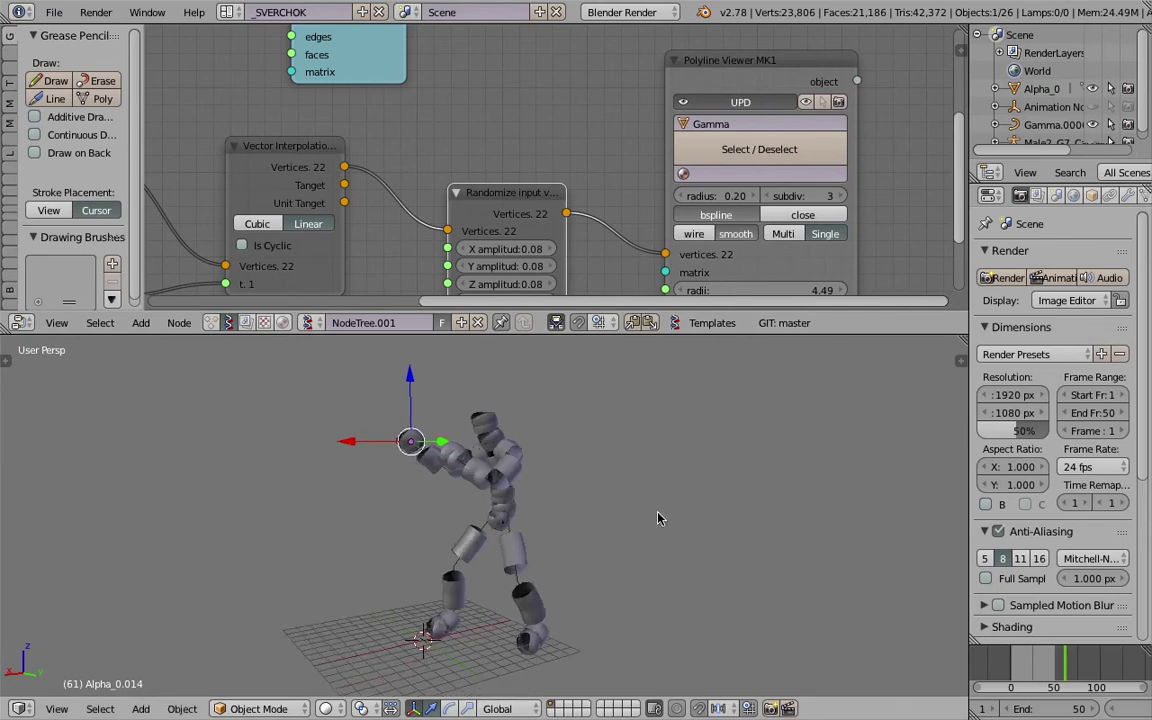
Compare the leg tubes with the Polyline Viewer's bspline option off and on, leaving it enabled
scroll(599, 361, up, 2)
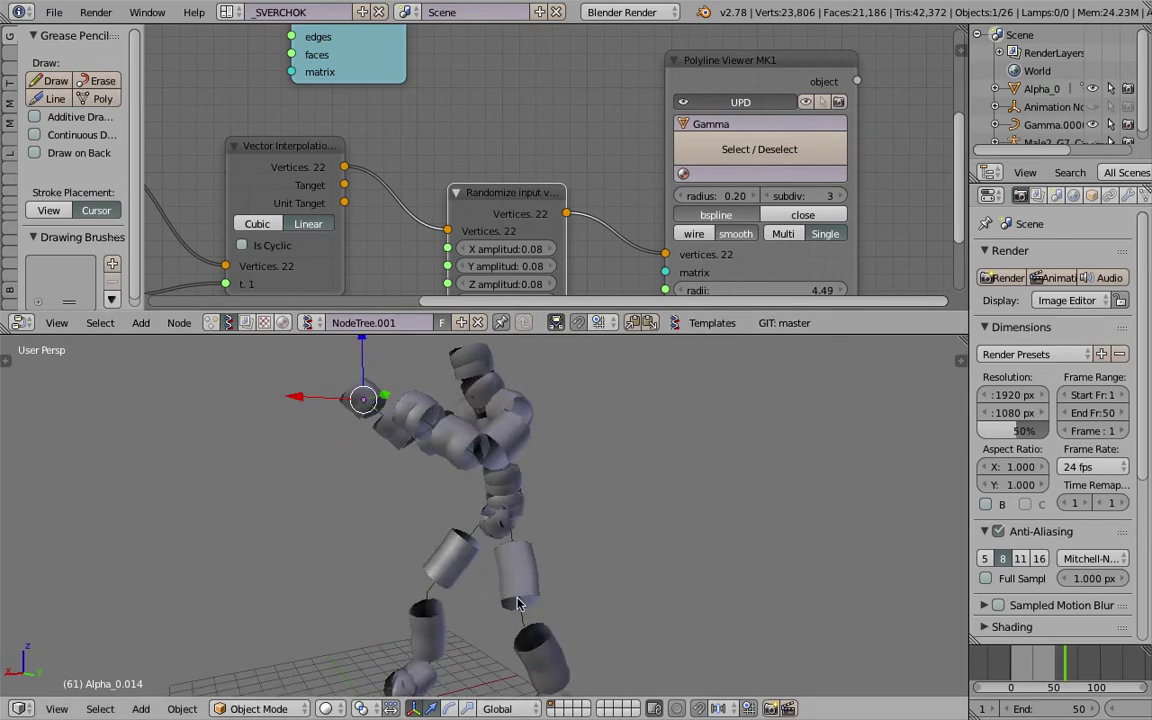
scroll(565, 545, up, 2)
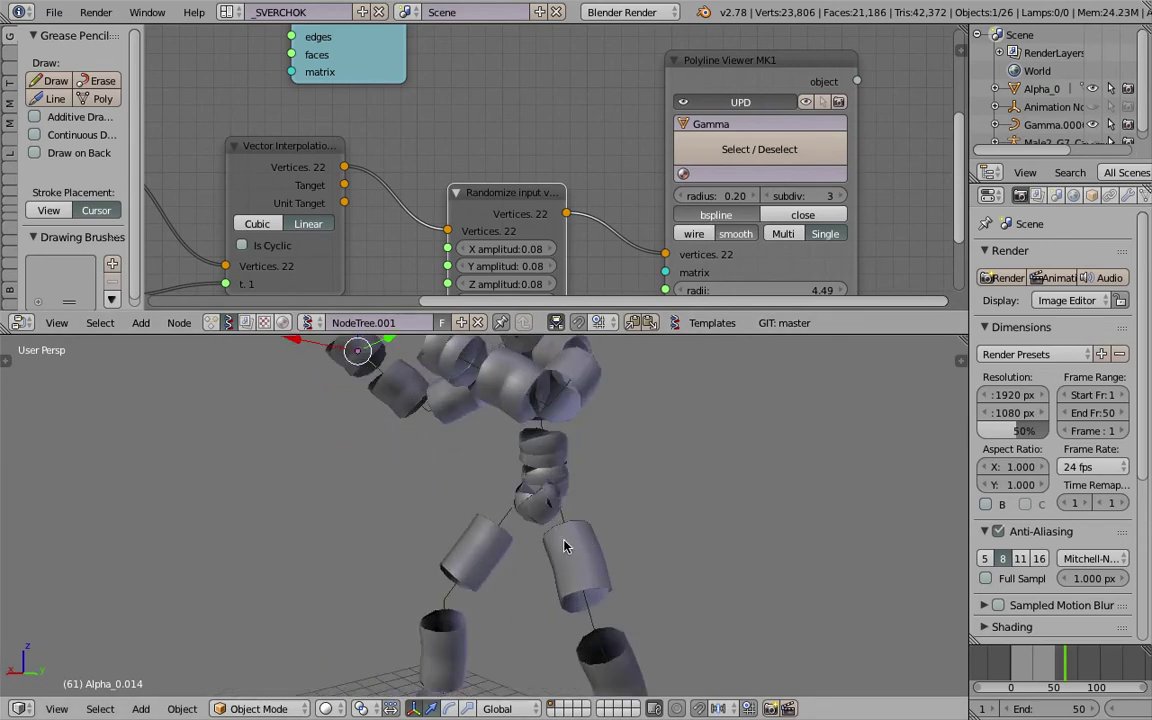
click(725, 217)
click(730, 214)
click(732, 213)
click(735, 214)
scroll(648, 428, down, 1)
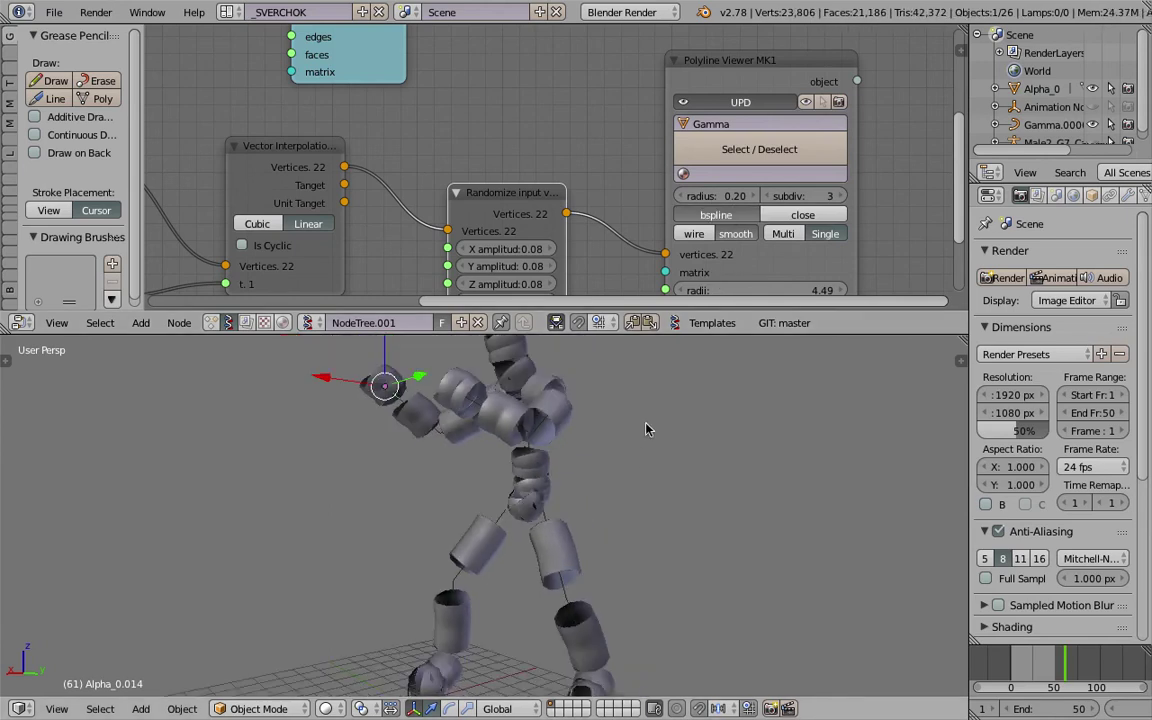
Raise the Range Float node's count to 17 and save the file over itself
middle_drag(507, 228, 695, 116)
middle_drag(375, 257, 419, 250)
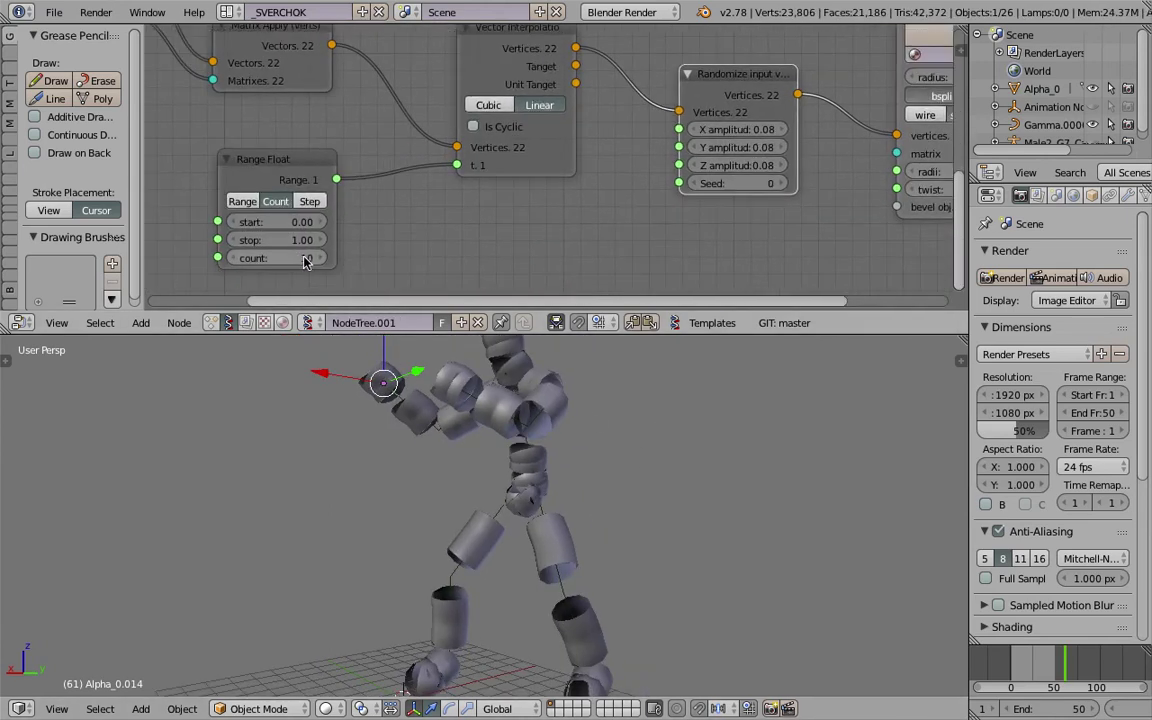
drag(277, 258, 326, 258)
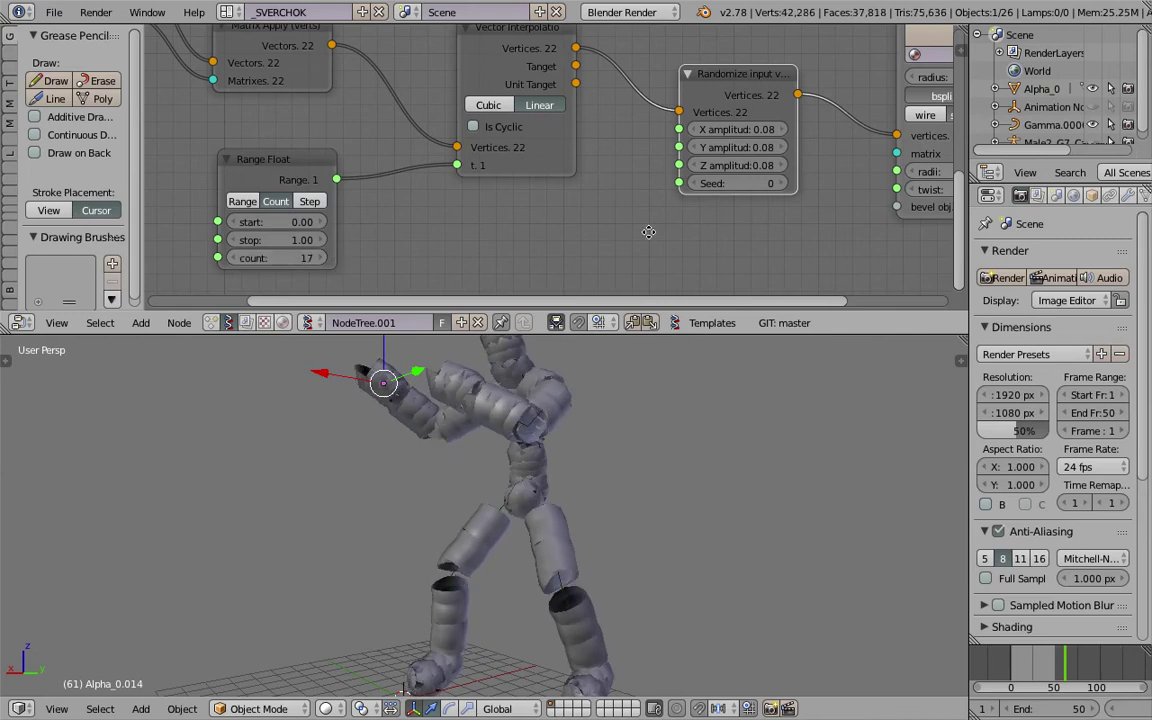
scroll(648, 231, down, 2)
key(ctrl+s)
middle_drag(648, 231, 454, 242)
click(576, 249)
Space out the Polyline Viewer and Randomize nodes, and add a Random Num Gen node below them
drag(782, 165, 855, 152)
drag(503, 103, 513, 66)
middle_drag(497, 221, 522, 185)
key(ctrl+space)
key(Return)
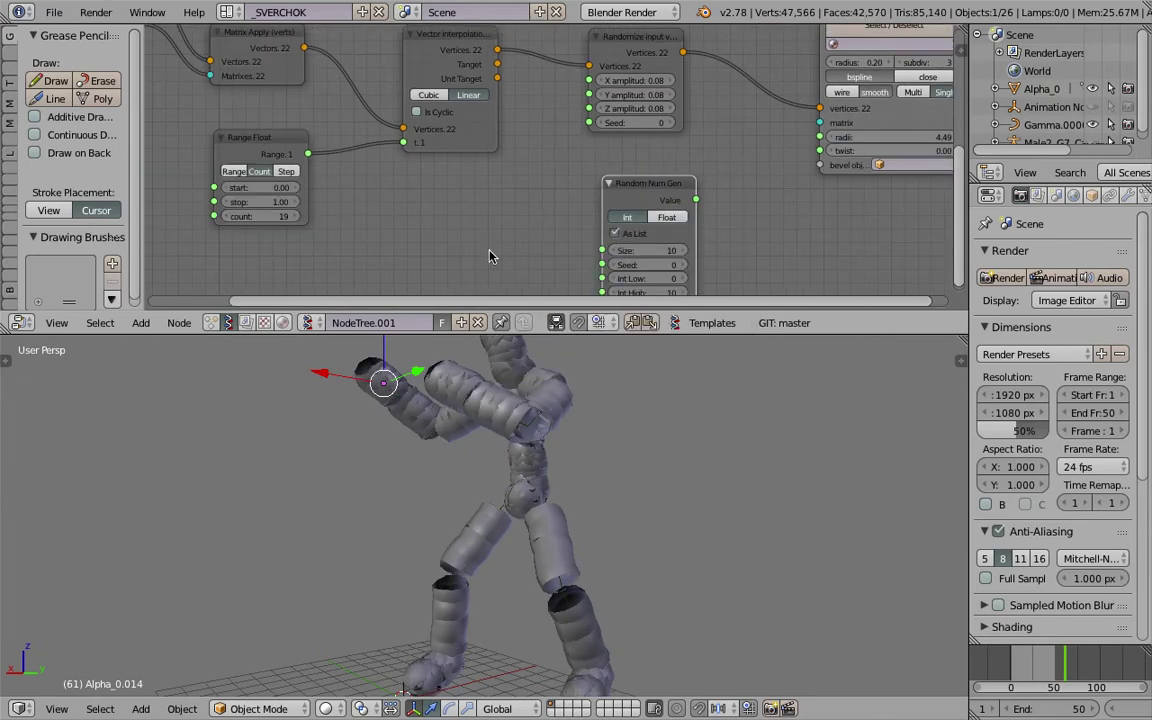
Set the Range Float count to 20, and the Random Num Gen to size 20 in Float mode
click(296, 217)
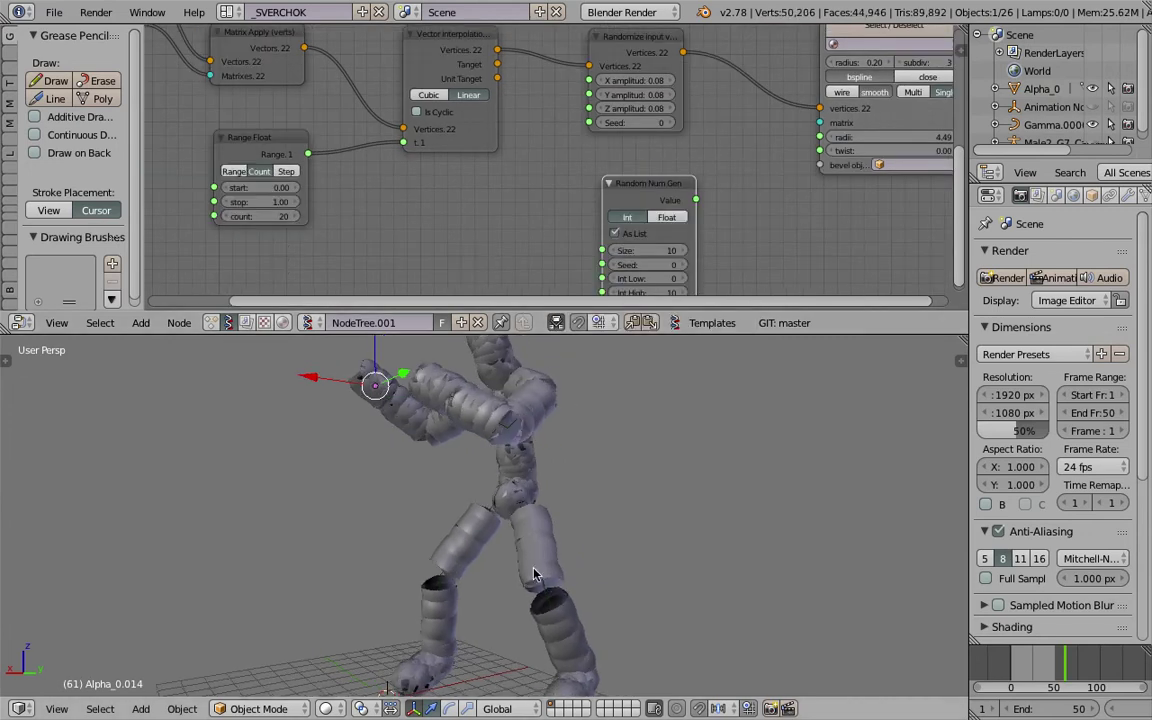
middle_drag(548, 217, 508, 167)
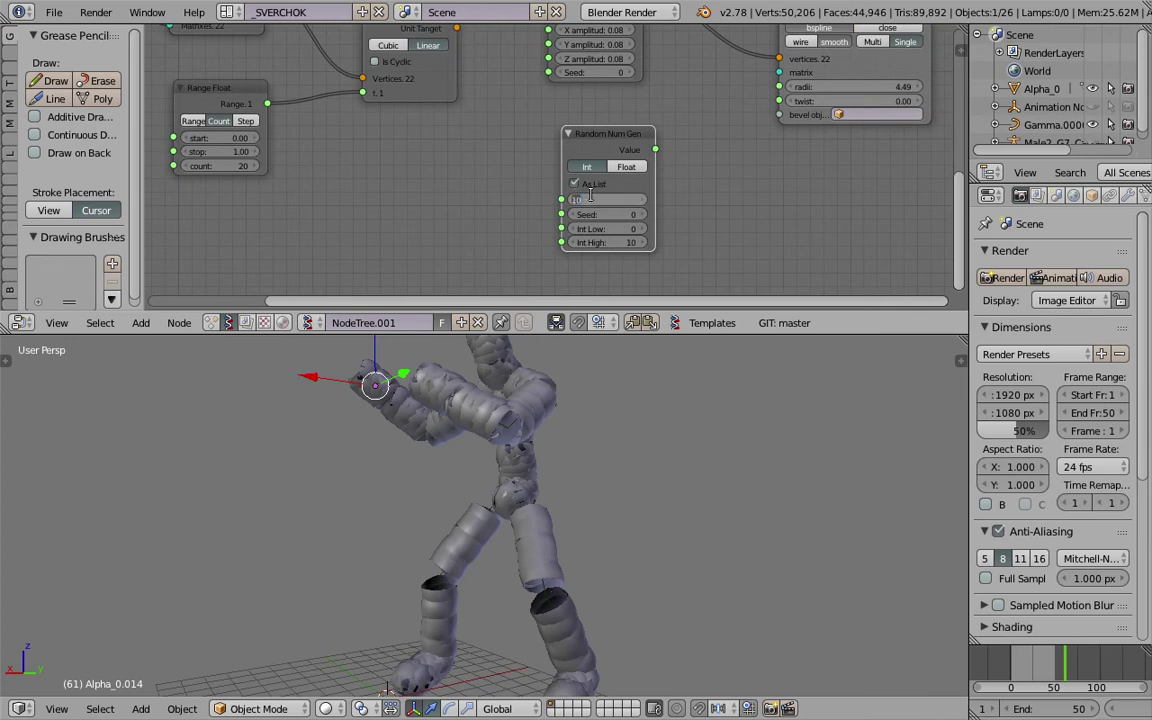
scroll(594, 200, up, 2)
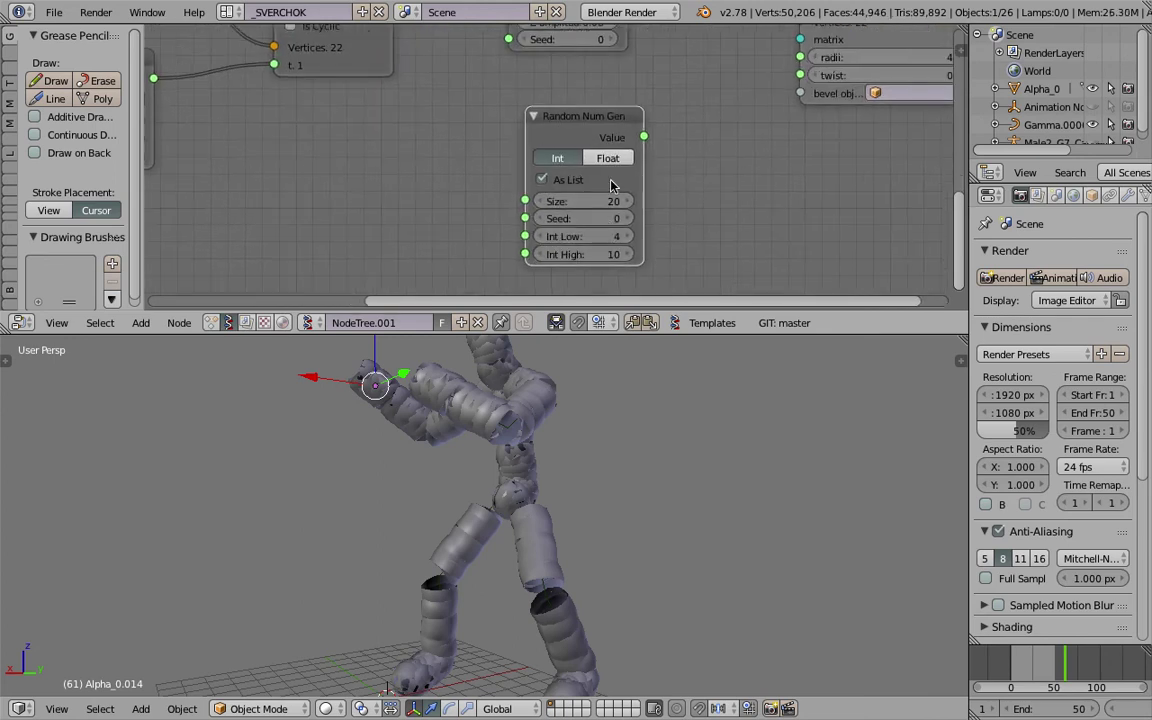
click(608, 159)
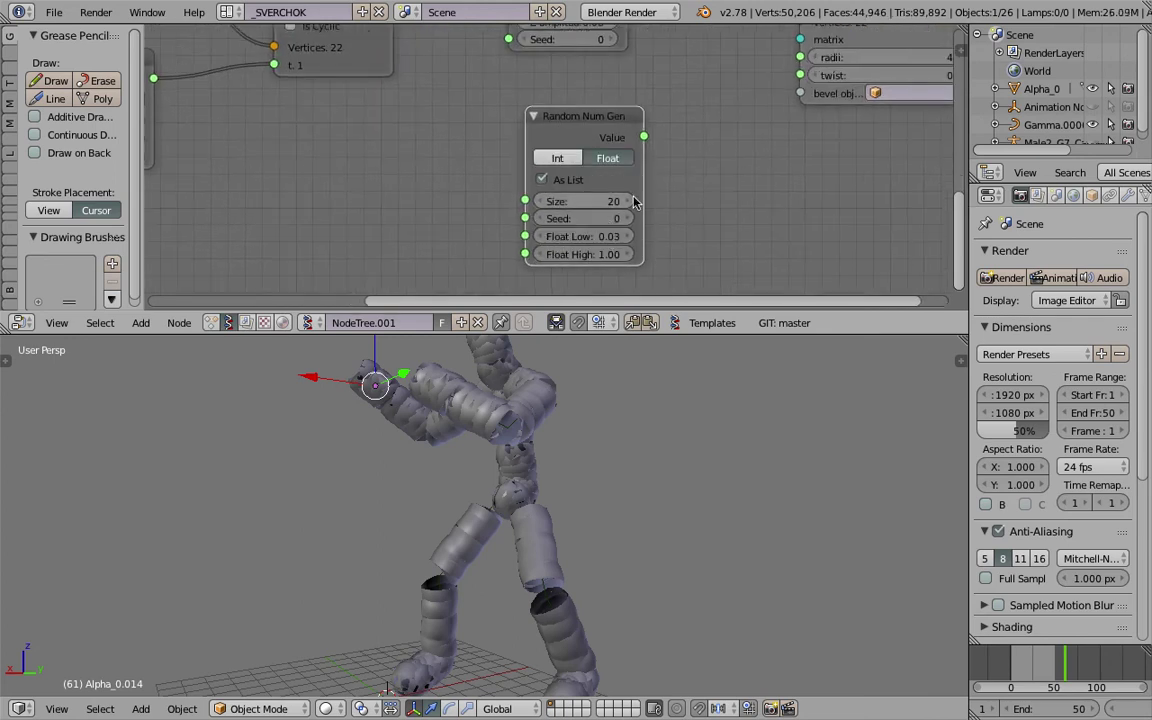
Link Random Num Gen's Value to the Polyline Viewer's radii, with Float Low 1.59 and Float High 5.47
drag(644, 136, 662, 133)
drag(790, 62, 800, 57)
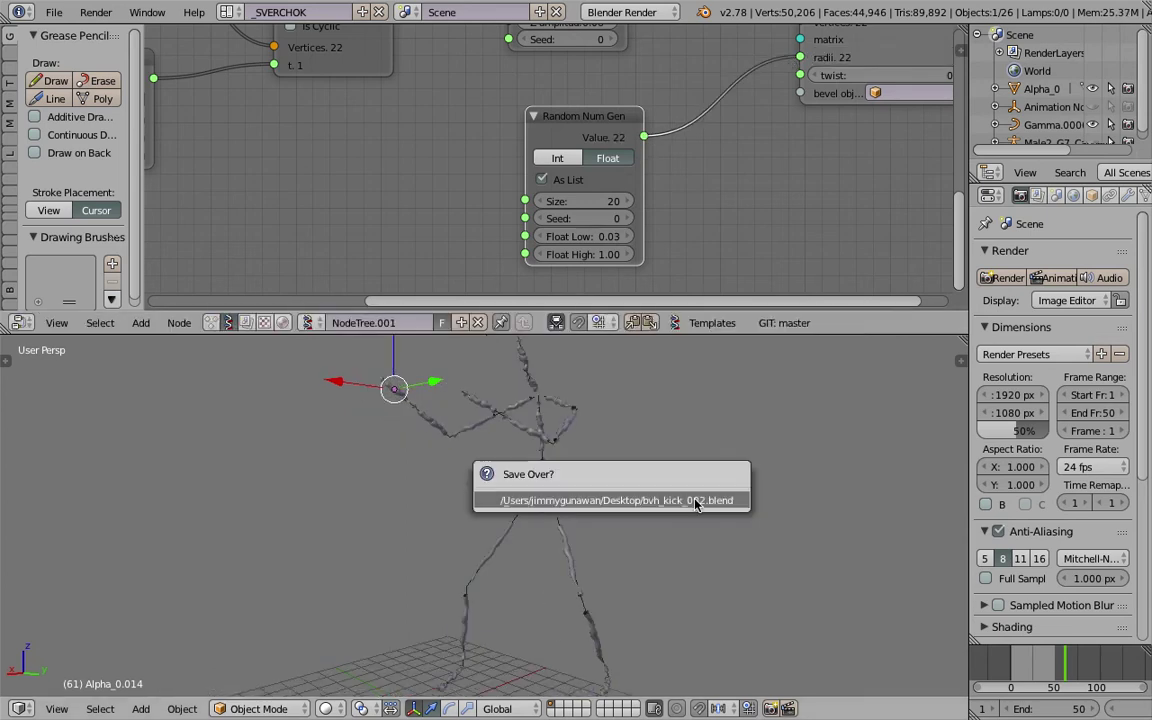
drag(582, 236, 543, 236)
drag(611, 254, 572, 254)
scroll(629, 467, down, 1)
Deselect all objects and scrub the timeline to frame 58
middle_drag(637, 466, 672, 461)
key(a)
key(a)
key(a)
drag(1010, 672, 1062, 665)
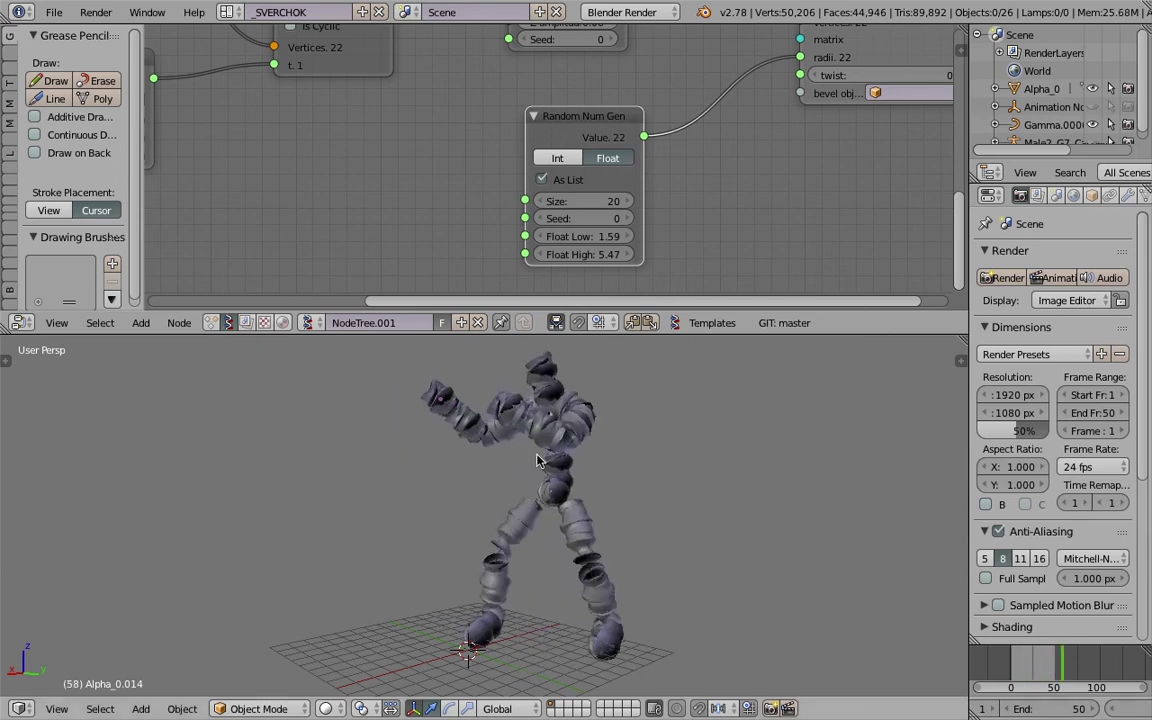
middle_drag(538, 460, 638, 496)
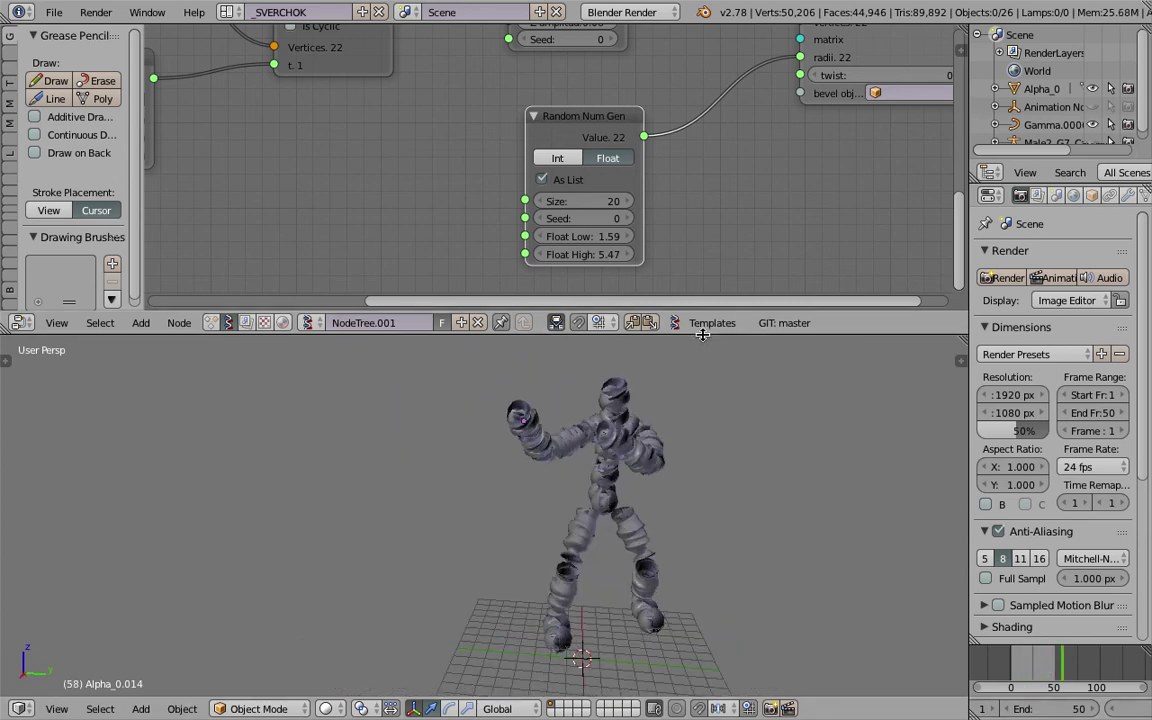
Enlarge the 3D viewport against the node editor and play the animation of the random-radius tubes
drag(702, 334, 710, 226)
middle_drag(735, 420, 667, 414)
scroll(667, 414, up, 3)
scroll(668, 414, down, 4)
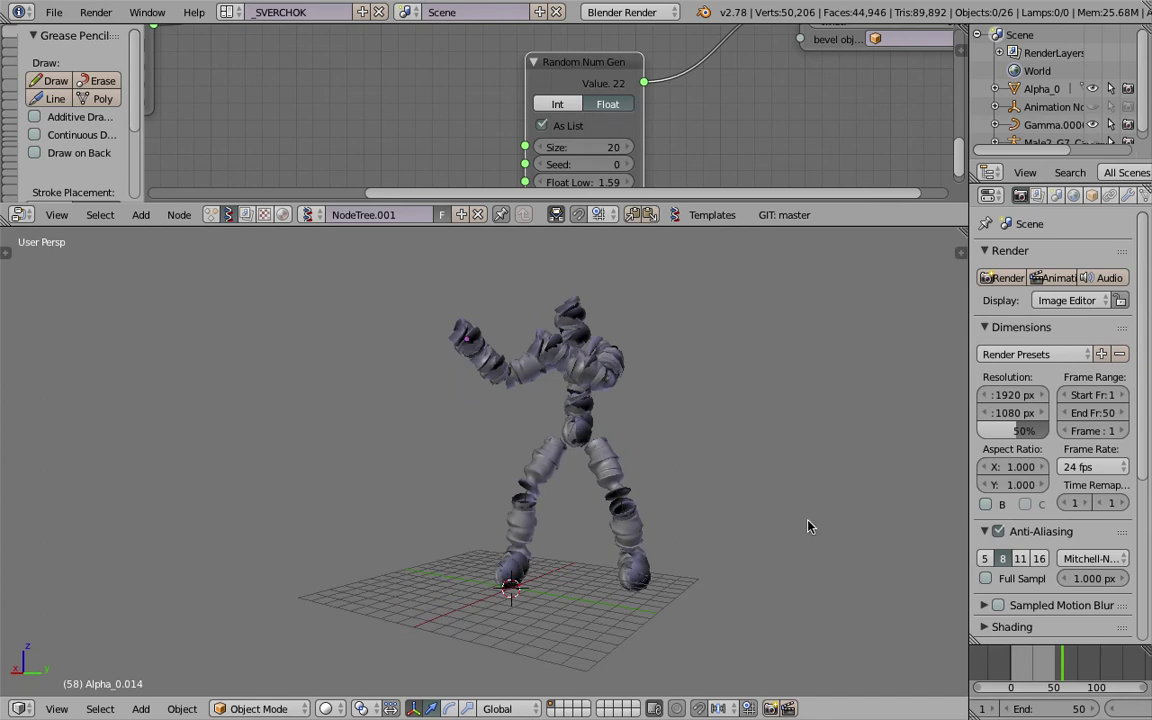
click(1010, 677)
key(alt+a)
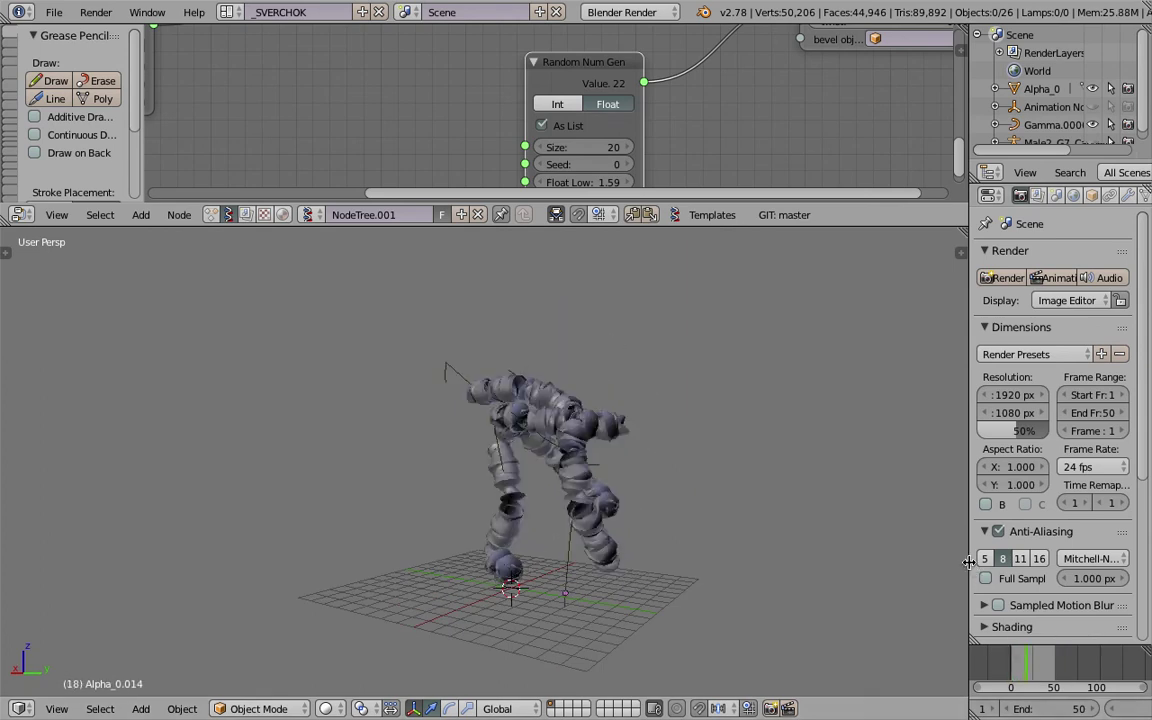
Widen the properties and timeline area and scrub through the motion to frame 19
drag(970, 562, 841, 562)
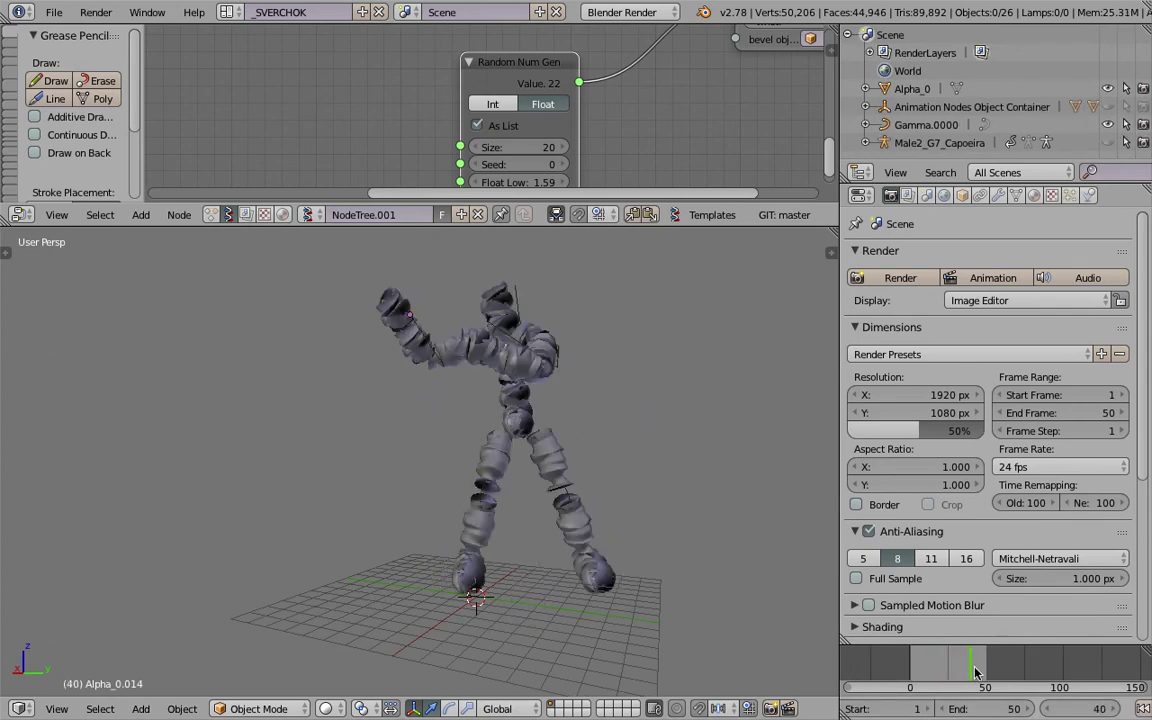
drag(975, 668, 927, 655)
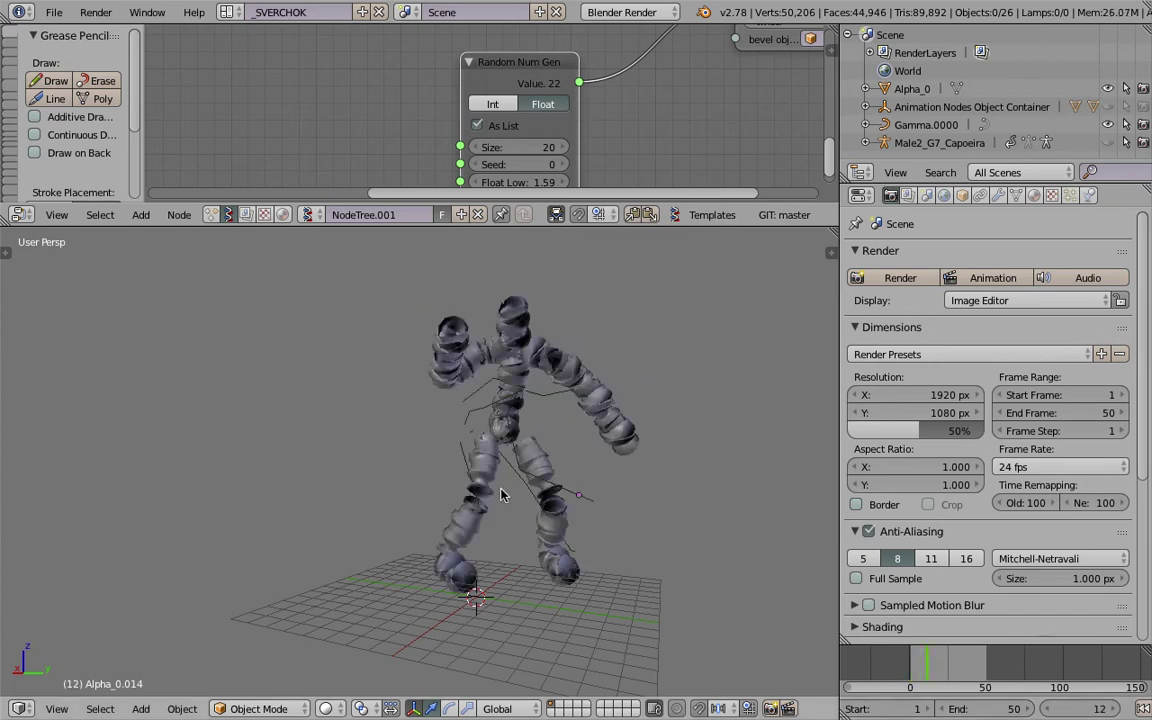
scroll(501, 488, up, 2)
middle_drag(501, 488, 560, 494)
scroll(560, 494, down, 1)
drag(896, 664, 938, 668)
Select the Gamma.0000 tube object in the 3D view and save the file over itself
middle_drag(658, 544, 621, 542)
key(ctrl+s)
click(621, 542)
right_click(516, 502)
middle_drag(482, 412, 527, 428)
key(ctrl+s)
click(482, 453)
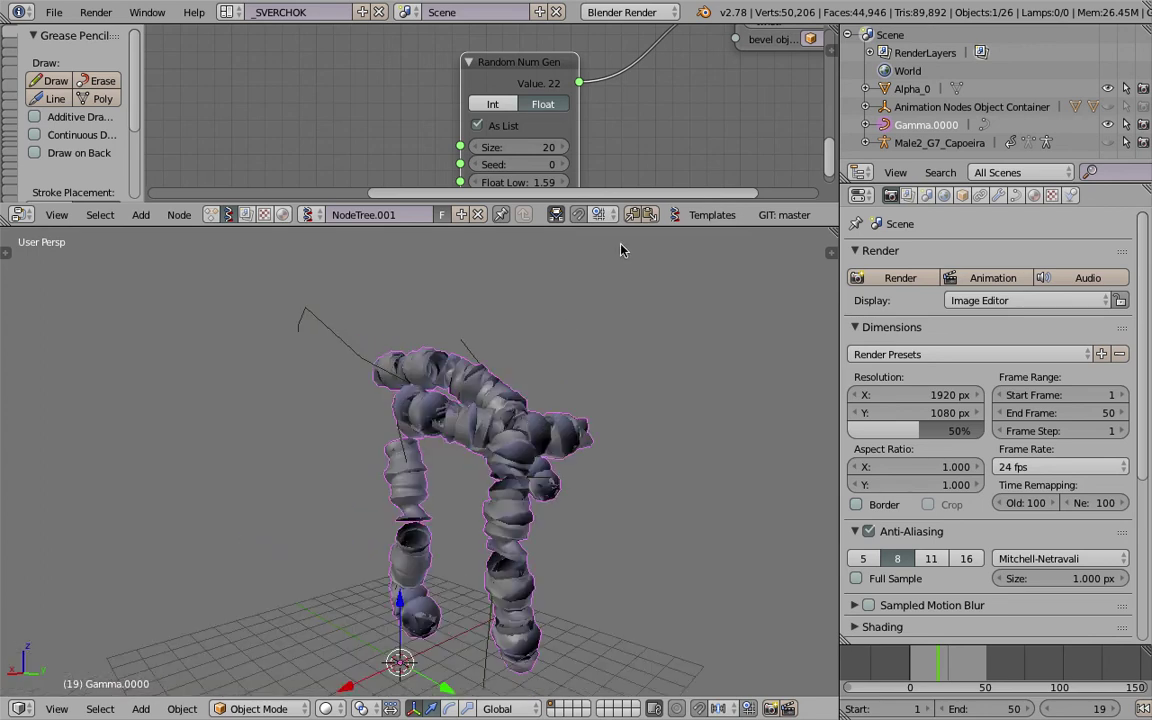
Enlarge the node editor to show the viewer node and save the project as the next numbered version after bvh_kick_002.blend
drag(620, 228, 640, 354)
middle_drag(674, 188, 305, 216)
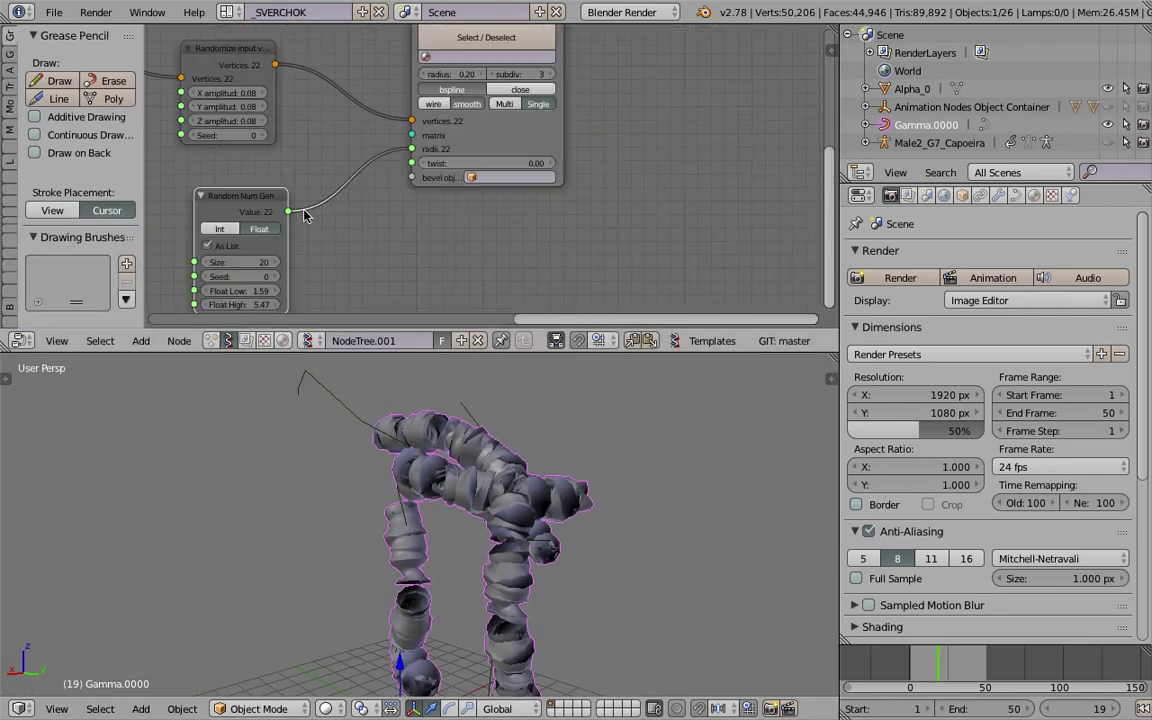
click(54, 12)
click(98, 163)
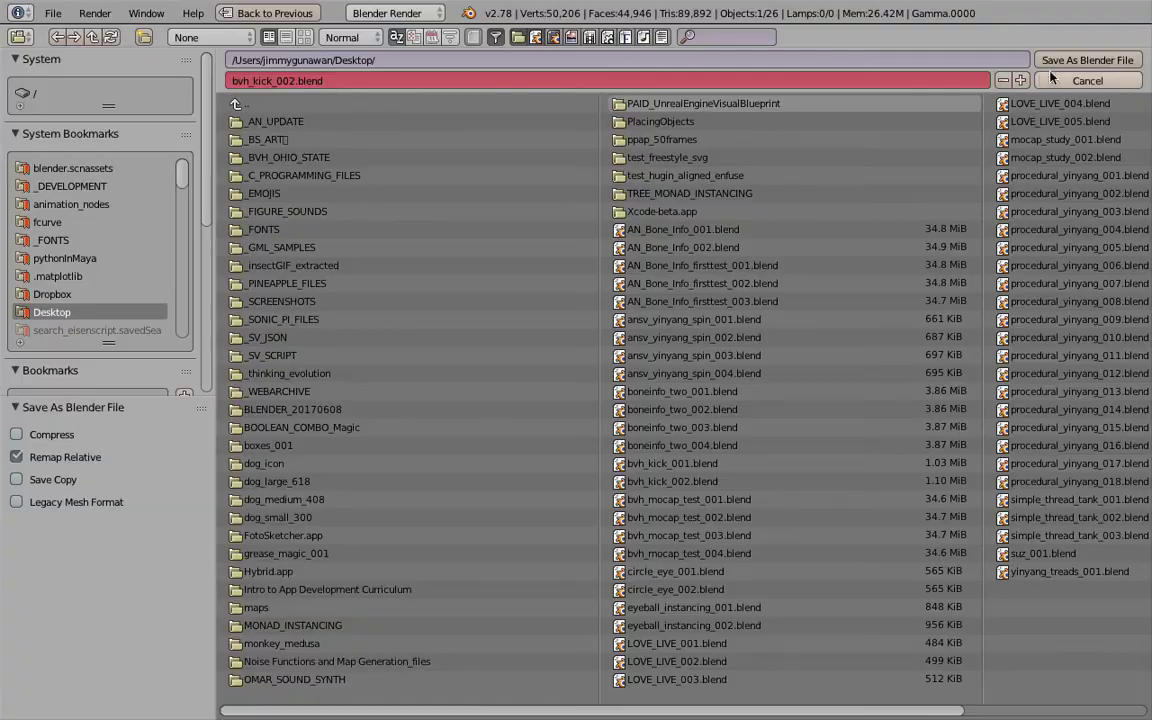
click(1022, 79)
click(1088, 61)
Save the new file version over itself with the whole figure in view
middle_drag(650, 404, 610, 406)
scroll(588, 476, down, 3)
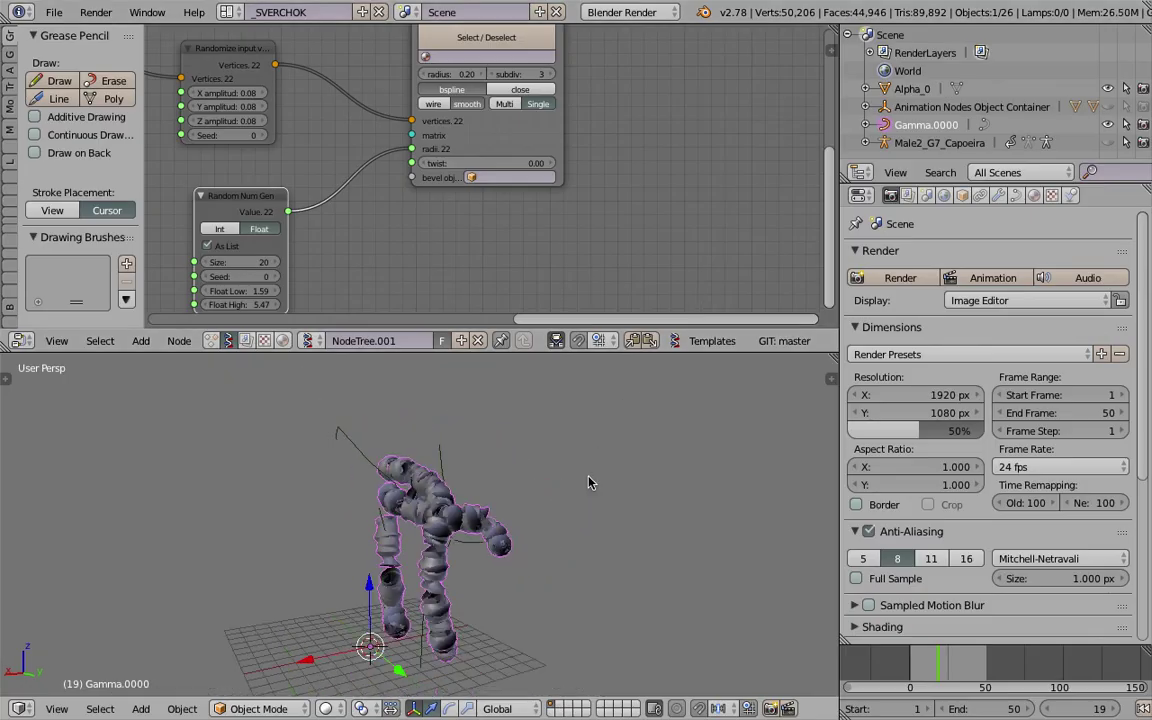
shift+middle_drag(588, 480, 640, 466)
key(ctrl+s)
click(638, 466)
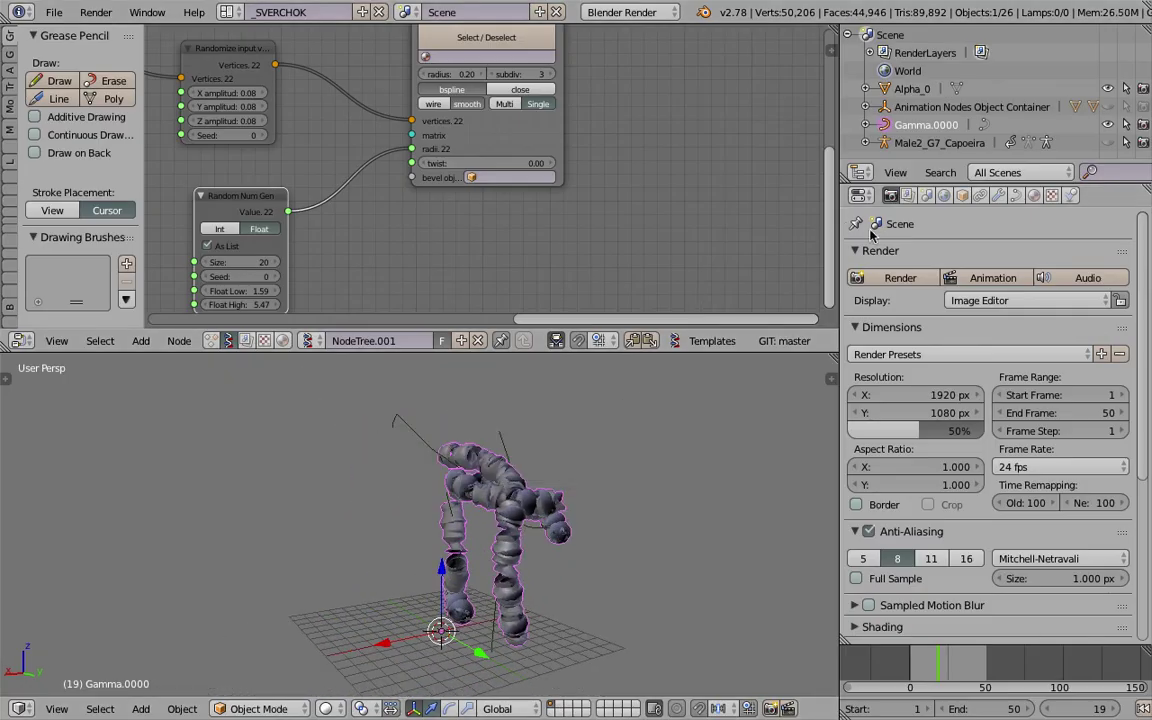
Widen the node editor, add a Viewer BMesh node beside the Polyline Viewer MK1 node, and save the file over itself
drag(841, 238, 922, 230)
scroll(635, 147, down, 3)
middle_drag(635, 147, 503, 222)
scroll(580, 178, up, 3)
key(shift+a)
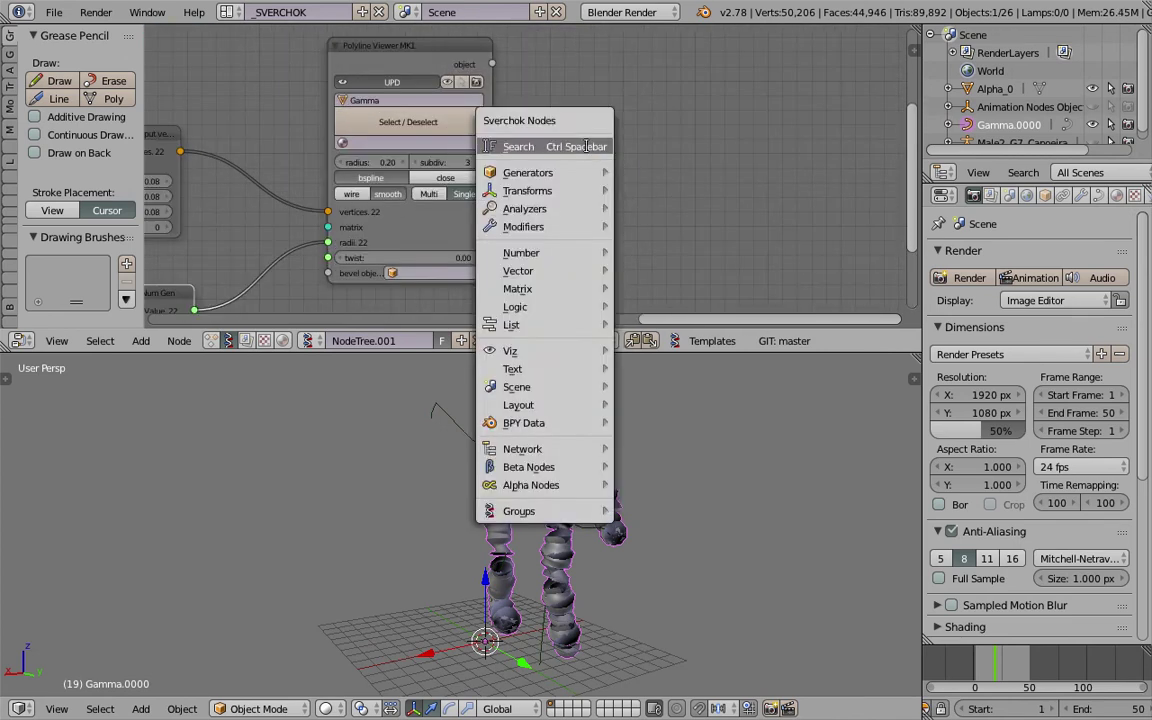
click(586, 146)
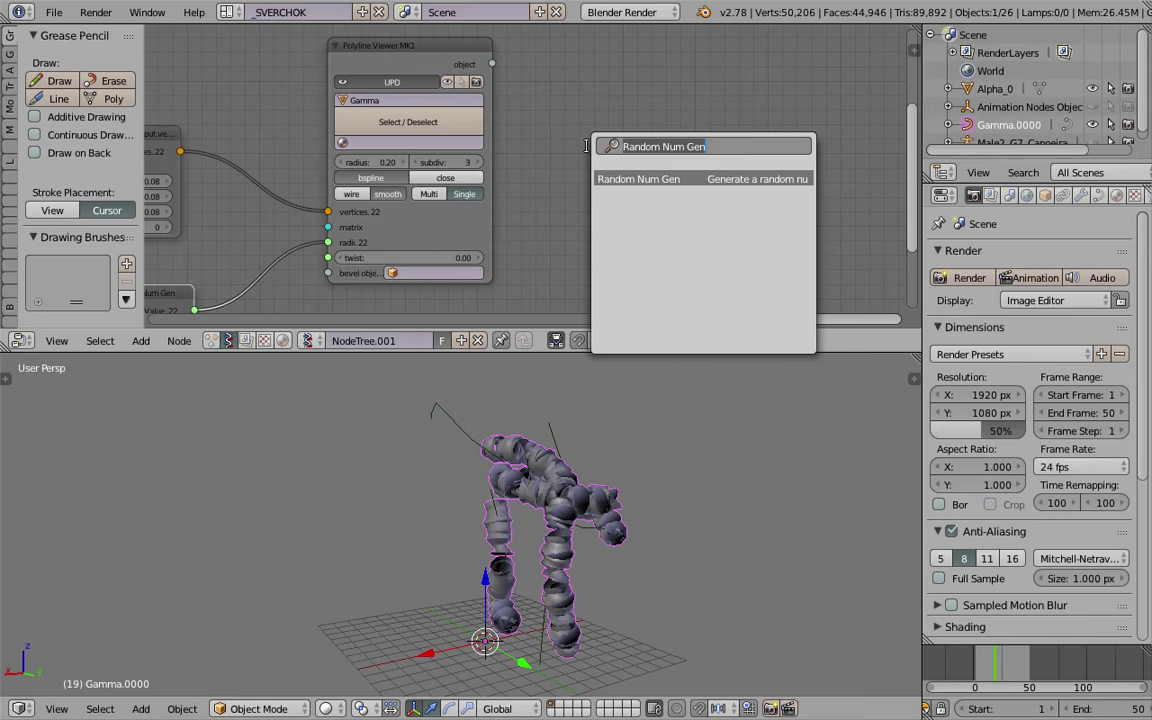
text(viewe)
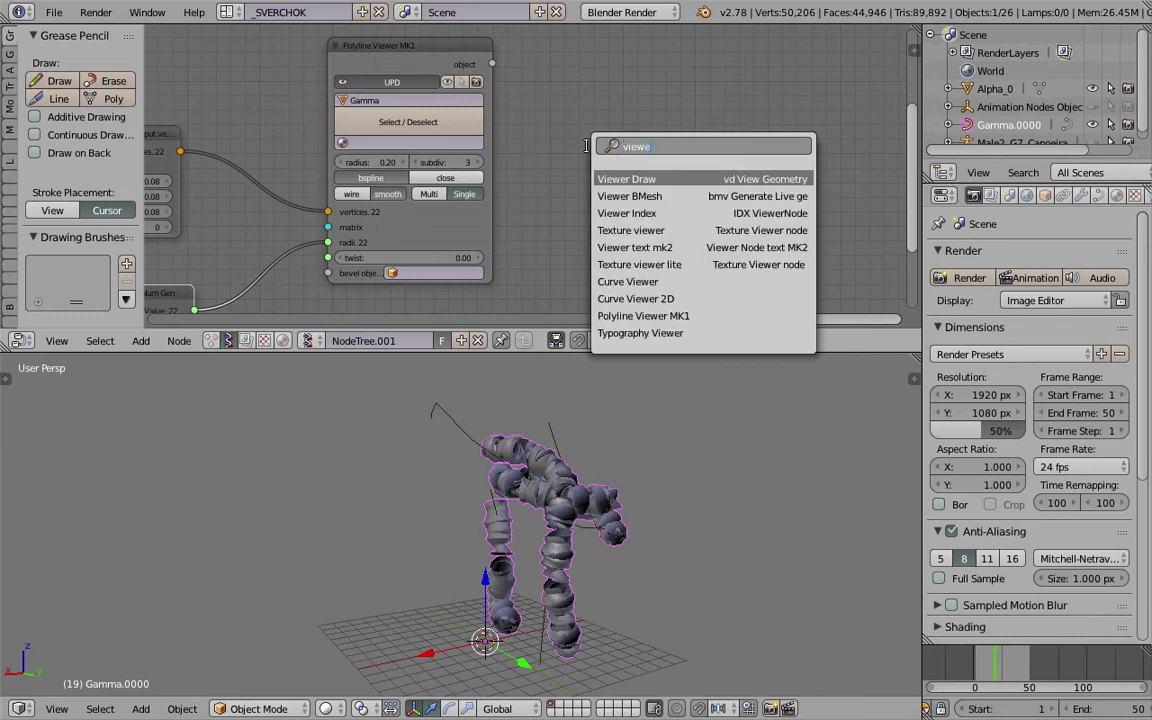
key(Down)
key(Return)
click(653, 70)
key(ctrl+s)
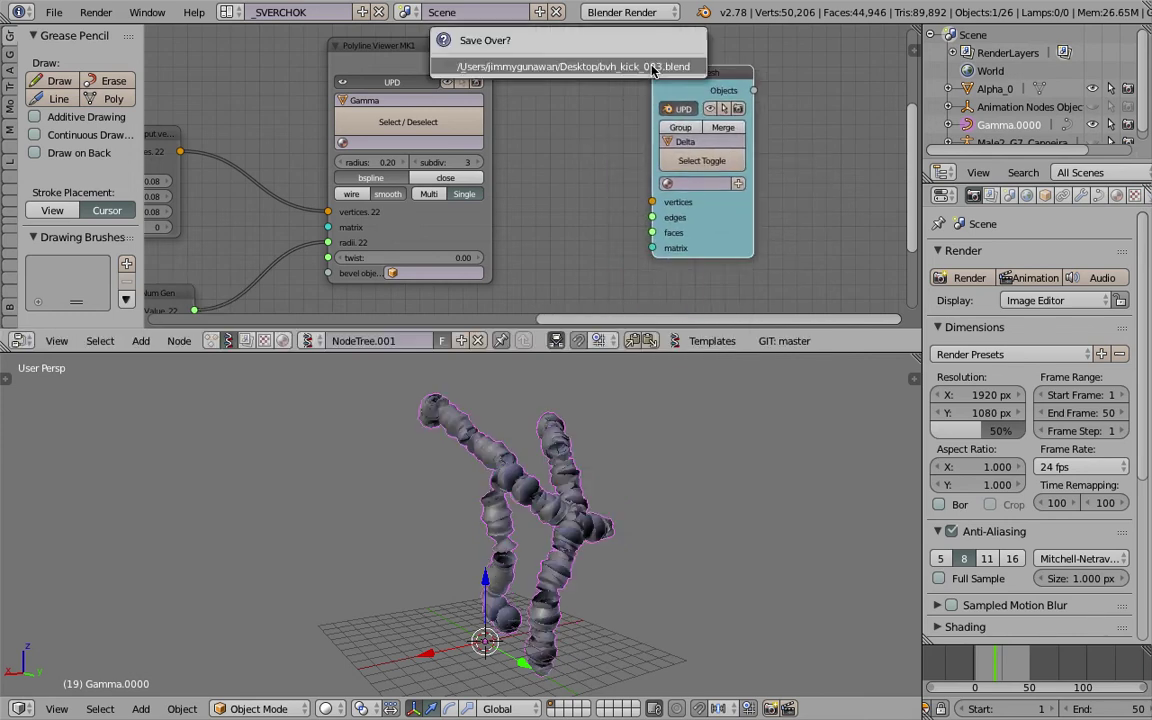
click(654, 70)
Move the Viewer BMesh node farther out and add an Object ID Out MK2 node between it and the Polyline Viewer
drag(680, 73, 724, 75)
drag(492, 63, 620, 152)
middle_drag(575, 119, 553, 119)
key(space)
text(out m)
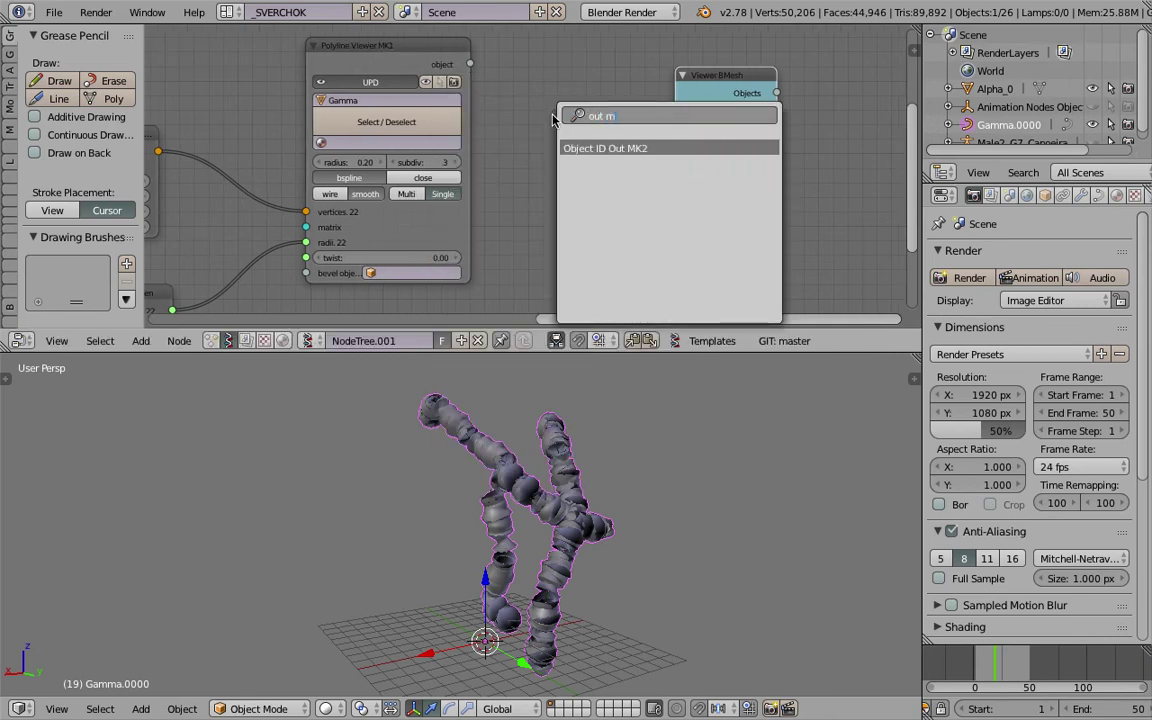
key(Return)
click(560, 118)
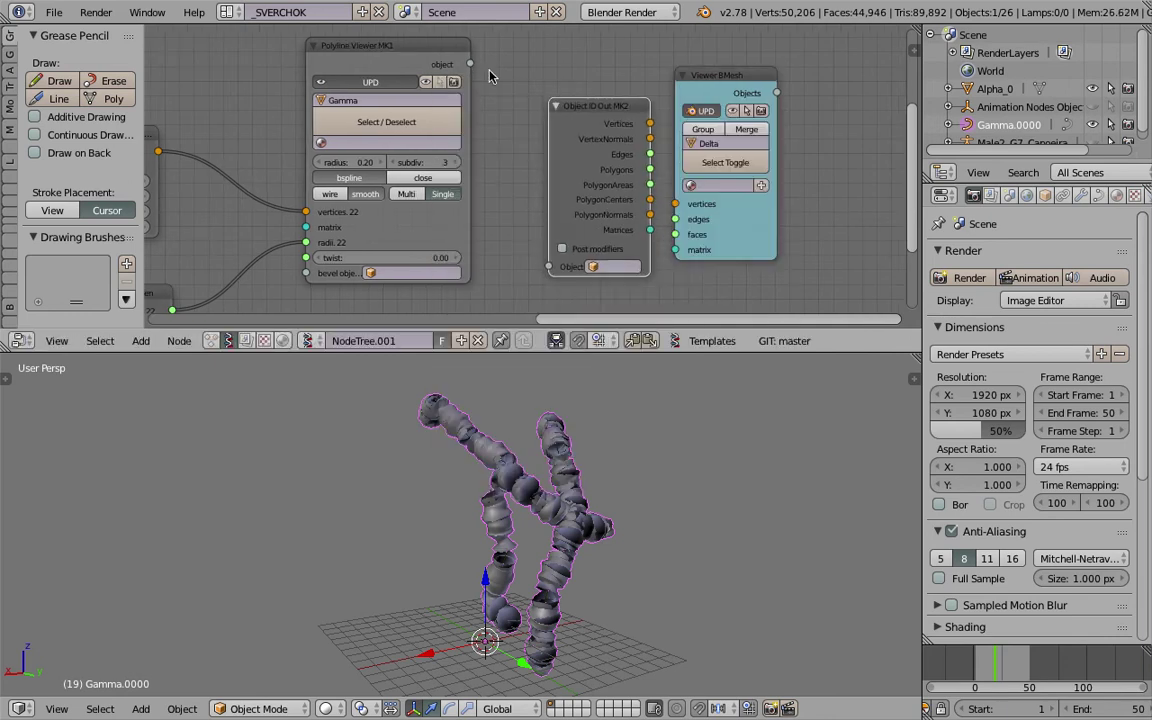
Link the Polyline Viewer's object output to the Object ID Out MK2 input and hide the Gamma tube from the viewport
drag(470, 63, 513, 177)
drag(548, 273, 548, 273)
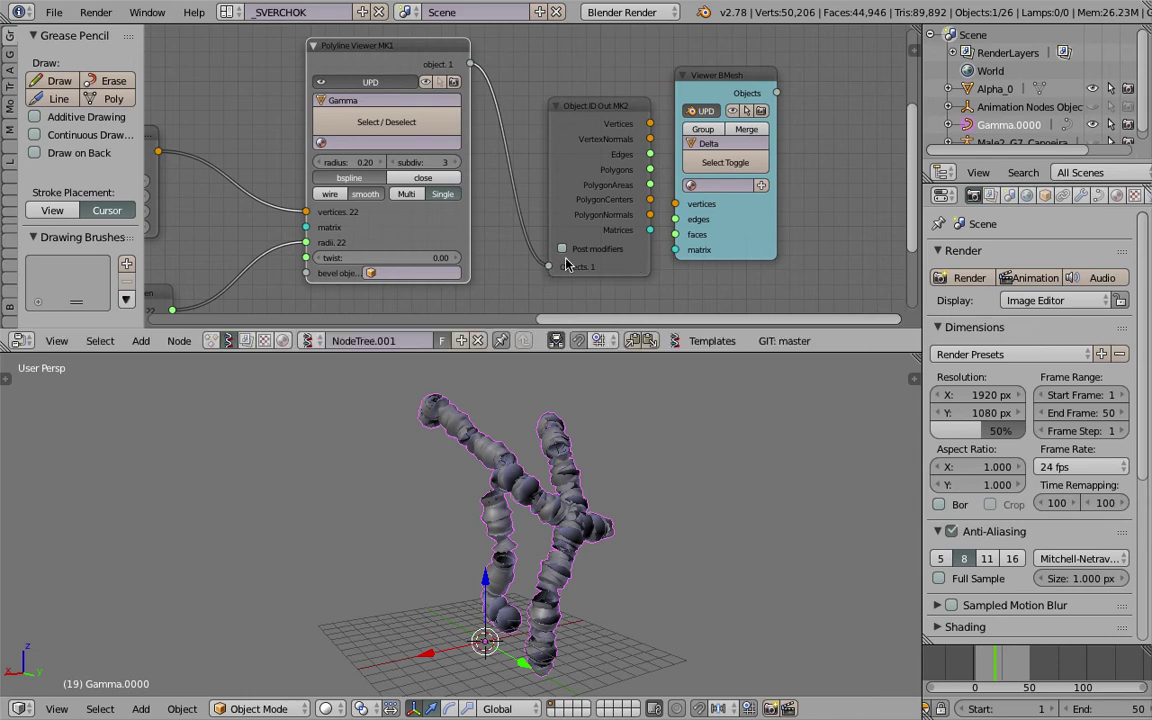
click(427, 84)
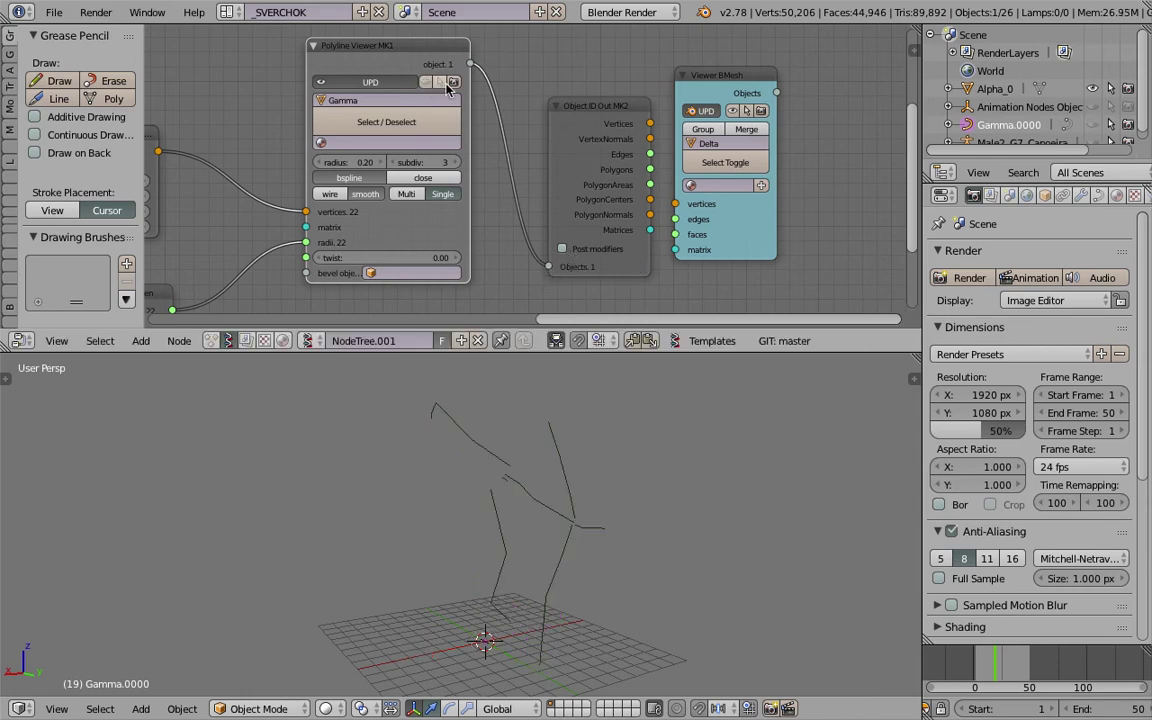
Link Object ID Out's Vertices and Polygons to the Viewer BMesh's vertices and faces, and select the generated Delta mesh
drag(638, 131, 677, 206)
drag(628, 158, 676, 234)
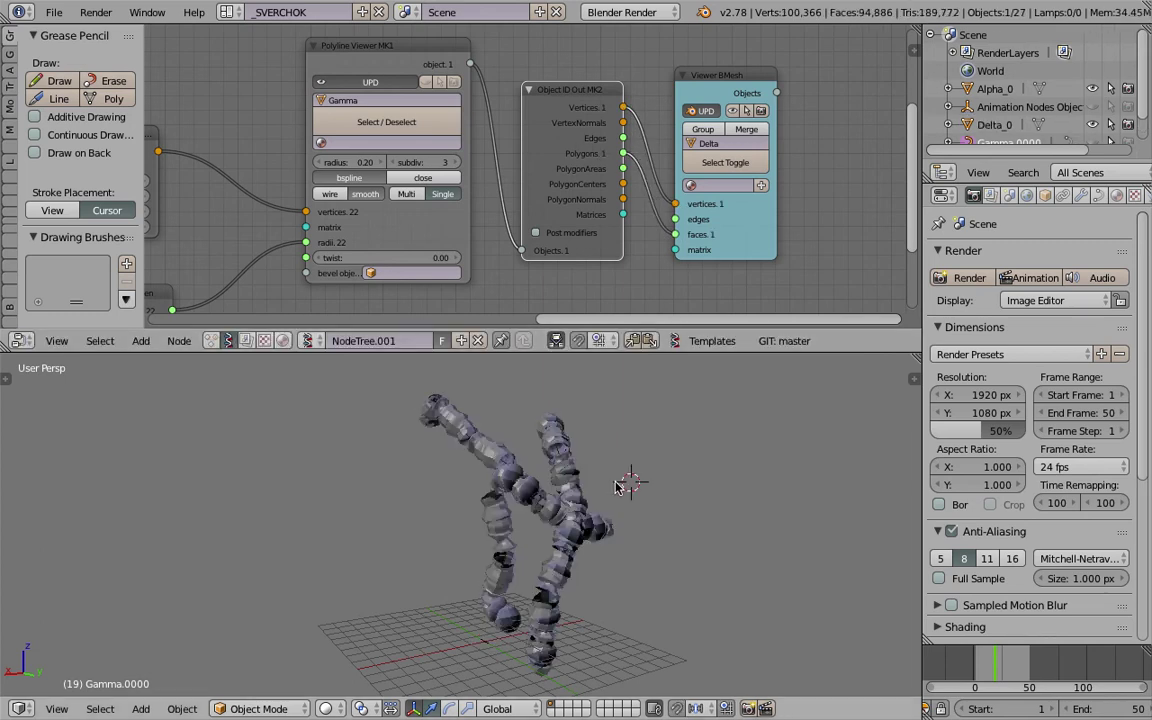
right_click(563, 485)
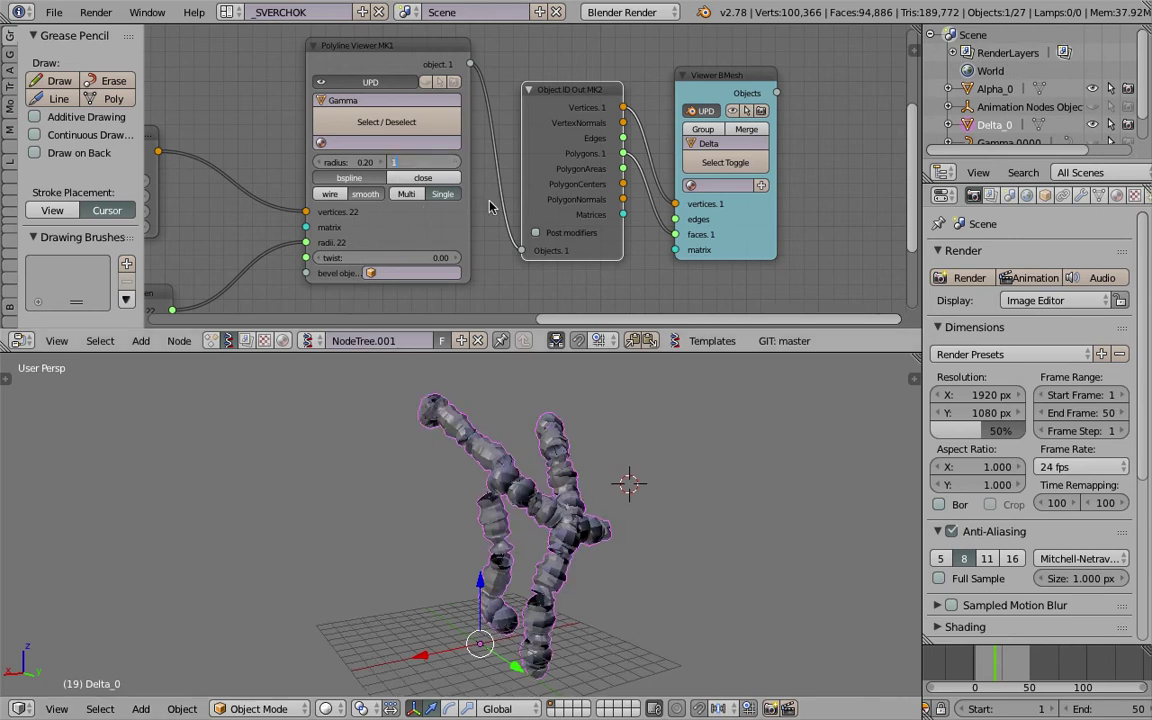
Set the Polyline Viewer's subdiv to 1 and save the file over itself at frame 12
key(Return)
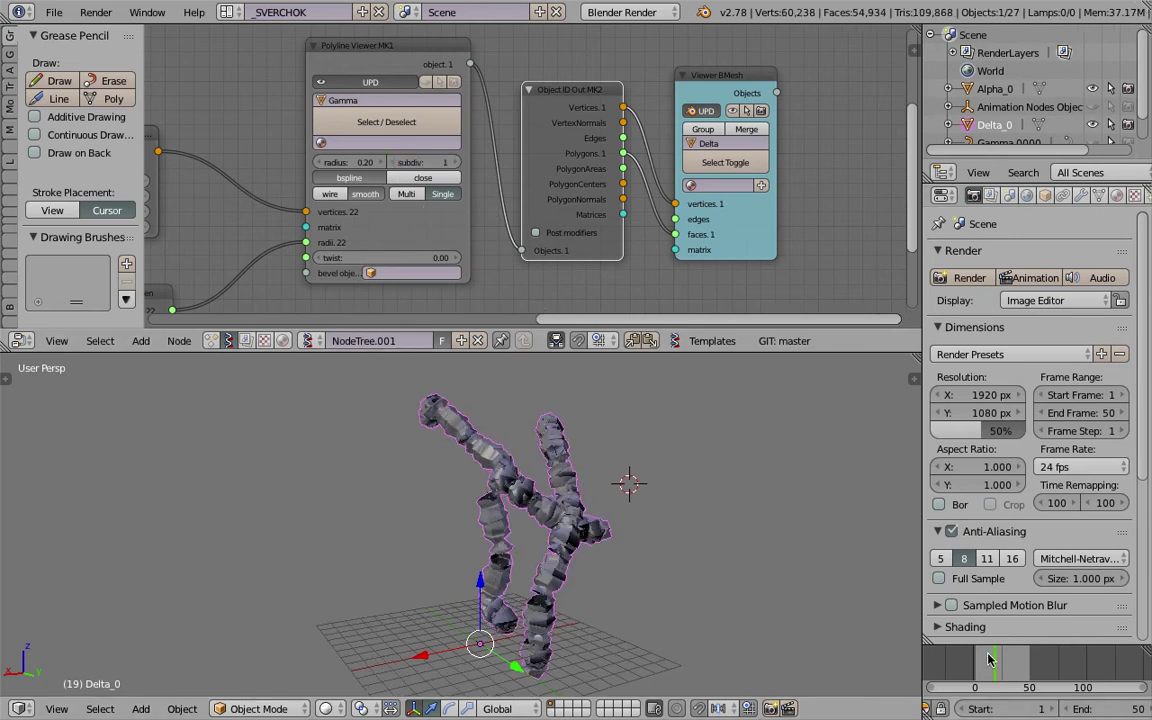
scroll(1050, 610, down, 3)
scroll(865, 612, up, 3)
middle_drag(665, 568, 639, 523)
scroll(598, 543, down, 2)
key(ctrl+s)
click(610, 534)
Run Quick Smoke on the selected Delta mesh
scroll(612, 534, down, 3)
key(space)
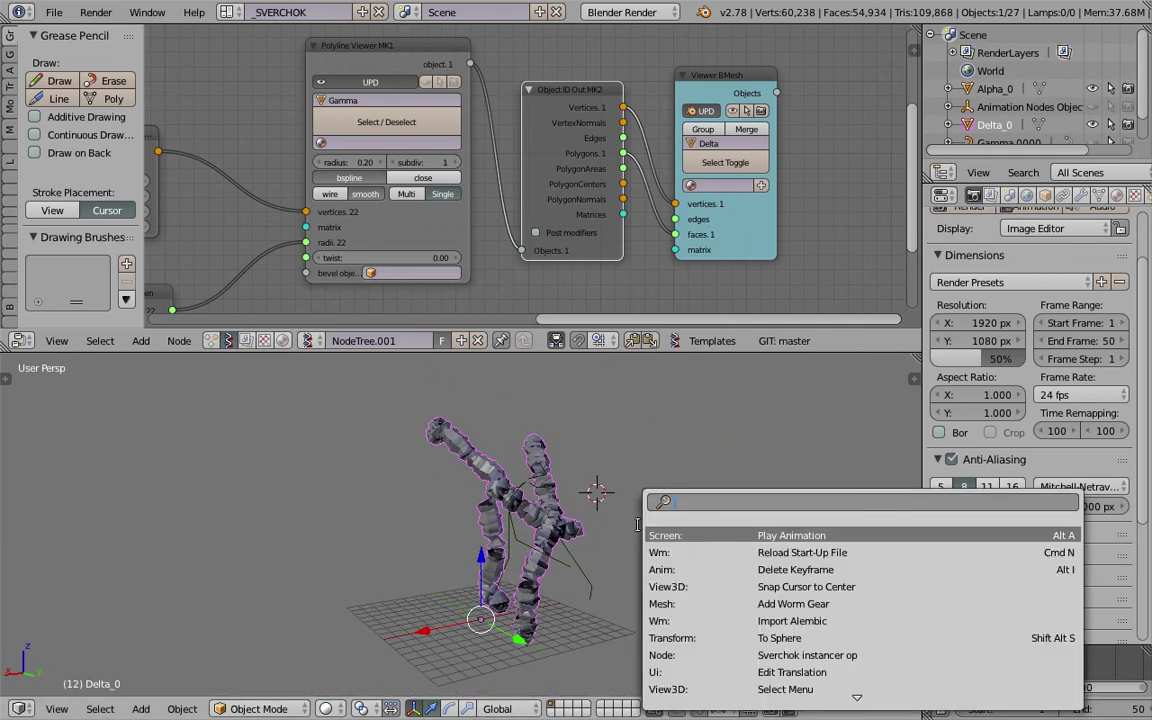
text(smoke)
key(Return)
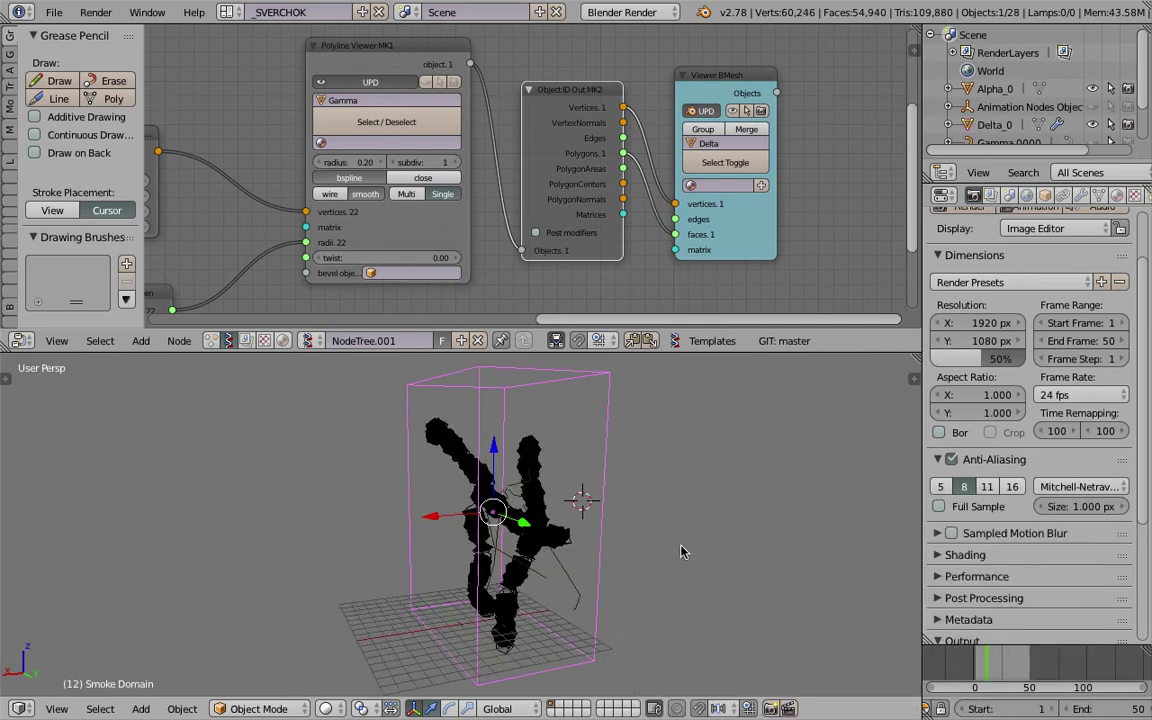
Play the smoke simulation from frame 1, pausing to examine the smoke inside the domain from different angles
scroll(1010, 711, down, 7)
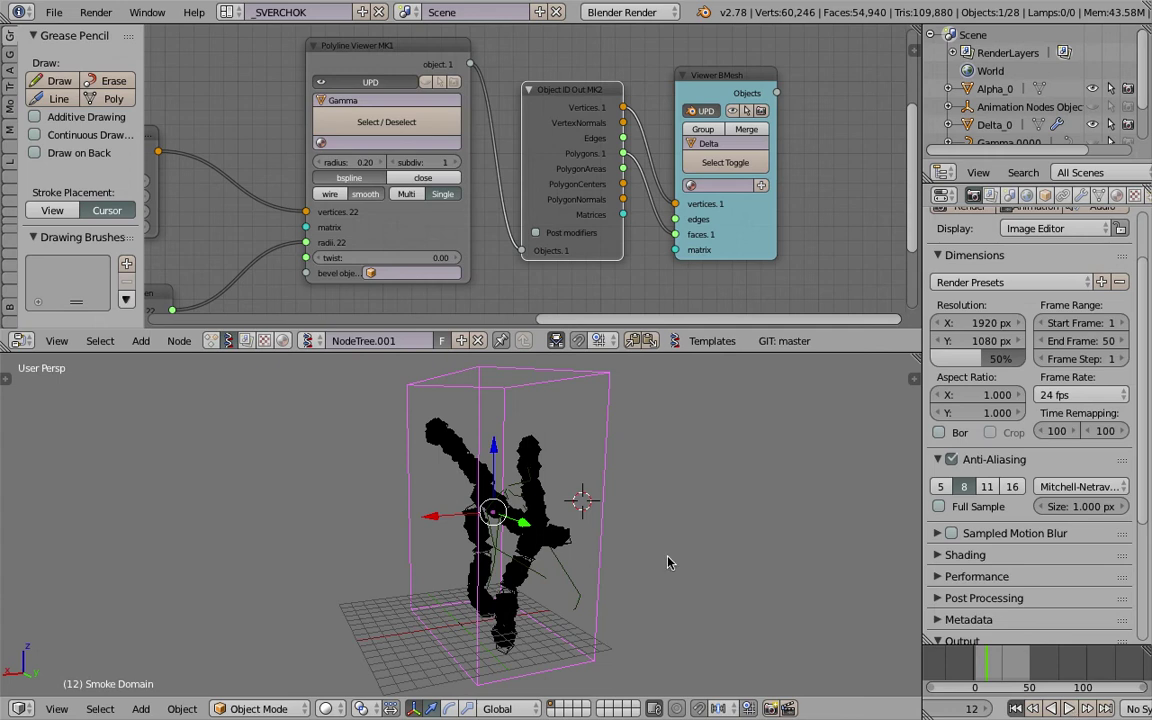
middle_drag(661, 553, 668, 554)
click(1070, 709)
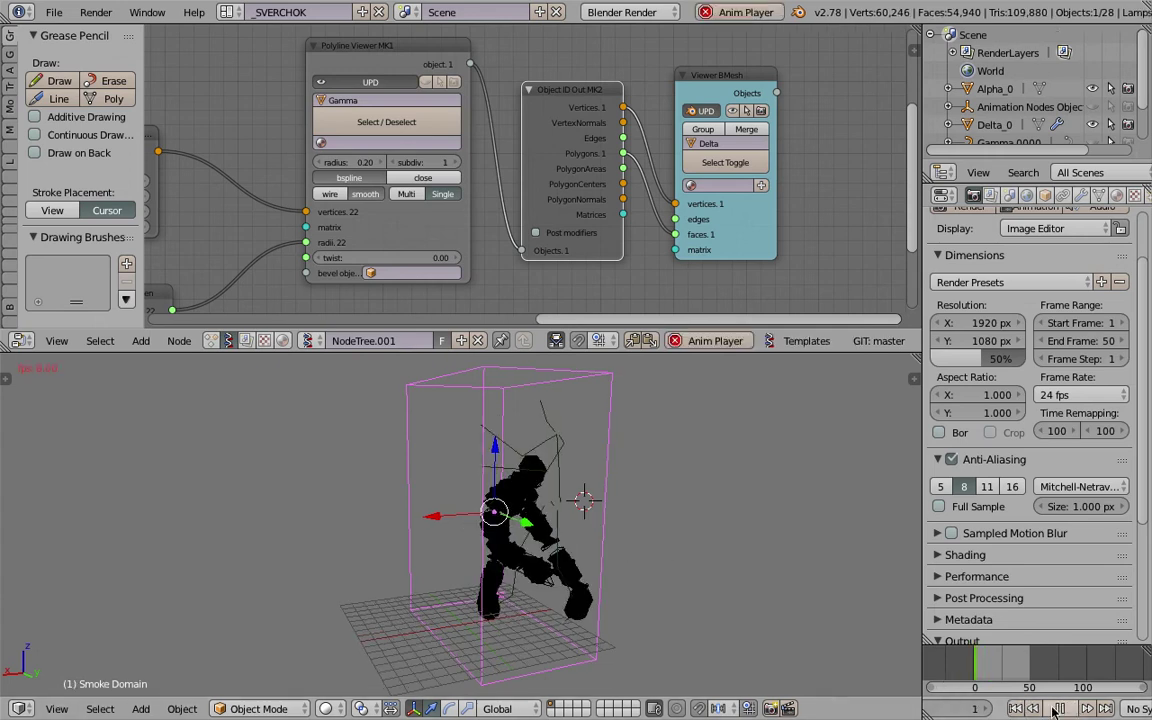
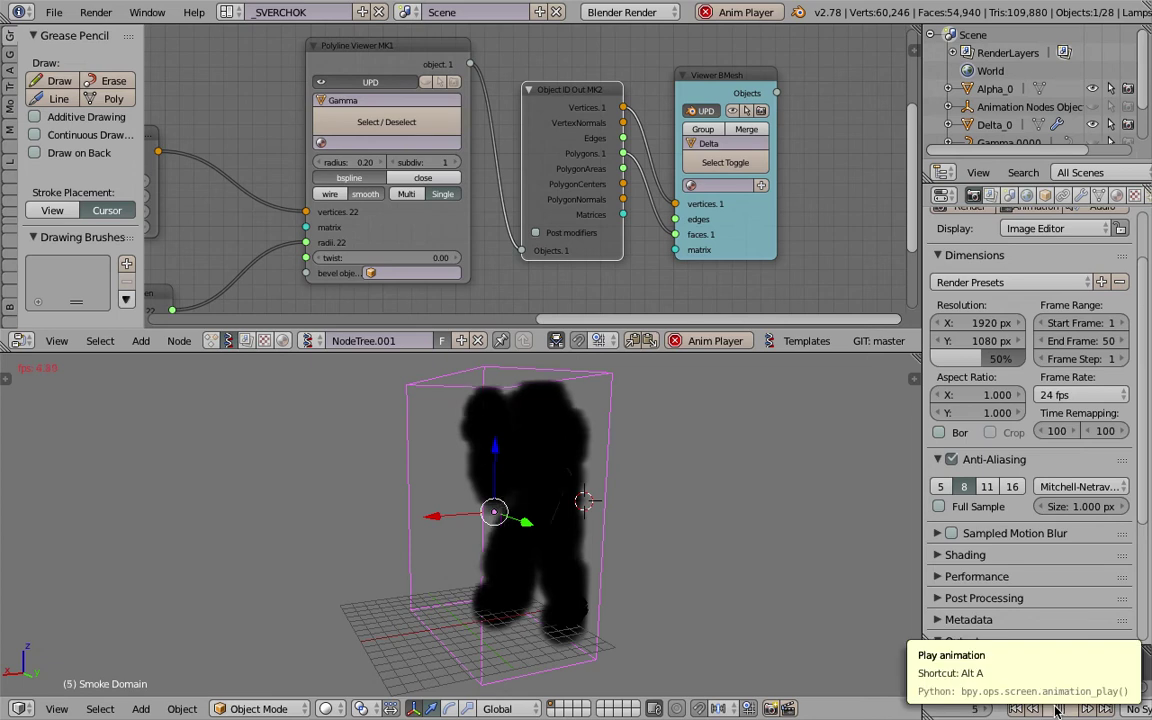
click(1057, 709)
middle_drag(690, 540, 709, 549)
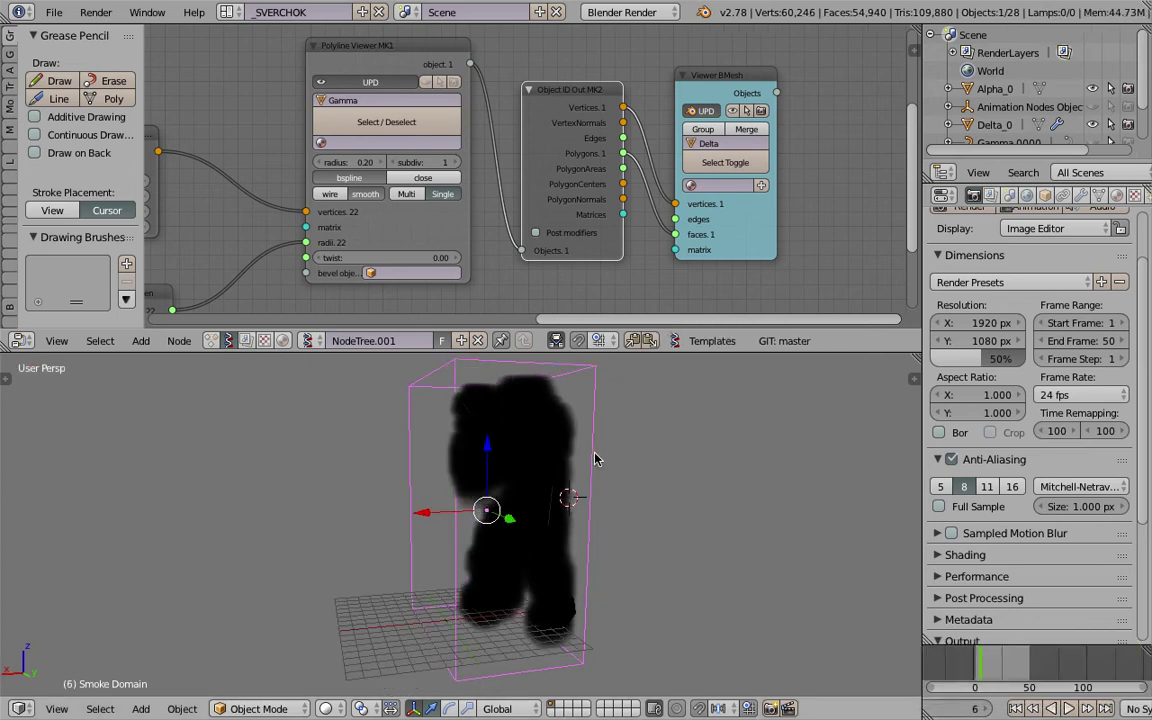
middle_drag(753, 389, 775, 403)
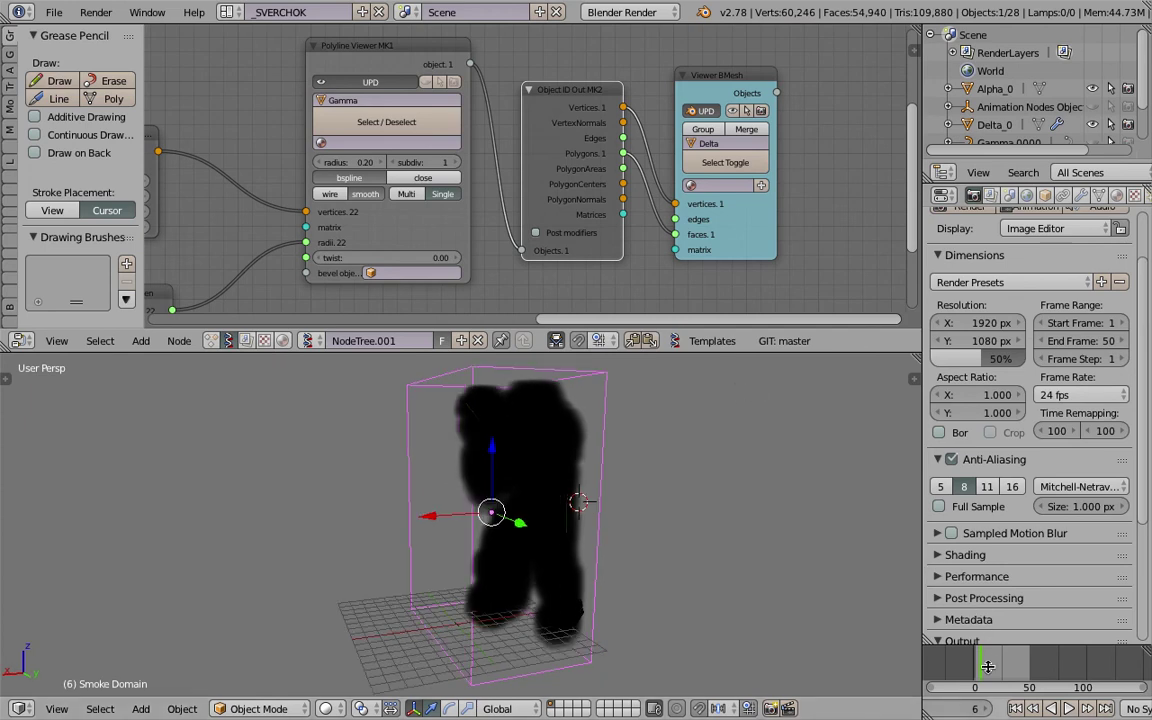
click(1069, 709)
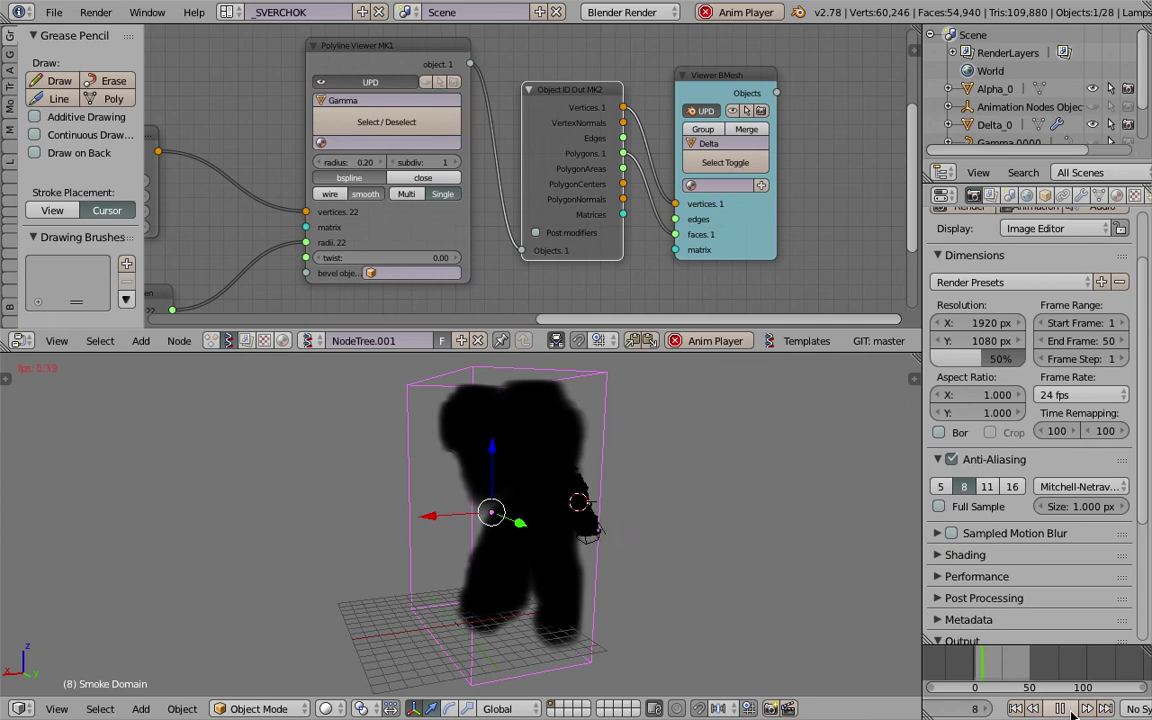
click(1061, 709)
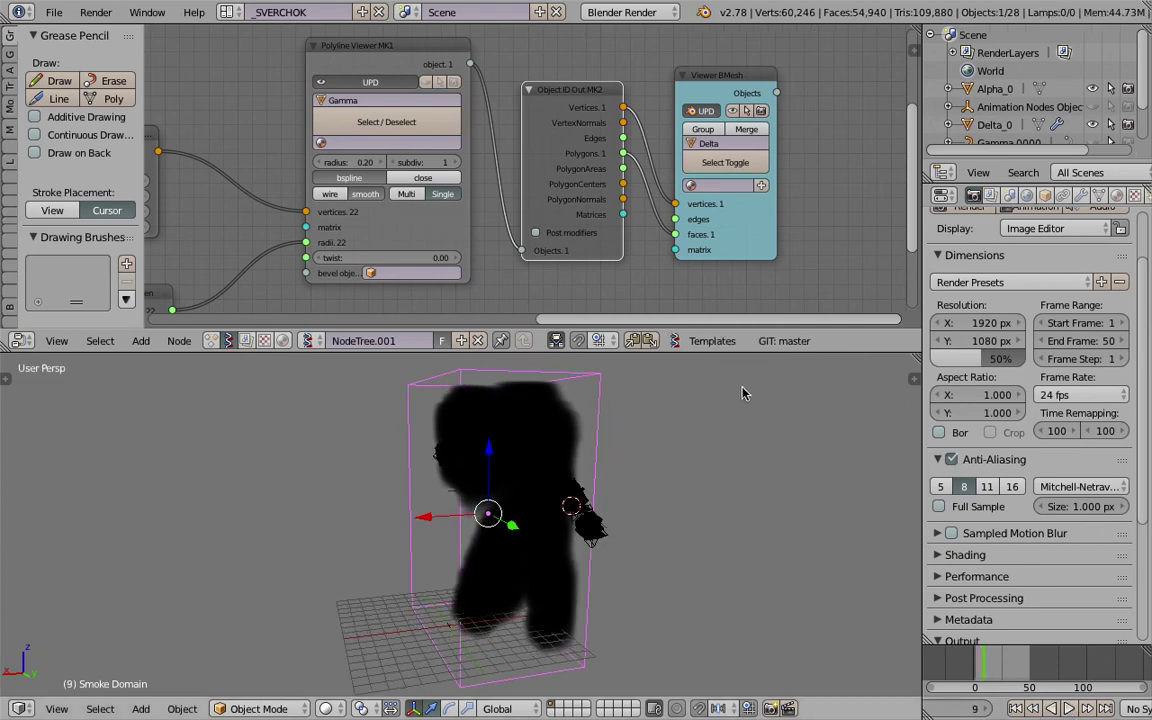
Try Texture and Material viewport shading on the smoke domain
click(325, 709)
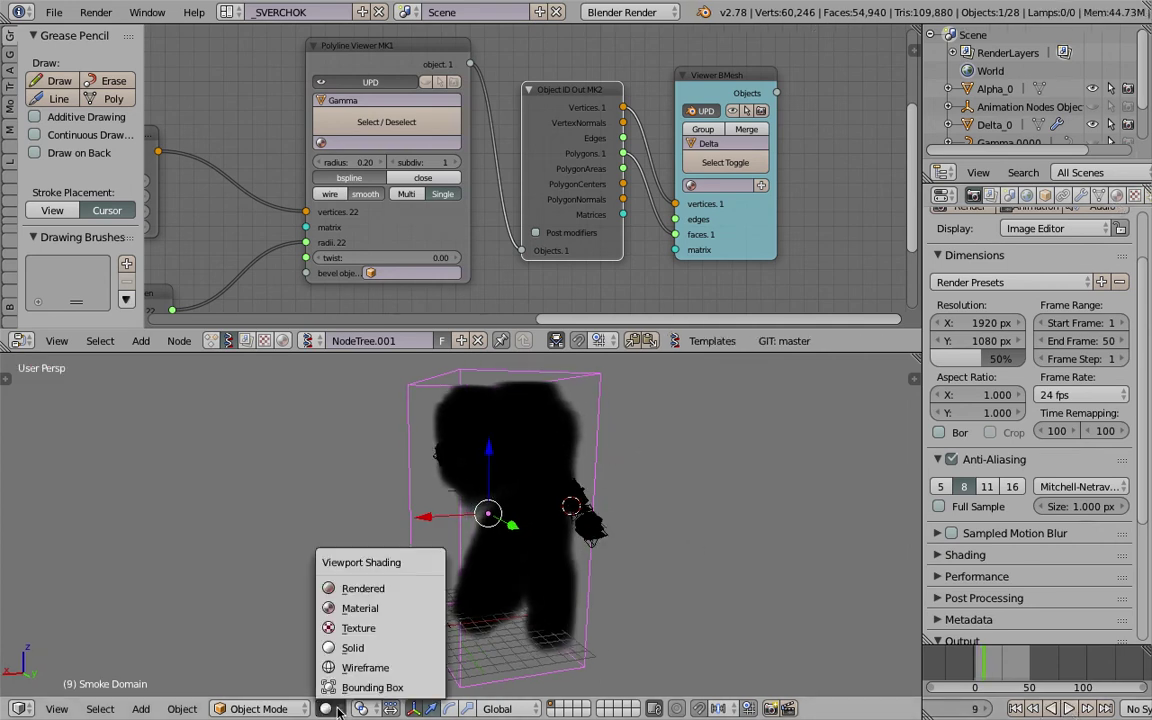
click(352, 630)
click(325, 709)
click(340, 608)
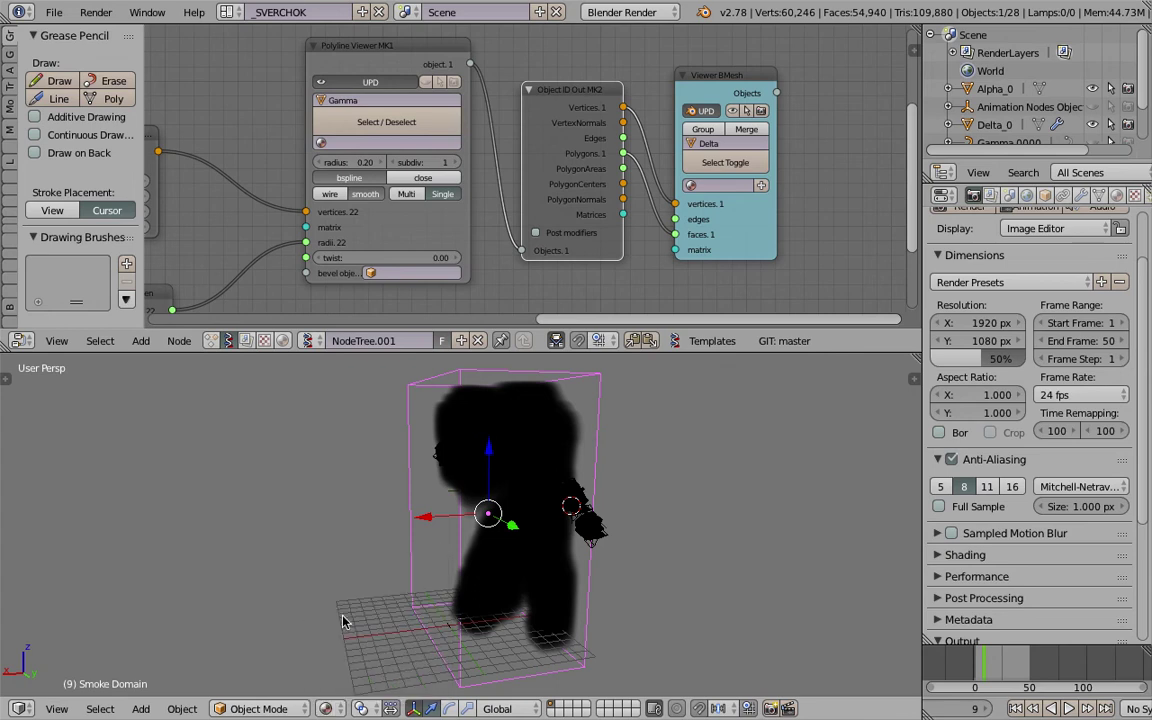
click(325, 709)
click(343, 648)
Add a point lamp and place it beside the smoke domain, near the domain's upper part
scroll(344, 465, down, 3)
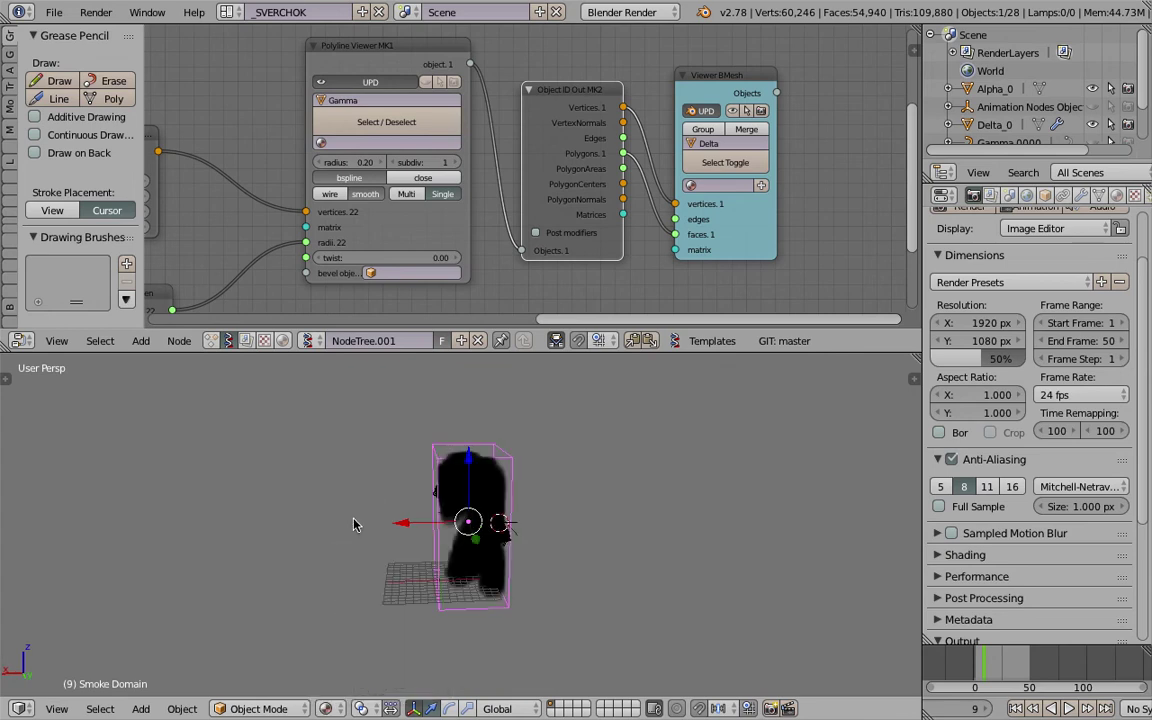
key(shift+a)
mouse_move(337, 650)
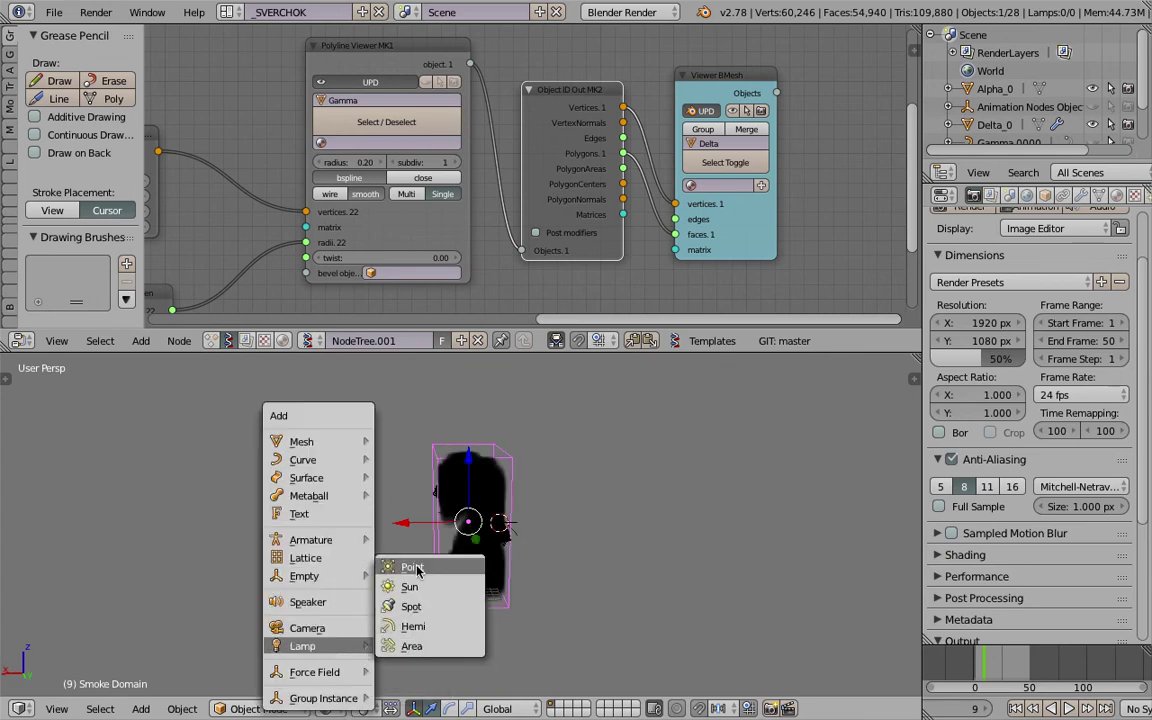
click(402, 567)
key(g)
click(435, 513)
mouse_move(435, 515)
middle_down()
mouse_move(414, 560)
mouse_move(422, 538)
middle_up()
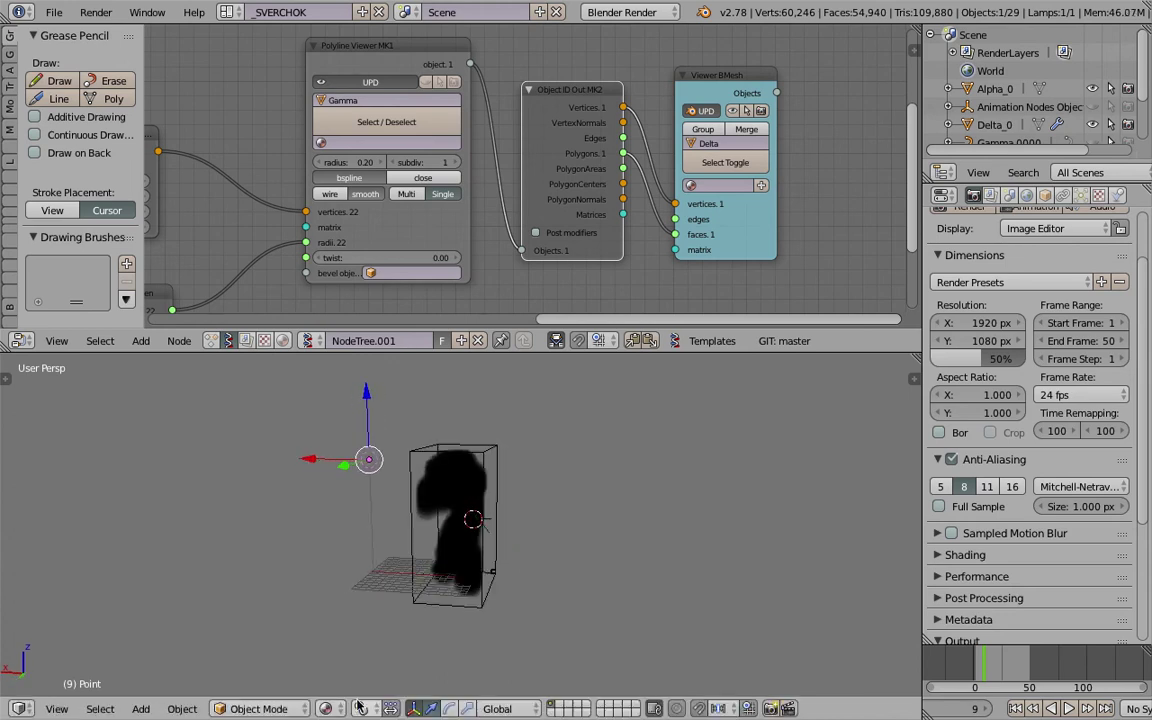
Compare the lit smoke in Texture and Solid viewport shading and leave the 3D view in Material shading
click(339, 709)
click(352, 631)
click(340, 709)
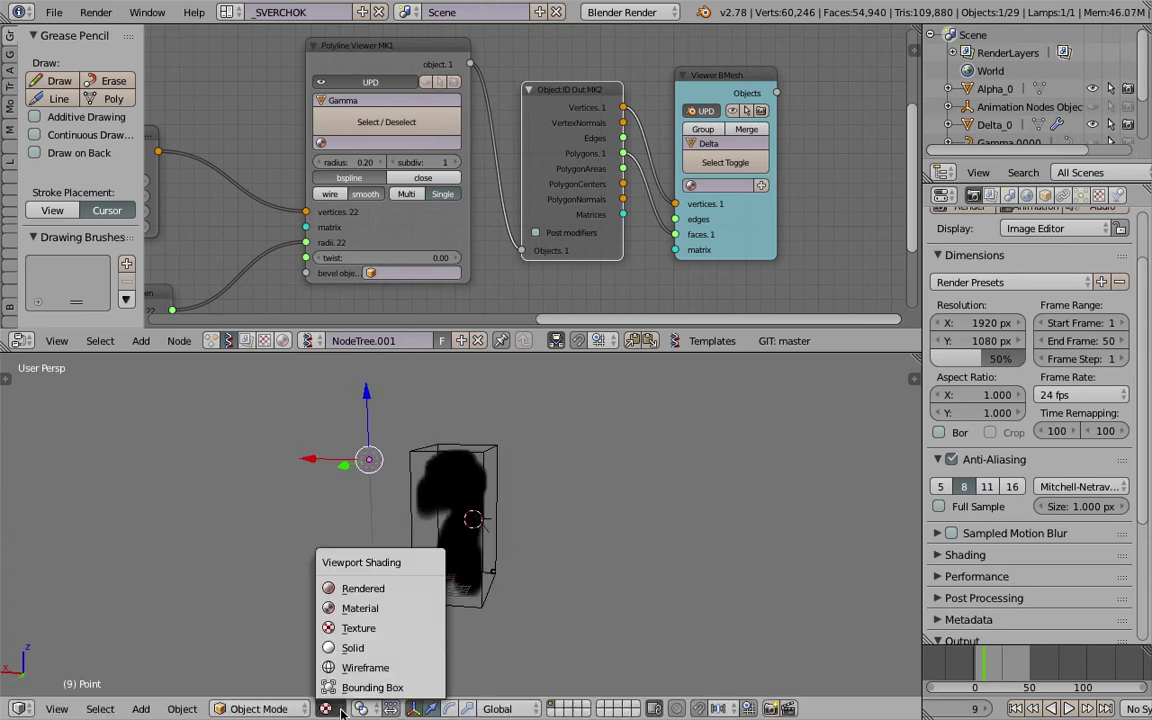
click(352, 649)
click(341, 708)
click(356, 604)
middle_drag(356, 604, 434, 555)
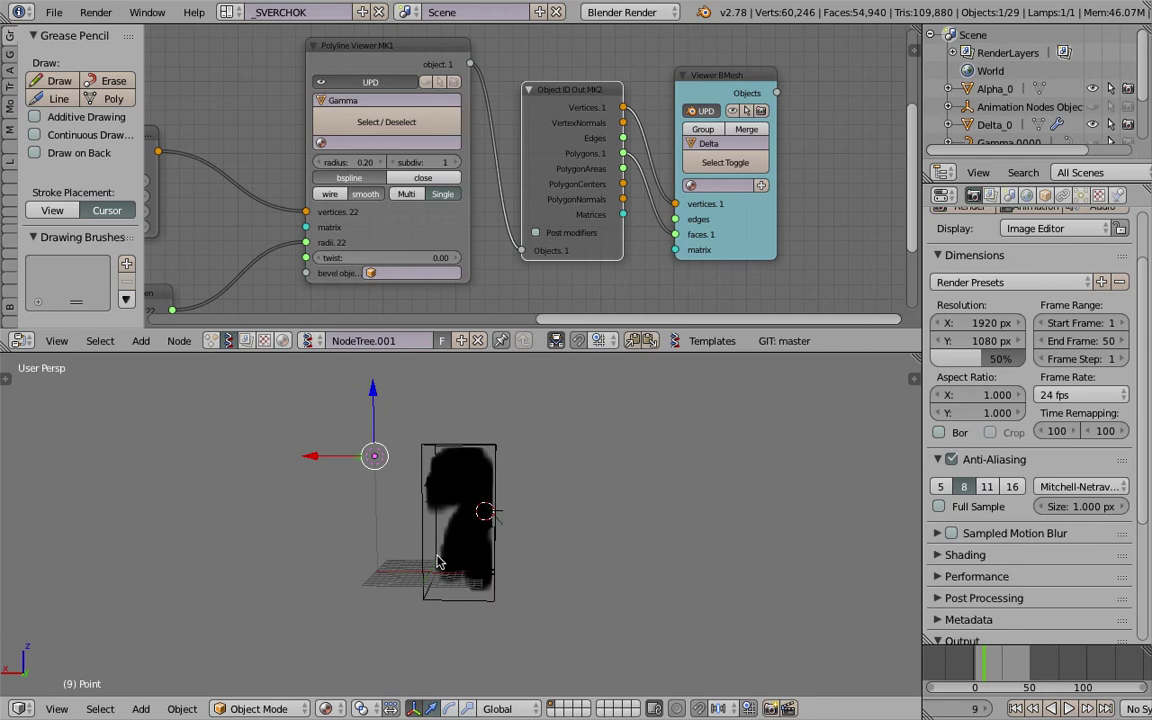
Select the smoke domain and show its physics settings in a widened properties area
right_click(480, 499)
right_click(492, 455)
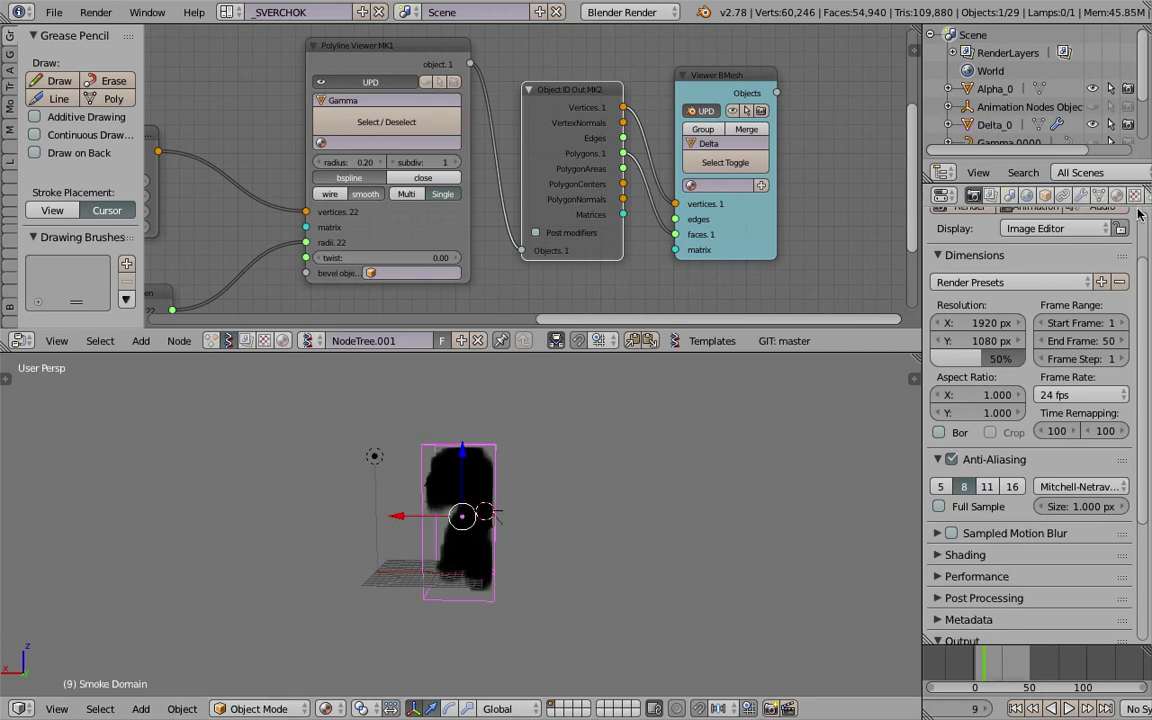
click(1135, 196)
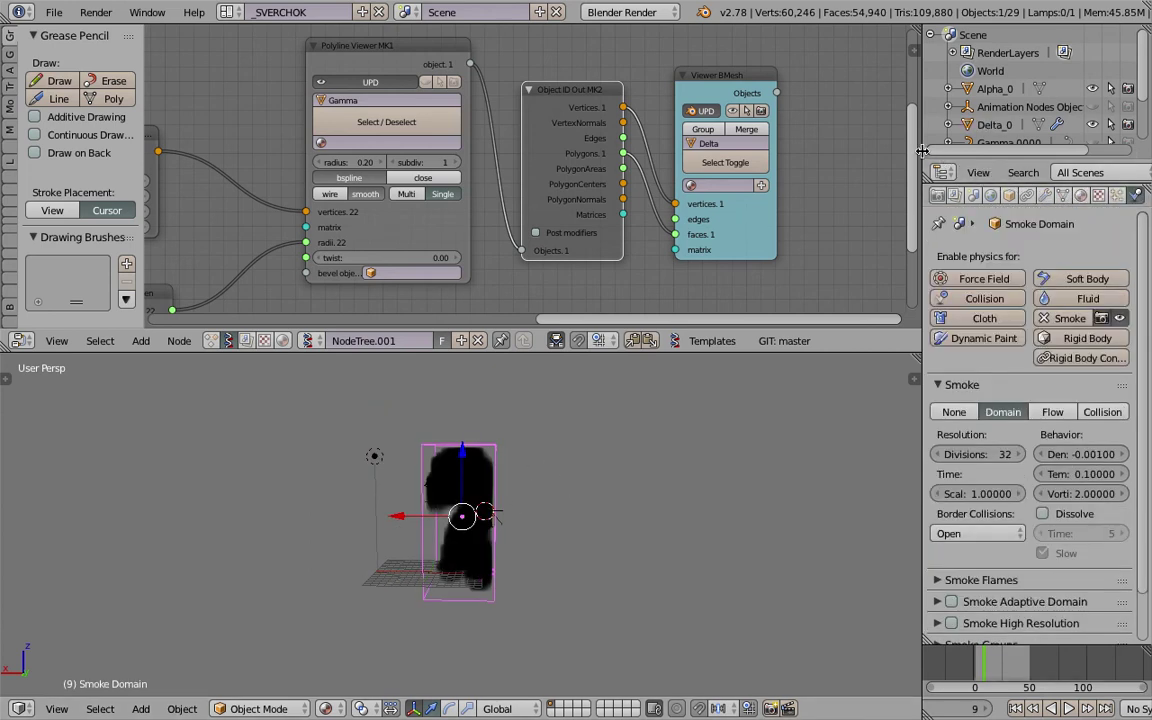
drag(922, 150, 818, 150)
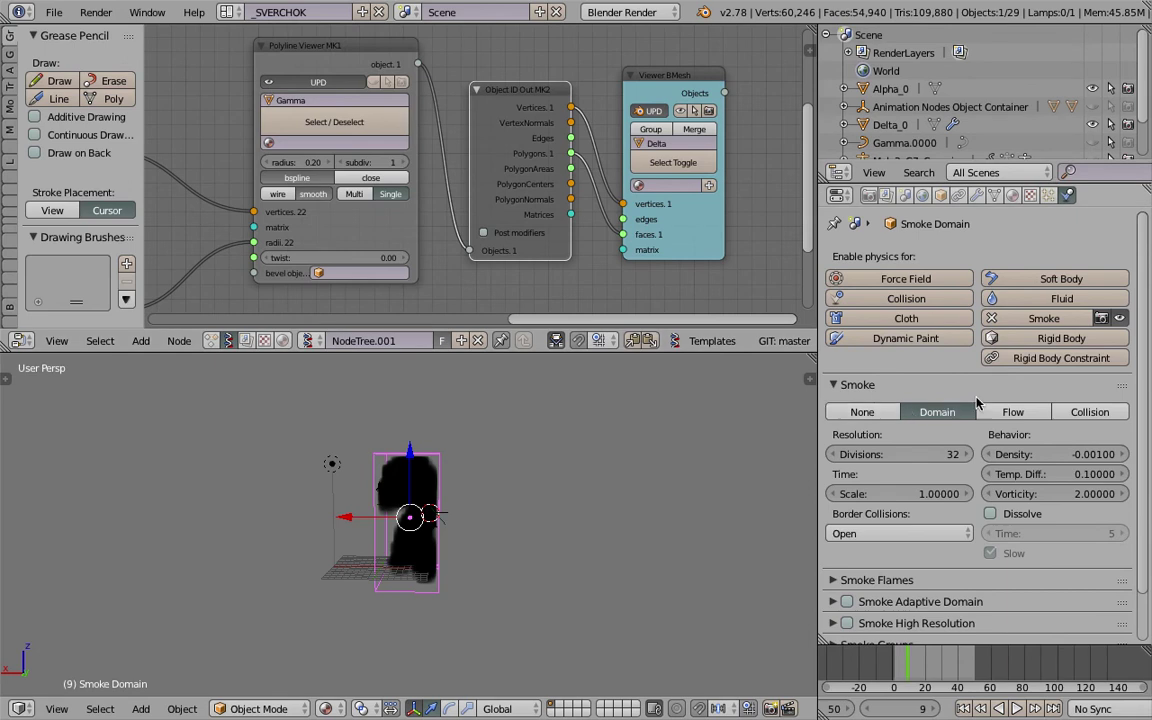
scroll(1028, 362, down, 2)
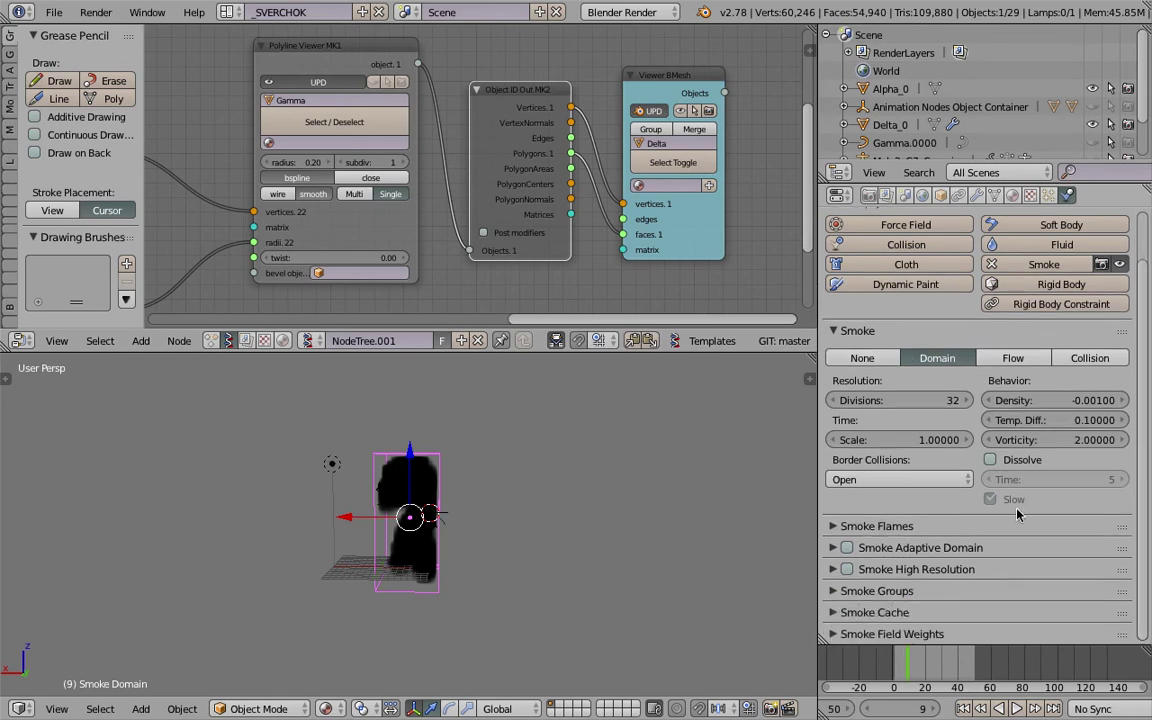
Expand the domain's Smoke Flames settings and set the smoke color to a light blue
click(834, 527)
scroll(1078, 513, down, 2)
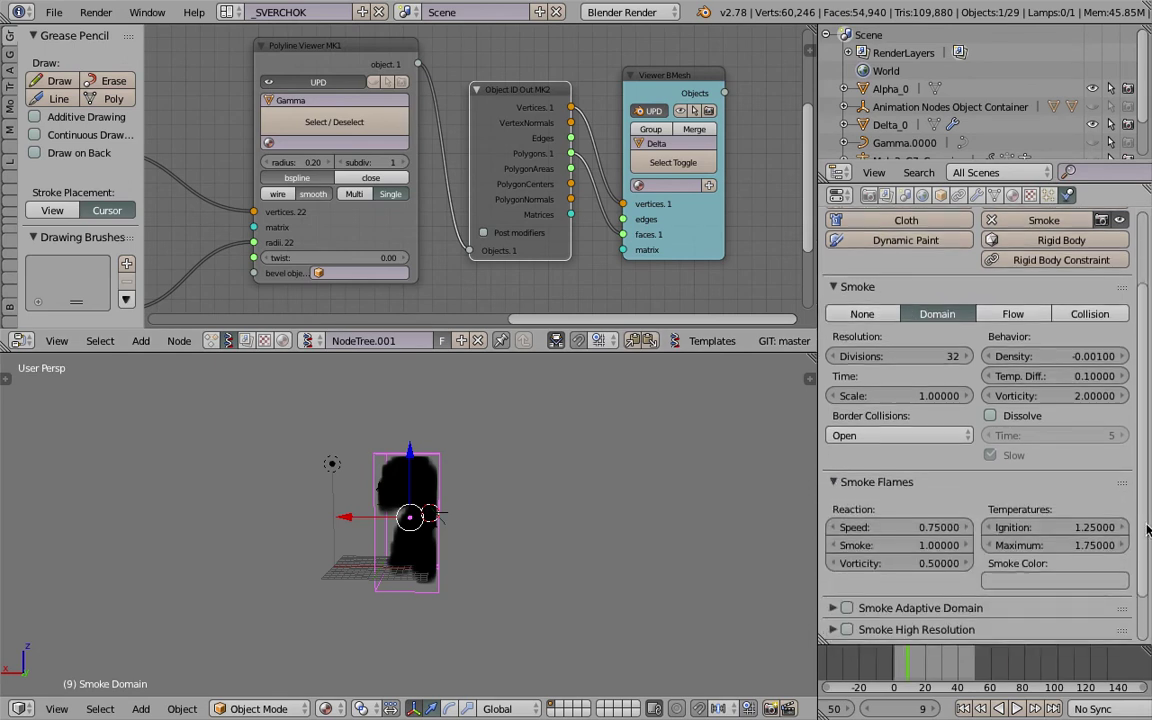
click(1068, 575)
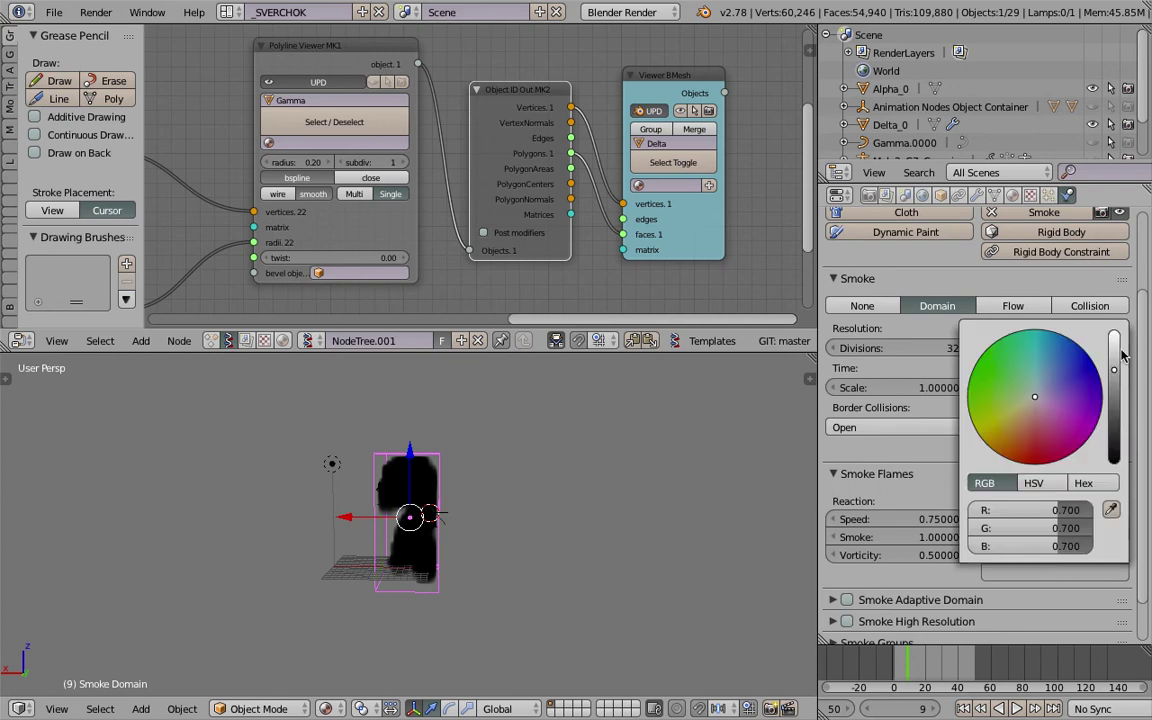
click(1115, 344)
drag(1030, 375, 1046, 383)
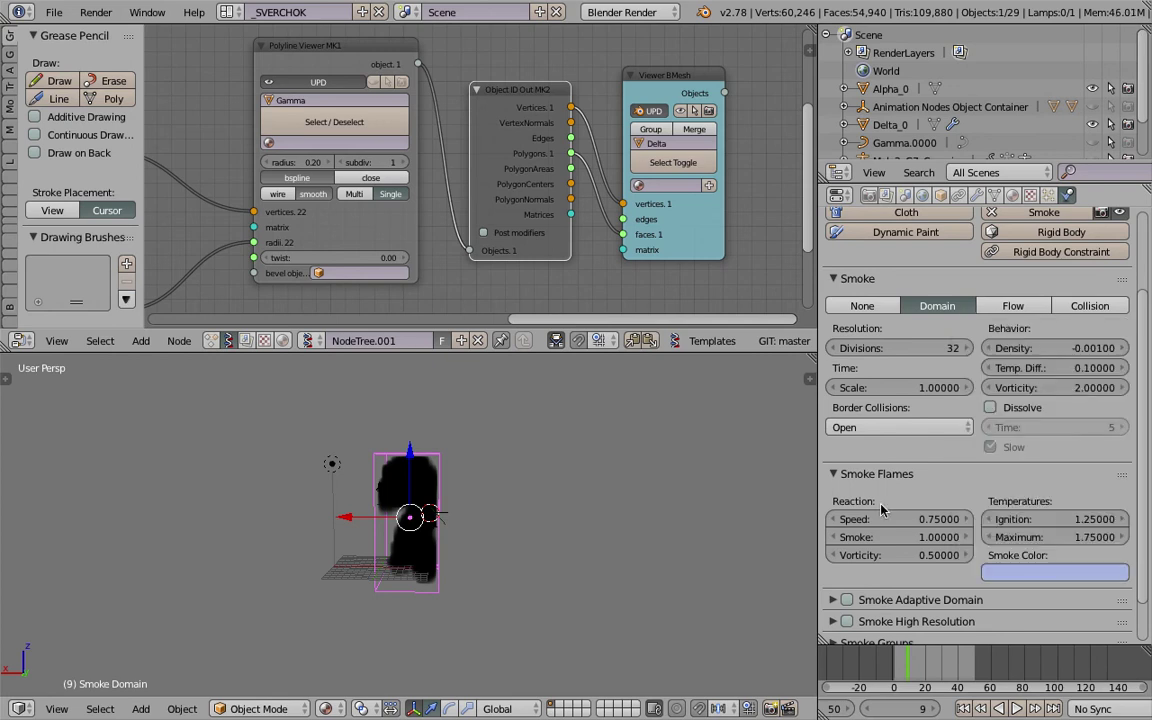
scroll(1125, 515, down, 1)
scroll(1146, 478, up, 3)
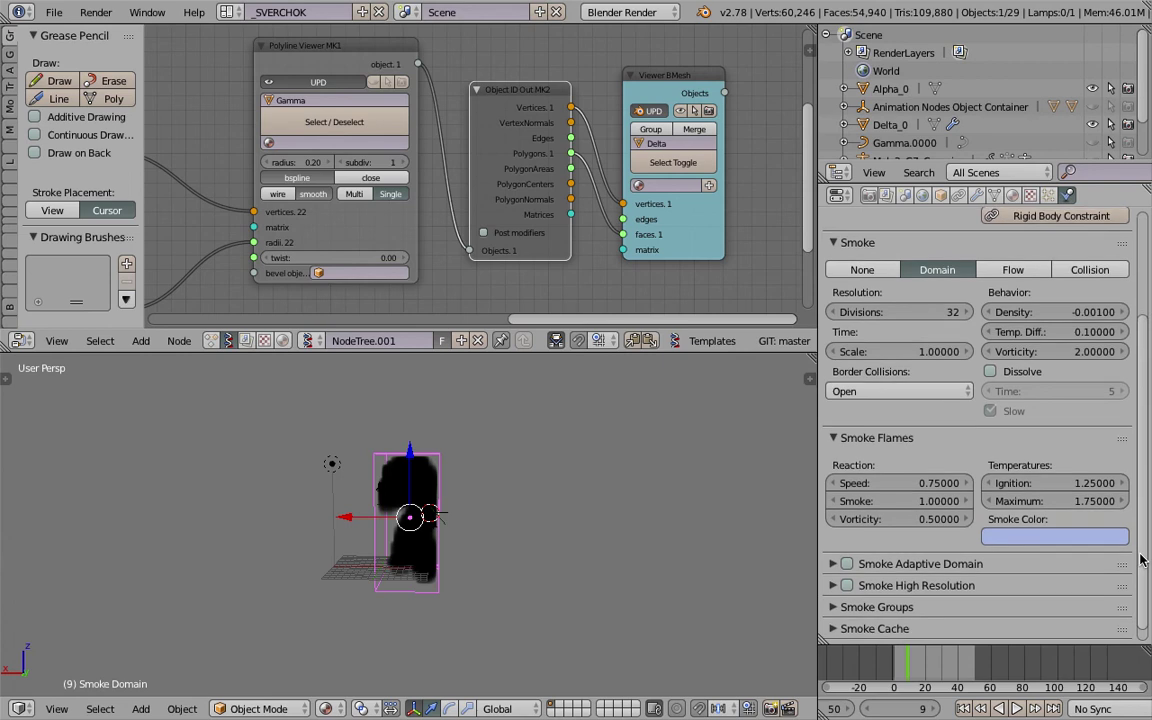
Select the Delta_0 flow mesh inside the smoke domain and set its smoke color to near white
scroll(975, 133, down, 2)
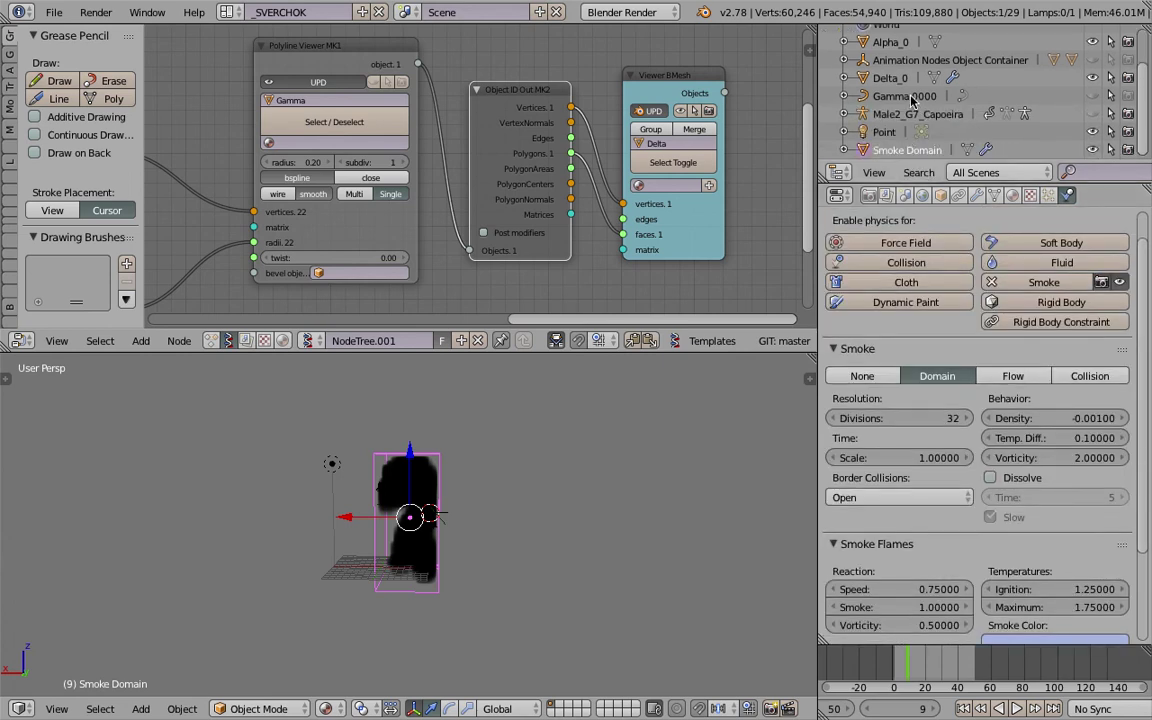
right_click(418, 498)
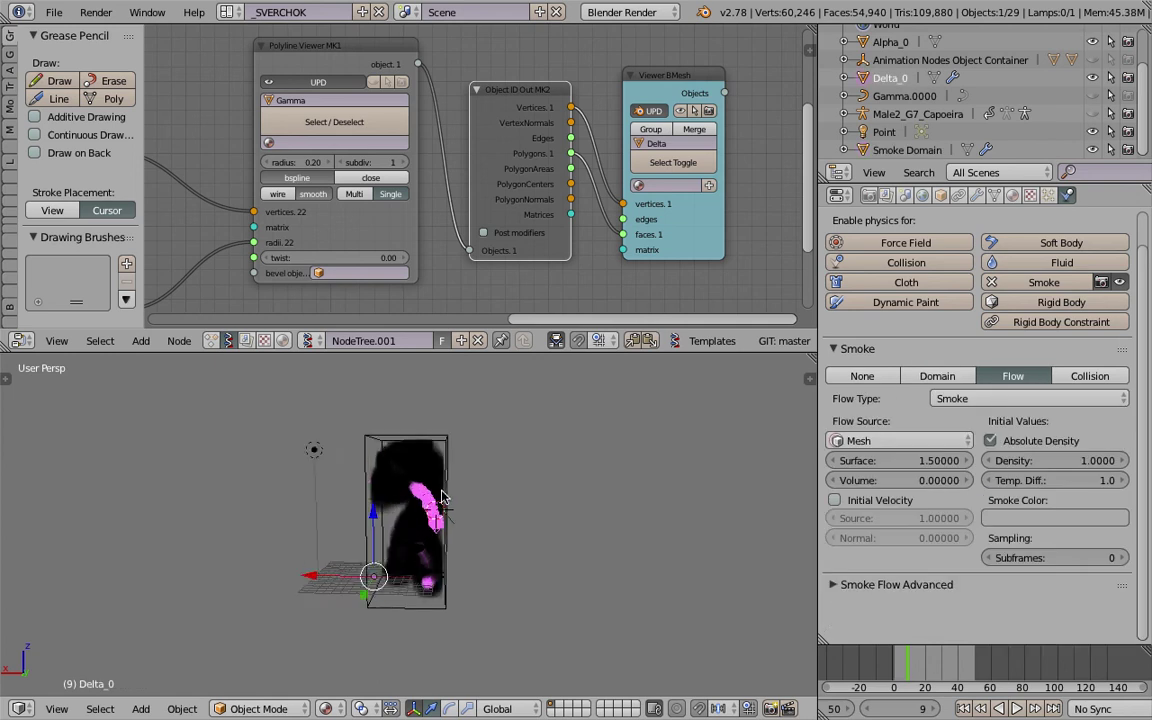
scroll(480, 490, up, 4)
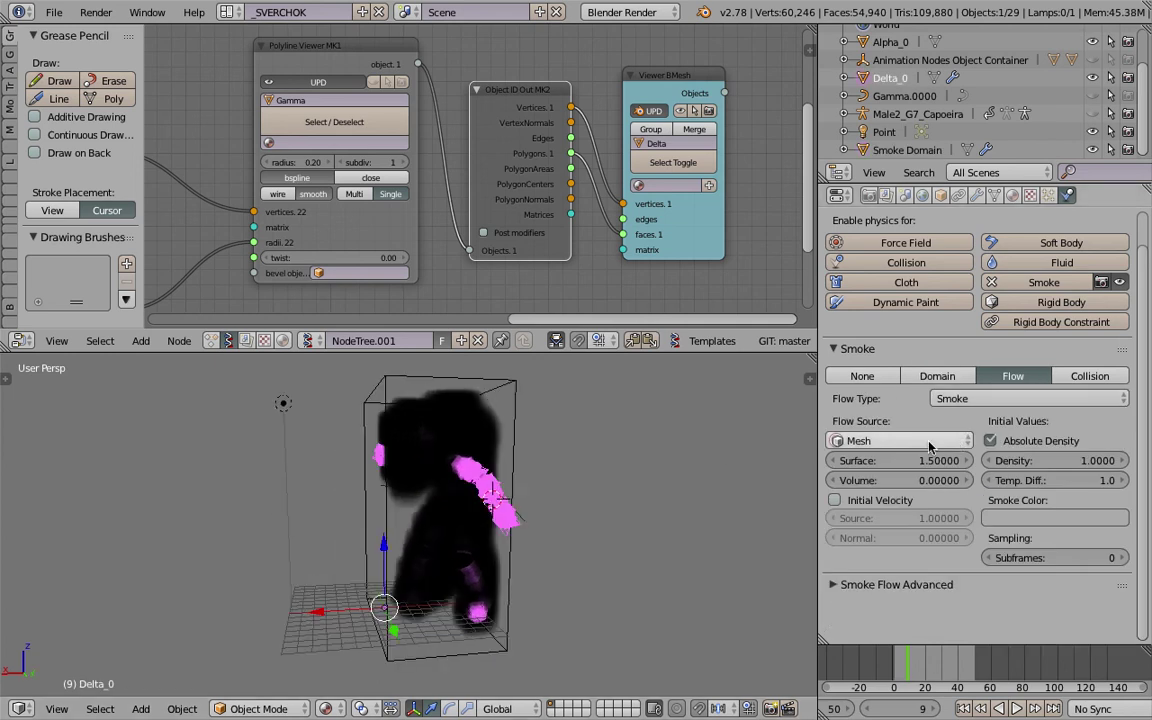
click(1075, 518)
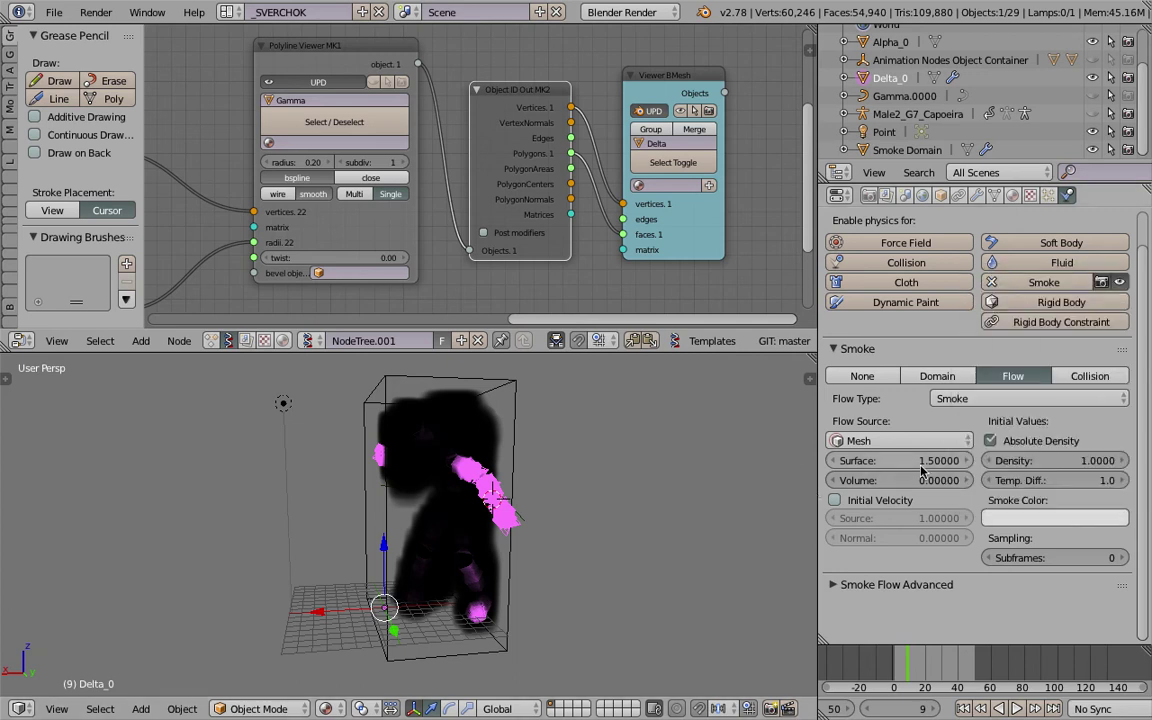
Expand the advanced smoke flow settings of Delta_0 and set its flow type to Fire
click(1000, 584)
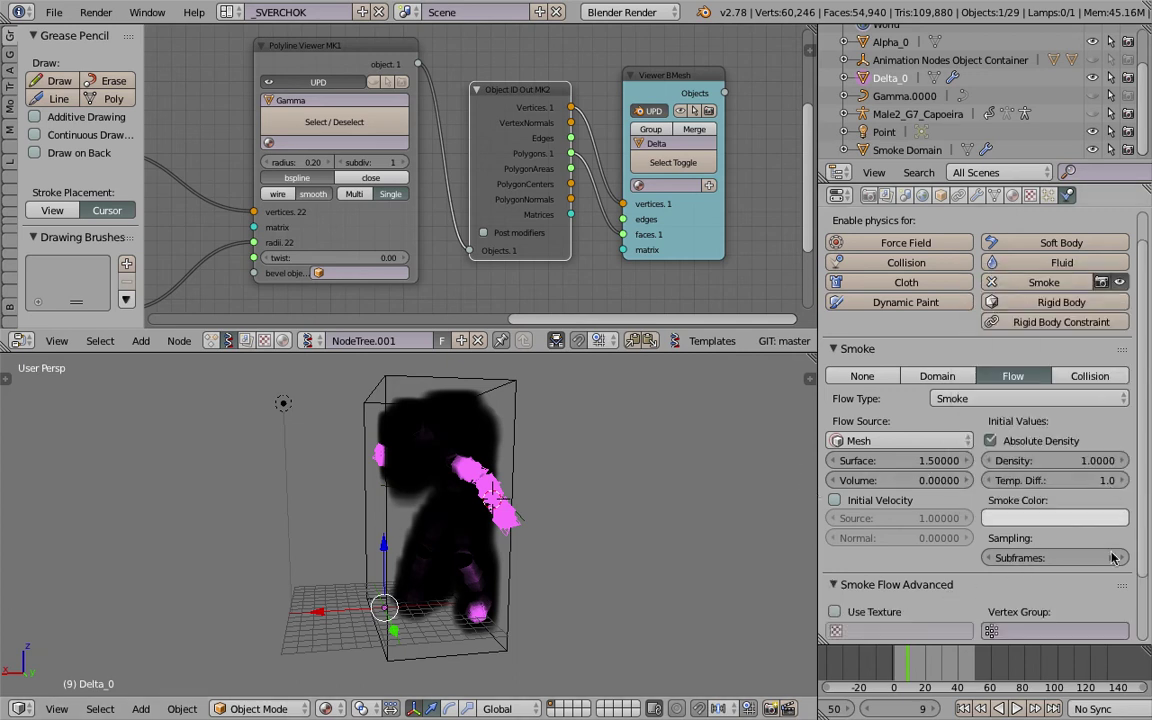
scroll(1146, 558, down, 2)
scroll(1146, 558, down, 1)
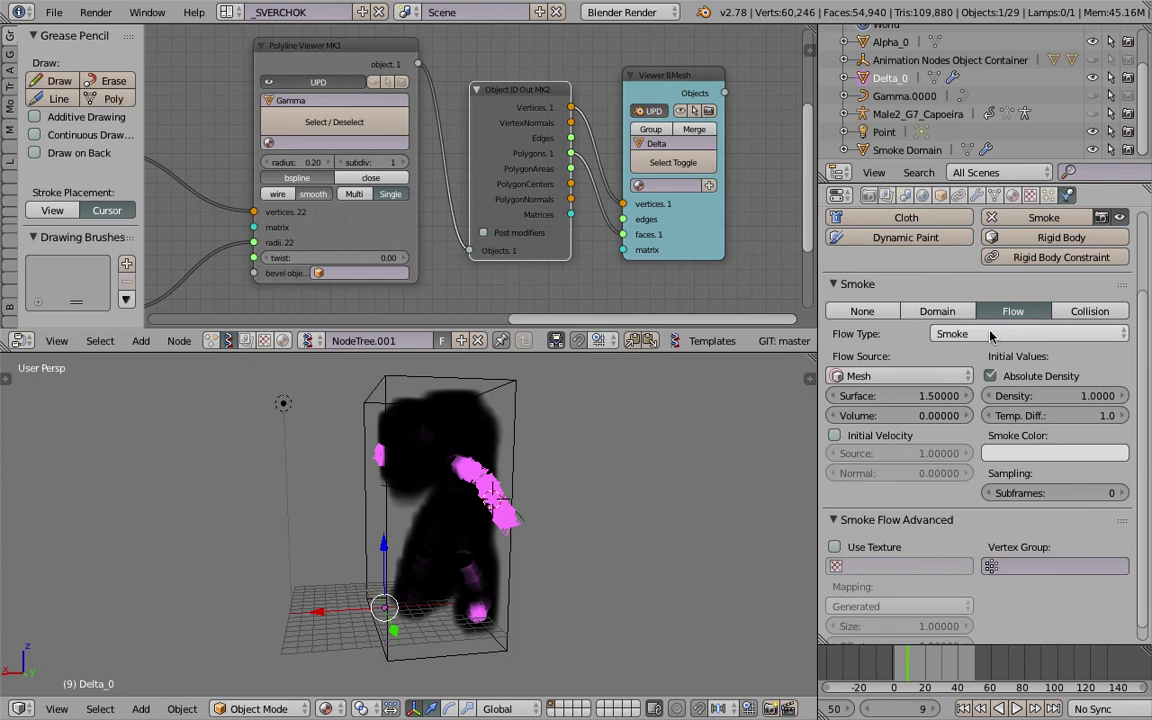
click(993, 333)
click(1000, 253)
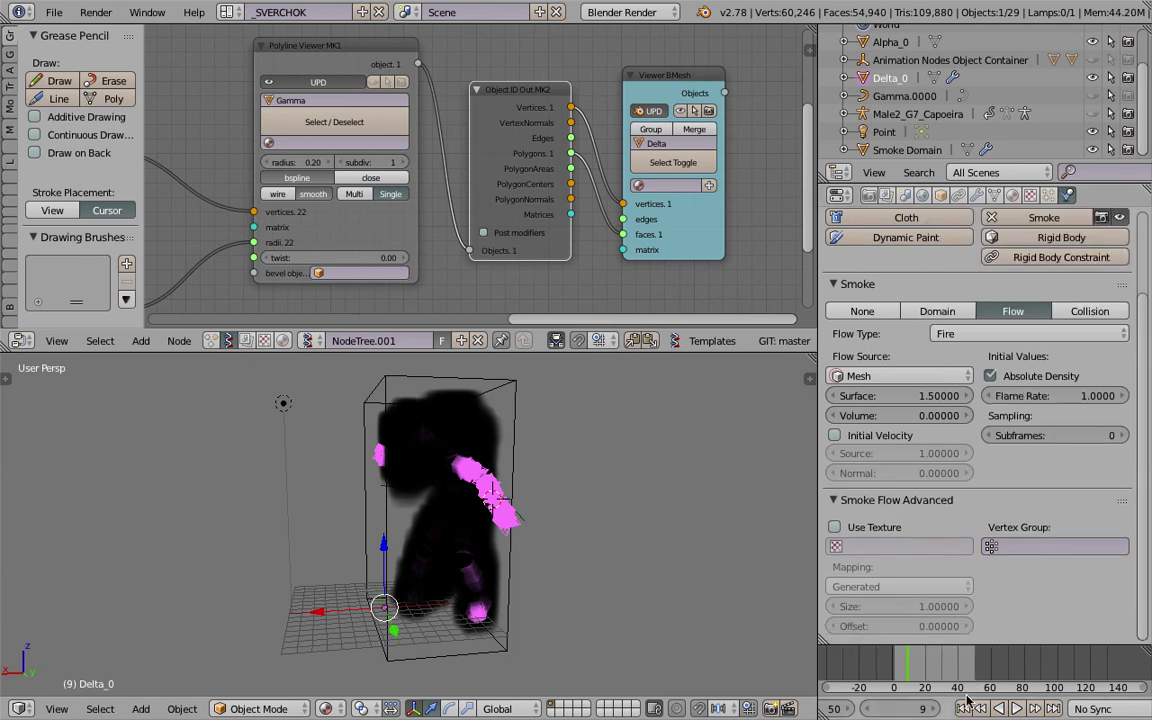
Play the simulation from frame 1 to preview the flames on the figure and stop it after a few frames
key(shift+Left)
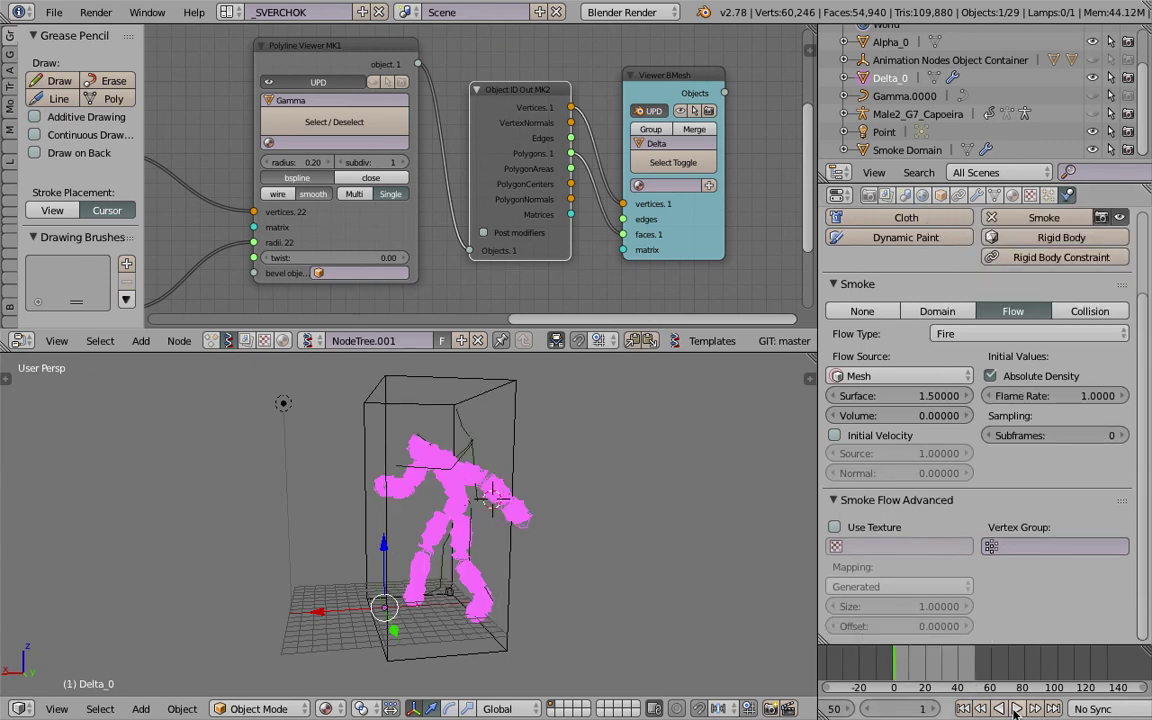
click(1017, 708)
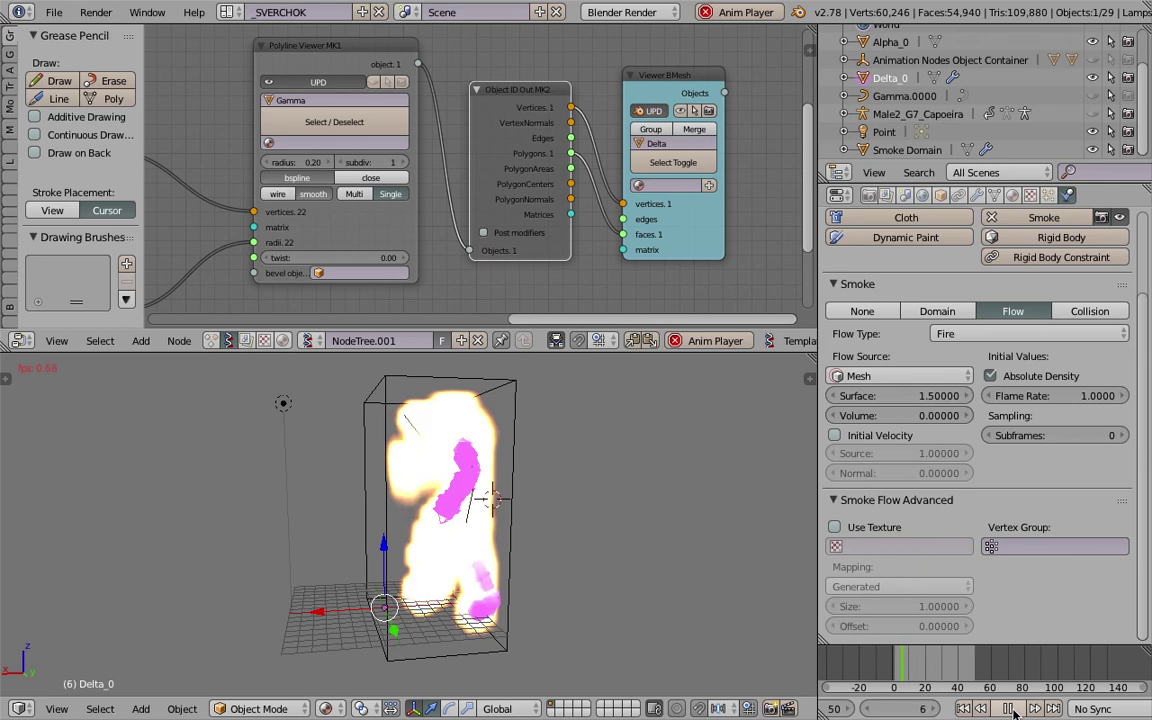
click(1010, 709)
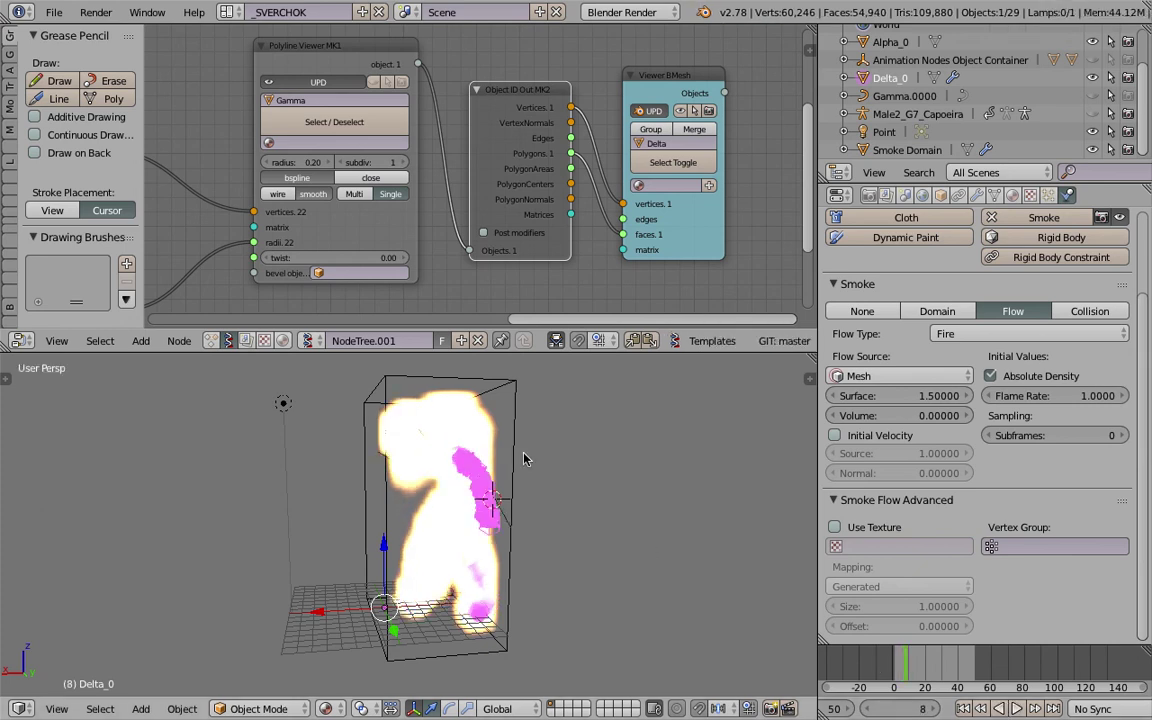
Select the smoke domain, keep its border collisions at Open and enable Smoke Adaptive Domain
right_click(522, 385)
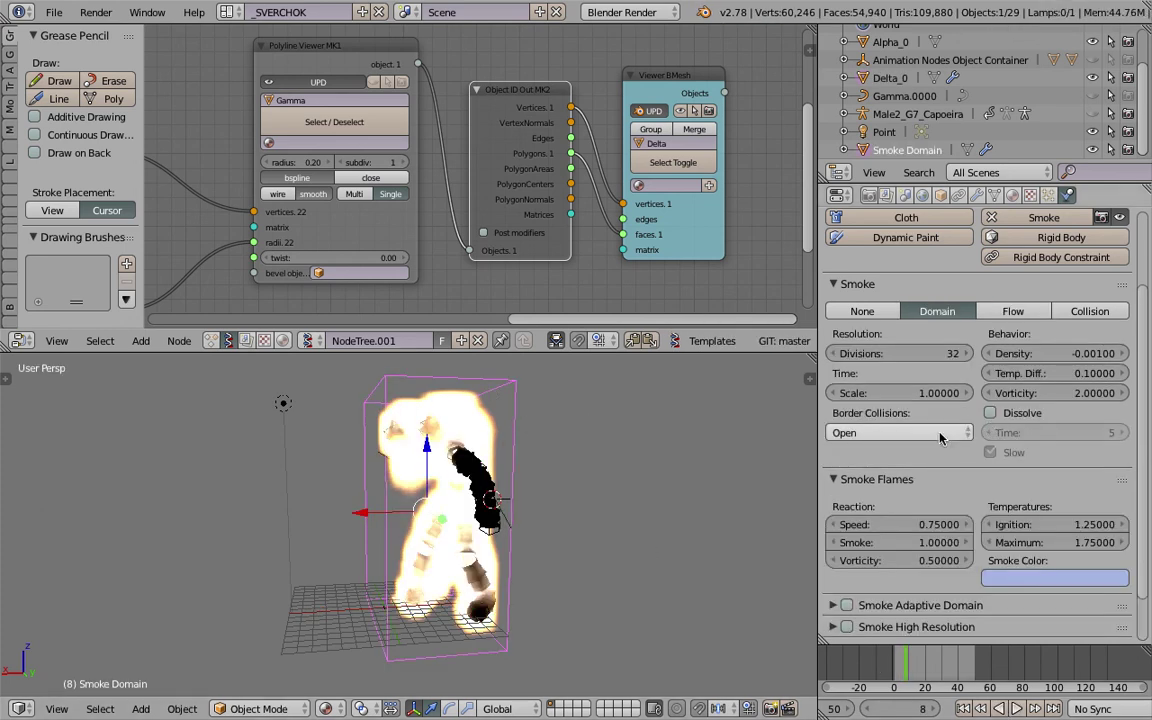
scroll(970, 425, down, 1)
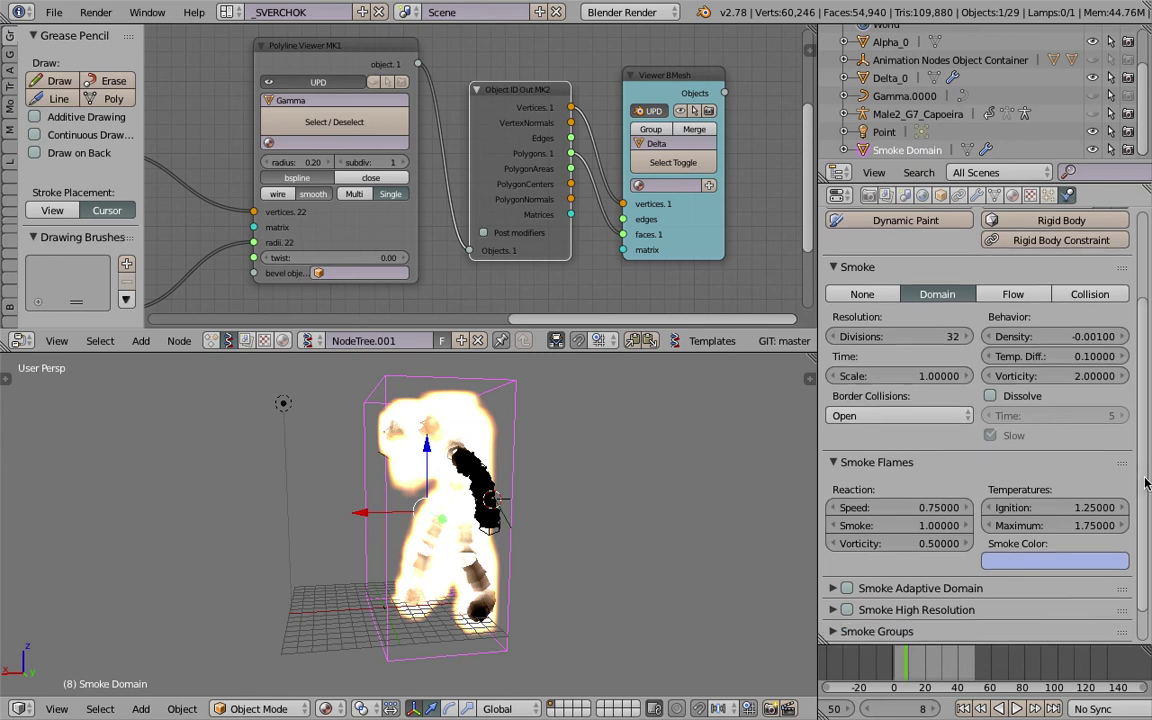
click(930, 416)
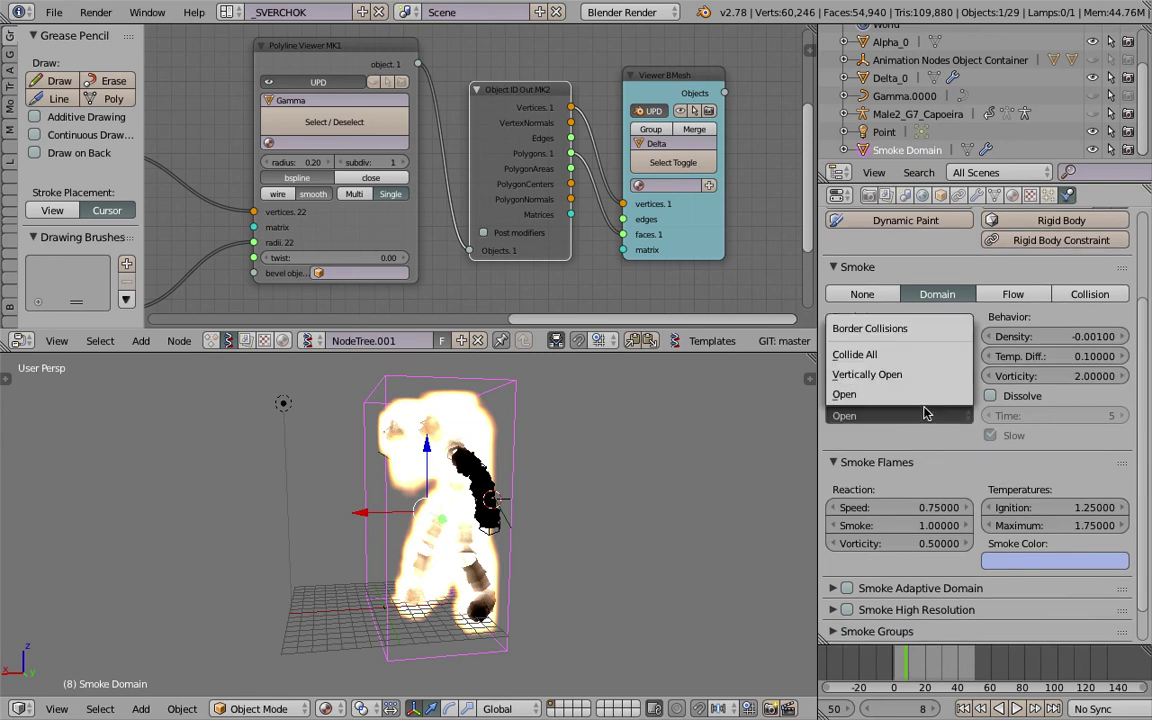
click(920, 394)
scroll(1140, 475, down, 1)
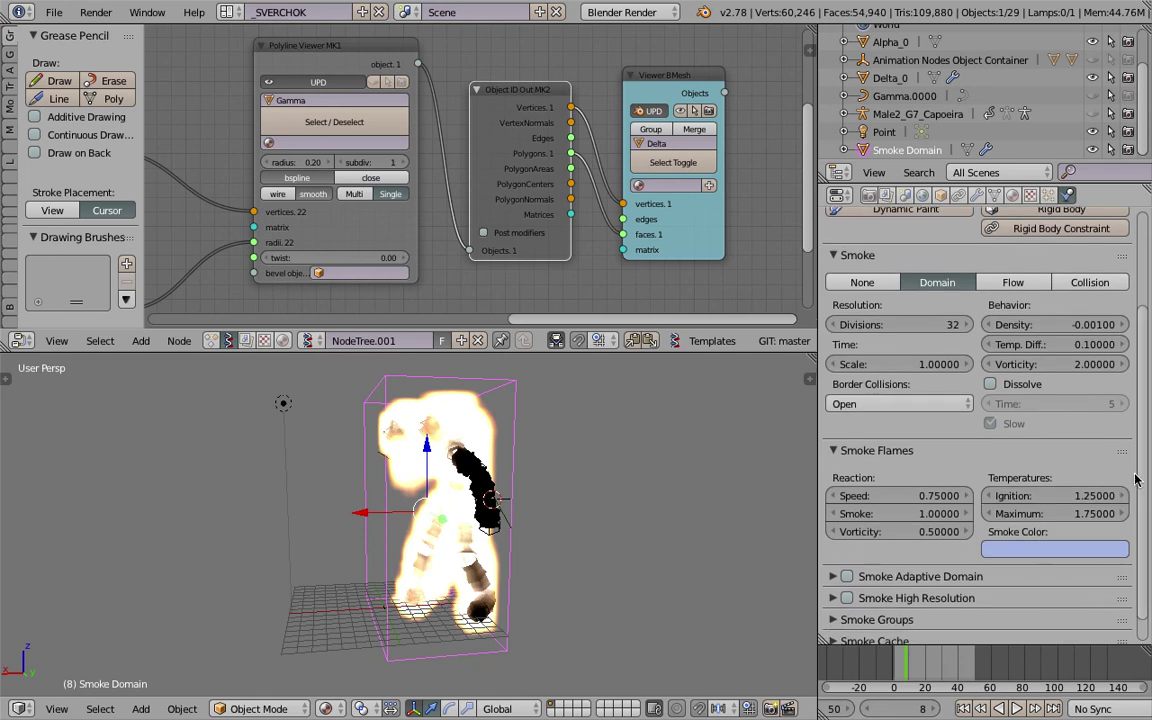
scroll(968, 568, down, 2)
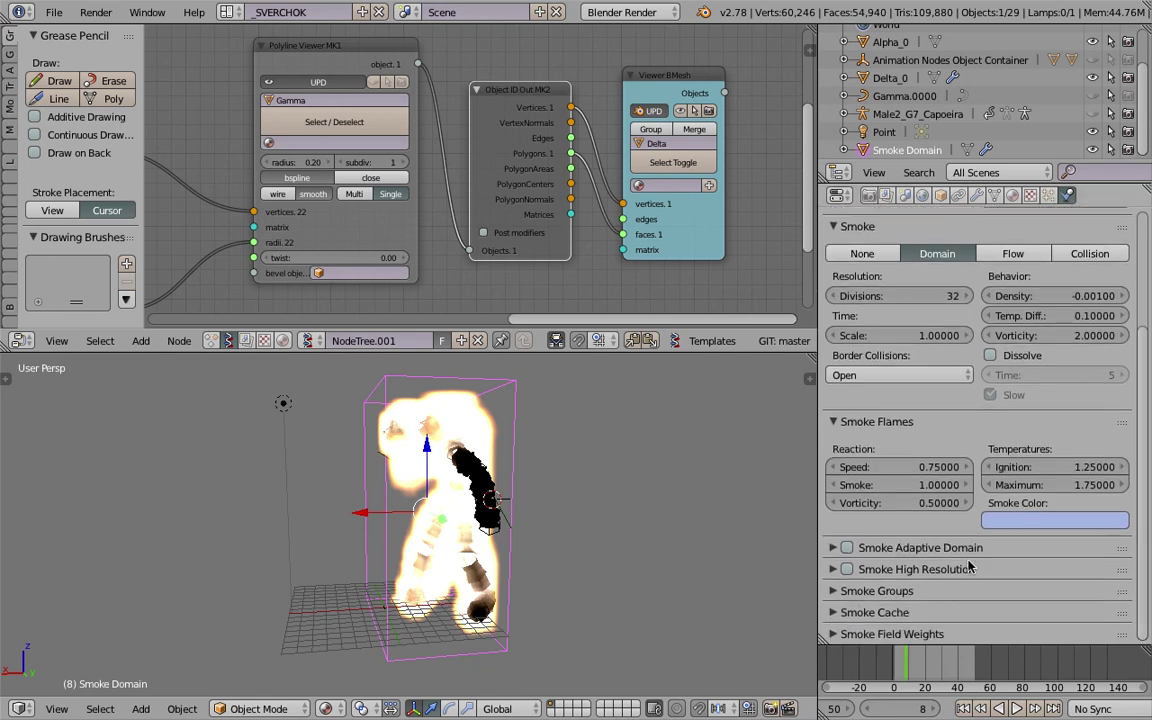
click(847, 547)
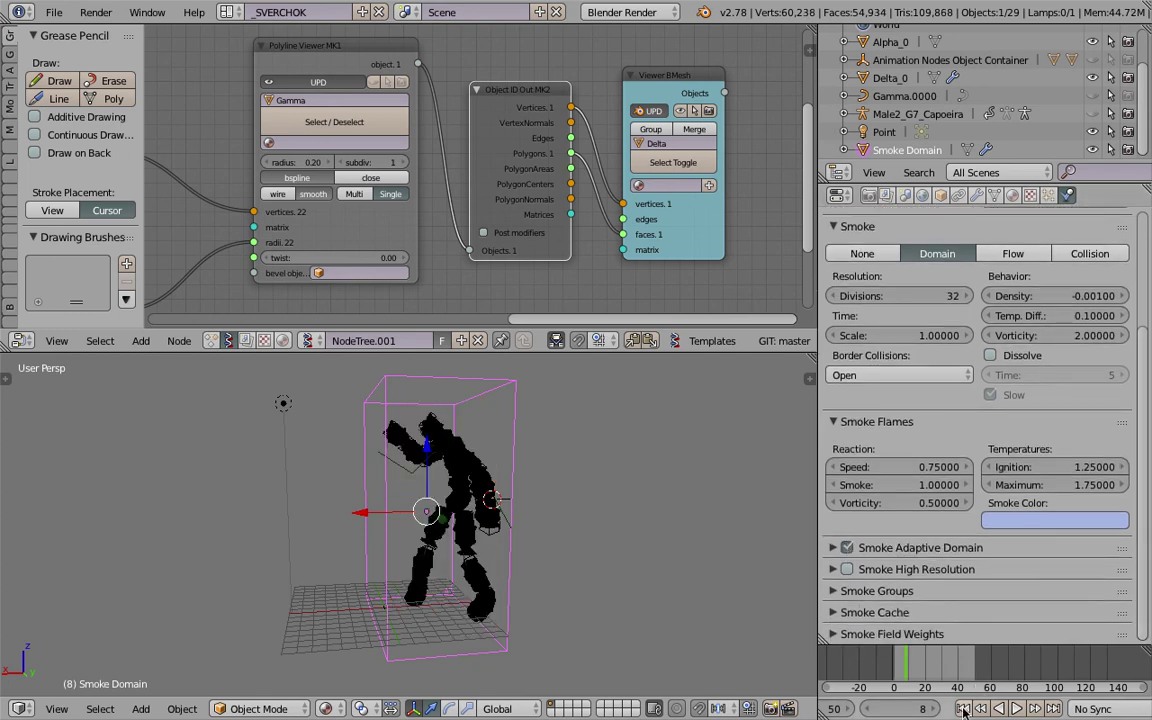
Try a domain resolution of 10 divisions, playing the animation in a maximized 3D view before restoring the layout
click(892, 296)
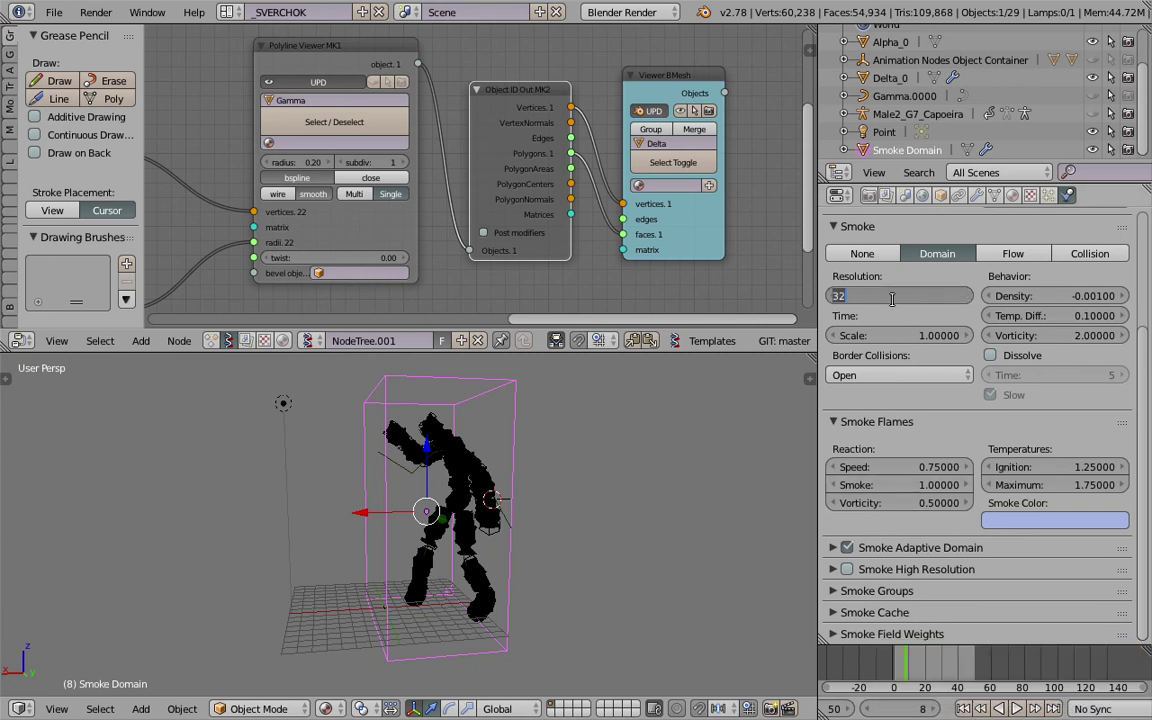
text(10)
key(Return)
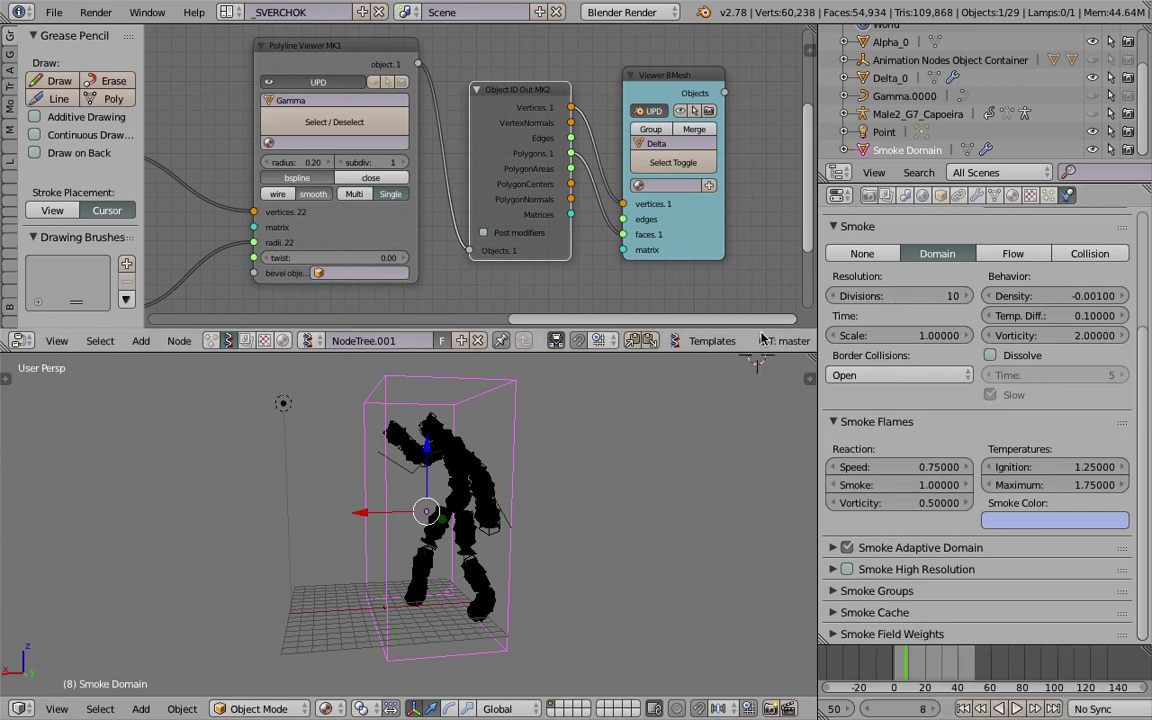
key(shift+space)
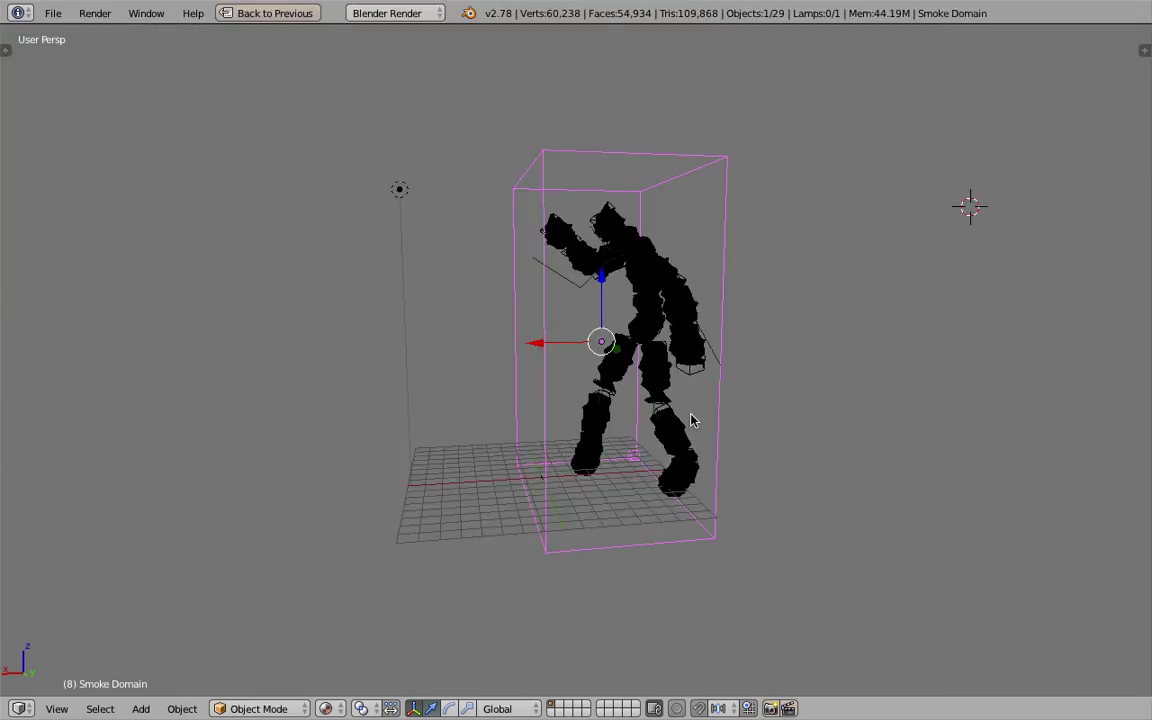
mouse_move(753, 390)
middle_down()
mouse_move(828, 368)
mouse_move(758, 383)
middle_up()
key(alt+a)
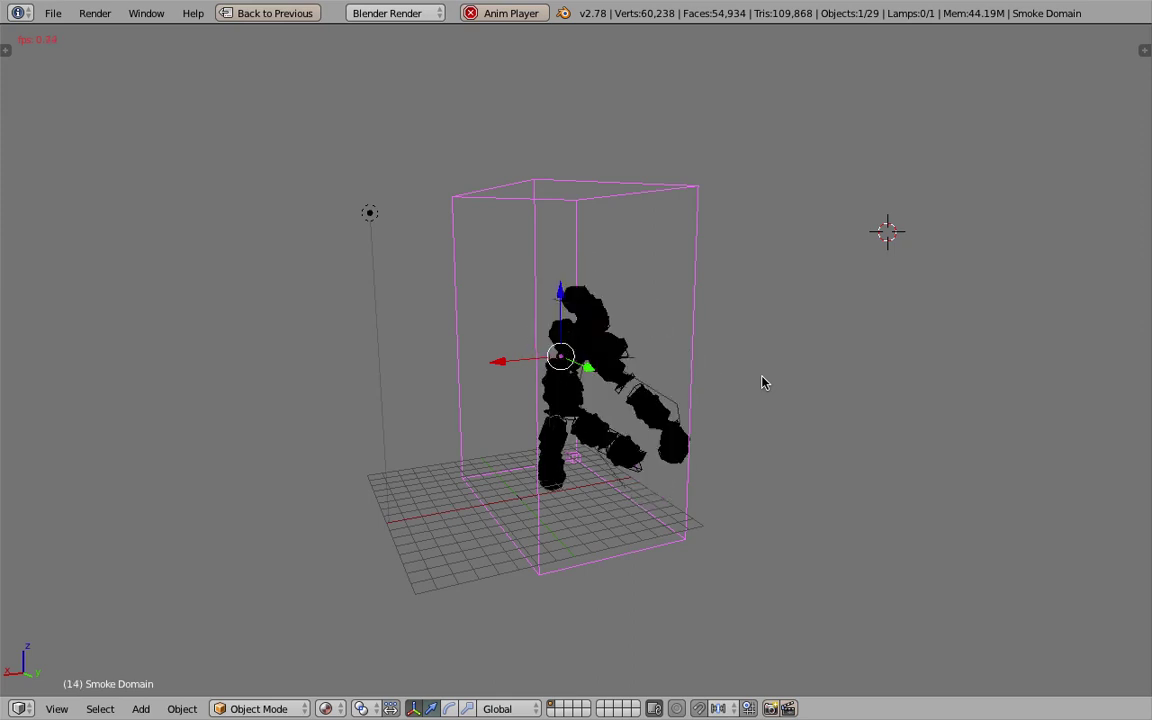
key(Escape)
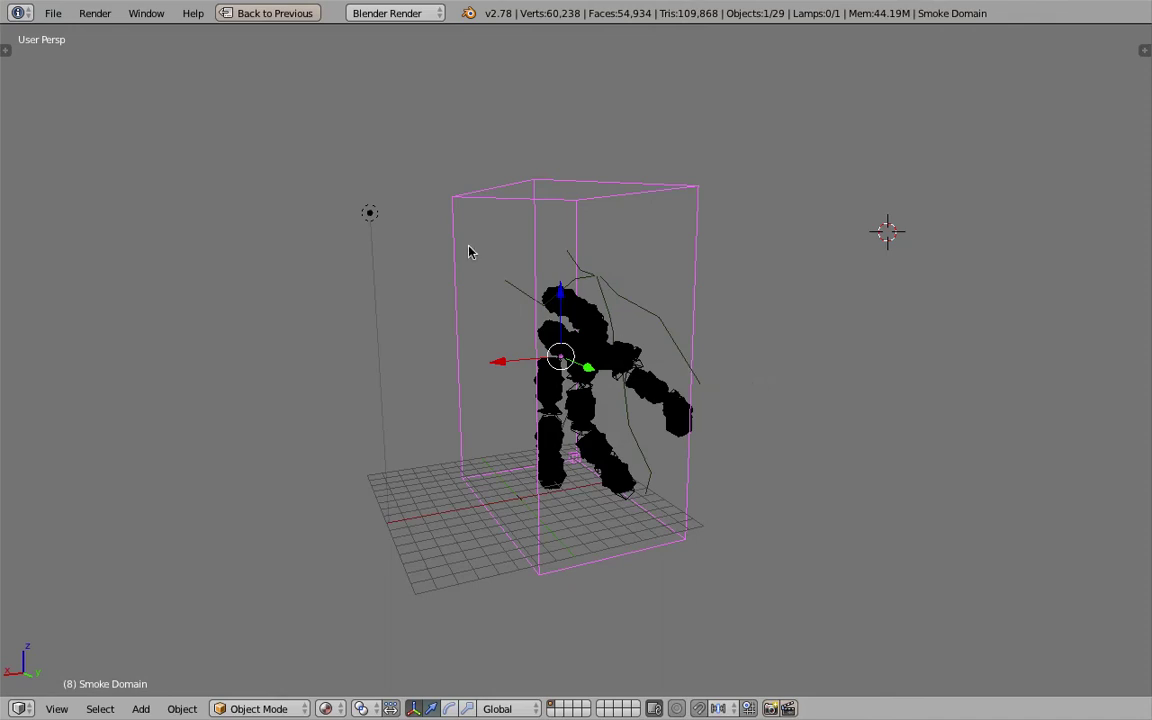
click(232, 13)
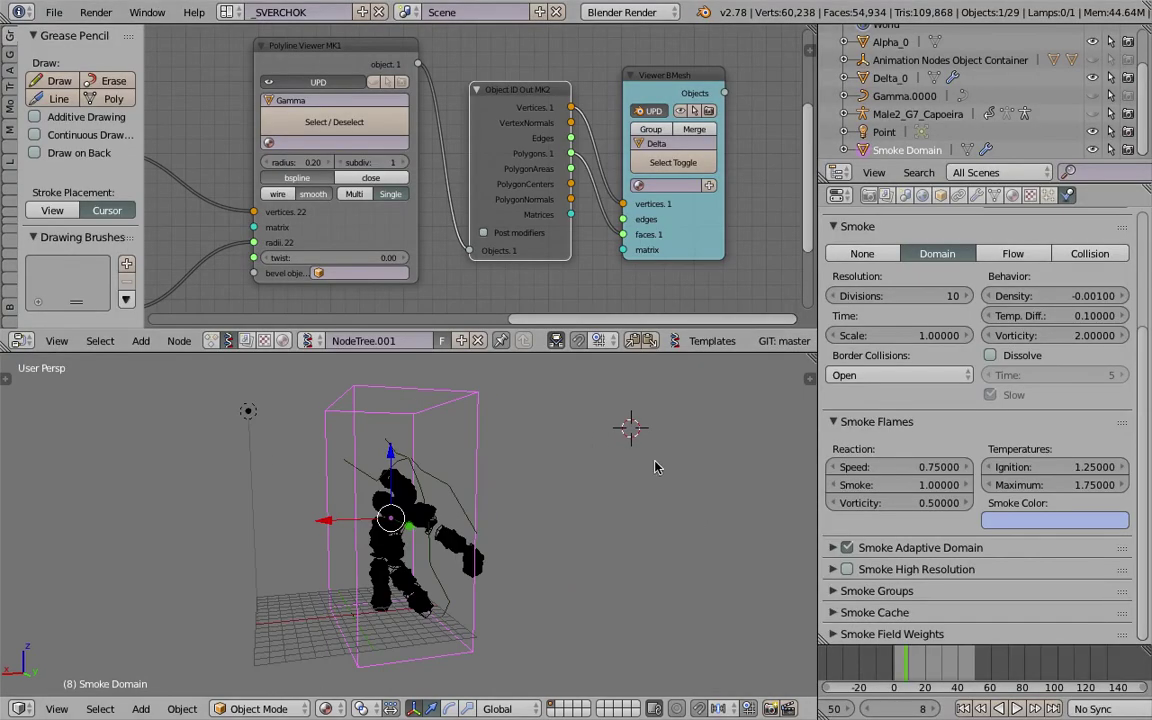
Set the domain's resolution to 32 divisions and its flame smoke color to a pale yellow
click(901, 297)
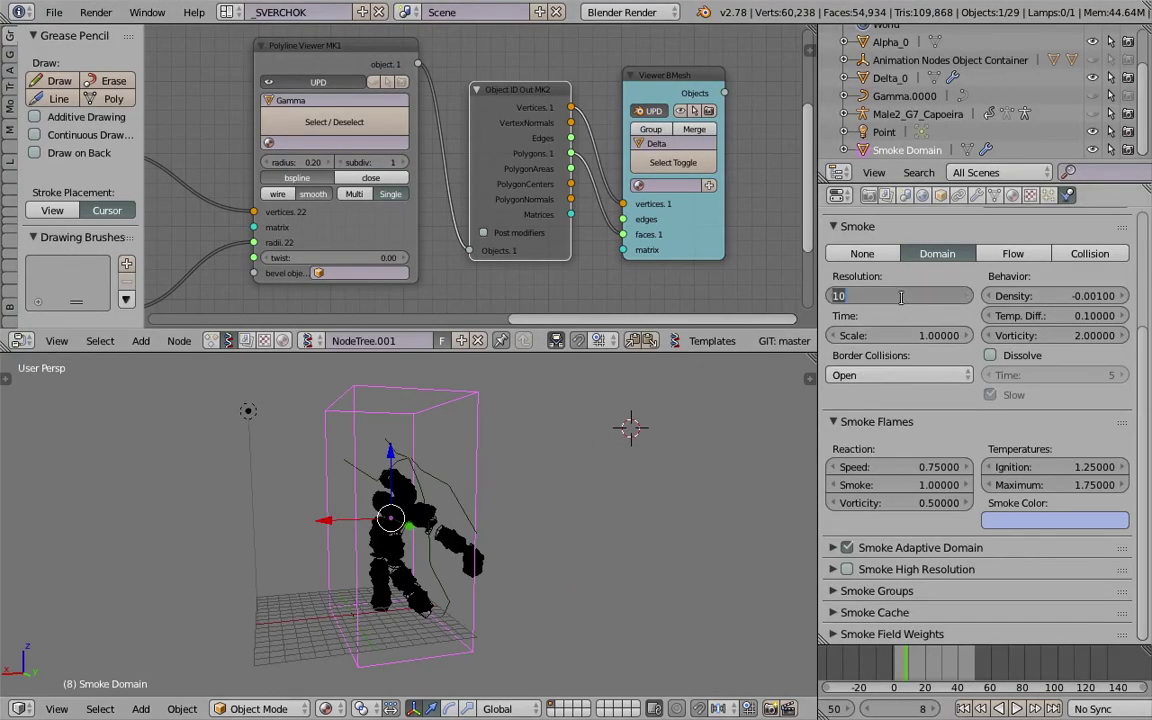
text(32)
key(Return)
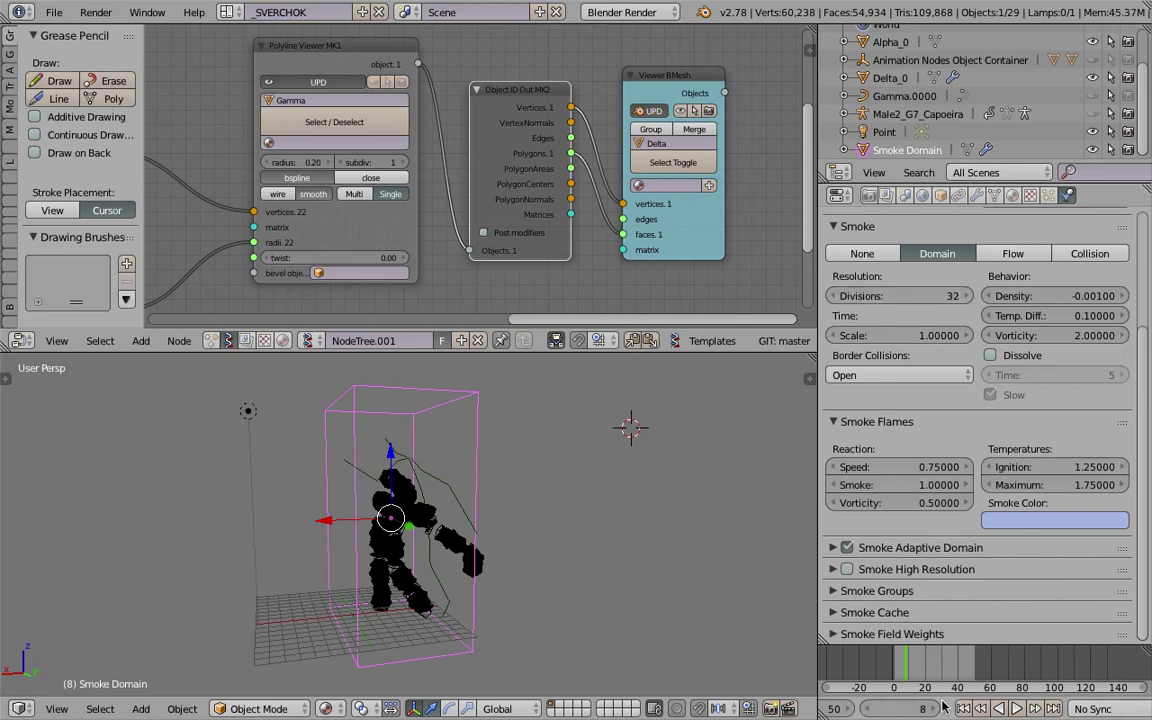
click(1038, 521)
drag(1062, 344, 1042, 342)
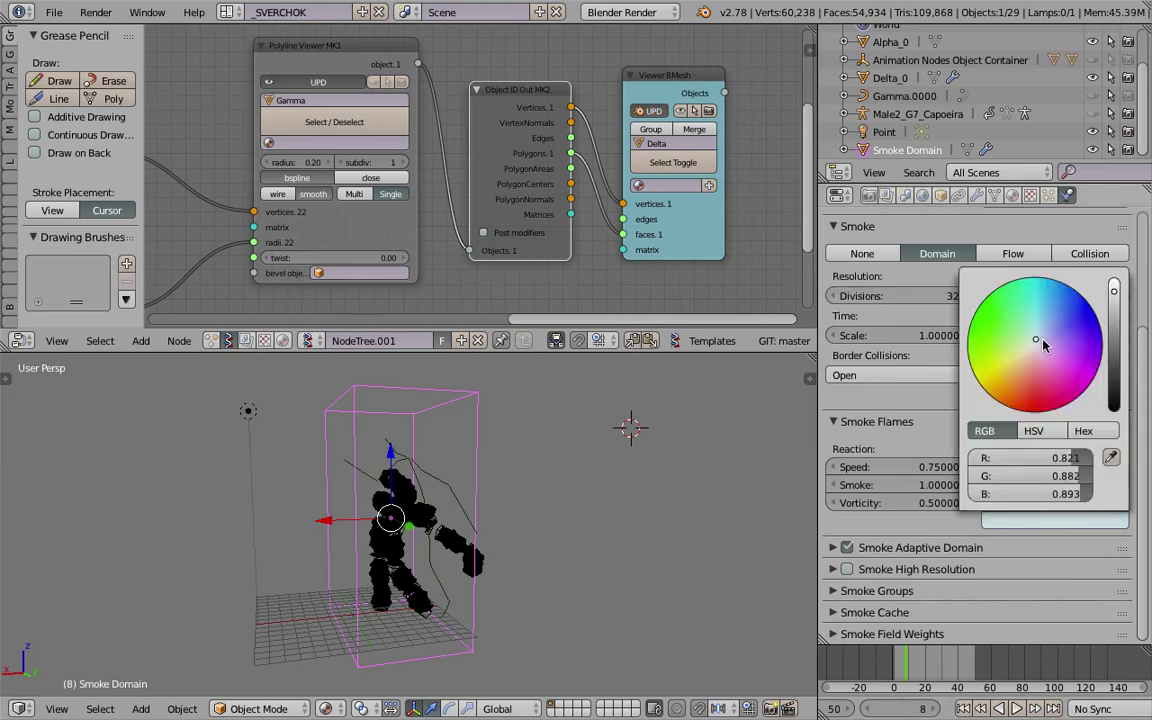
click(1116, 288)
drag(1117, 291, 1116, 277)
drag(1040, 385, 1021, 358)
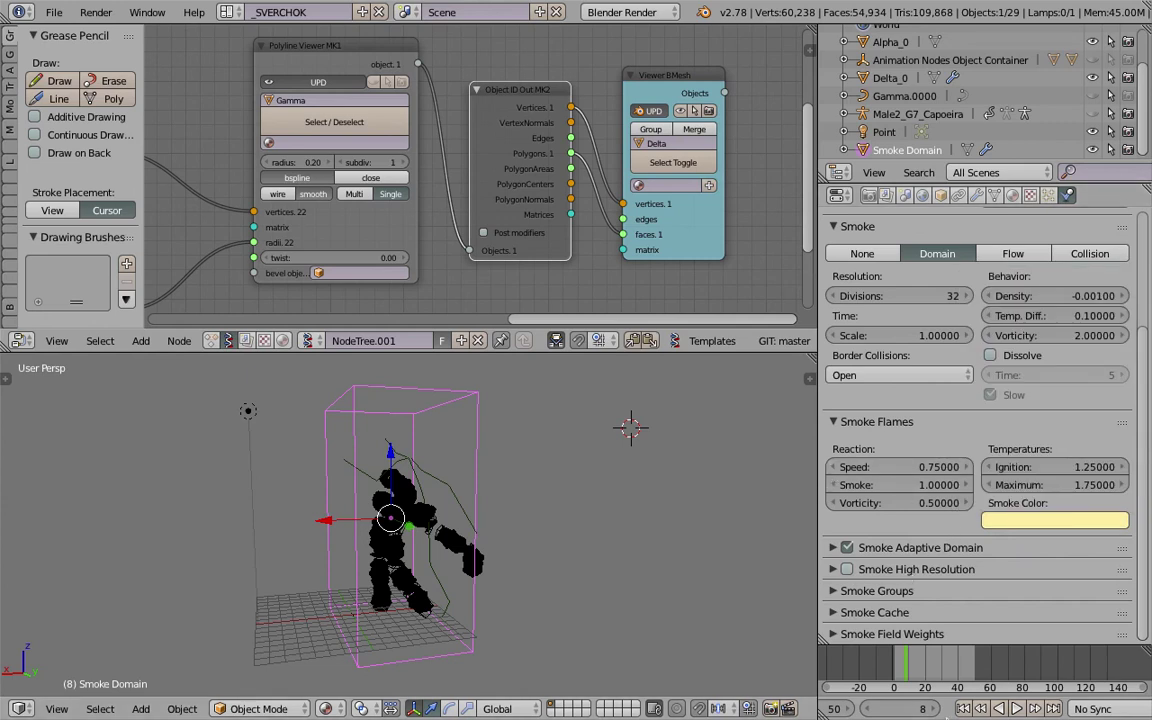
Play the fire simulation from frame 1 to check the flames inside the domain, and stop the playback
click(977, 711)
click(964, 710)
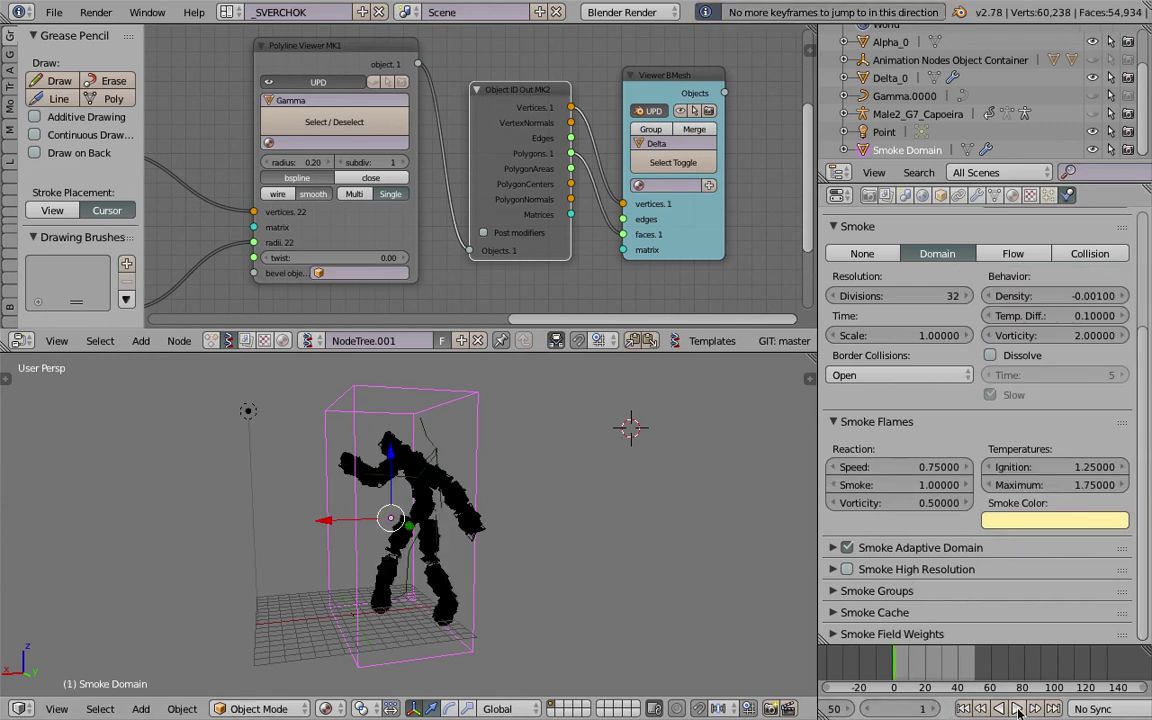
click(1018, 711)
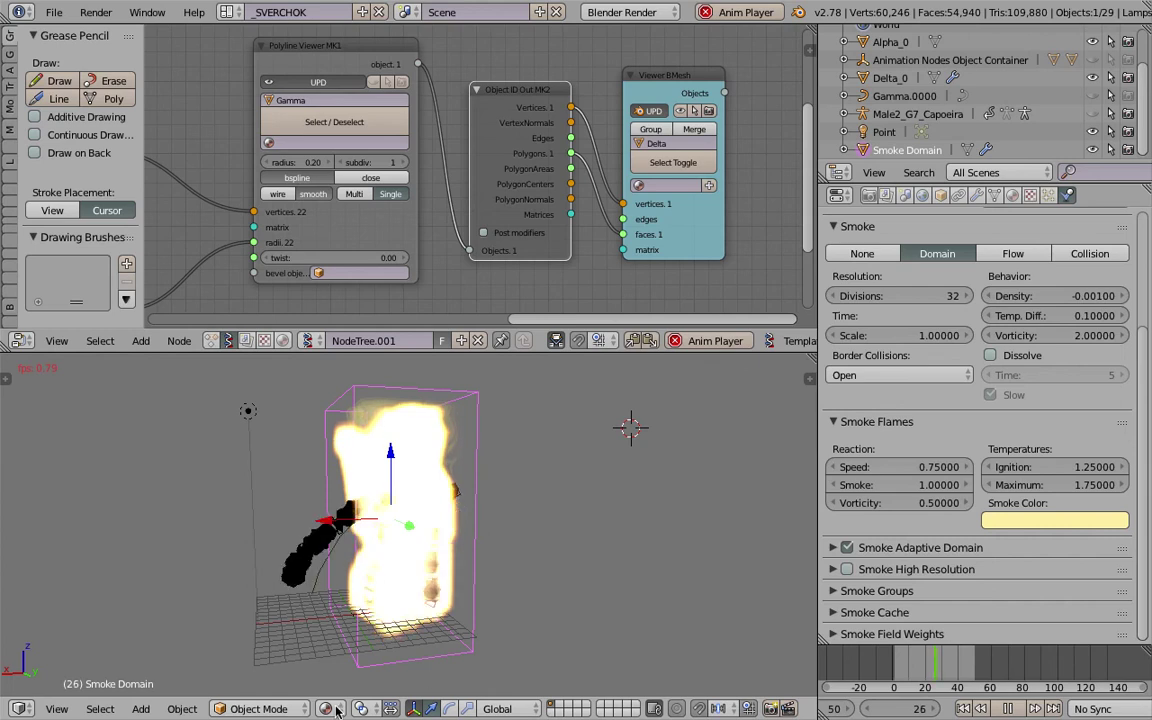
click(652, 535)
key(Escape)
Scale the smoke domain up around the figure and adjust its scale along the X axis
middle_drag(583, 545, 481, 503)
key(s)
click(545, 523)
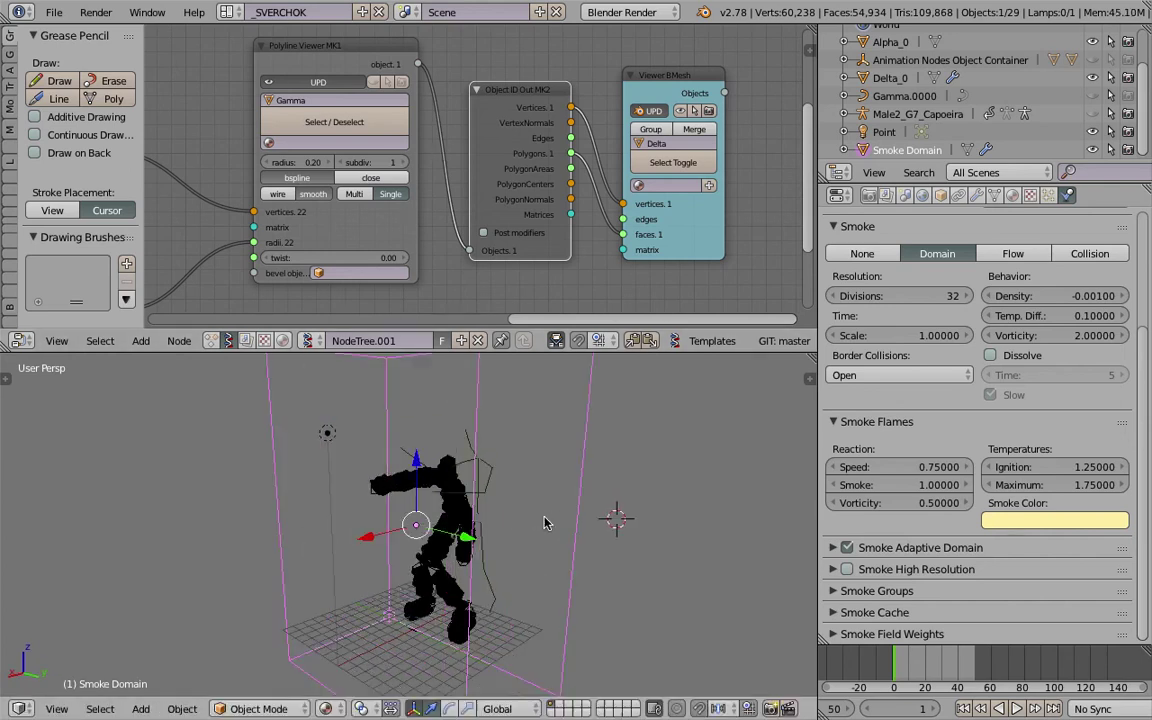
middle_drag(545, 523, 521, 525)
key(s)
key(x)
click(516, 531)
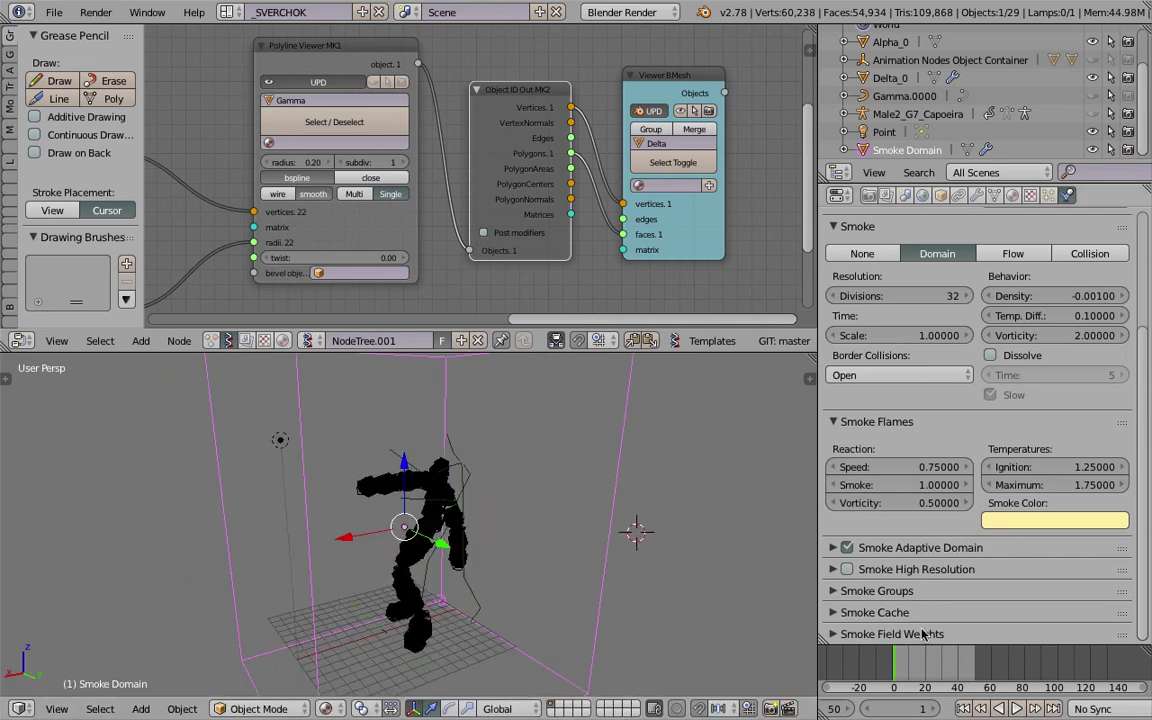
Play the fire simulation in the enlarged domain, stop it and inspect the flames from another angle
click(1017, 709)
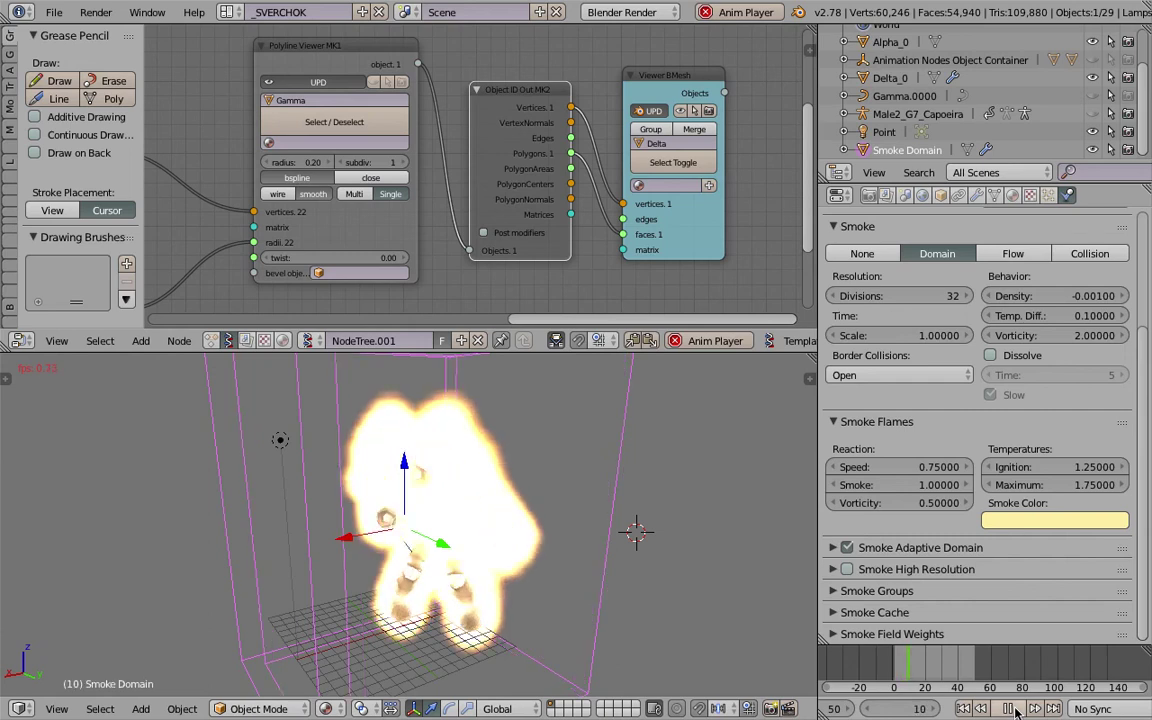
click(1015, 712)
middle_drag(481, 466, 612, 450)
Delete the unconnected Viewer BMesh node from the Sverchok node tree and save over the existing blend file
scroll(397, 217, down, 9)
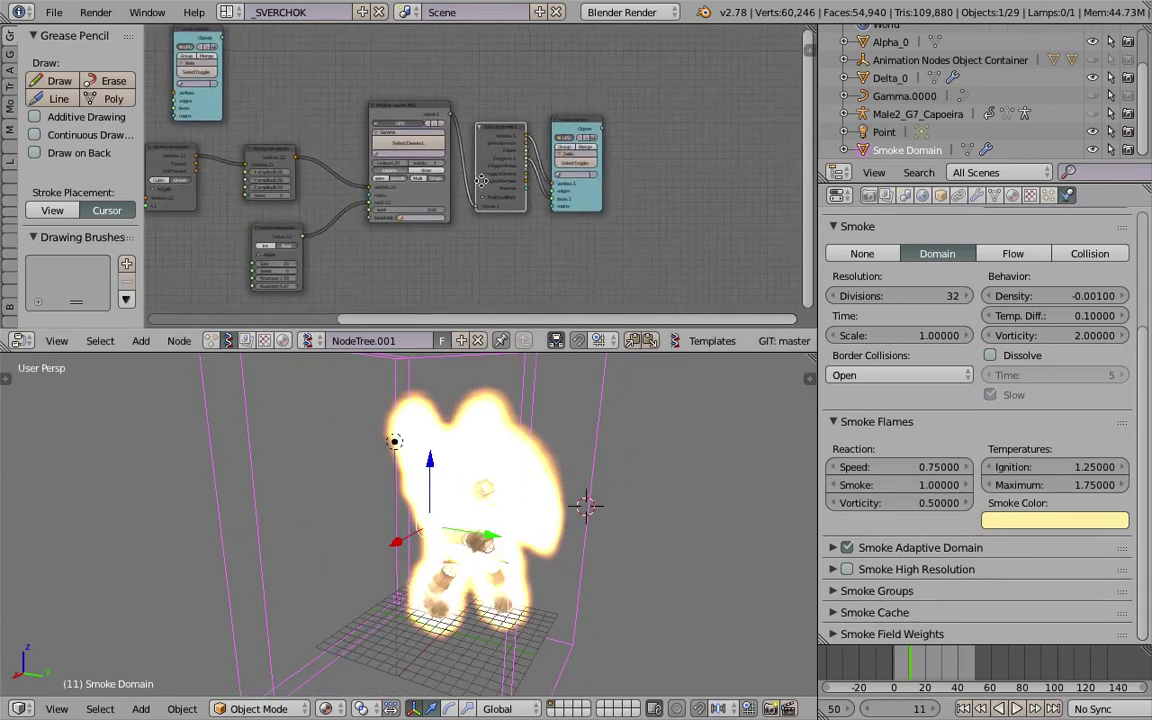
key(Home)
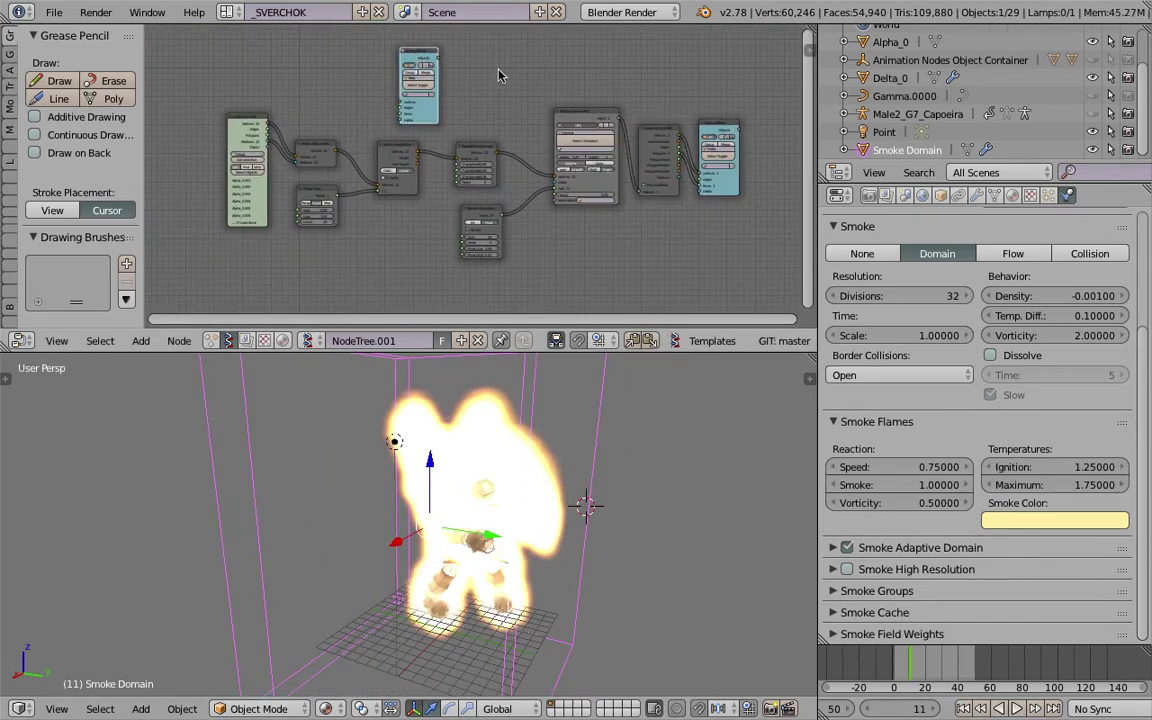
key(x)
middle_drag(490, 74, 474, 76)
key(ctrl+s)
click(449, 80)
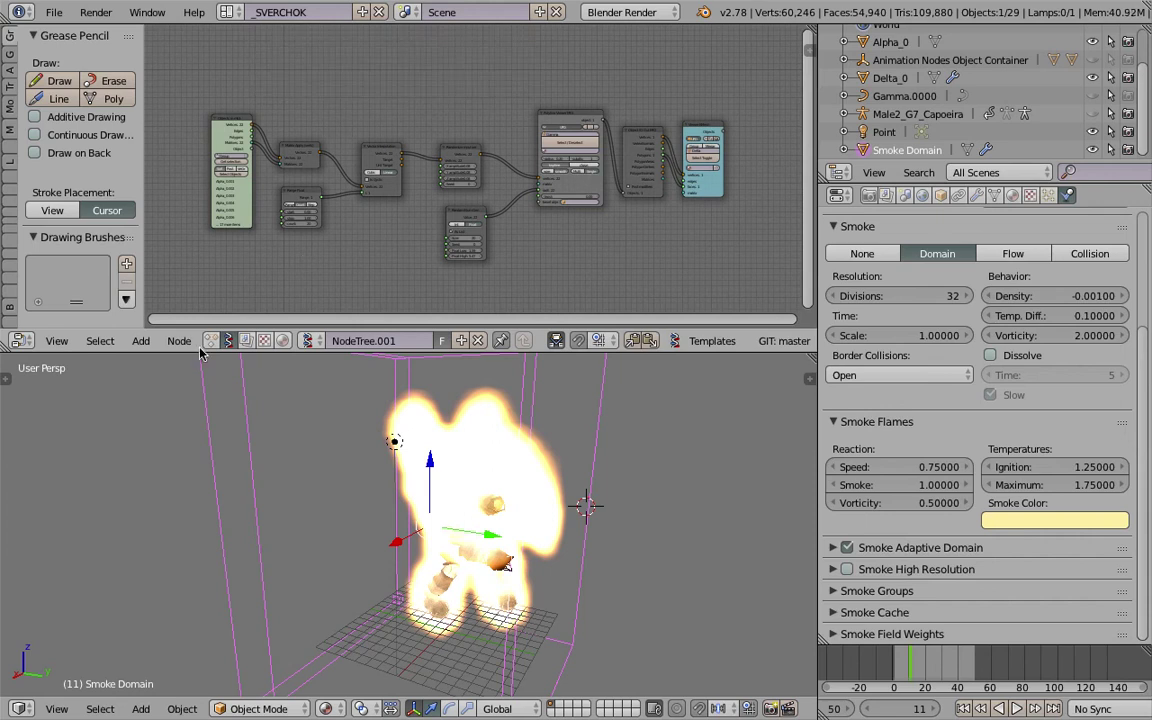
Show the whole Armature_To_Mesh Animation Nodes tree in a widened editor and save over bvh_kick_003.blend
click(213, 340)
key(Home)
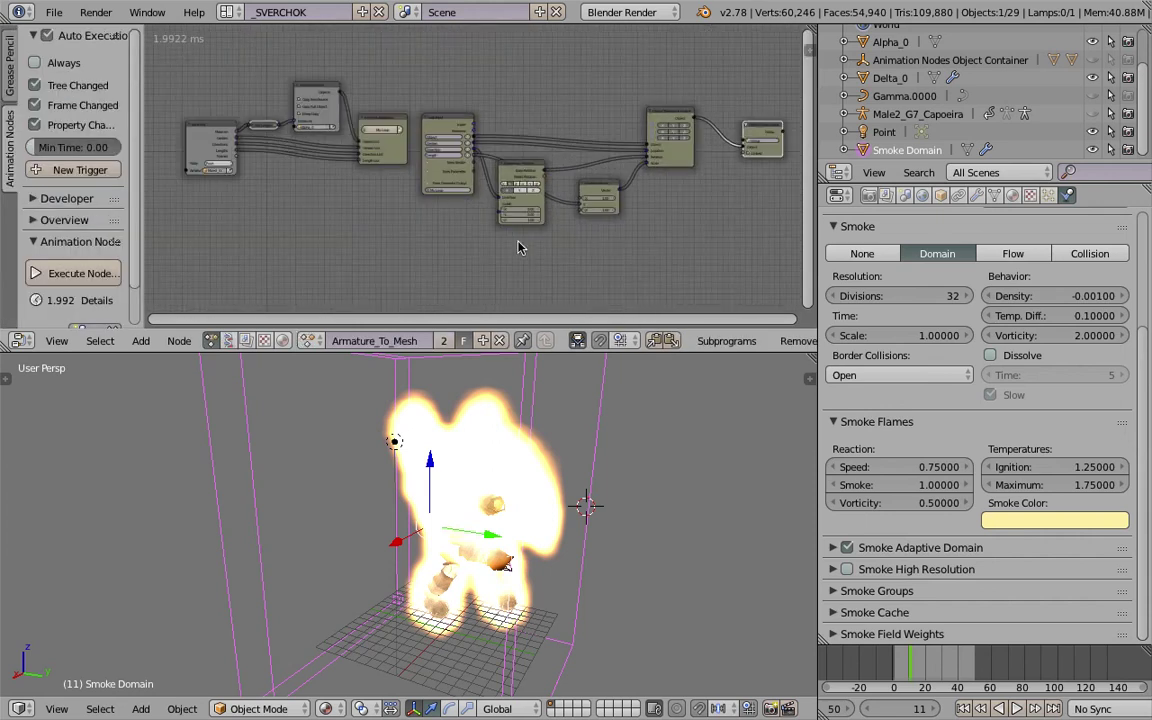
drag(820, 218, 886, 218)
key(ctrl+s)
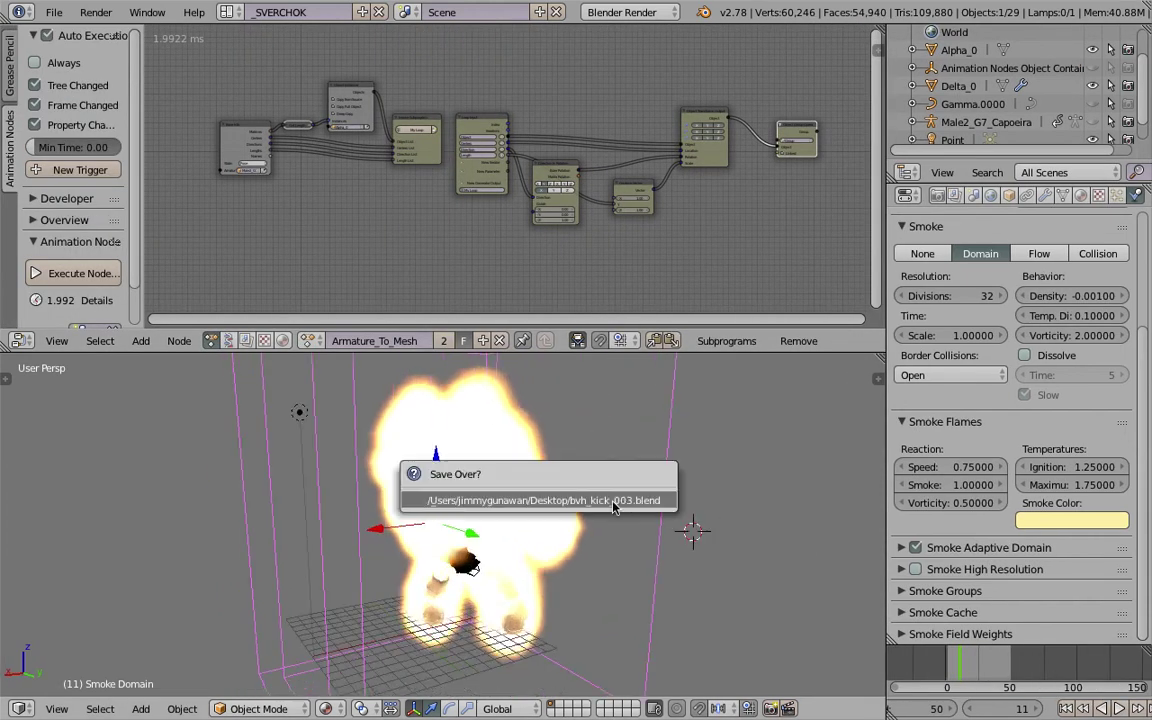